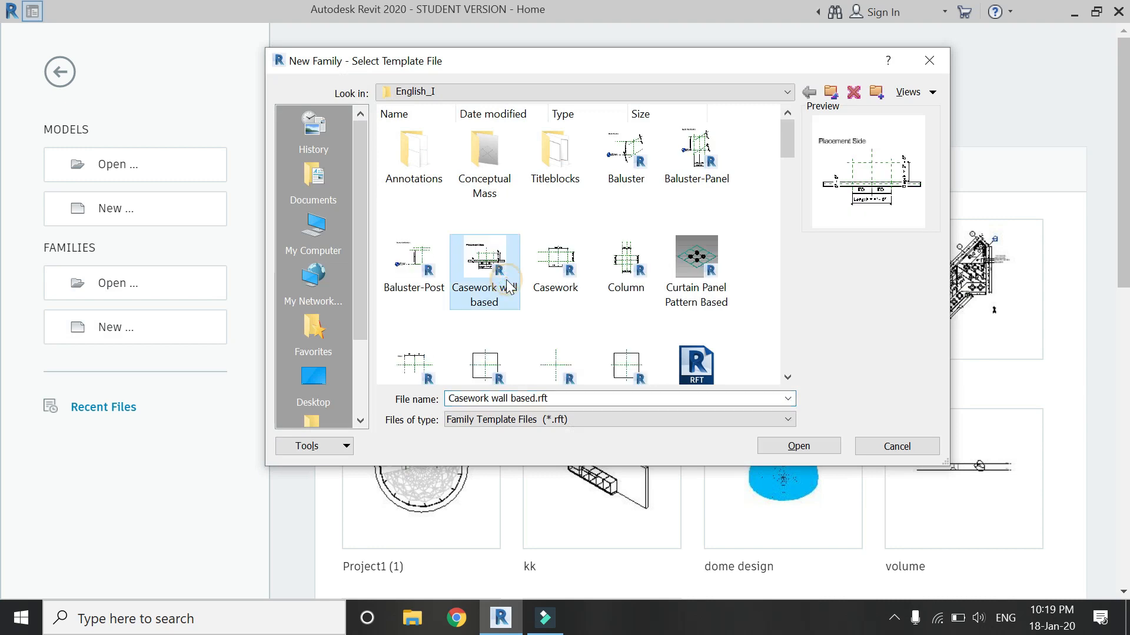
- Create a new family from the Door.rft template and set its plan view scale to 6" = 1'-0"
{"action": "left_click", "coordinate": [659, 242]}
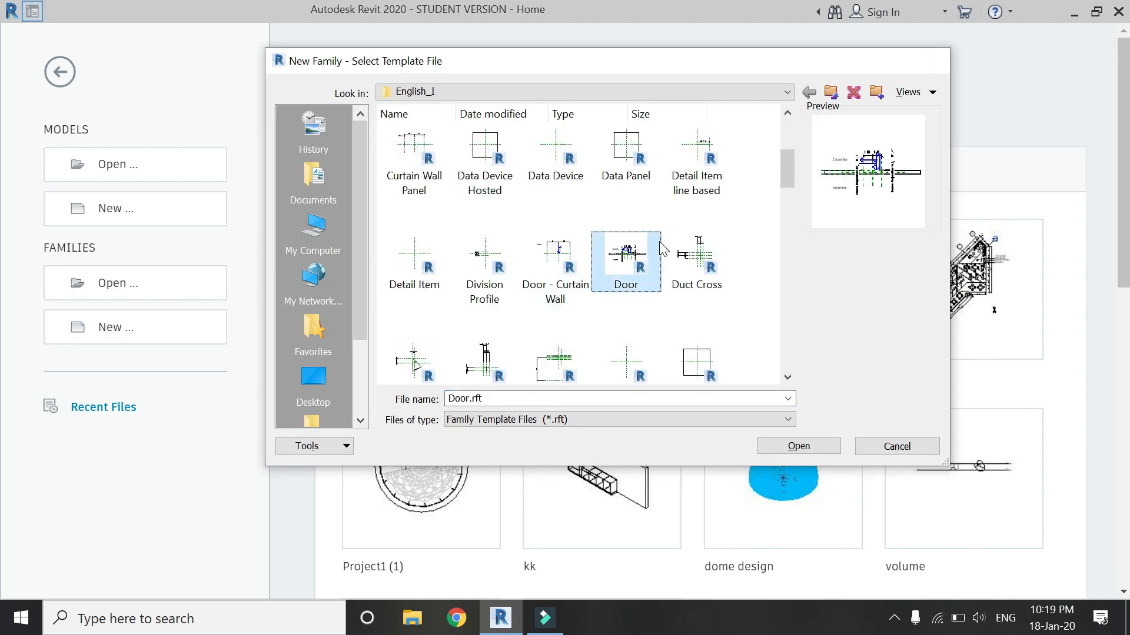
{"action": "double_click", "coordinate": [659, 243]}
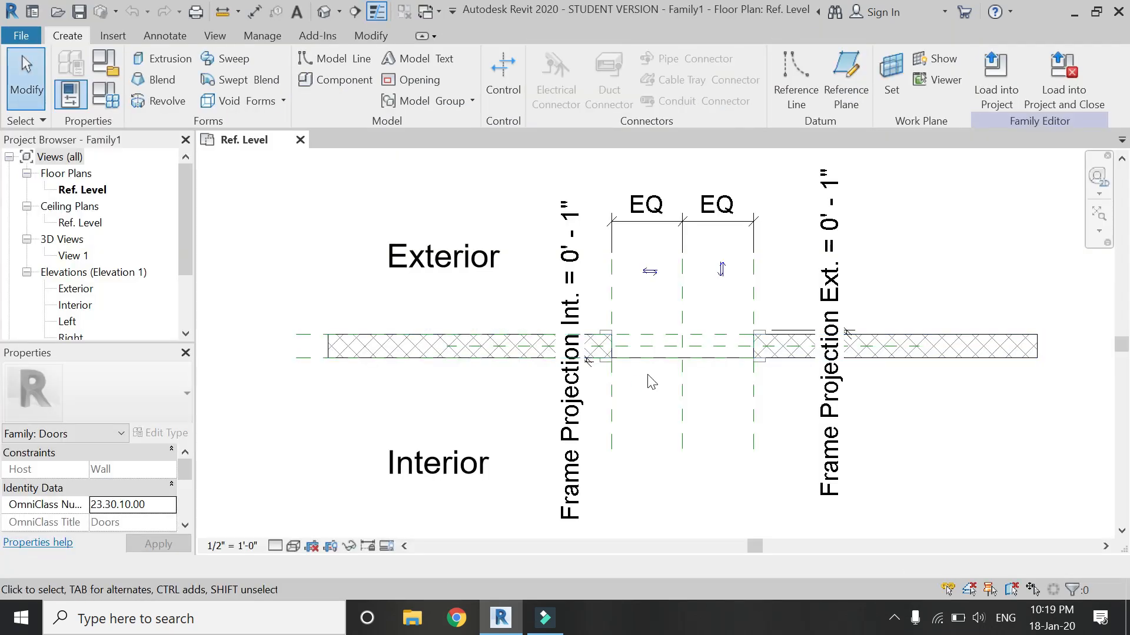
{"action": "left_click", "coordinate": [235, 546]}
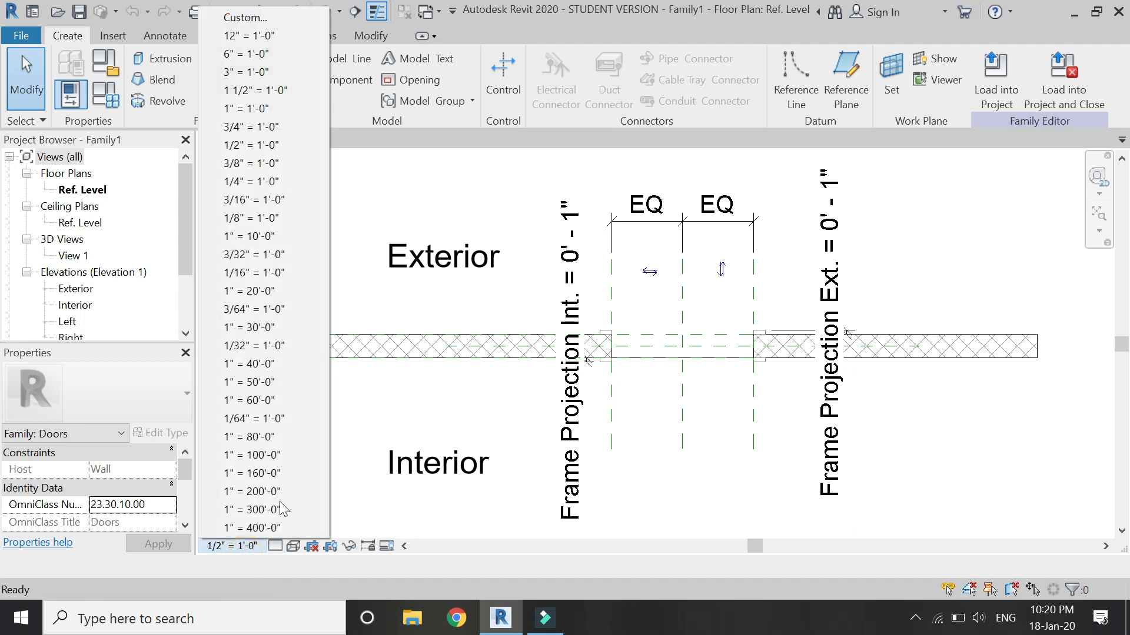
{"action": "left_click", "coordinate": [521, 266]}
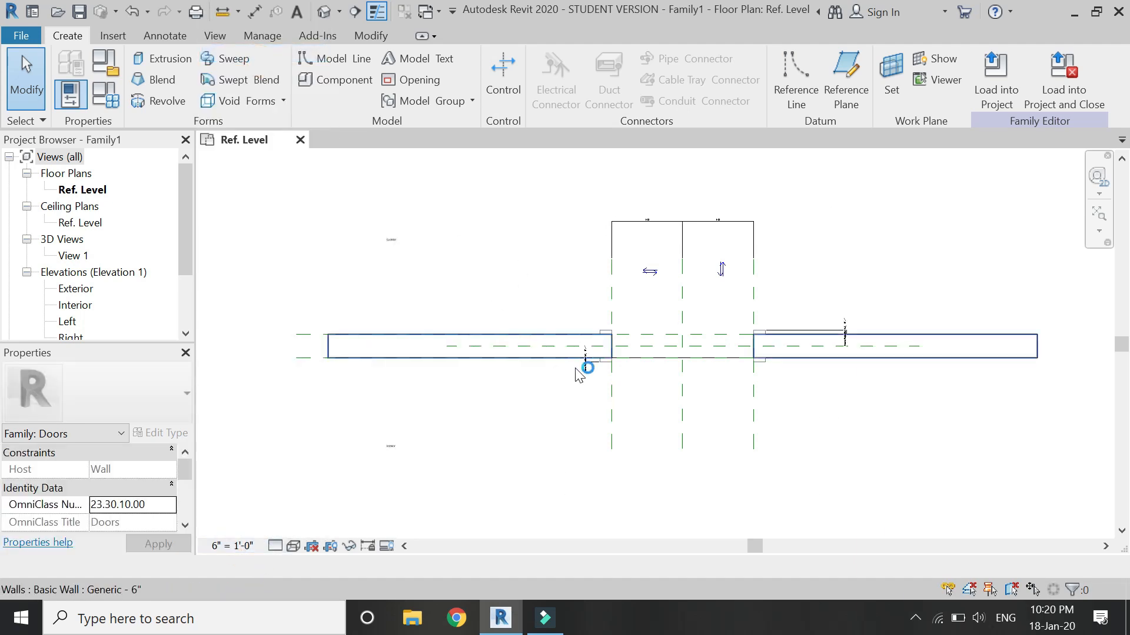
{"action": "scroll", "coordinate": [736, 356], "scroll_direction": "up", "scroll_amount": 3}
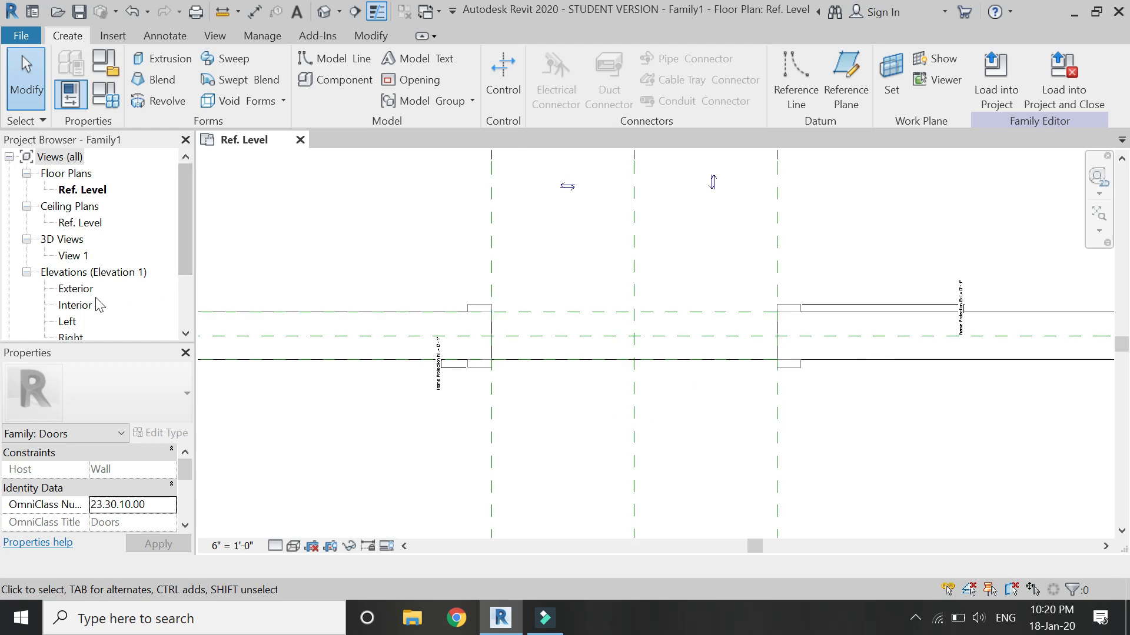
- In the Exterior elevation, sketch a 3'-0" by 7'-0" extrusion rectangle over the door opening and lock its edges to the opening
{"action": "scroll", "coordinate": [100, 305], "scroll_direction": "down", "scroll_amount": 1}
{"action": "left_click", "coordinate": [67, 275]}
{"action": "double_click", "coordinate": [68, 277]}
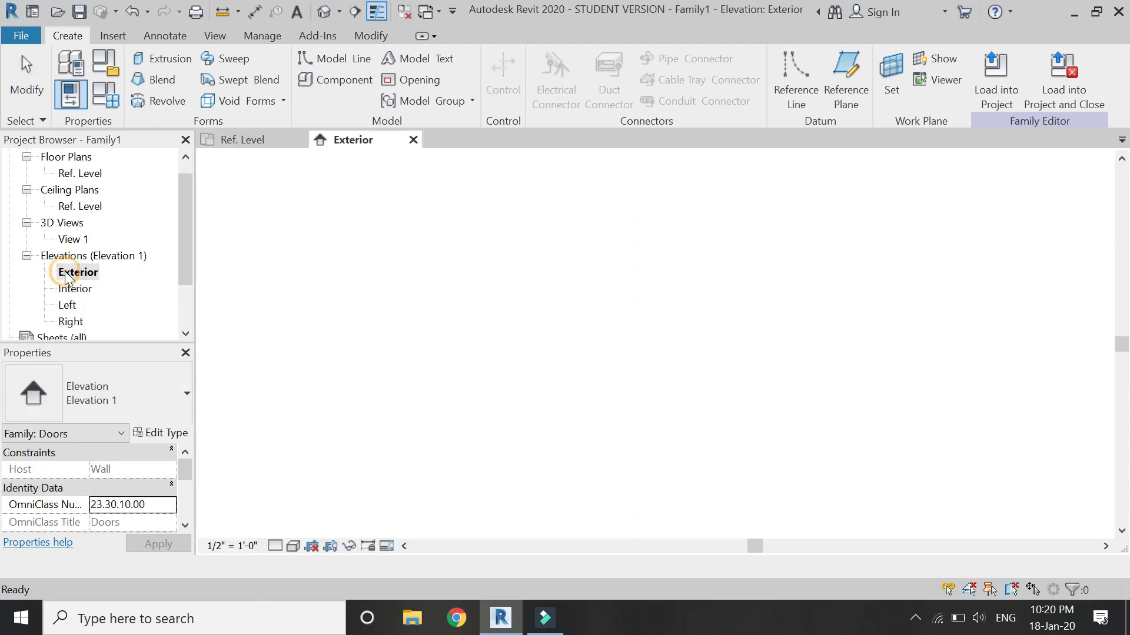
{"action": "left_click", "coordinate": [156, 61]}
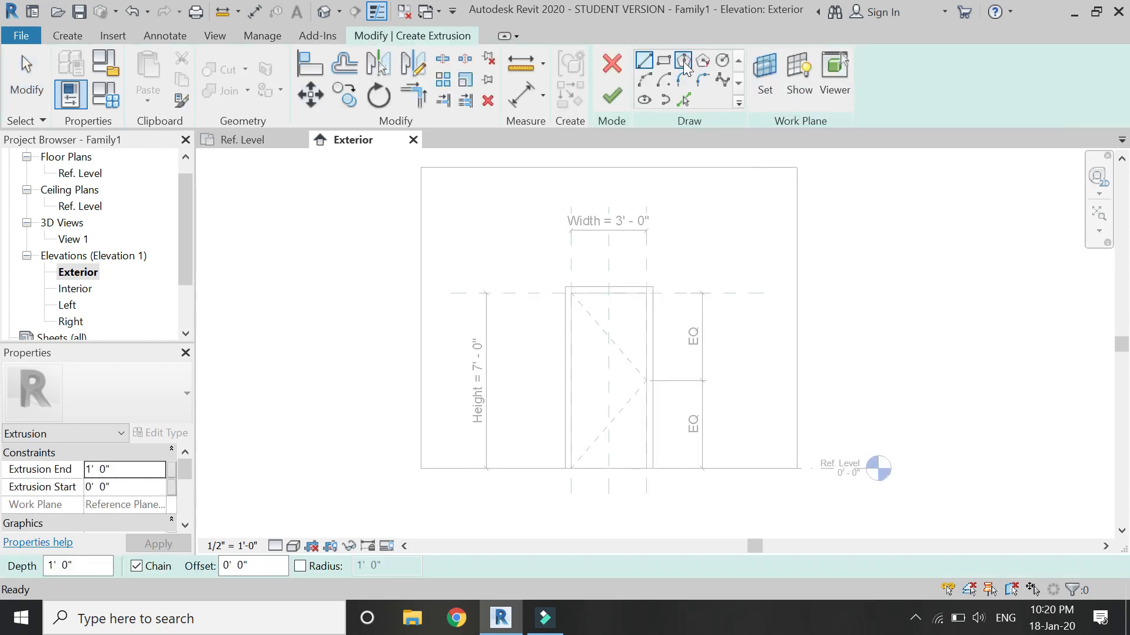
{"action": "left_click", "coordinate": [663, 60]}
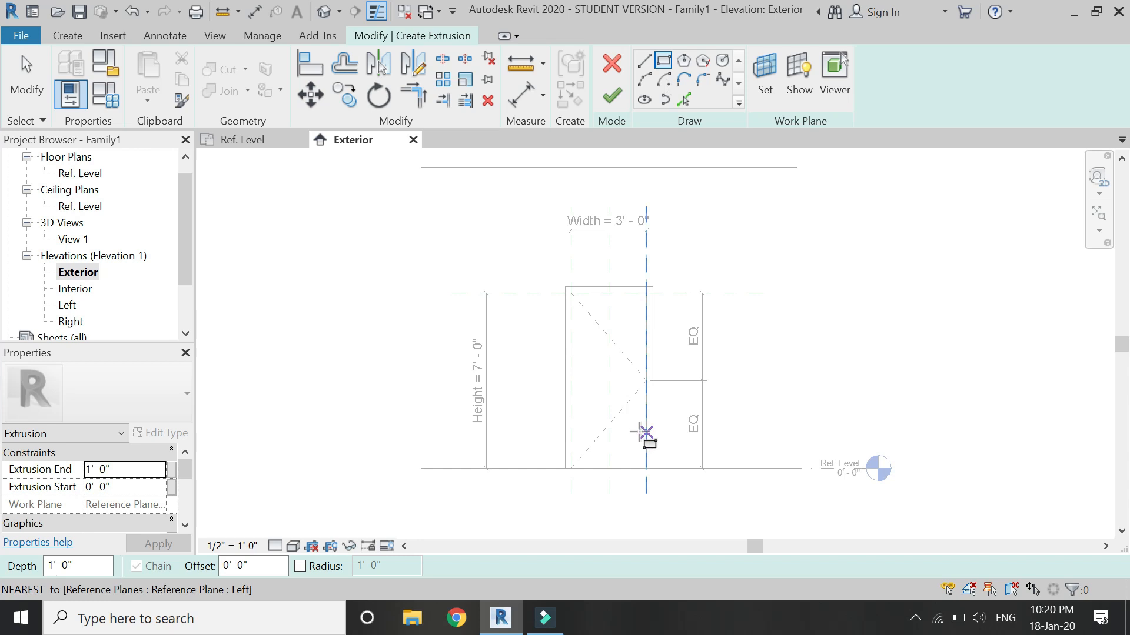
{"action": "scroll", "coordinate": [641, 433], "scroll_direction": "up", "scroll_amount": 1}
{"action": "scroll", "coordinate": [640, 433], "scroll_direction": "up", "scroll_amount": 1}
{"action": "left_click", "coordinate": [550, 480]}
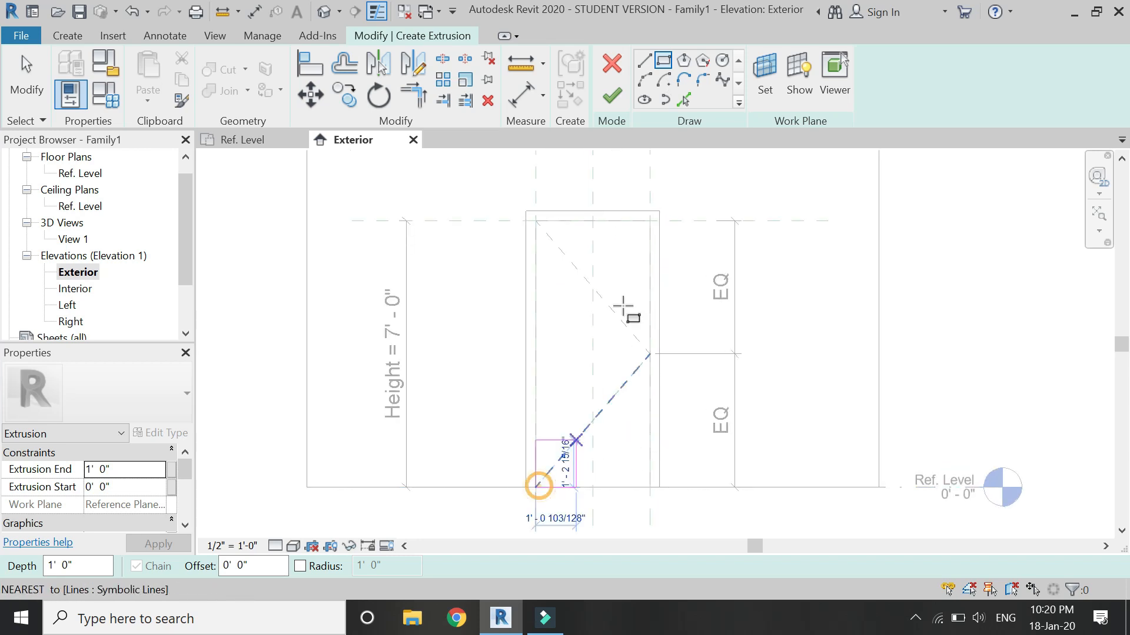
{"action": "left_click", "coordinate": [649, 222]}
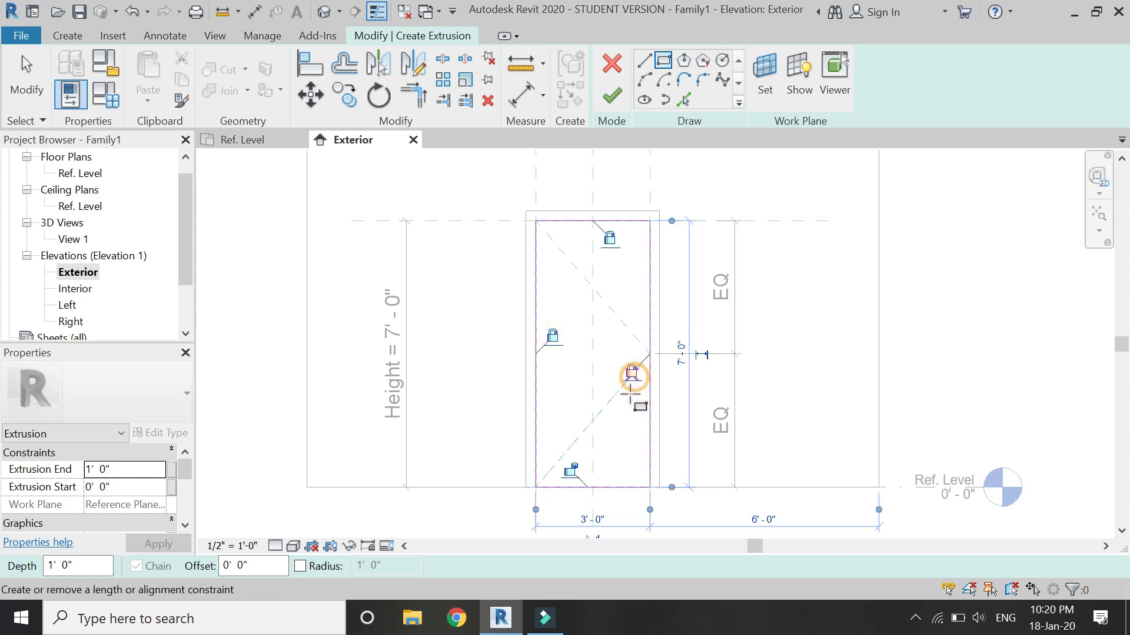
- Delete the rectangle's bottom line and offset copies of the other three lines inward by 1"
{"action": "key", "text": "Escape"}
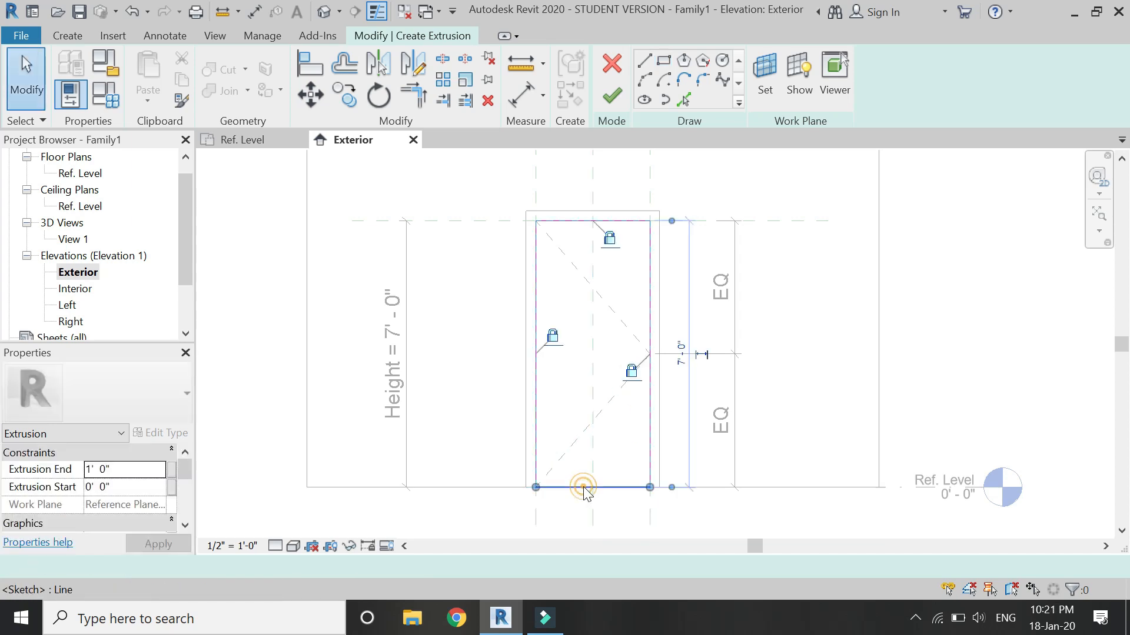
{"action": "left_click", "coordinate": [595, 462]}
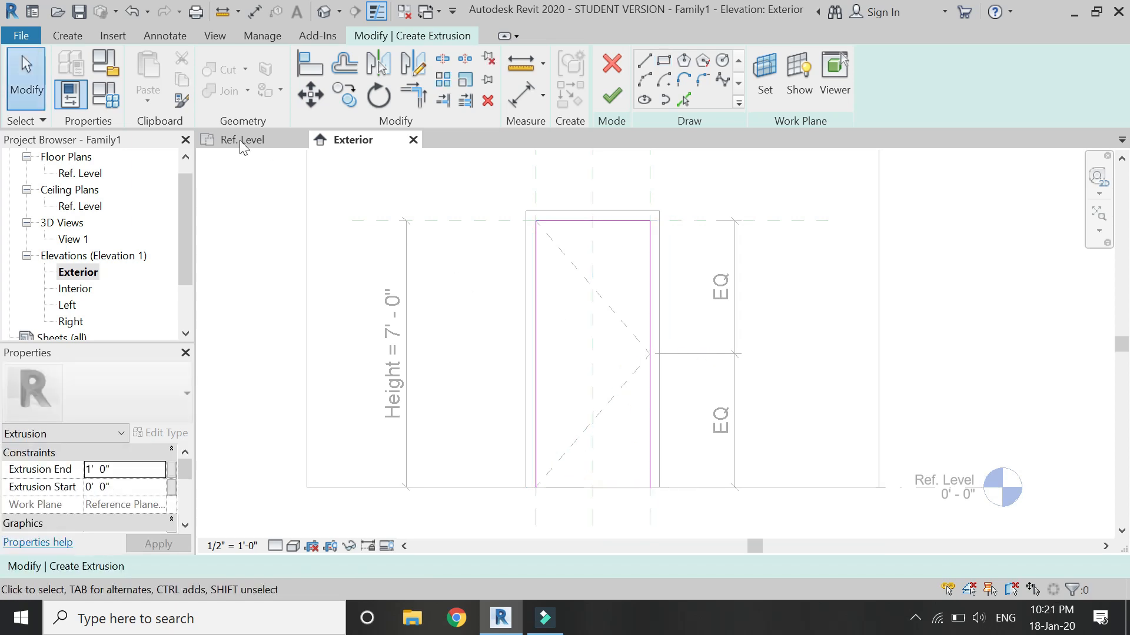
{"action": "left_click", "coordinate": [330, 68]}
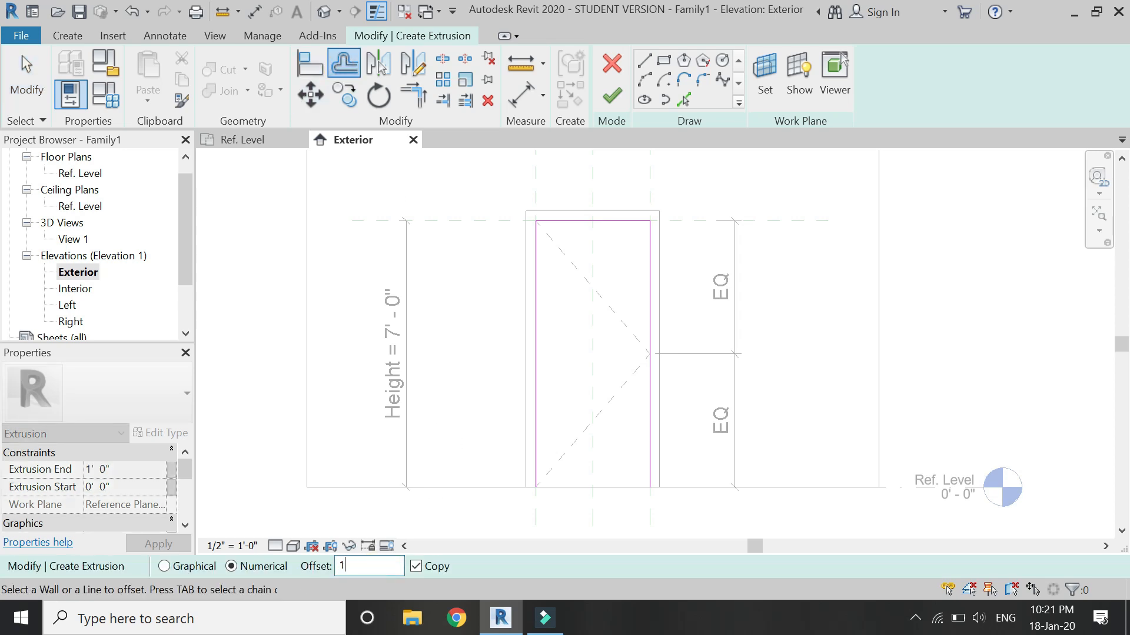
{"action": "scroll", "coordinate": [612, 353], "scroll_direction": "up", "scroll_amount": 1}
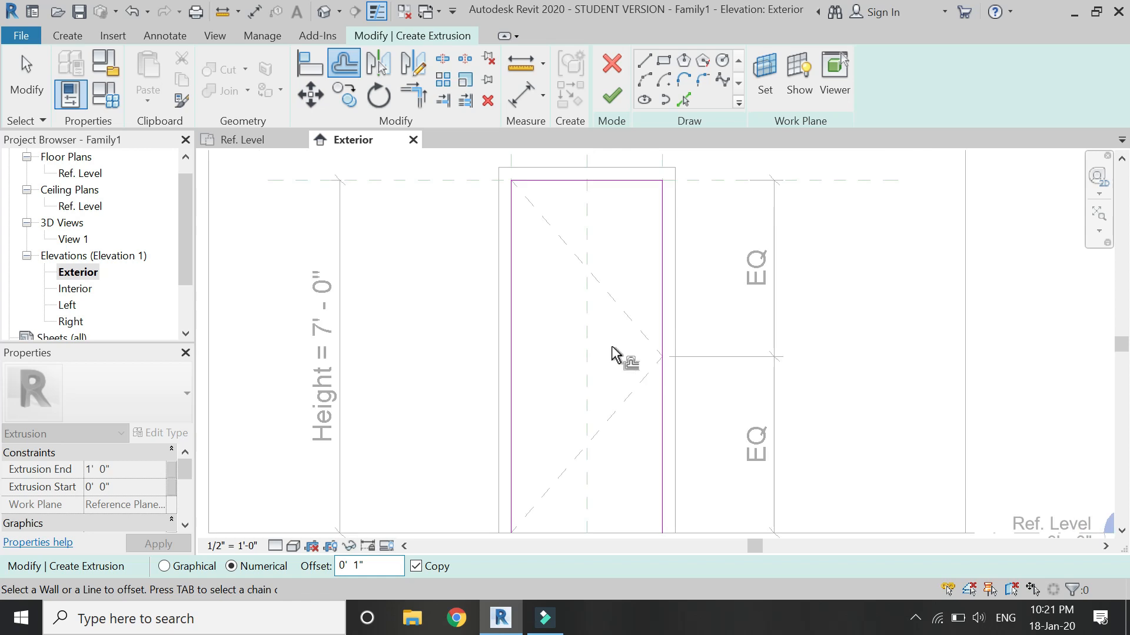
{"action": "left_click", "coordinate": [574, 189]}
{"action": "left_click", "coordinate": [511, 234]}
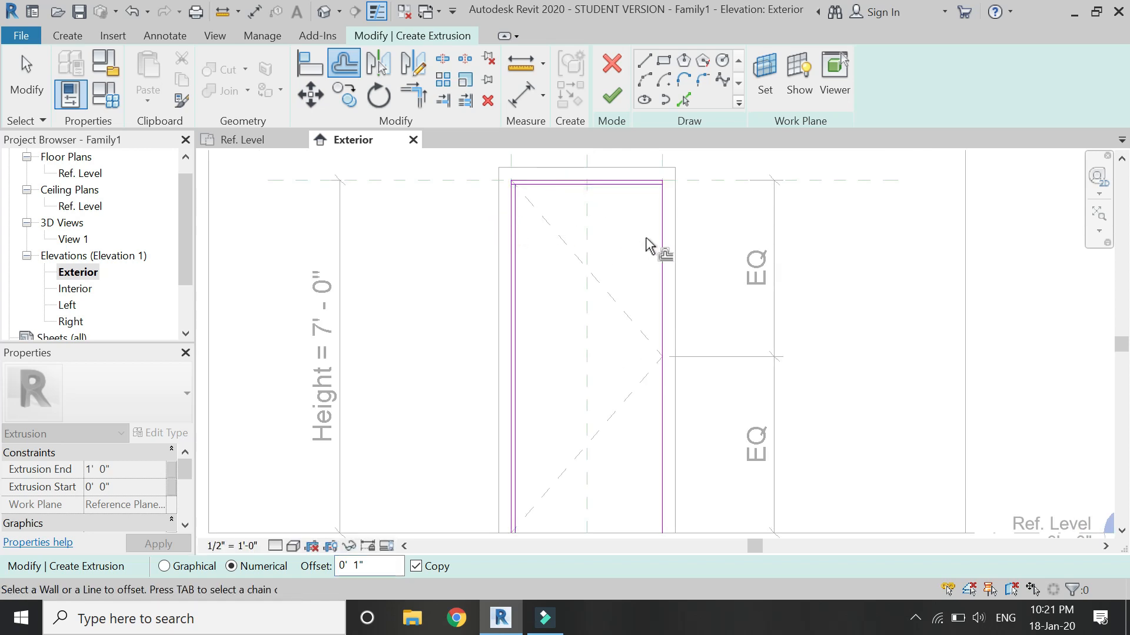
{"action": "left_click", "coordinate": [656, 241]}
- Trim the offset lines to clean corners at both upper ends of the inner frame outline
{"action": "left_click", "coordinate": [412, 94]}
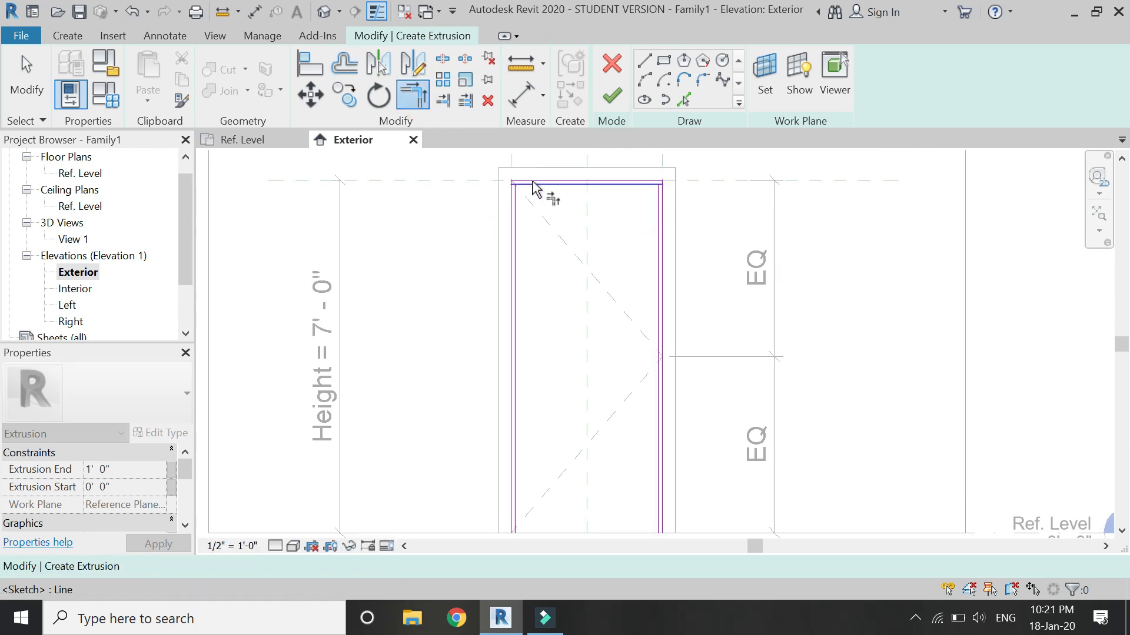
{"action": "left_click", "coordinate": [537, 185]}
{"action": "left_click", "coordinate": [517, 222]}
{"action": "left_click", "coordinate": [615, 186]}
{"action": "left_click", "coordinate": [656, 214]}
- Close the base of the right jamb profile with a 1" line and lock it to the Ref. Level
{"action": "left_click", "coordinate": [646, 60]}
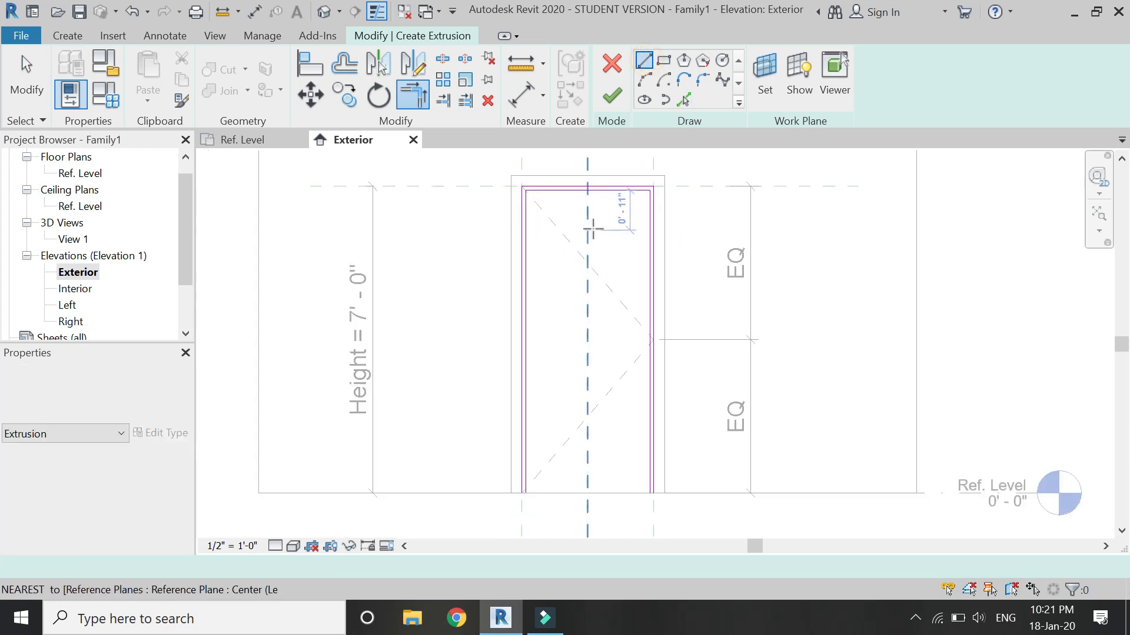
{"action": "scroll", "coordinate": [638, 464], "scroll_direction": "up", "scroll_amount": 5}
{"action": "left_click", "coordinate": [634, 452]}
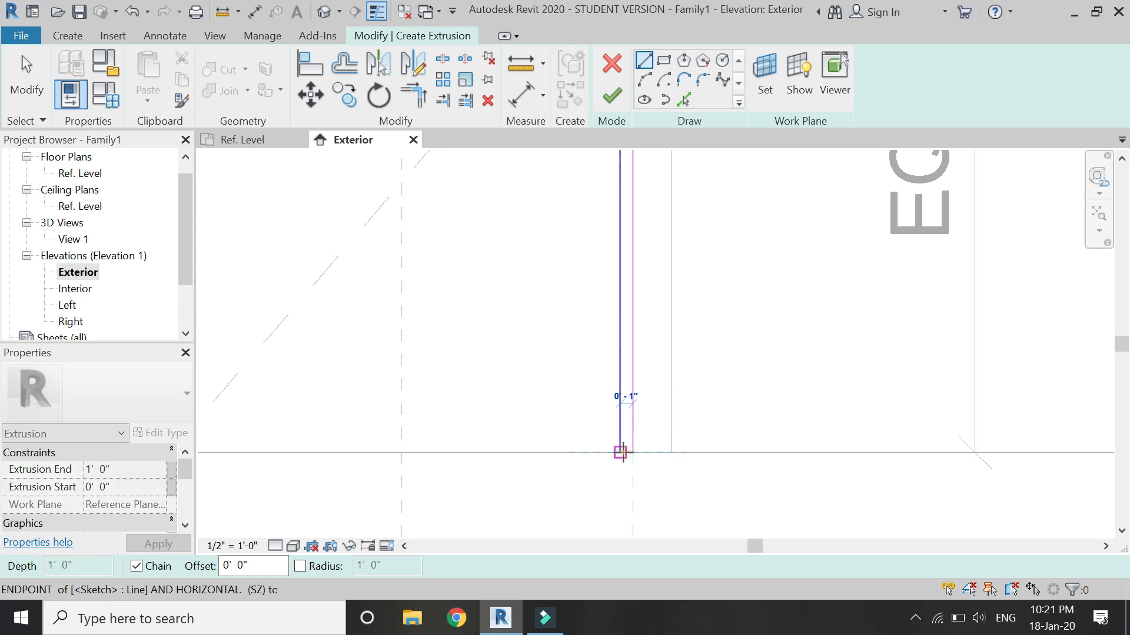
{"action": "left_click", "coordinate": [620, 452]}
{"action": "left_click", "coordinate": [663, 469]}
{"action": "scroll", "coordinate": [756, 454], "scroll_direction": "down", "scroll_amount": 4}
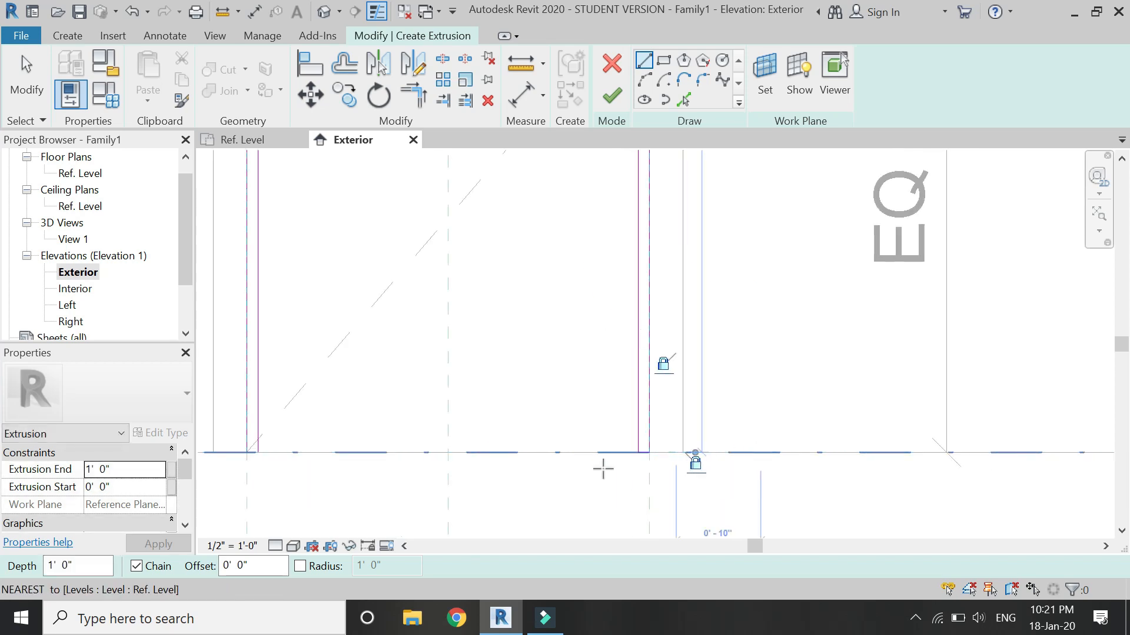
- Close the base of the left jamb profile with a short horizontal line and lock its alignment
{"action": "scroll", "coordinate": [422, 444], "scroll_direction": "up", "scroll_amount": 6}
{"action": "left_click", "coordinate": [423, 462]}
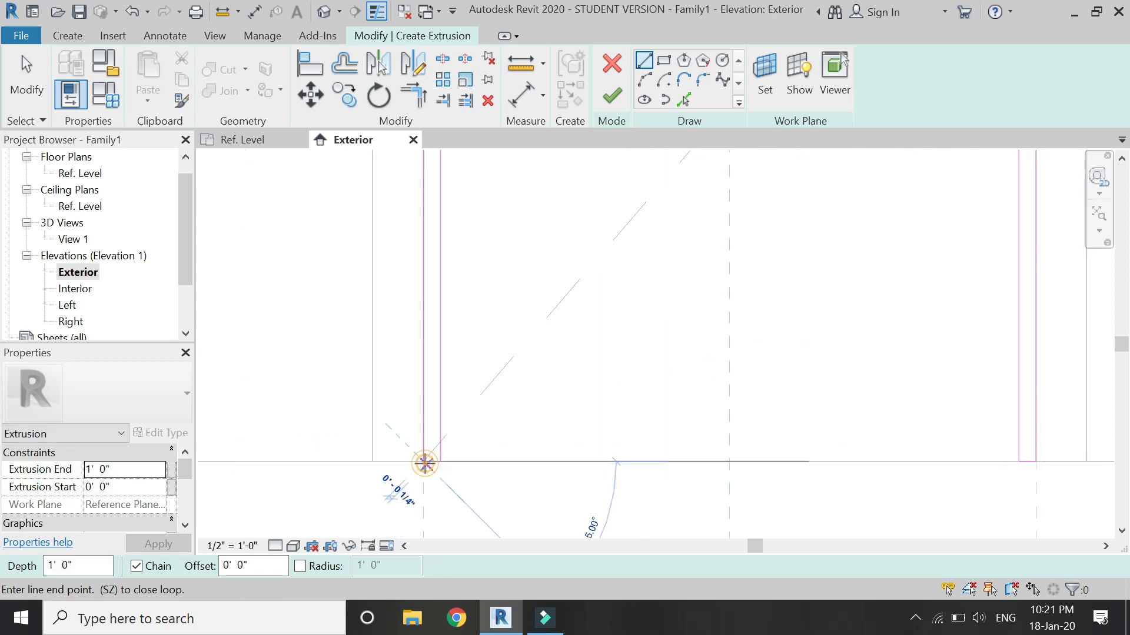
{"action": "left_click", "coordinate": [440, 462]}
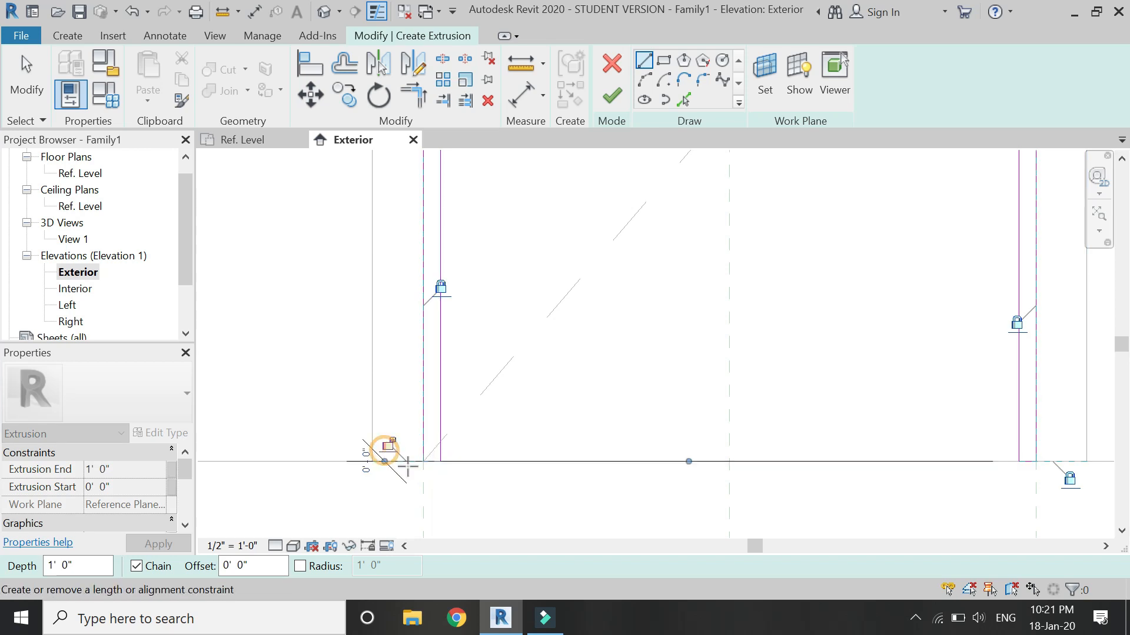
{"action": "scroll", "coordinate": [447, 483], "scroll_direction": "down", "scroll_amount": 4}
{"action": "scroll", "coordinate": [426, 474], "scroll_direction": "up", "scroll_amount": 3}
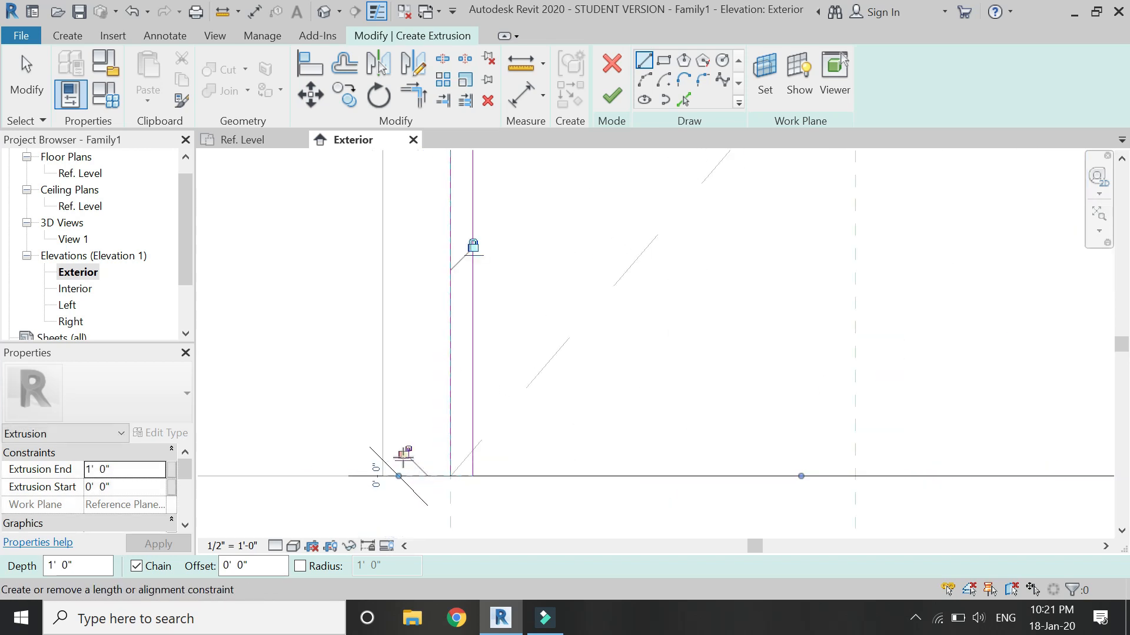
{"action": "scroll", "coordinate": [379, 488], "scroll_direction": "down", "scroll_amount": 4}
{"action": "scroll", "coordinate": [383, 493], "scroll_direction": "down", "scroll_amount": 1}
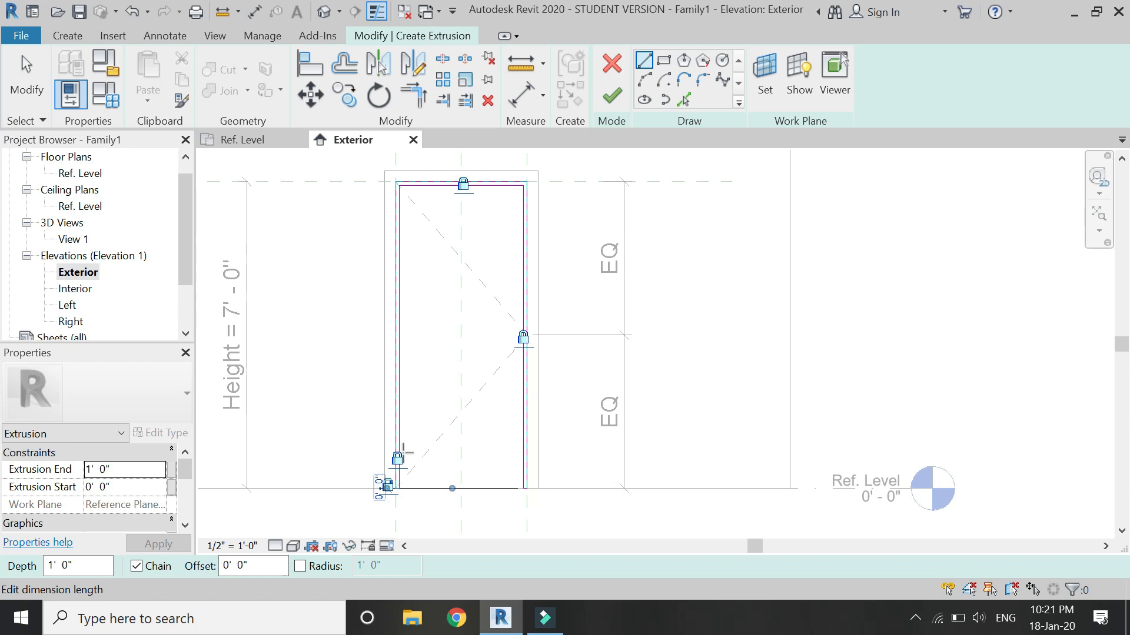
- Delete the 0'-0" dimension at the left jamb's base and finish the extrusion sketch
{"action": "middle_click_drag", "start_coordinate": [384, 494], "coordinate": [377, 506]}
{"action": "left_click", "coordinate": [376, 507]}
{"action": "key", "text": "Escape"}
{"action": "key", "text": "Escape"}
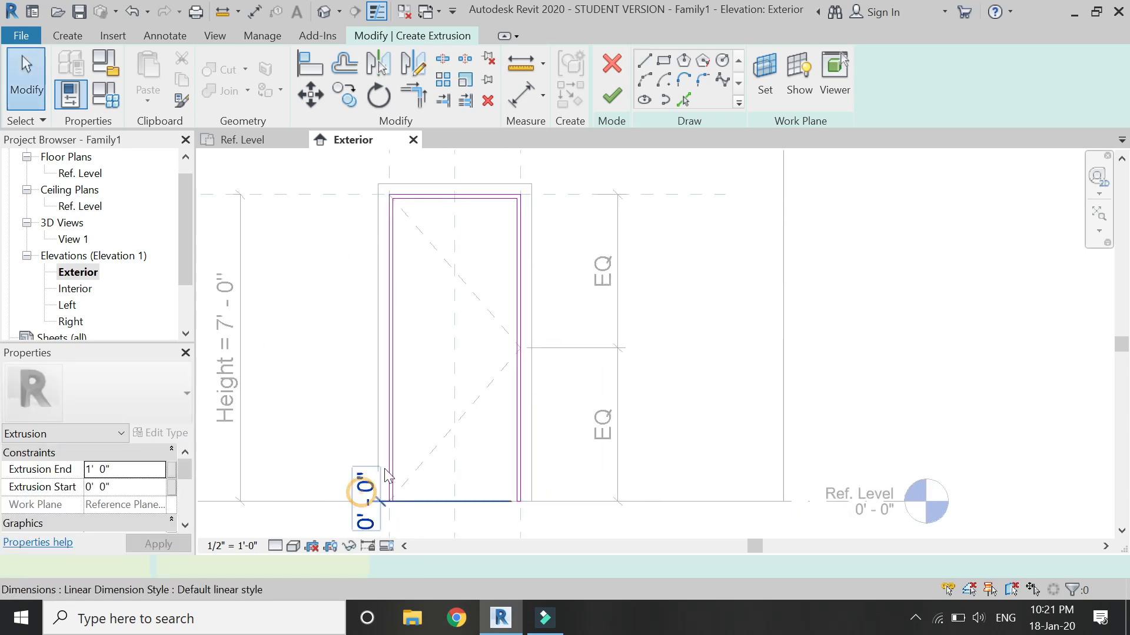
{"action": "left_click", "coordinate": [365, 491]}
{"action": "key", "text": "Delete"}
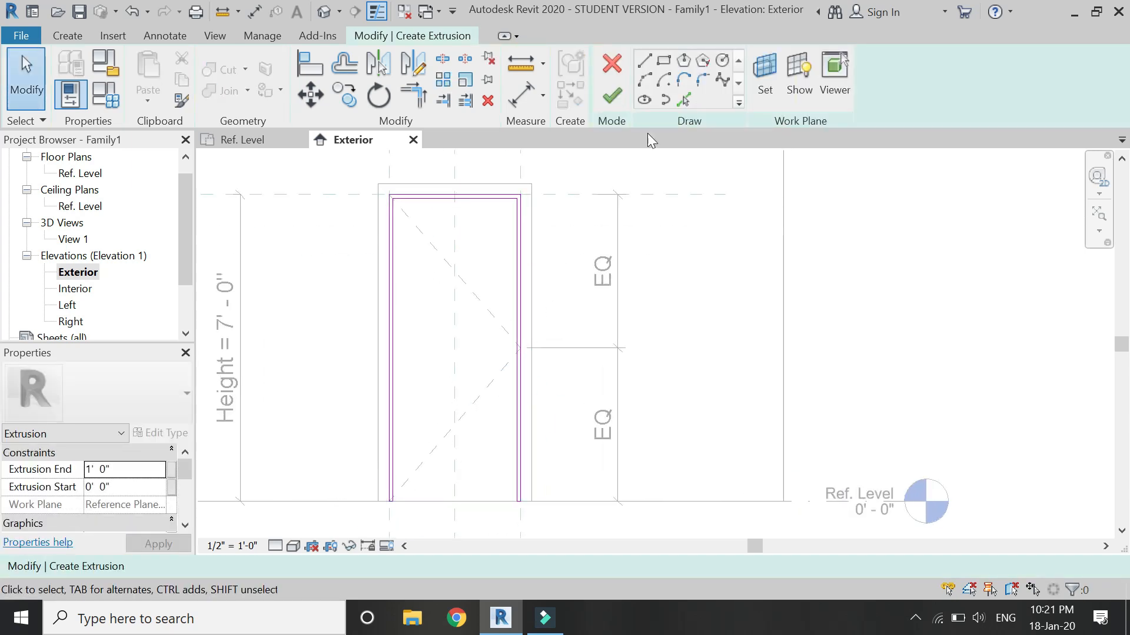
{"action": "left_click", "coordinate": [623, 91]}
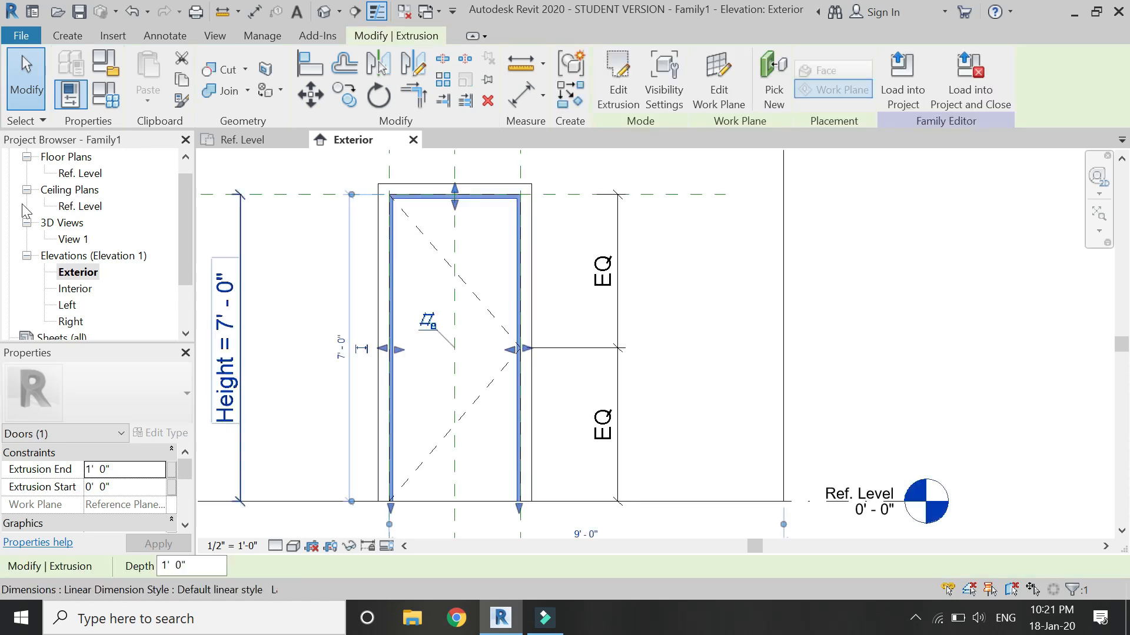
- In the Ref. Level plan, stretch the extrusion from -0' 4" to 0' 4" and lock both ends to the frame faces
{"action": "left_click", "coordinate": [213, 141]}
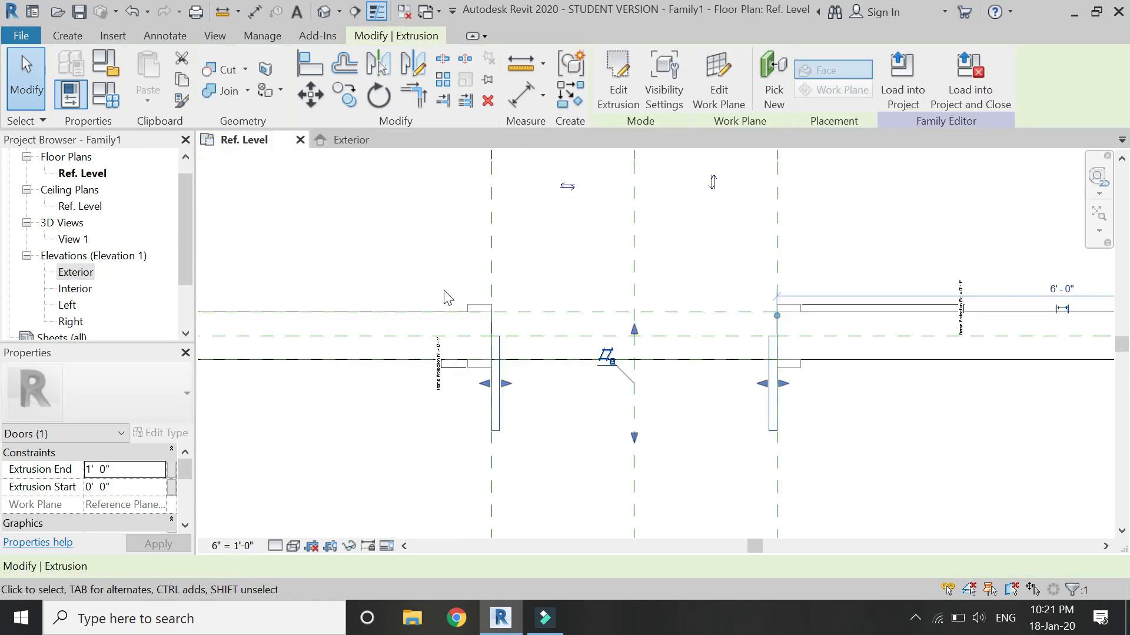
{"action": "scroll", "coordinate": [674, 356], "scroll_direction": "up", "scroll_amount": 2}
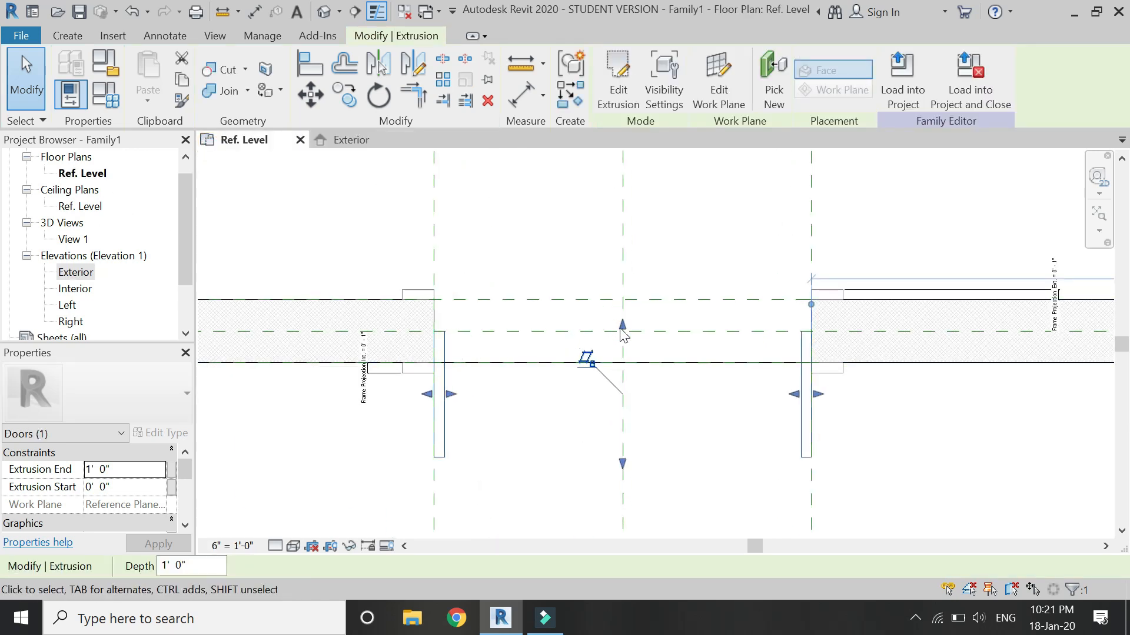
{"action": "mouse_move", "coordinate": [627, 301]}
{"action": "left_mouse_down"}
{"action": "mouse_move", "coordinate": [624, 273]}
{"action": "mouse_move", "coordinate": [623, 290]}
{"action": "left_mouse_up"}
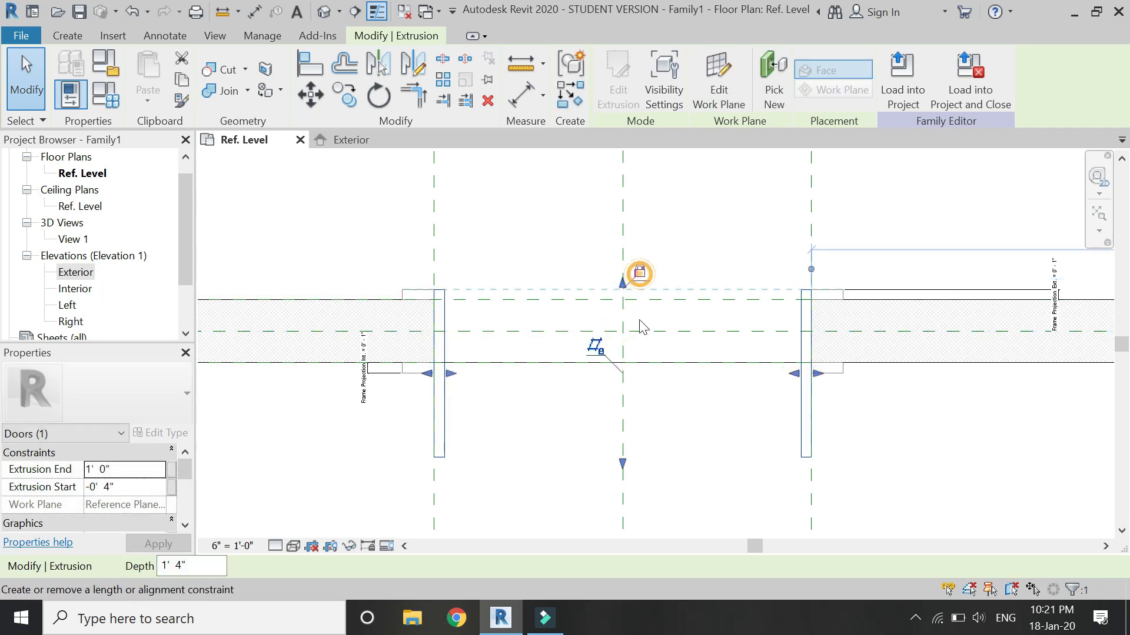
{"action": "left_click_drag", "start_coordinate": [623, 468], "coordinate": [623, 380]}
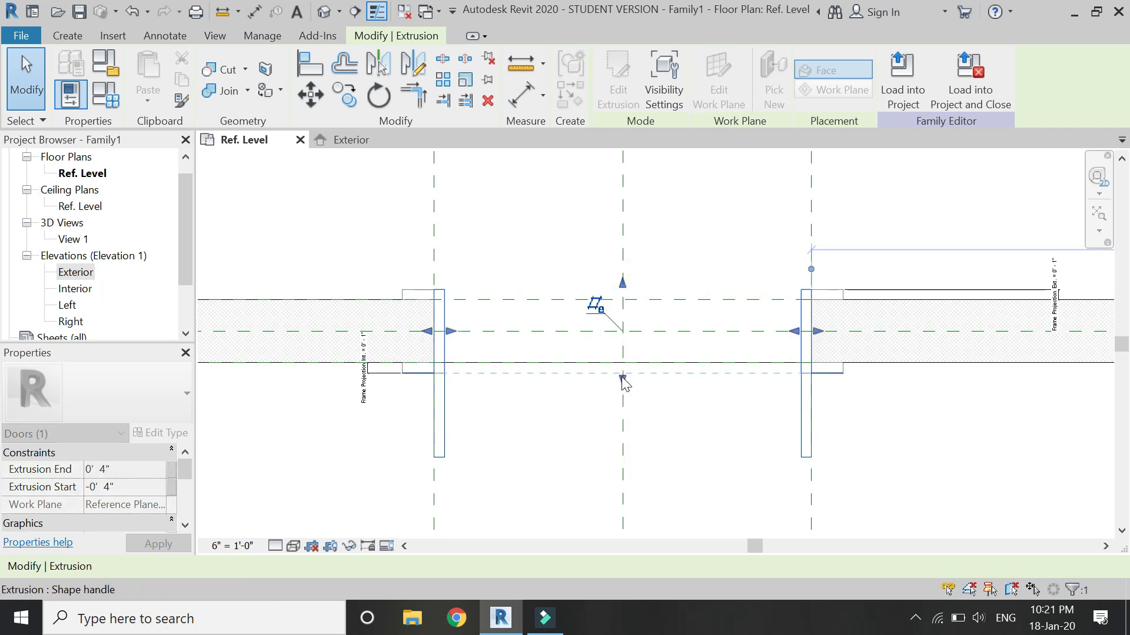
{"action": "left_click", "coordinate": [604, 397]}
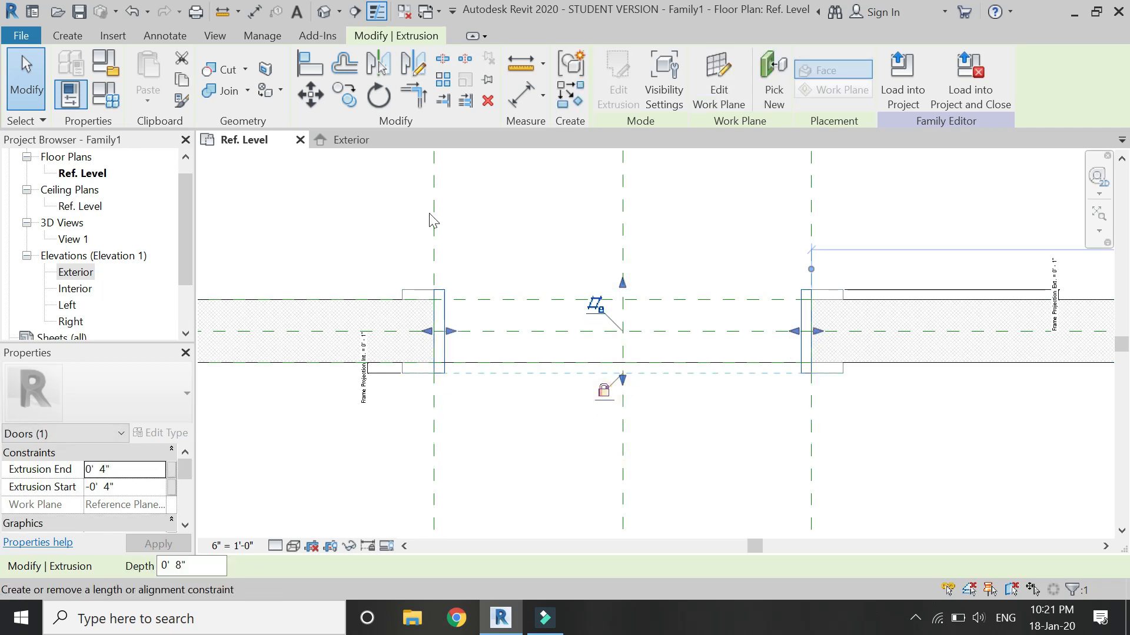
- Join the new extrusion with the existing door frame geometry
{"action": "left_click", "coordinate": [230, 92]}
{"action": "left_click", "coordinate": [429, 292]}
{"action": "left_click", "coordinate": [439, 305]}
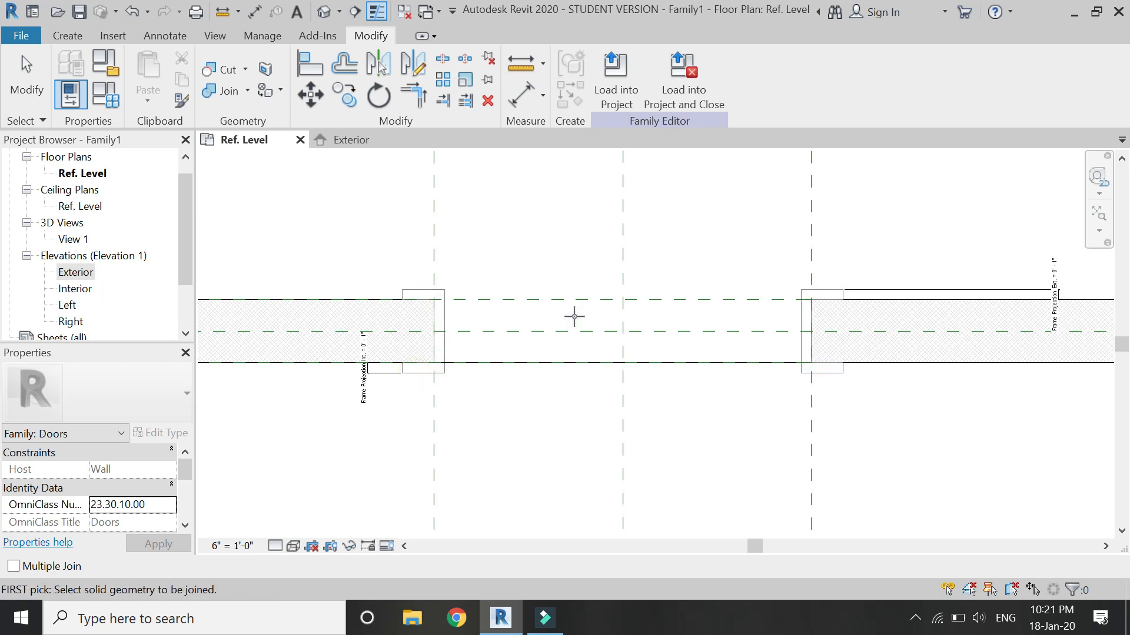
{"action": "key", "text": "Escape"}
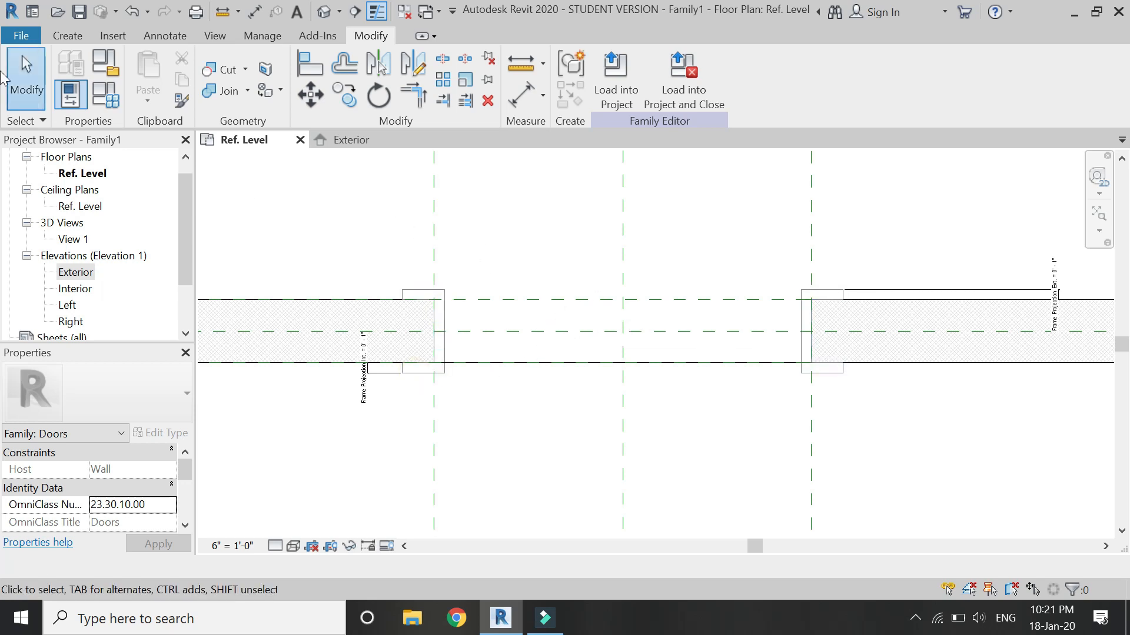
- Draw vertical reference planes along the inner faces of the left and right jambs, extending outward from the exterior frame edge
{"action": "left_click", "coordinate": [67, 36]}
{"action": "left_click", "coordinate": [848, 80]}
{"action": "left_click", "coordinate": [444, 289]}
{"action": "left_click", "coordinate": [443, 169]}
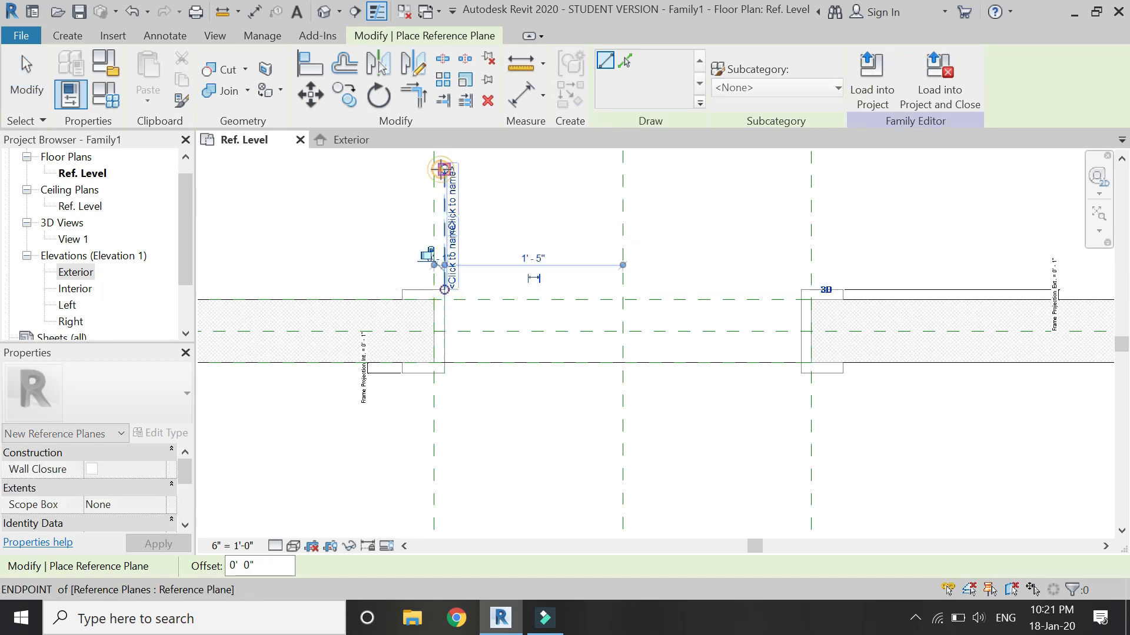
{"action": "left_click", "coordinate": [801, 289]}
{"action": "left_click", "coordinate": [800, 172]}
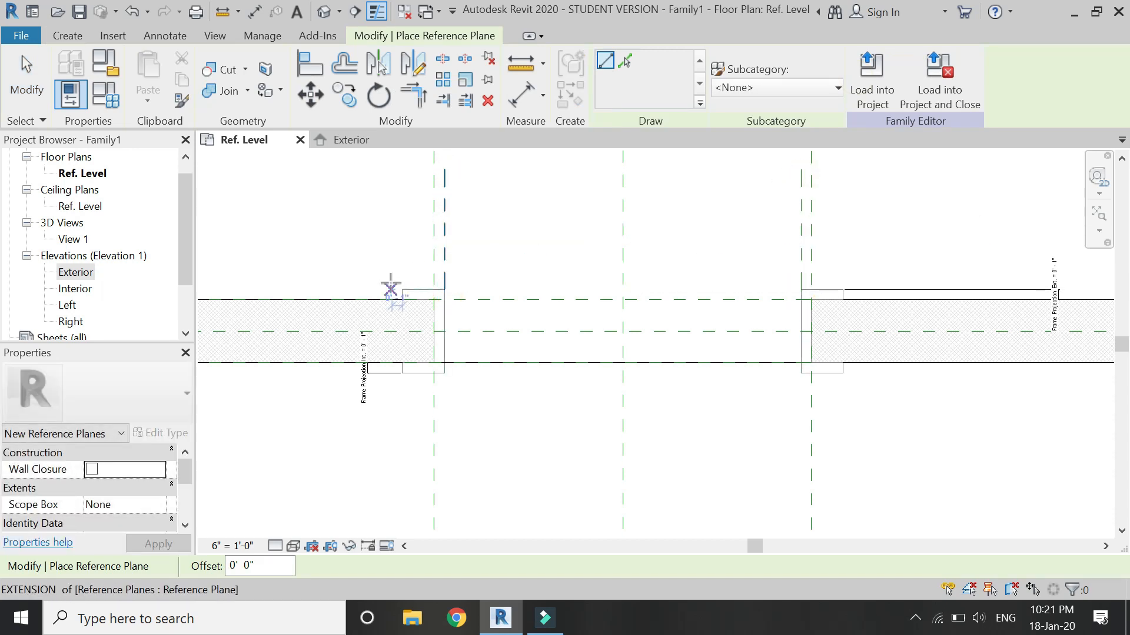
- Dimension each new jamb reference plane to its adjacent opening plane and lock both dimensions
{"action": "key", "text": "d"}
{"action": "key", "text": "i"}
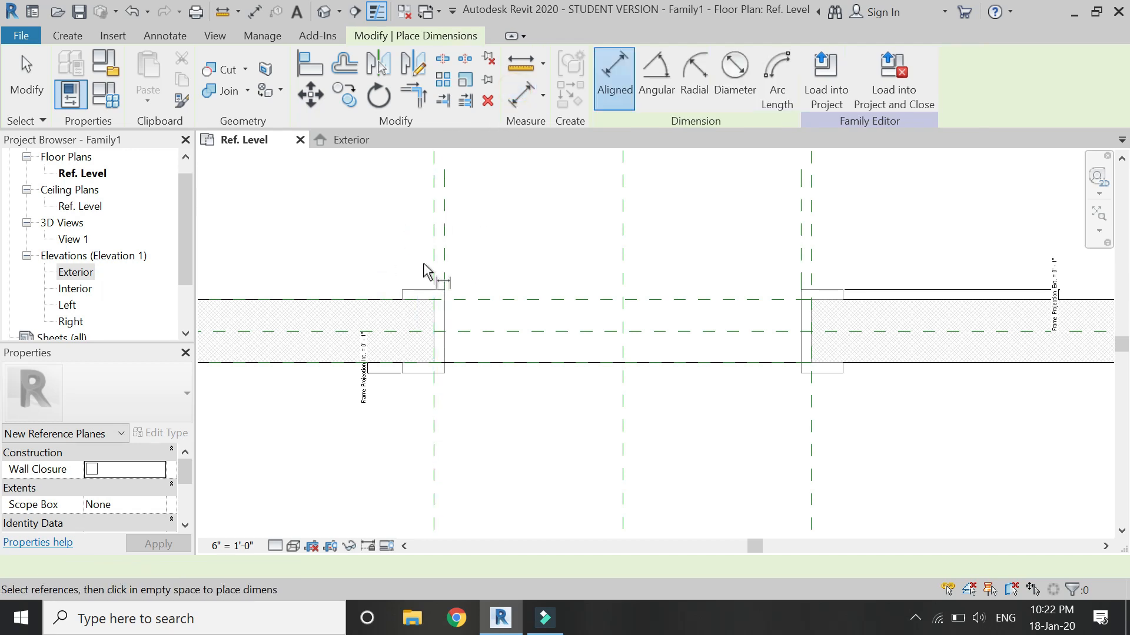
{"action": "left_click", "coordinate": [444, 255]}
{"action": "left_click", "coordinate": [500, 237]}
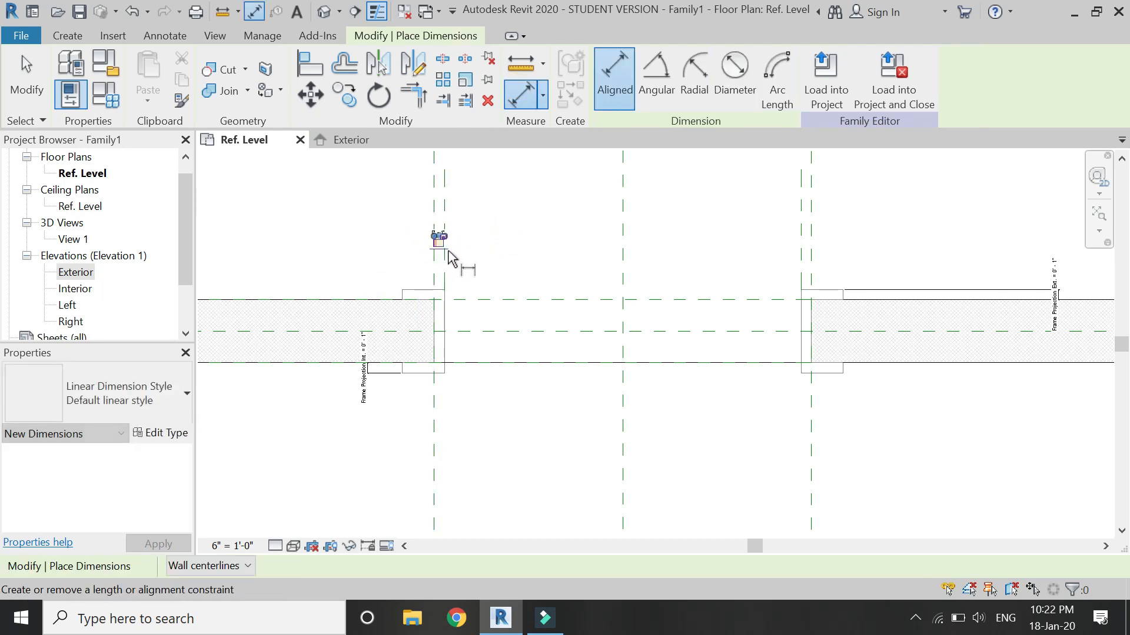
{"action": "left_click", "coordinate": [439, 245]}
{"action": "left_click", "coordinate": [800, 244]}
{"action": "left_click", "coordinate": [810, 237]}
{"action": "left_click", "coordinate": [855, 237]}
{"action": "left_click", "coordinate": [806, 237]}
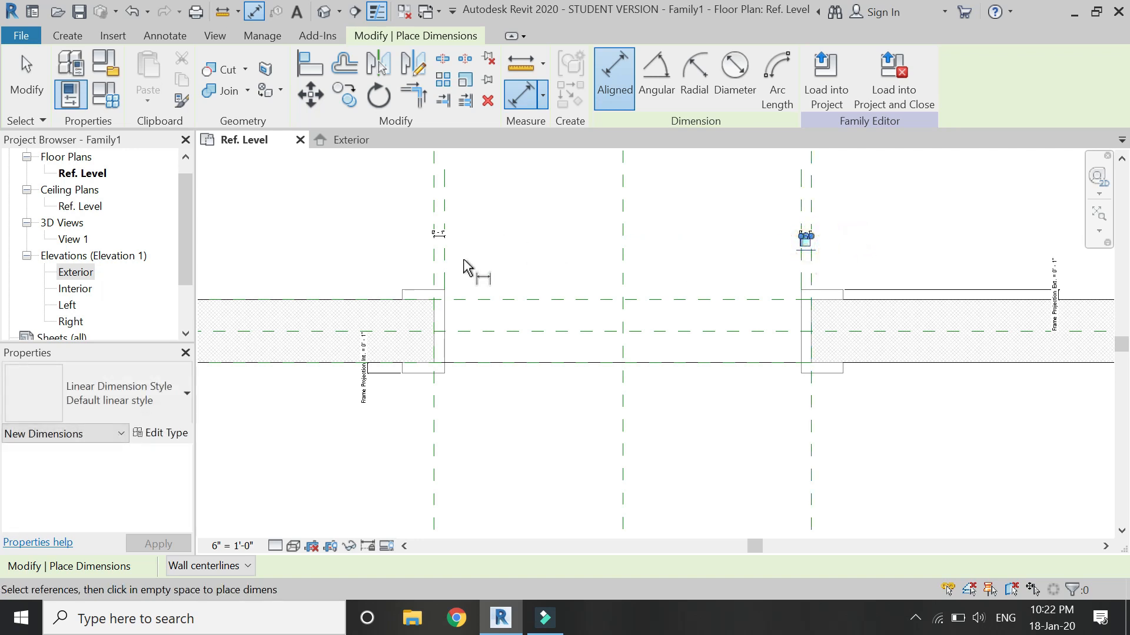
- Draw two diagonal reference lines, about 1' 4" long, from where the wall centre plane meets each inner jamb plane, angled inward toward the exterior
{"action": "left_click", "coordinate": [67, 36]}
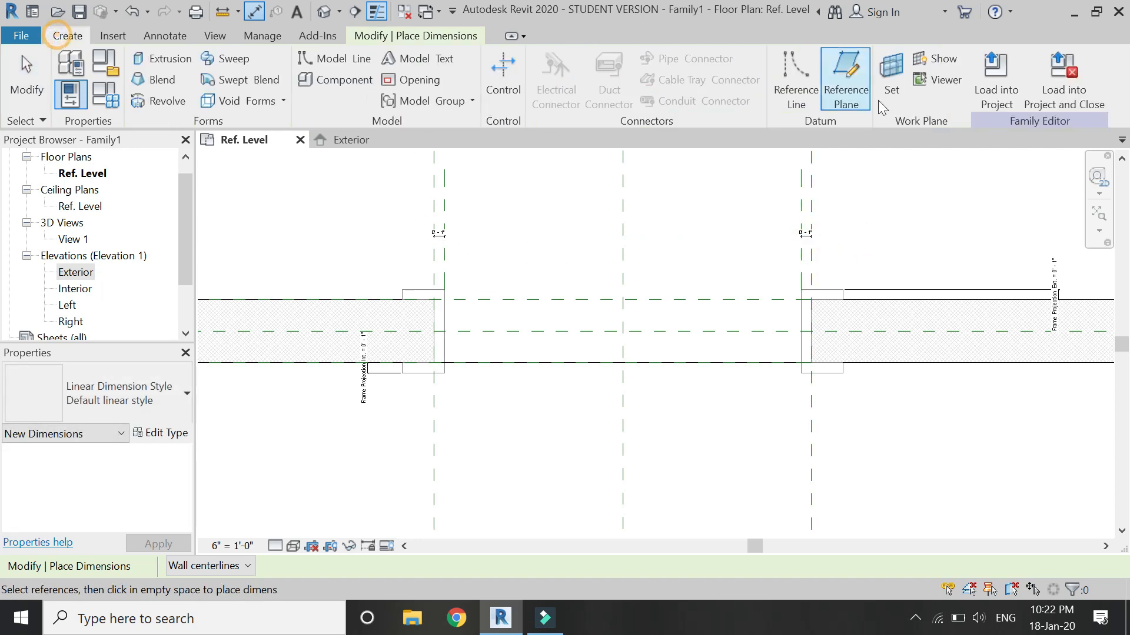
{"action": "left_click", "coordinate": [796, 79]}
{"action": "scroll", "coordinate": [549, 207], "scroll_direction": "up", "scroll_amount": 1}
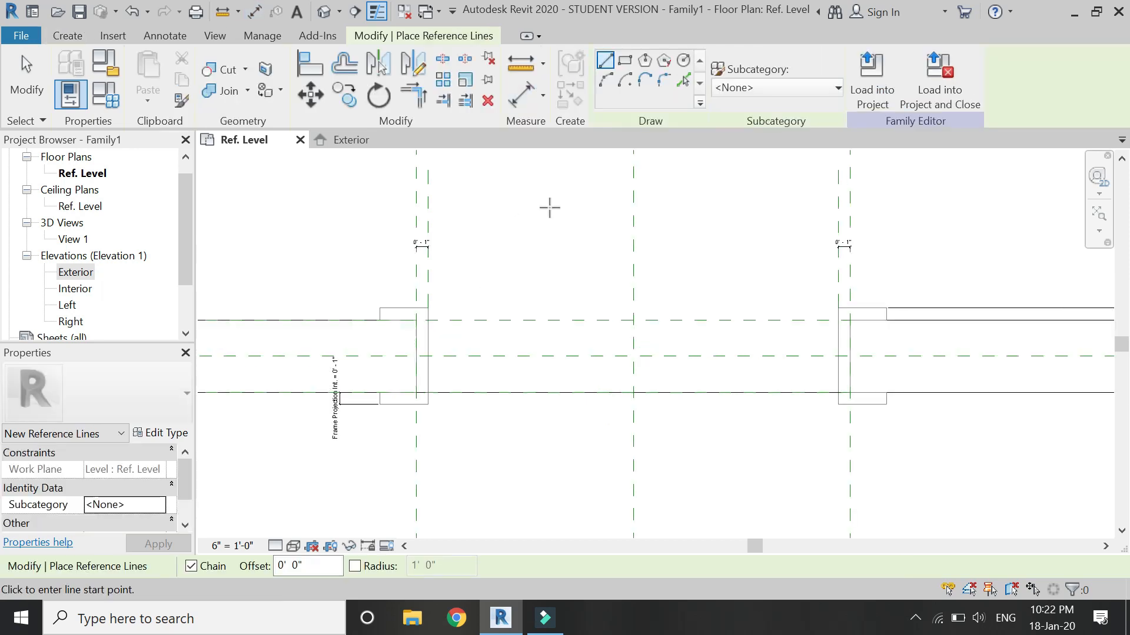
{"action": "left_click", "coordinate": [427, 356]}
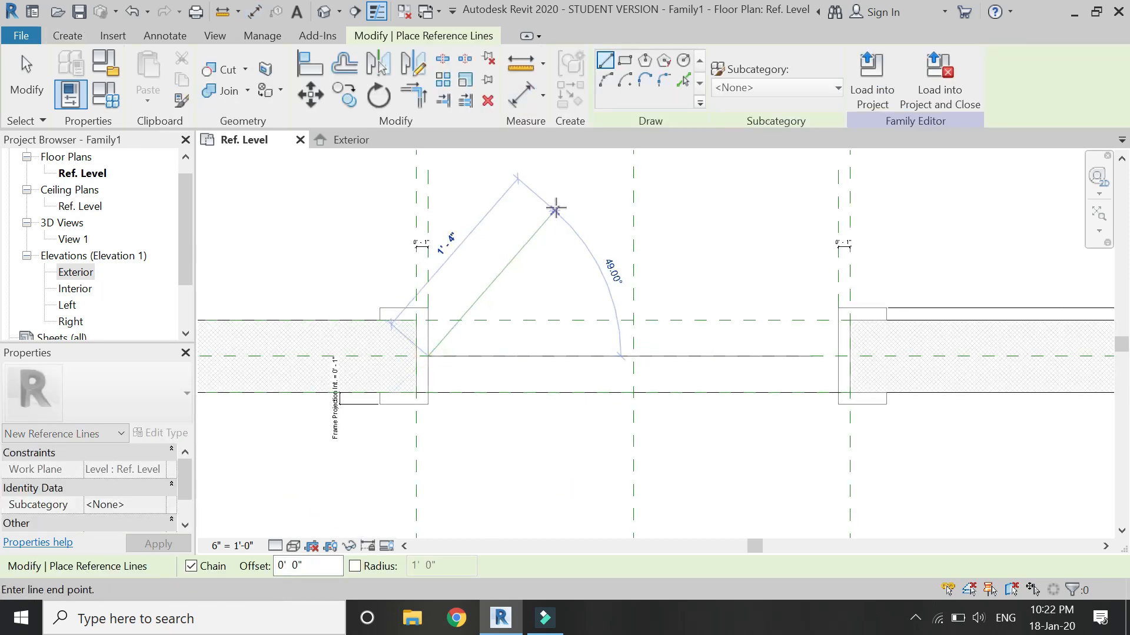
{"action": "left_click", "coordinate": [554, 210]}
{"action": "left_click", "coordinate": [837, 356]}
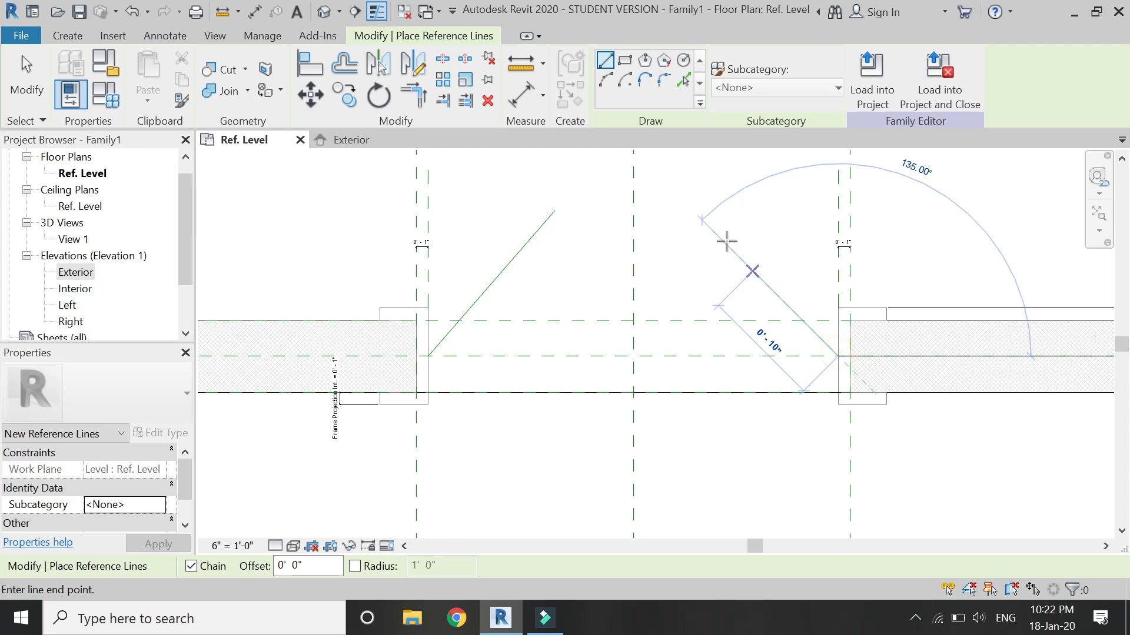
{"action": "left_click", "coordinate": [694, 220]}
{"action": "key", "text": "Escape"}
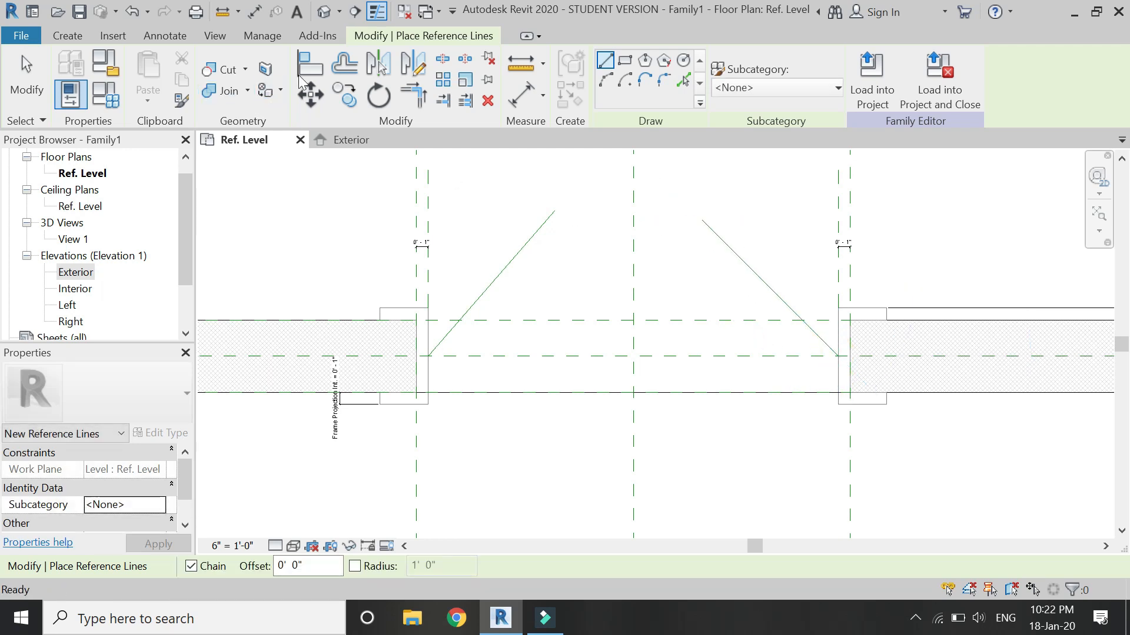
- Align the left reference line's hinge endpoint to the inner jamb plane and the wall centre plane, locking both alignments
{"action": "left_click", "coordinate": [310, 63]}
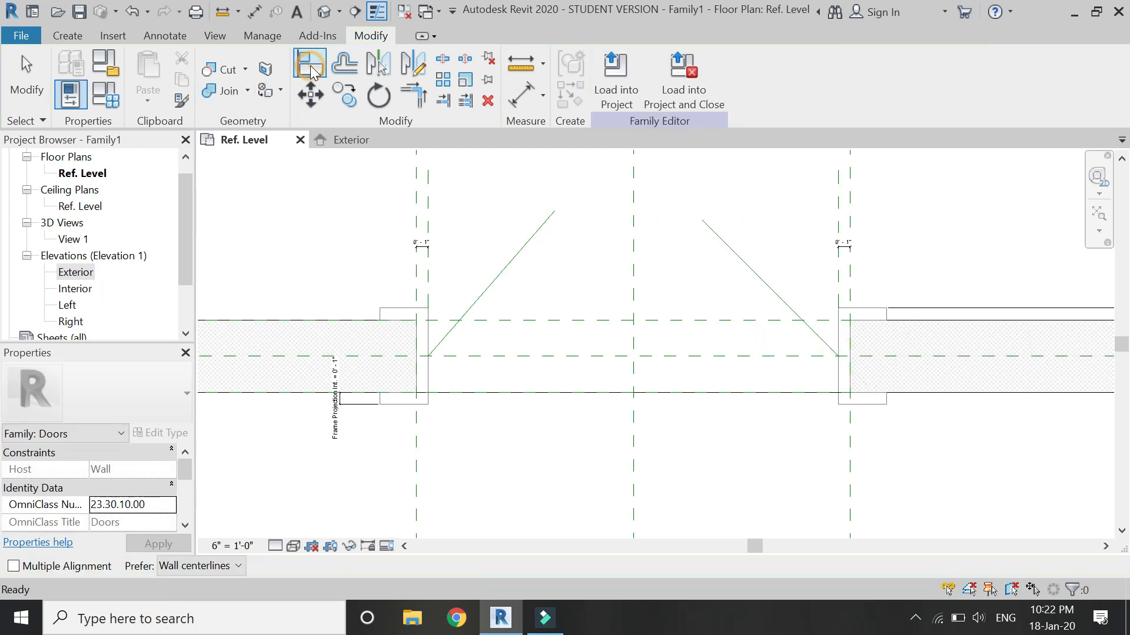
{"action": "left_click", "coordinate": [429, 211]}
{"action": "scroll", "coordinate": [429, 359], "scroll_direction": "up", "scroll_amount": 5}
{"action": "left_click", "coordinate": [423, 361]}
{"action": "key", "text": "Tab"}
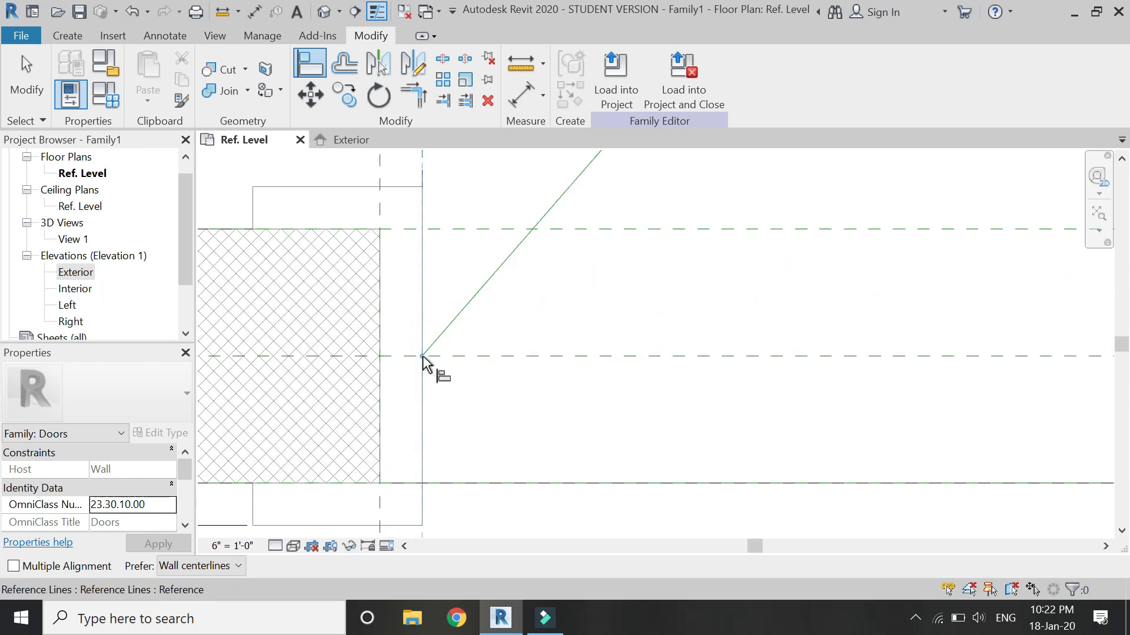
{"action": "left_click", "coordinate": [423, 360]}
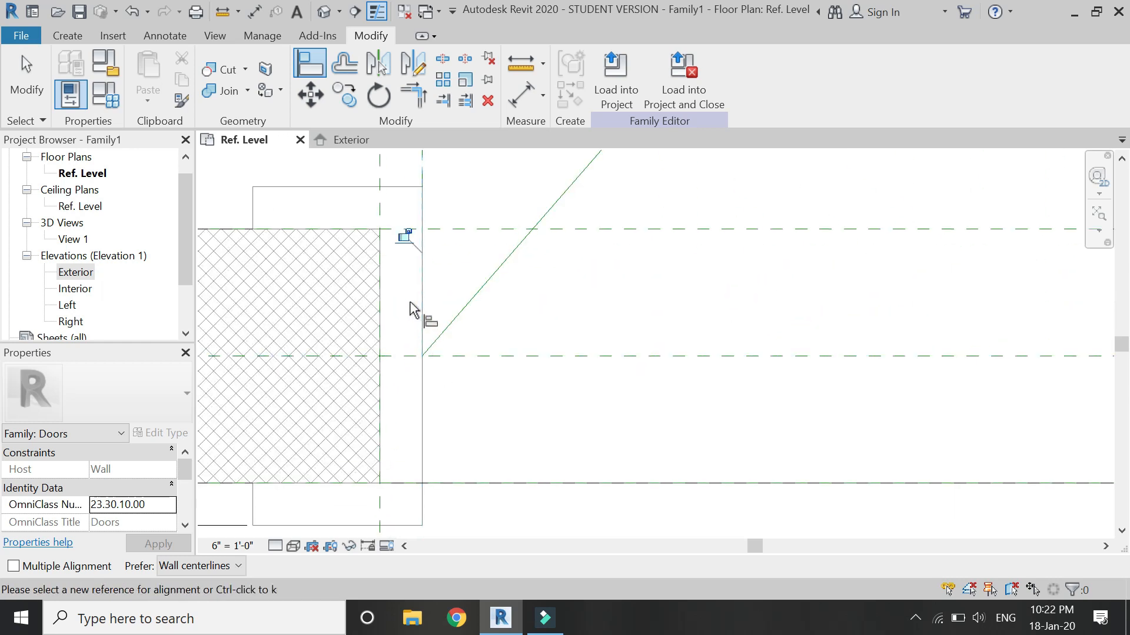
{"action": "left_click", "coordinate": [447, 356]}
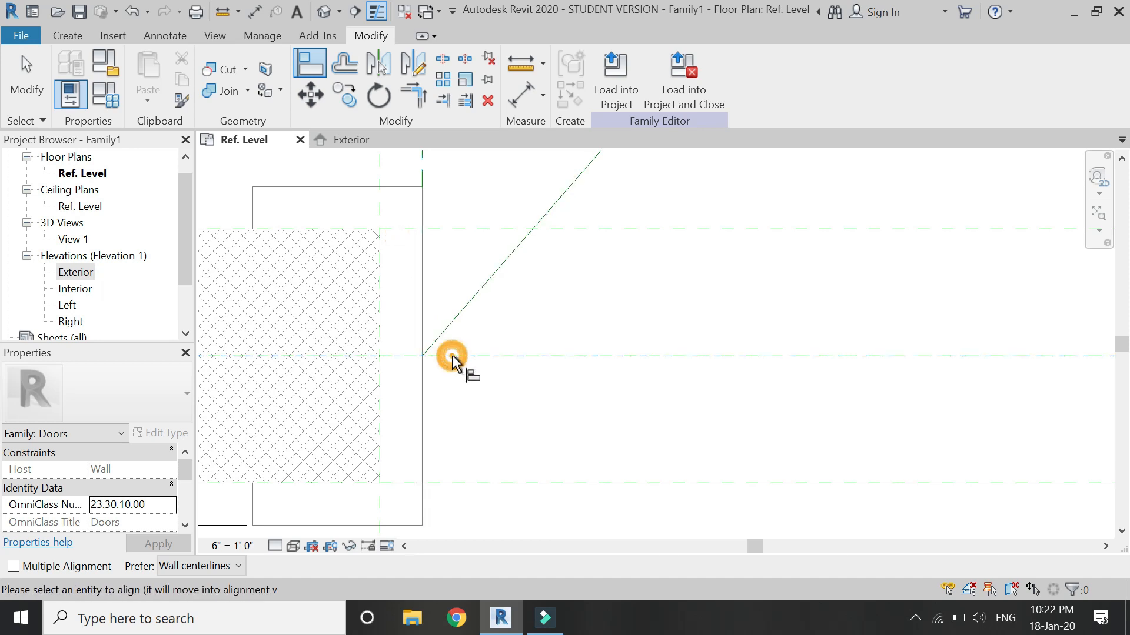
{"action": "left_click", "coordinate": [422, 357]}
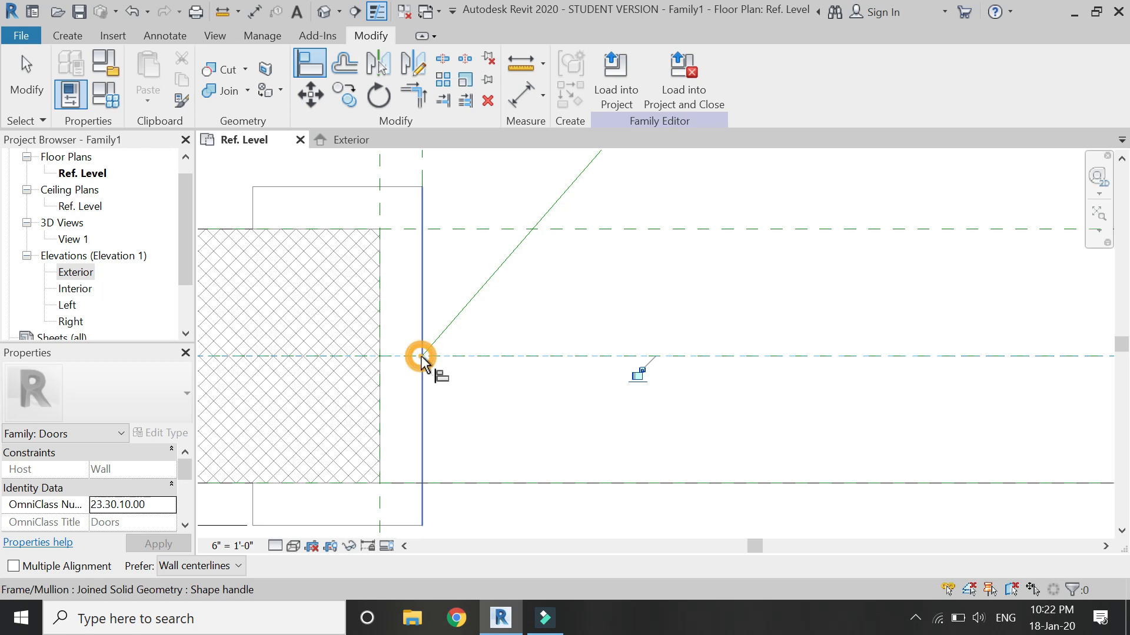
{"action": "left_click", "coordinate": [635, 378]}
- Align and lock the right reference line's hinge endpoint to its inner jamb plane and the wall centre plane
{"action": "scroll", "coordinate": [376, 352], "scroll_direction": "down", "scroll_amount": 5}
{"action": "scroll", "coordinate": [739, 339], "scroll_direction": "up", "scroll_amount": 2}
{"action": "scroll", "coordinate": [772, 317], "scroll_direction": "up", "scroll_amount": 3}
{"action": "left_click", "coordinate": [718, 238]}
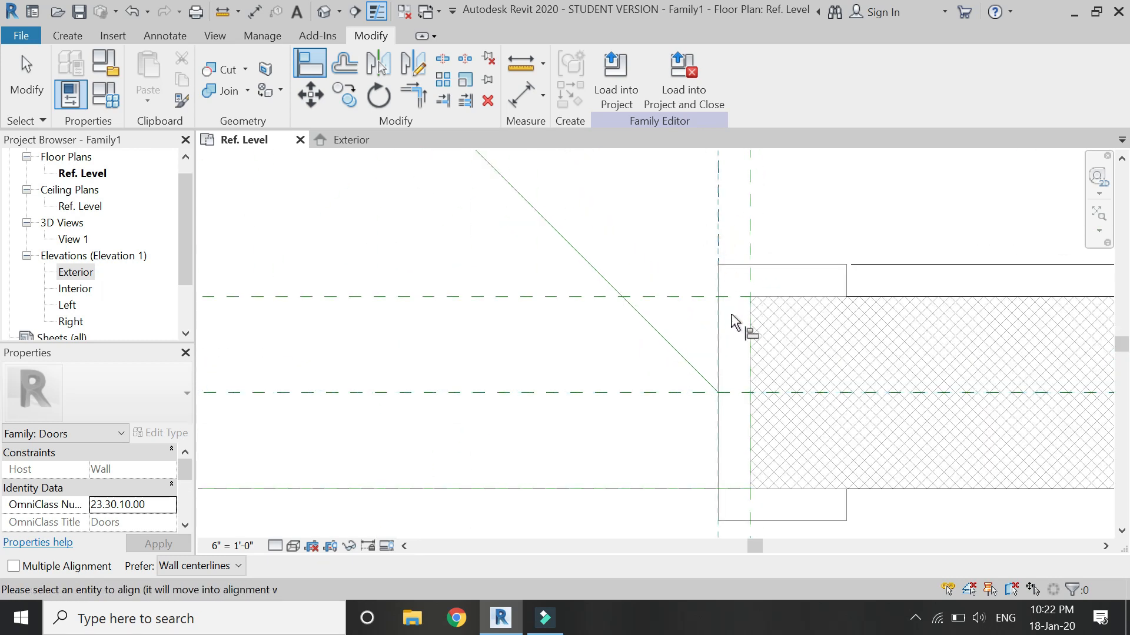
{"action": "scroll", "coordinate": [731, 312], "scroll_direction": "up", "scroll_amount": 2}
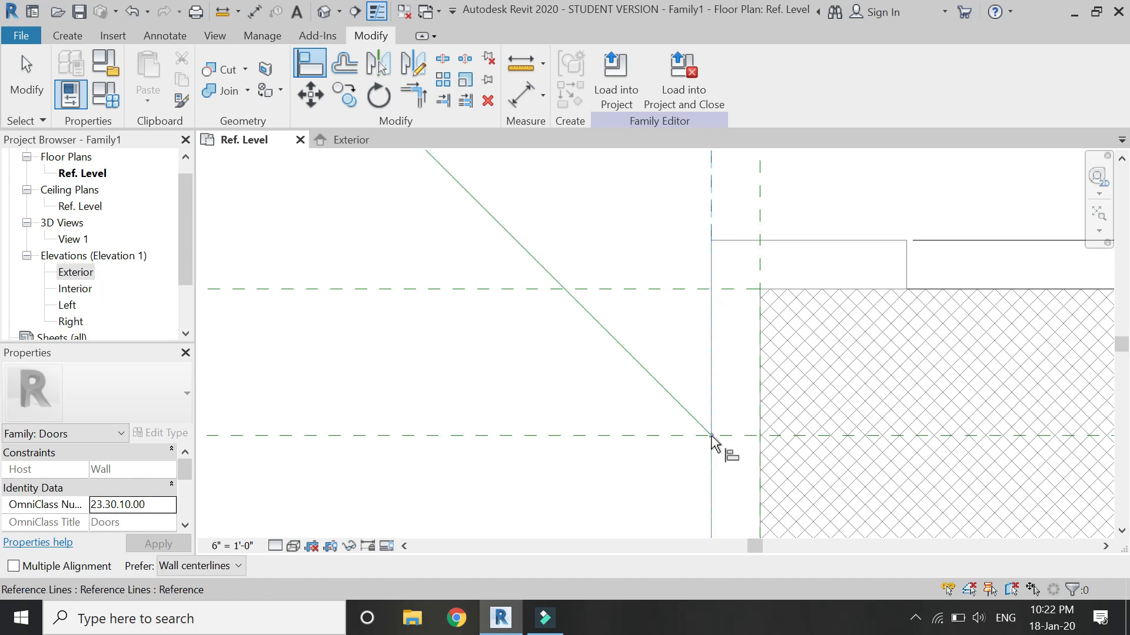
{"action": "left_click", "coordinate": [694, 278]}
{"action": "left_click", "coordinate": [671, 431]}
{"action": "left_click", "coordinate": [713, 440]}
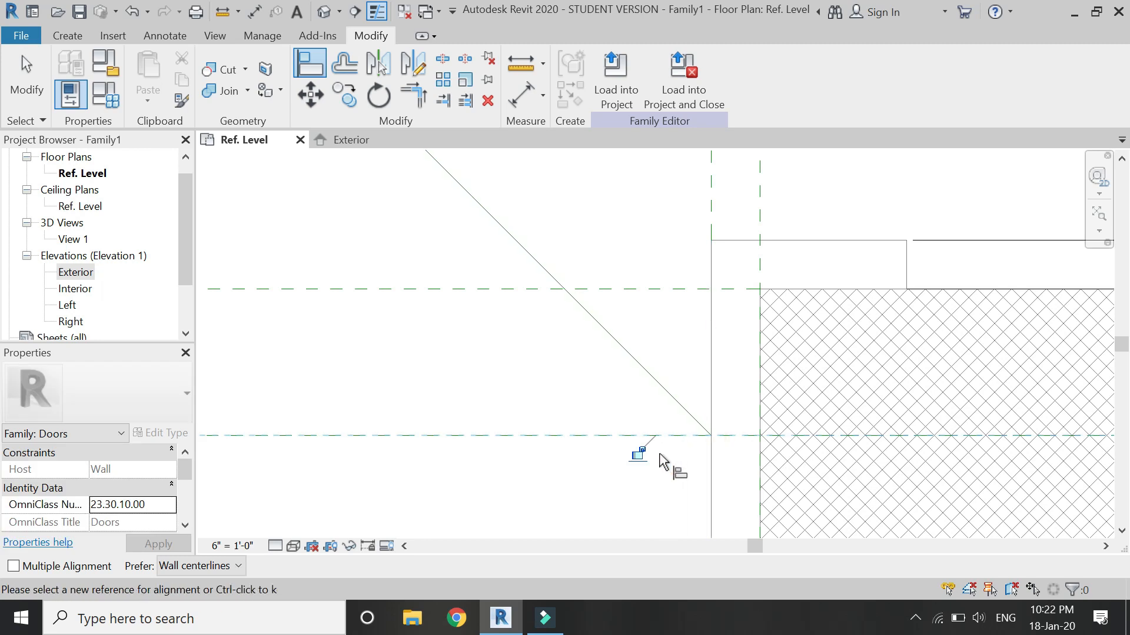
{"action": "left_click", "coordinate": [636, 455]}
- Add angular dimensions between the wall centre plane and each of the two diagonal reference lines
{"action": "left_click", "coordinate": [543, 105]}
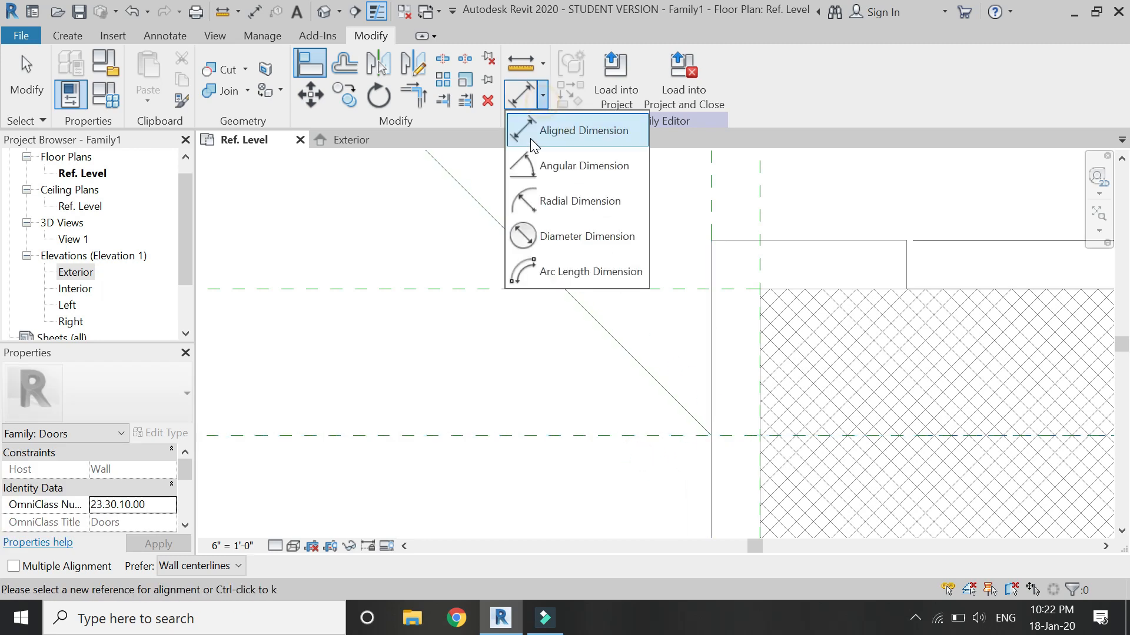
{"action": "left_click", "coordinate": [546, 166]}
{"action": "left_click", "coordinate": [574, 436]}
{"action": "left_click", "coordinate": [551, 348]}
{"action": "scroll", "coordinate": [765, 349], "scroll_direction": "down", "scroll_amount": 5}
{"action": "scroll", "coordinate": [372, 355], "scroll_direction": "up", "scroll_amount": 3}
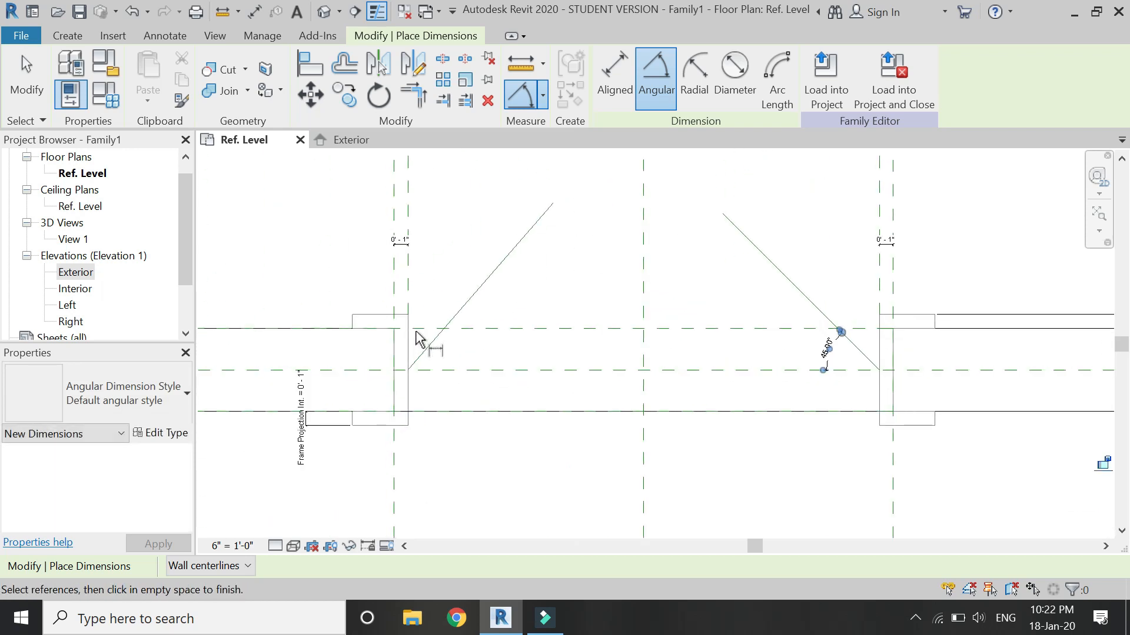
{"action": "left_click", "coordinate": [457, 335]}
{"action": "left_click", "coordinate": [473, 373]}
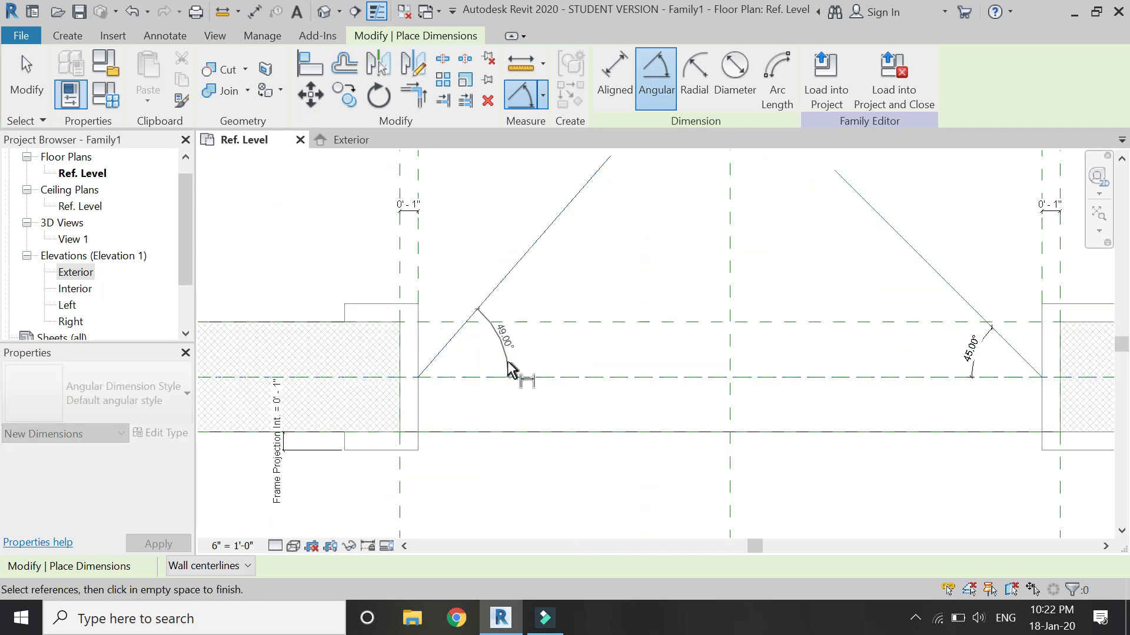
{"action": "left_click", "coordinate": [511, 372]}
{"action": "key", "text": "Escape"}
{"action": "key", "text": "Escape"}
- Label both angular dimensions with a new family type parameter named "door angle"
{"action": "left_click", "coordinate": [506, 360]}
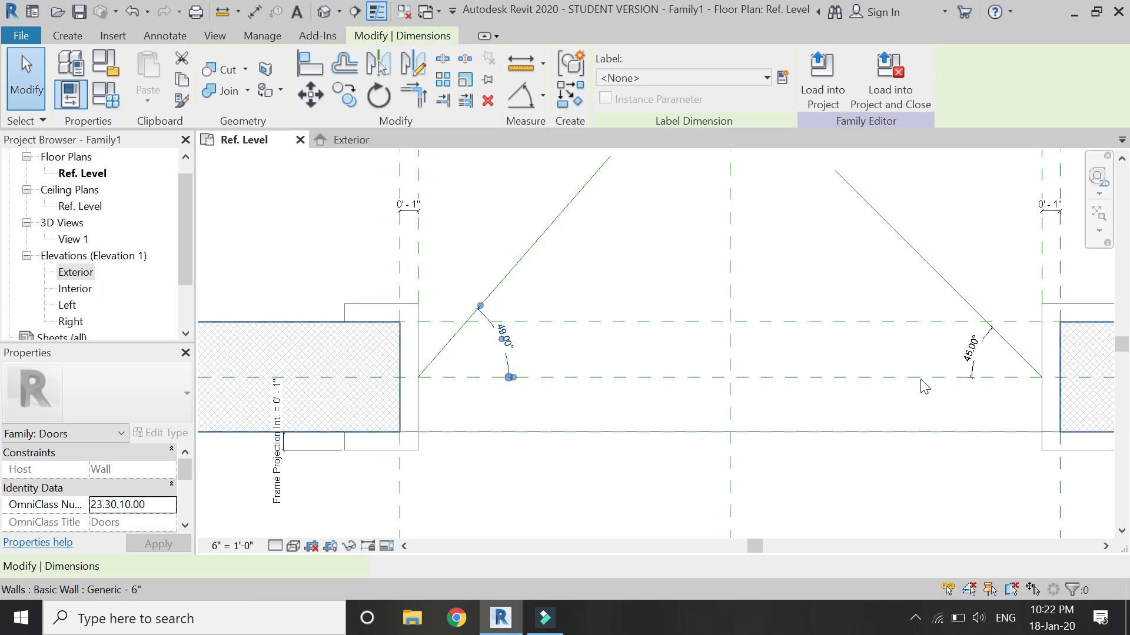
{"action": "left_click", "coordinate": [971, 362], "text": "ctrl"}
{"action": "left_click", "coordinate": [781, 81]}
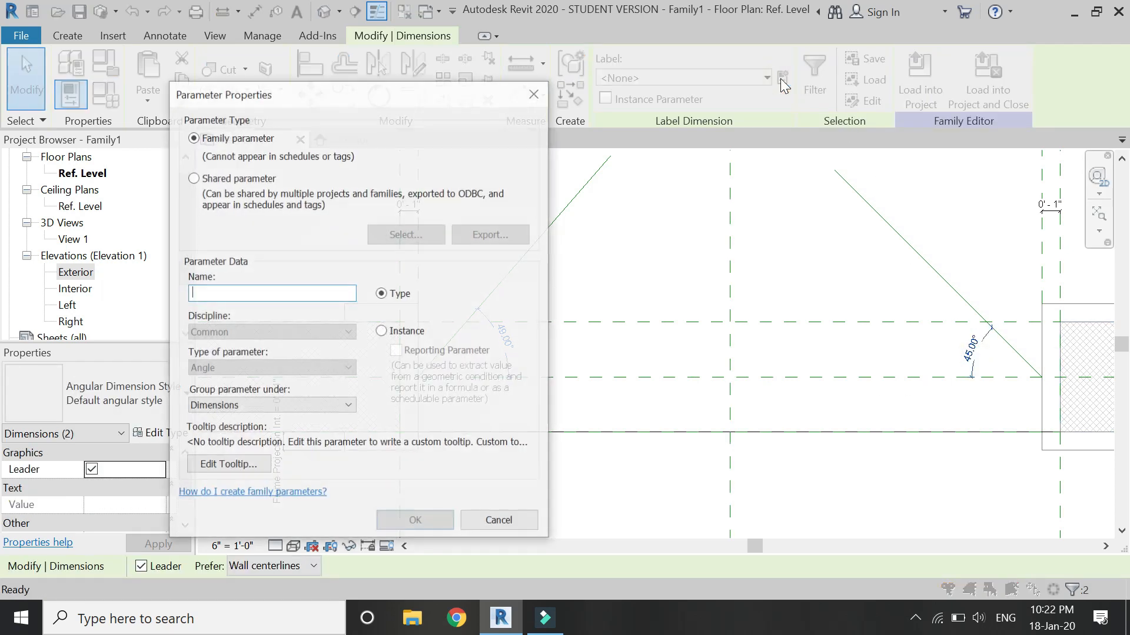
{"action": "type", "text": "door angle"}
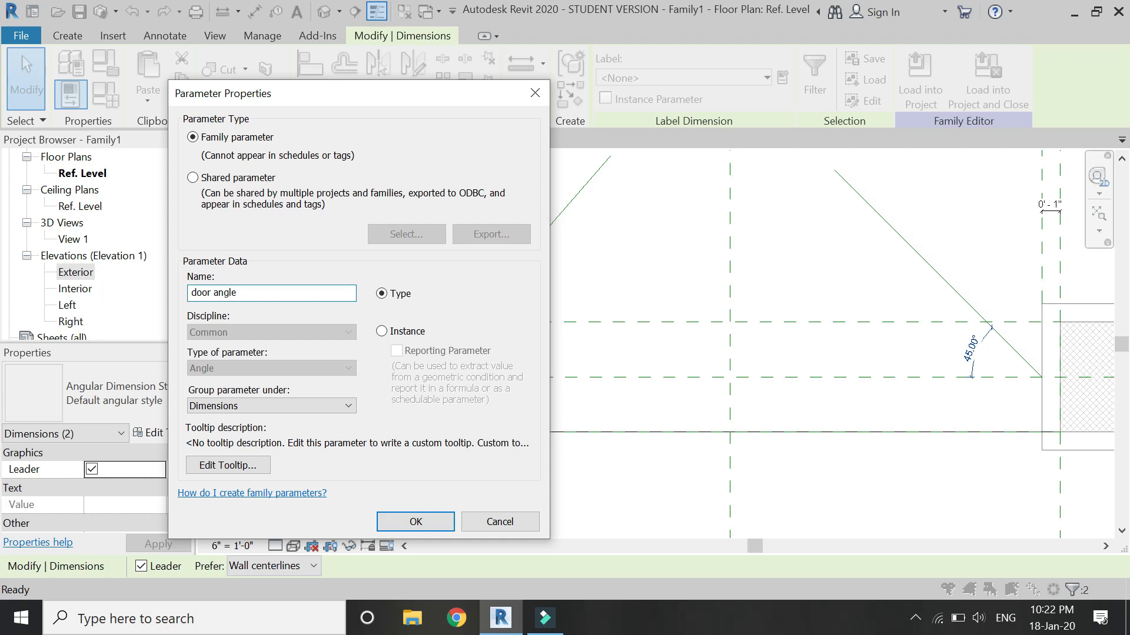
{"action": "key", "text": "Return"}
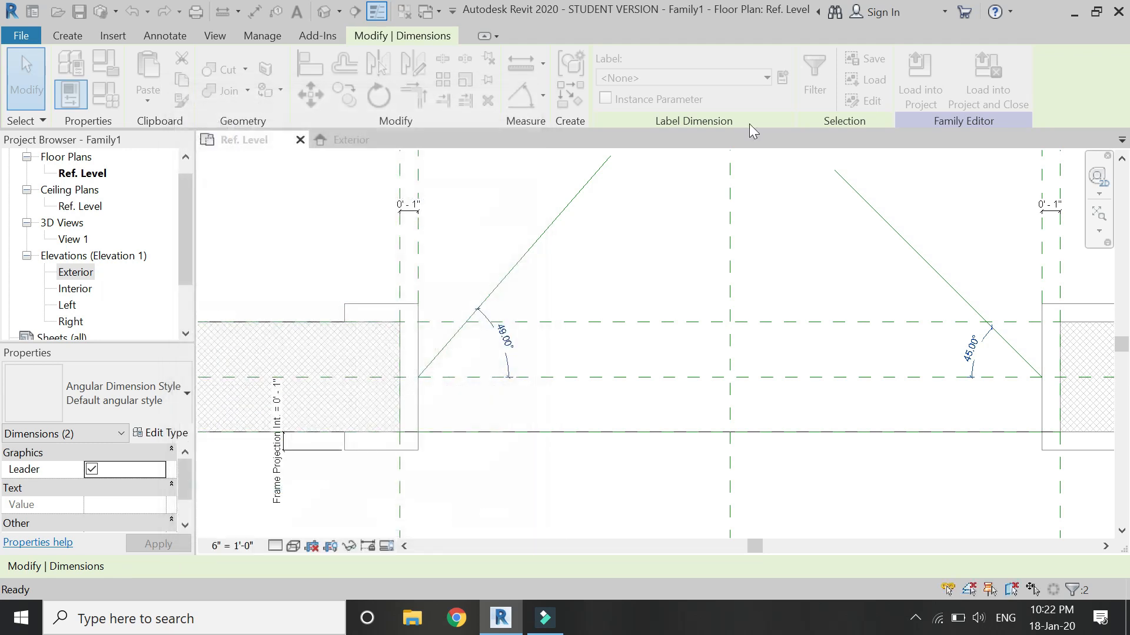
{"action": "left_click", "coordinate": [657, 254]}
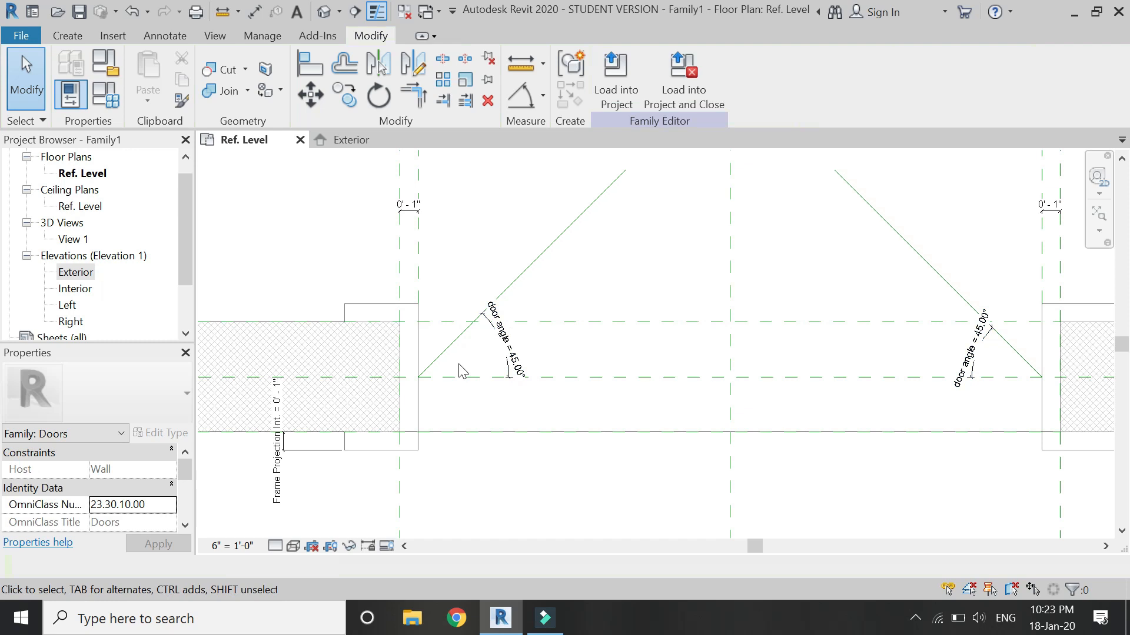
- Dimension the length of both diagonal reference lines
{"action": "scroll", "coordinate": [448, 359], "scroll_direction": "down", "scroll_amount": 1}
{"action": "scroll", "coordinate": [547, 191], "scroll_direction": "up", "scroll_amount": 1}
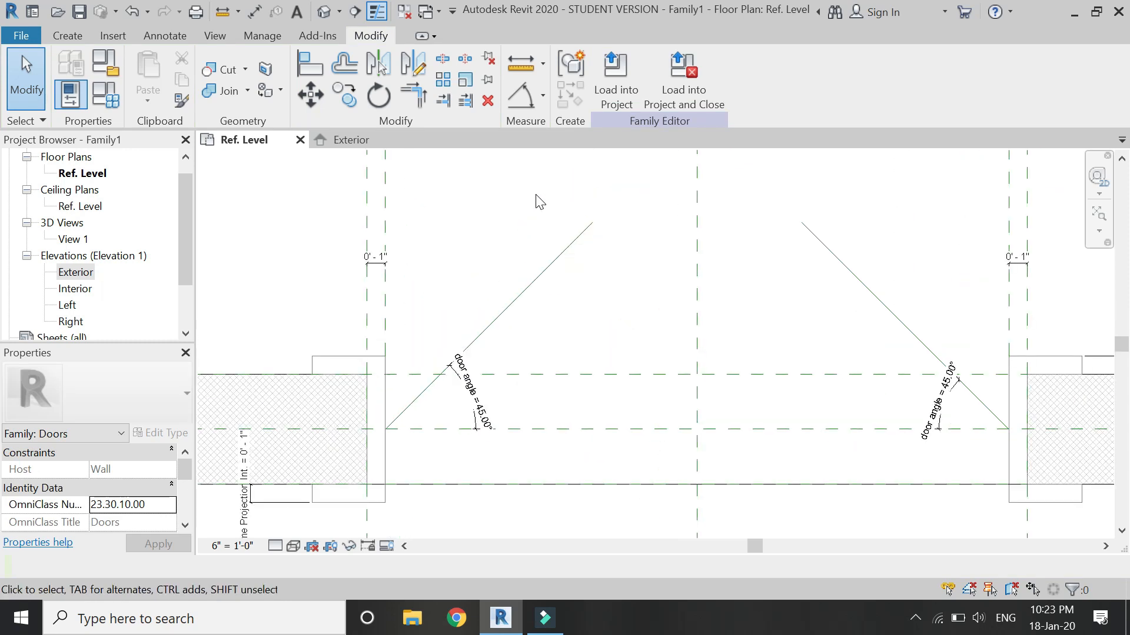
{"action": "left_click", "coordinate": [547, 257]}
{"action": "left_click", "coordinate": [465, 300]}
{"action": "key", "text": "Escape"}
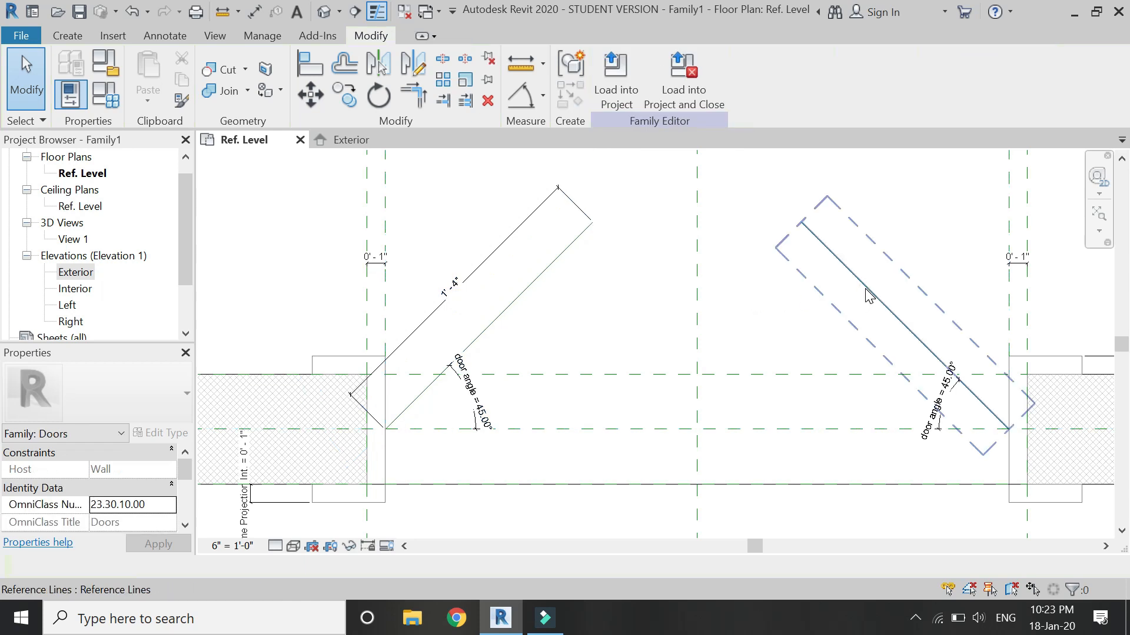
{"action": "left_click", "coordinate": [866, 288]}
{"action": "left_click", "coordinate": [862, 370]}
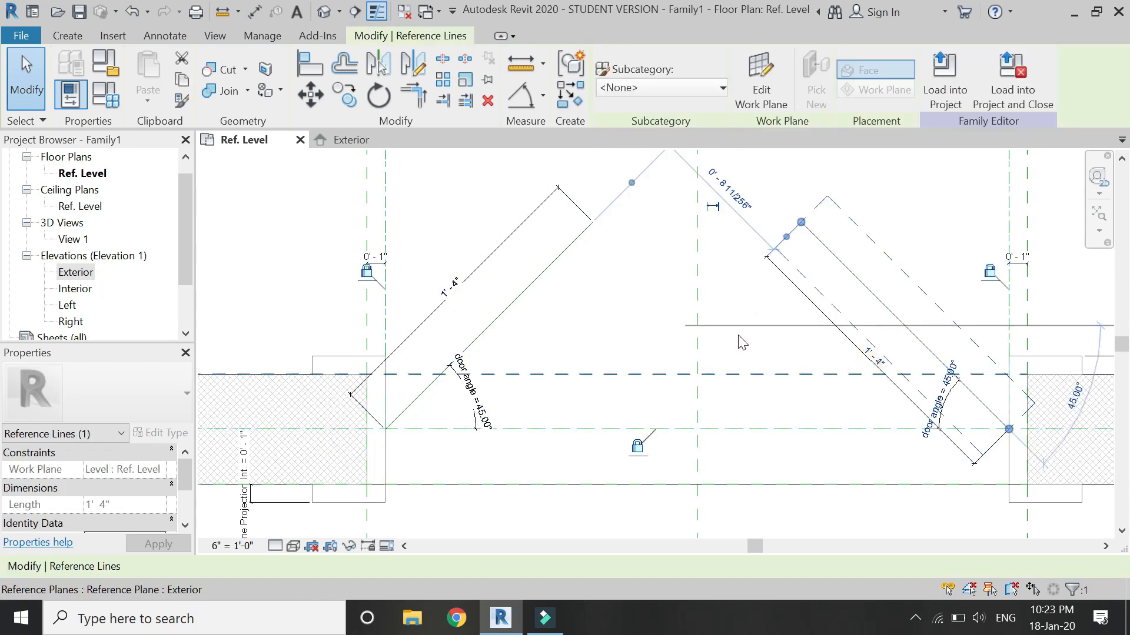
{"action": "key", "text": "Escape"}
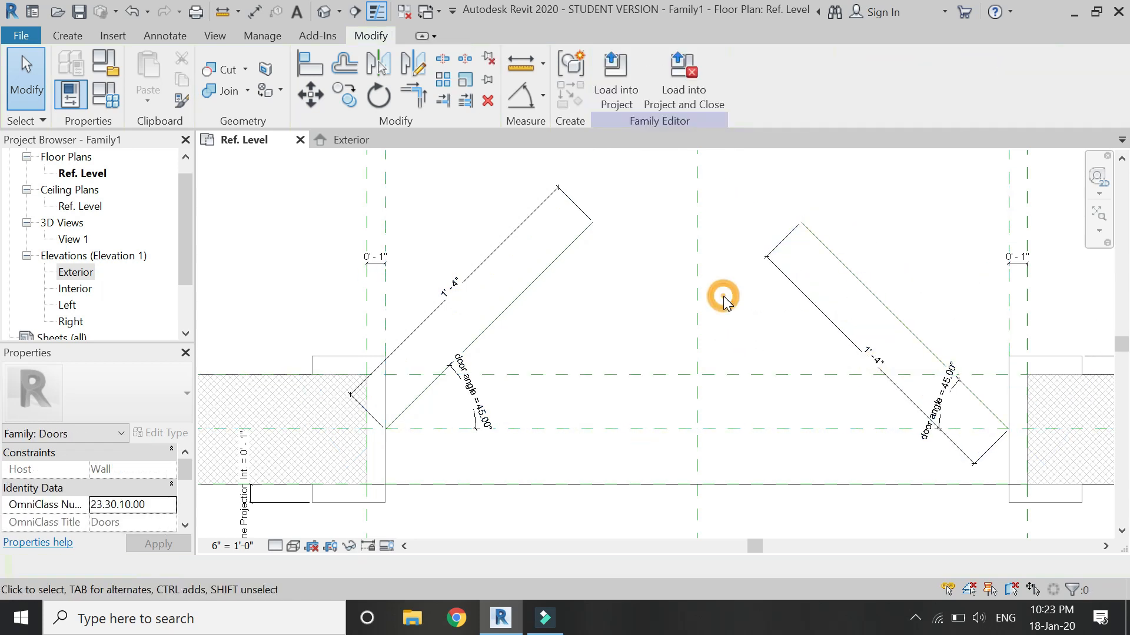
- Label both reference line length dimensions with a new family type parameter named "panel width"
{"action": "left_click", "coordinate": [849, 339]}
{"action": "left_click", "coordinate": [505, 258], "text": "ctrl"}
{"action": "left_click", "coordinate": [782, 77]}
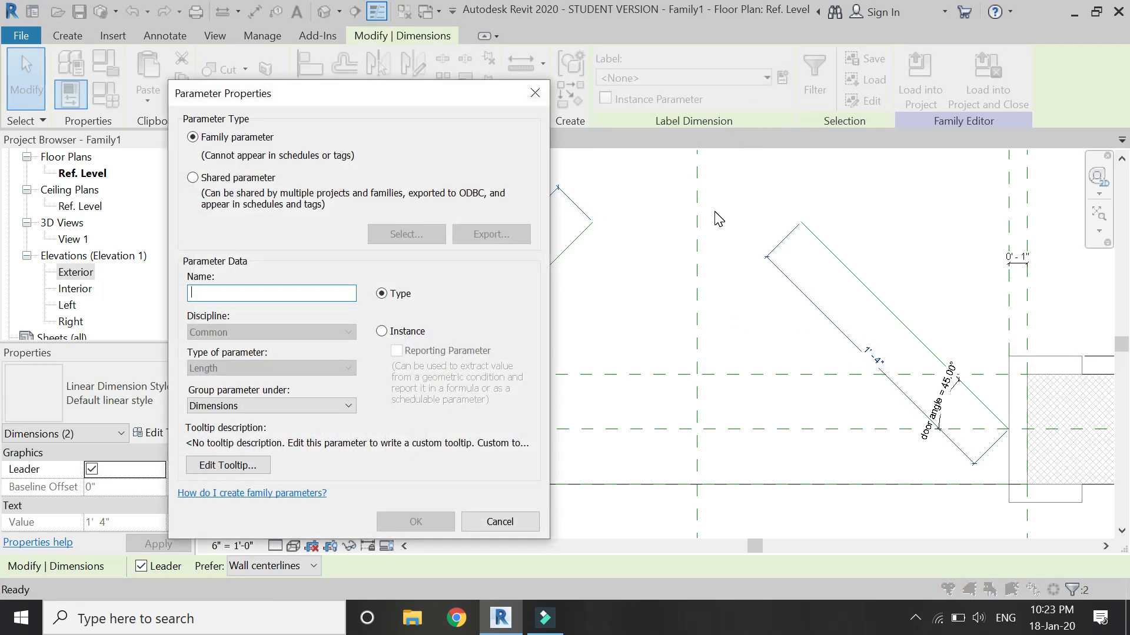
{"action": "type", "text": "panel width"}
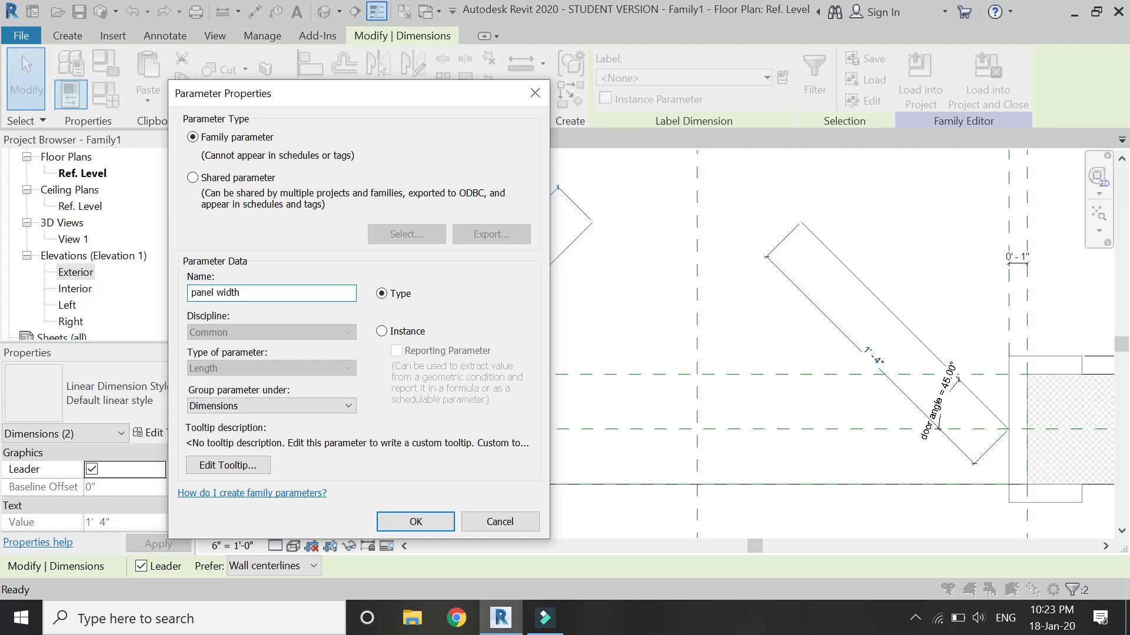
{"action": "key", "text": "Return"}
- In the family types, set the panel width formula to (Width / 2) - 0' 1" and the door angle to 0°, and apply both
{"action": "left_click", "coordinate": [108, 96]}
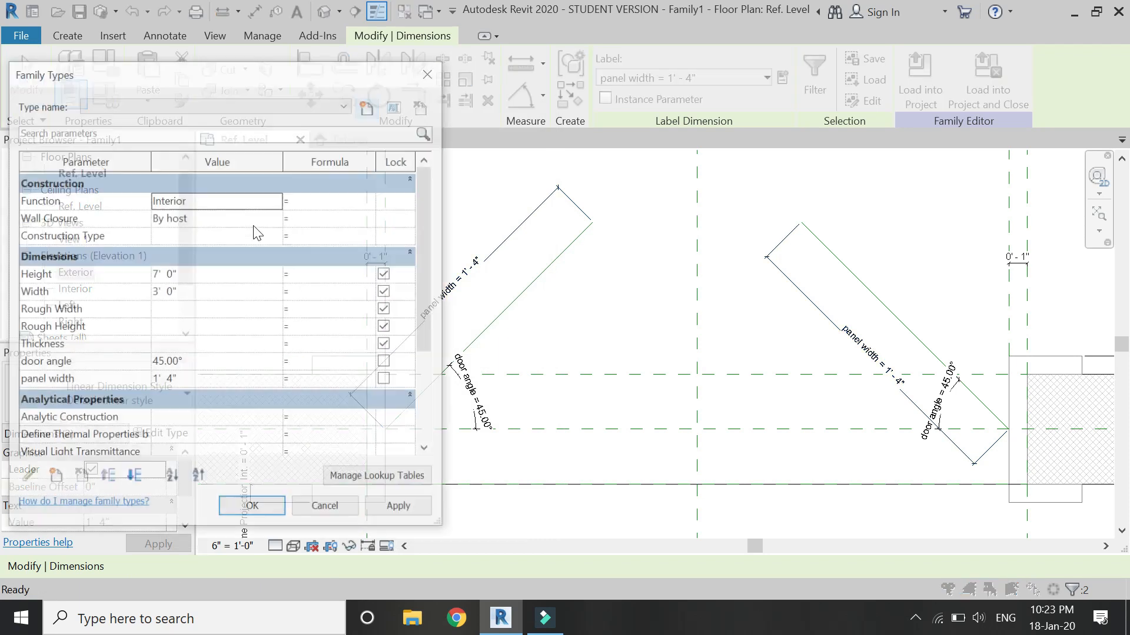
{"action": "left_click_drag", "start_coordinate": [282, 162], "coordinate": [197, 163]}
{"action": "left_click_drag", "start_coordinate": [375, 169], "coordinate": [375, 169]}
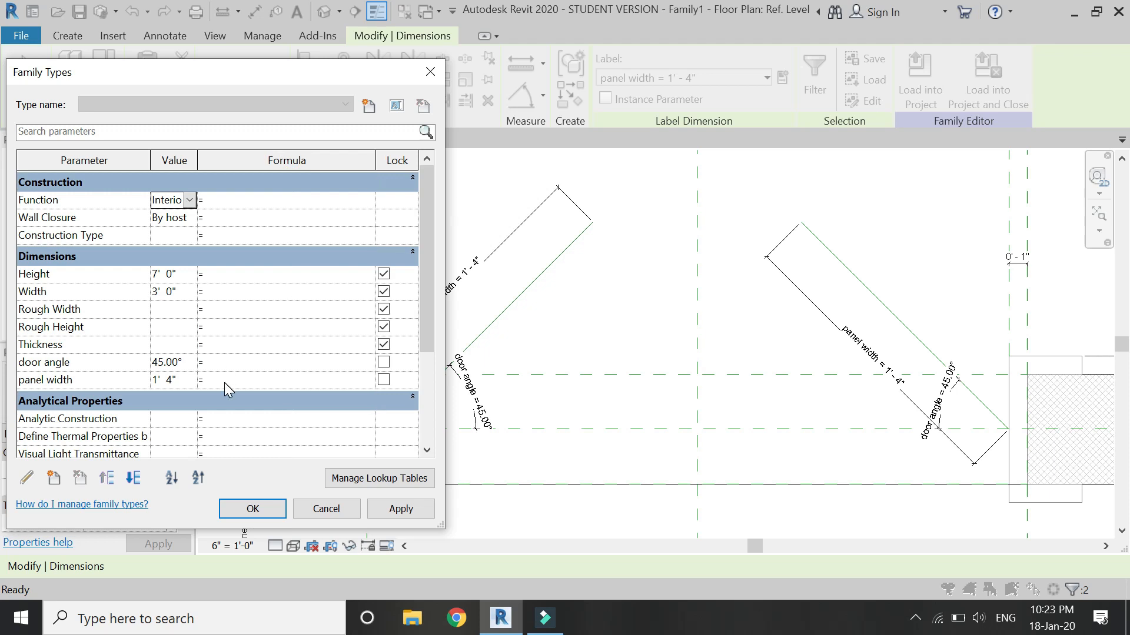
{"action": "left_click", "coordinate": [215, 379]}
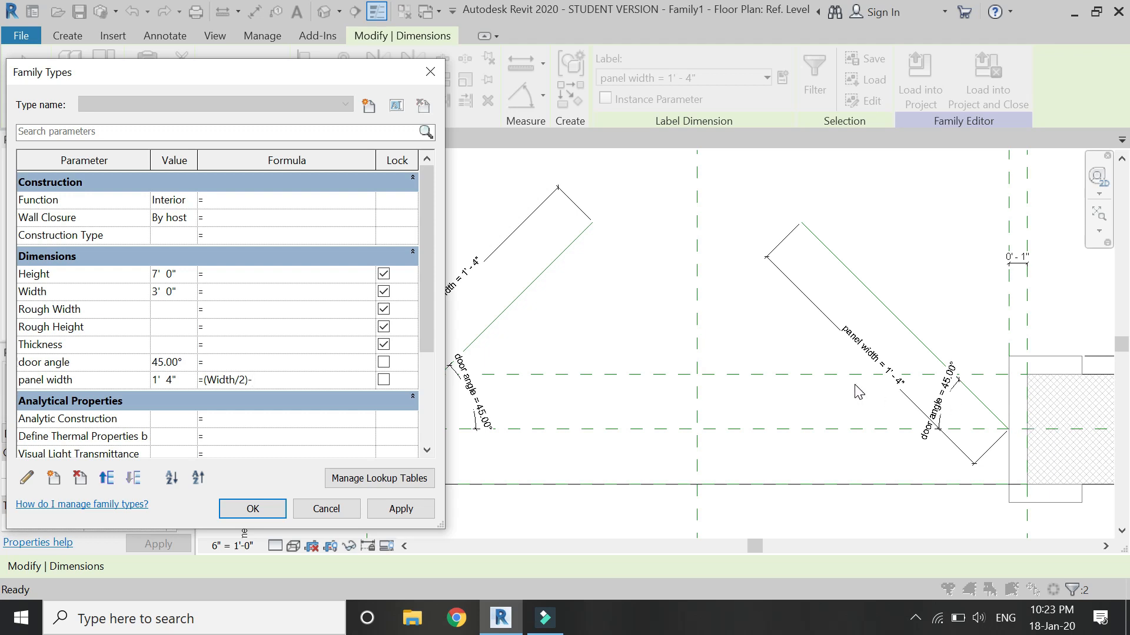
{"action": "key", "text": "Return"}
{"action": "left_click", "coordinate": [186, 361]}
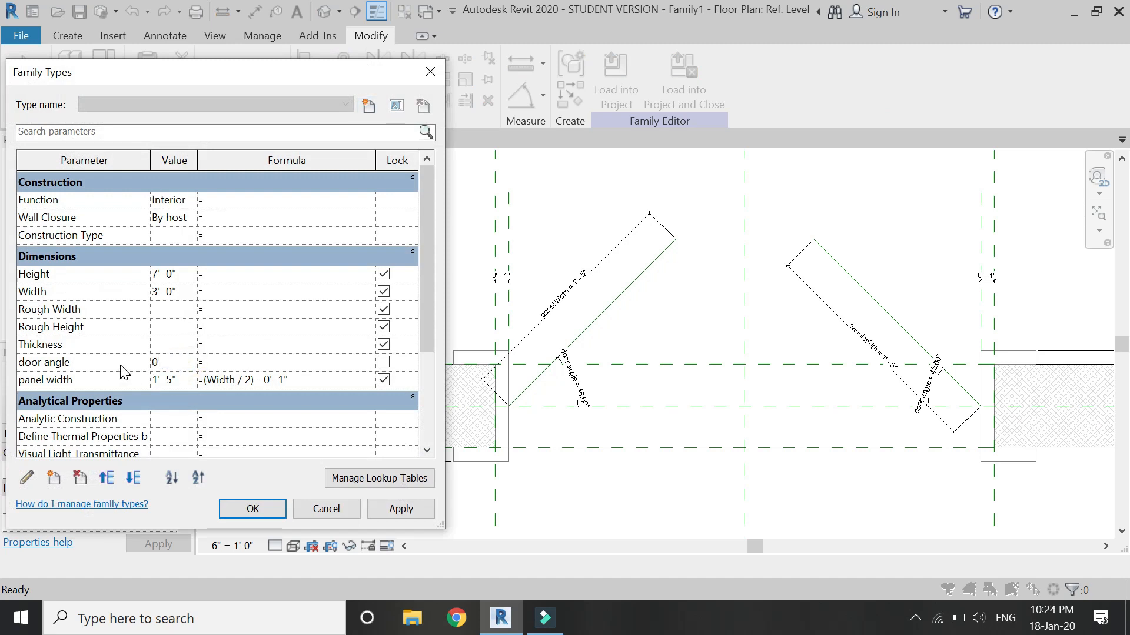
{"action": "left_click", "coordinate": [424, 510]}
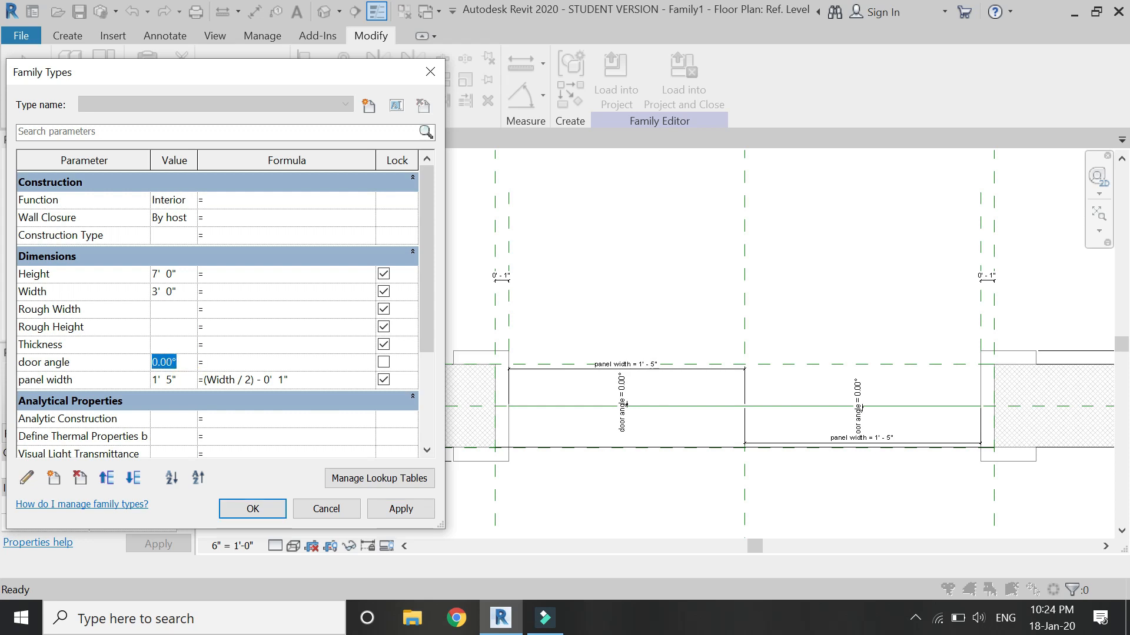
- Test the door angle parameter in the family types at 45° and at 90°, applying each value
{"action": "left_click", "coordinate": [400, 508]}
{"action": "left_click", "coordinate": [191, 369]}
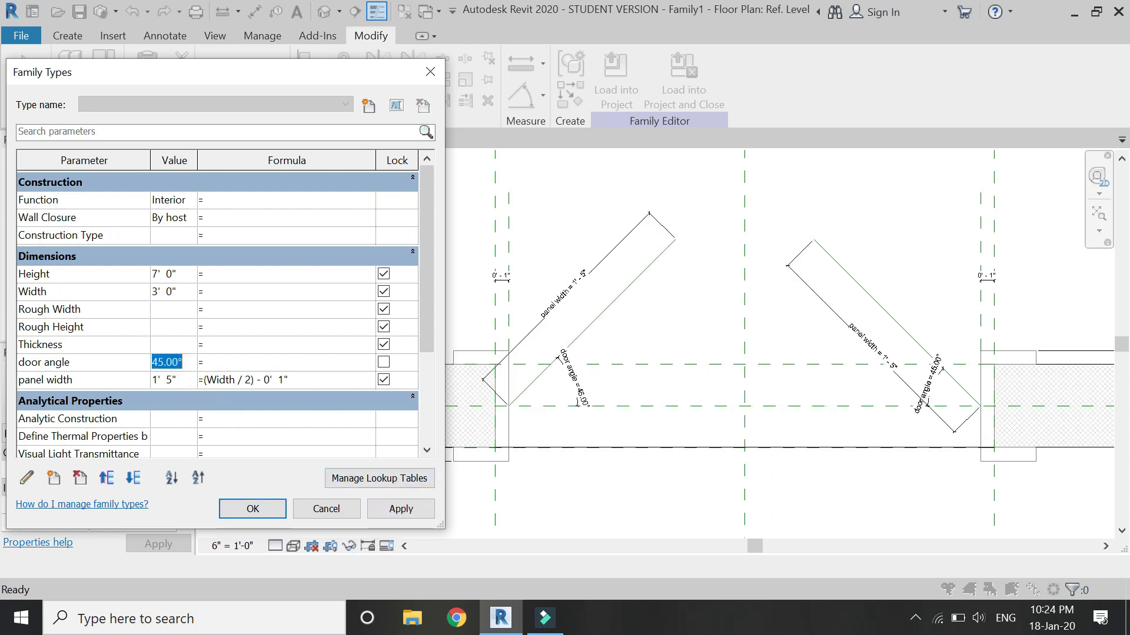
{"action": "left_click", "coordinate": [381, 516]}
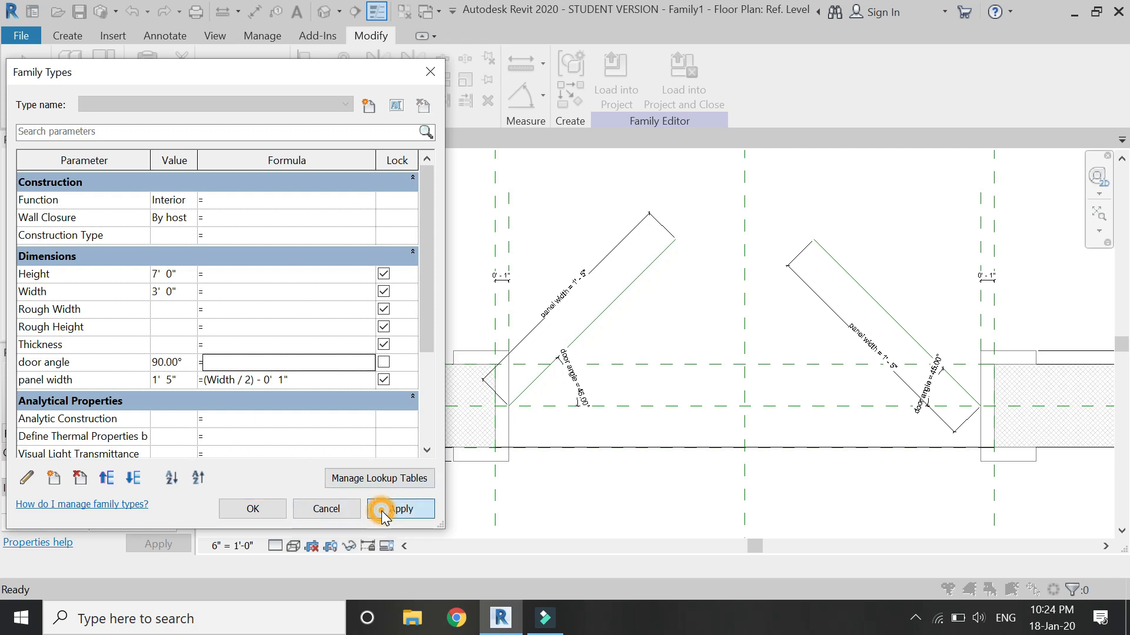
- Set the door angle to 0°, apply it and close the family types
{"action": "left_click", "coordinate": [179, 363]}
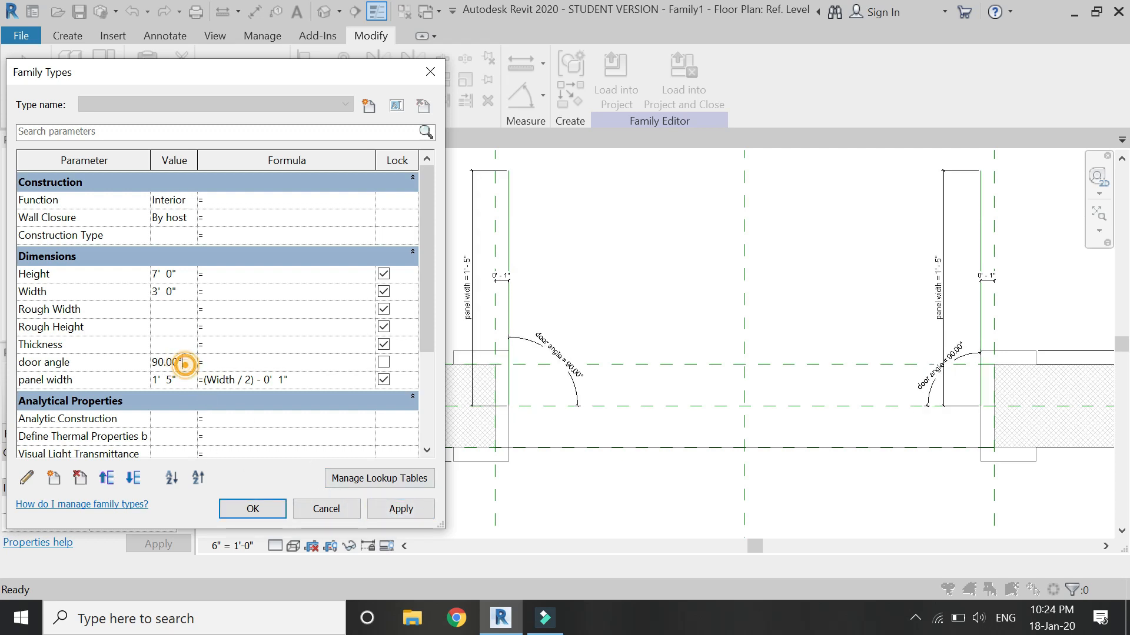
{"action": "type", "text": "0"}
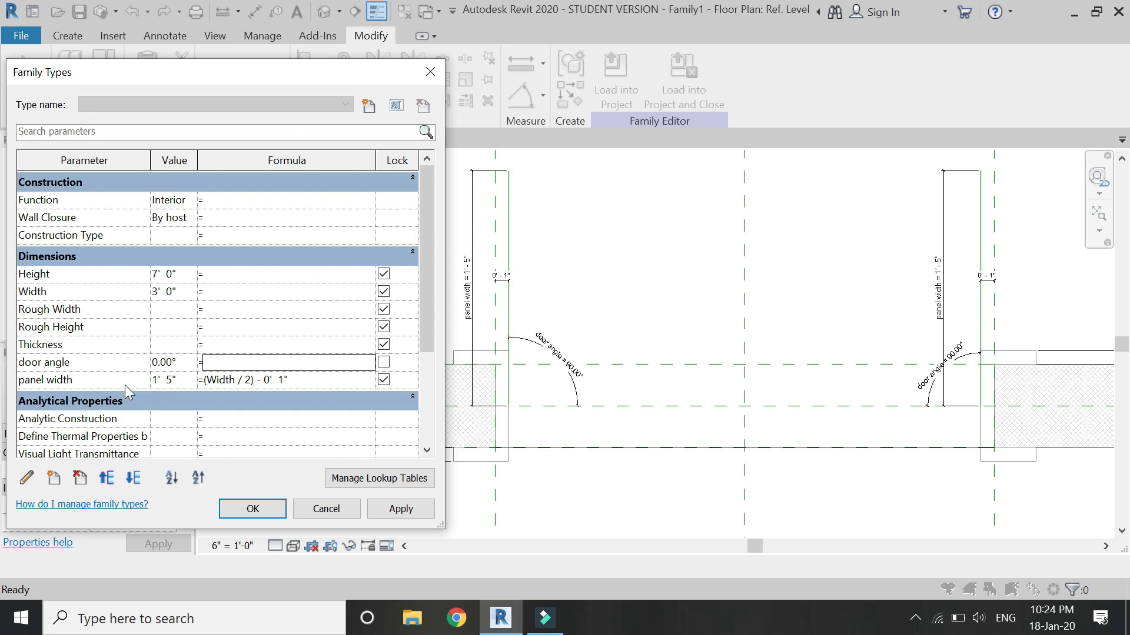
{"action": "left_click", "coordinate": [400, 510]}
{"action": "left_click", "coordinate": [252, 509]}
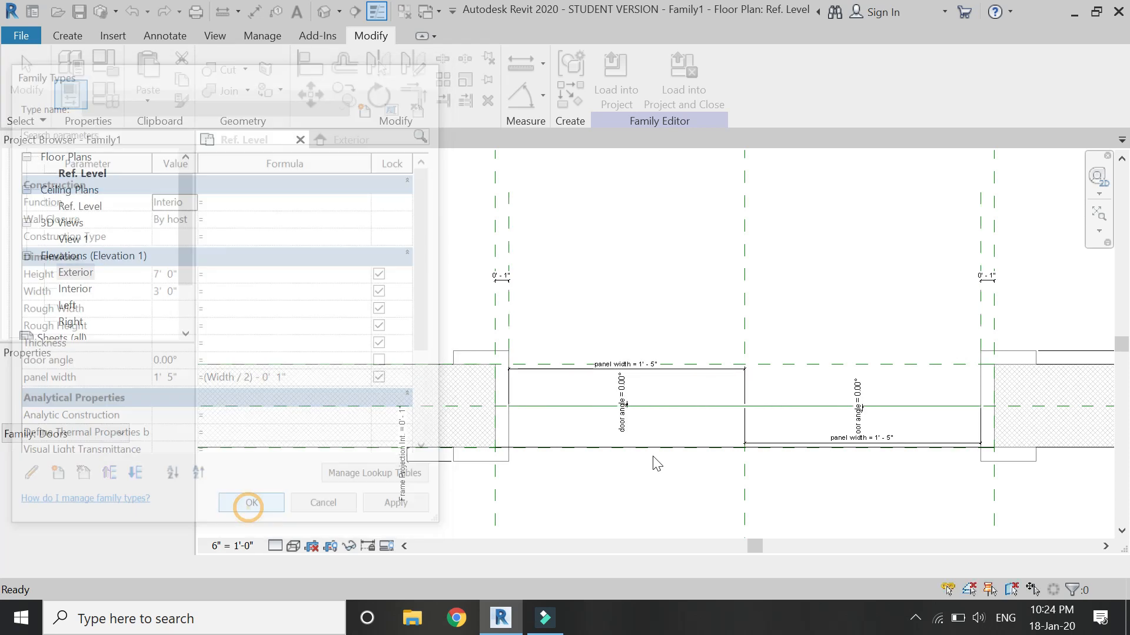
- Start an extrusion for the left door panel and pick the left reference line's plane as its work plane
{"action": "scroll", "coordinate": [626, 327], "scroll_direction": "up", "scroll_amount": 2}
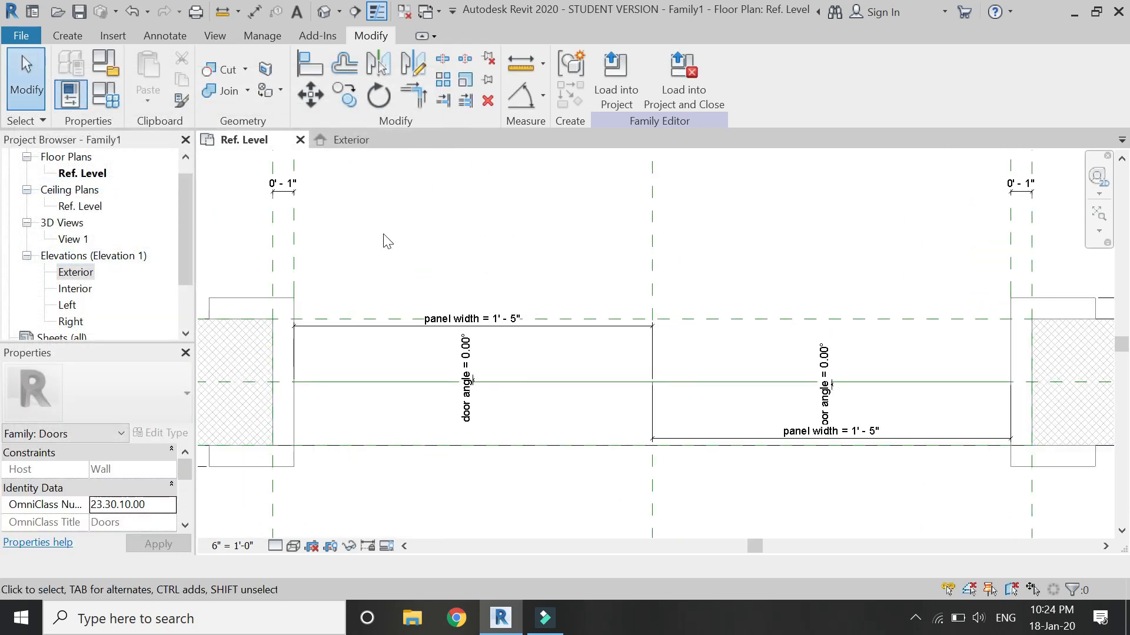
{"action": "left_click", "coordinate": [67, 37]}
{"action": "left_click", "coordinate": [162, 59]}
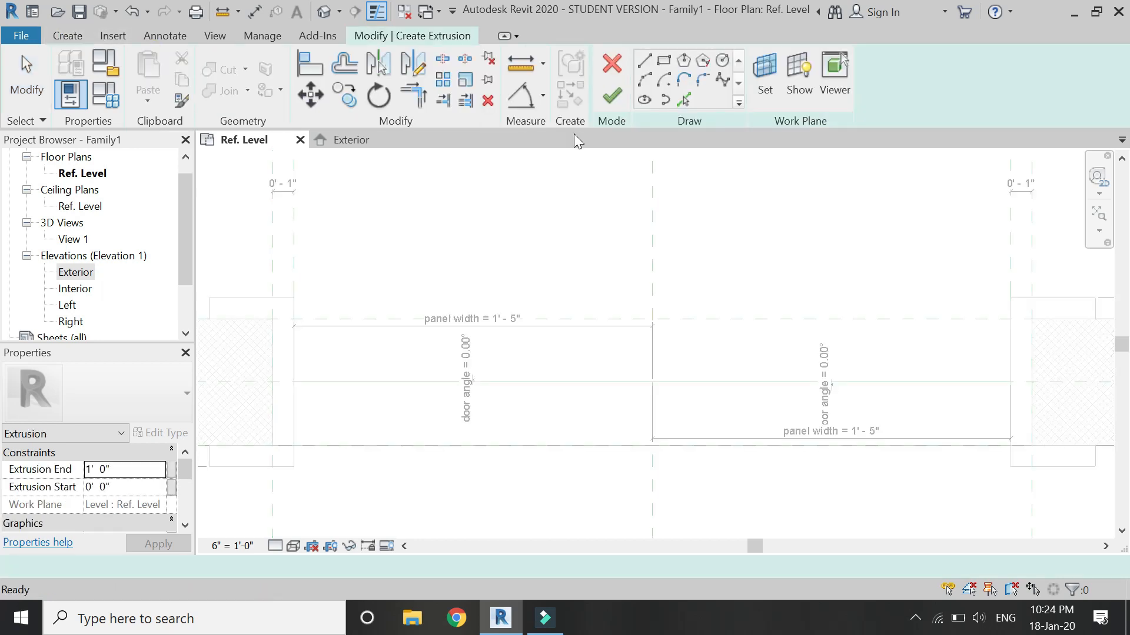
{"action": "left_click", "coordinate": [765, 82]}
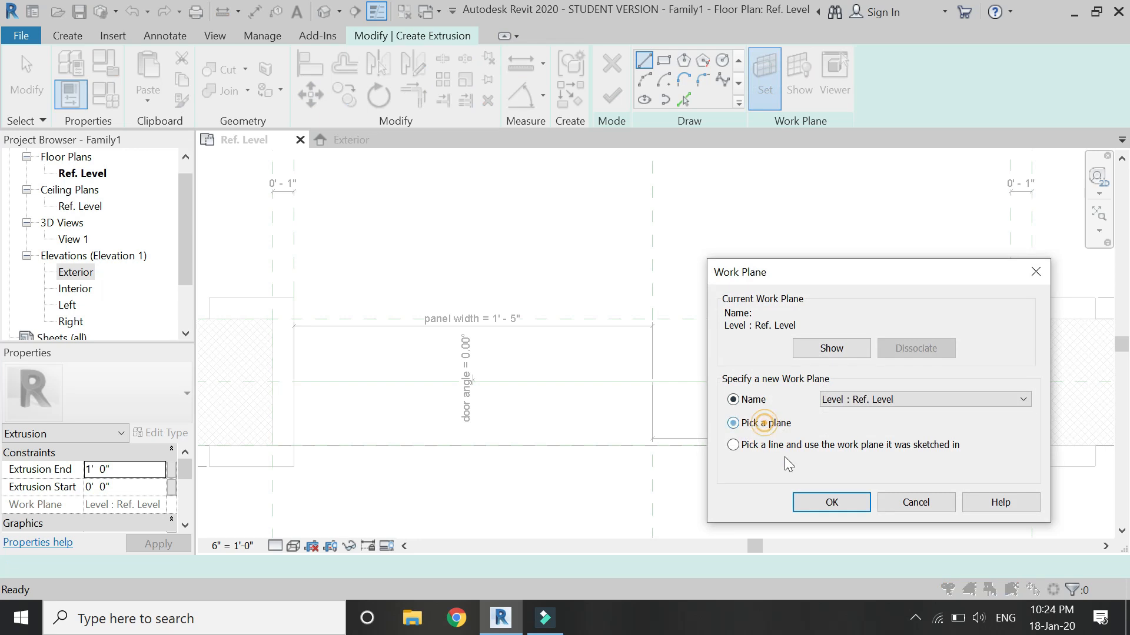
{"action": "left_click", "coordinate": [832, 502]}
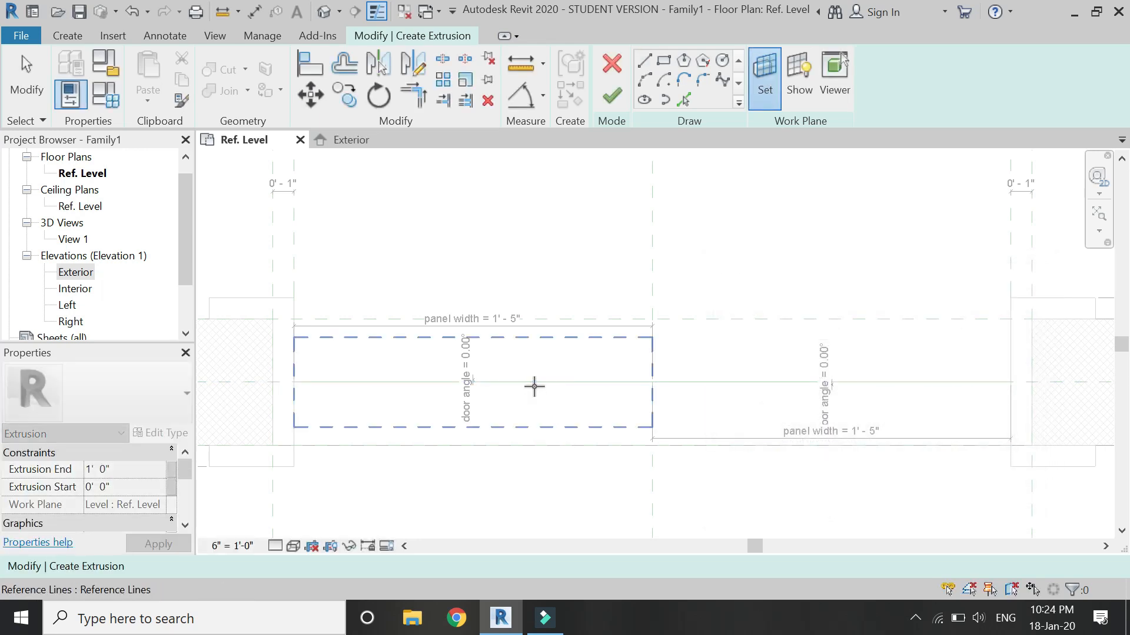
{"action": "left_click", "coordinate": [533, 383]}
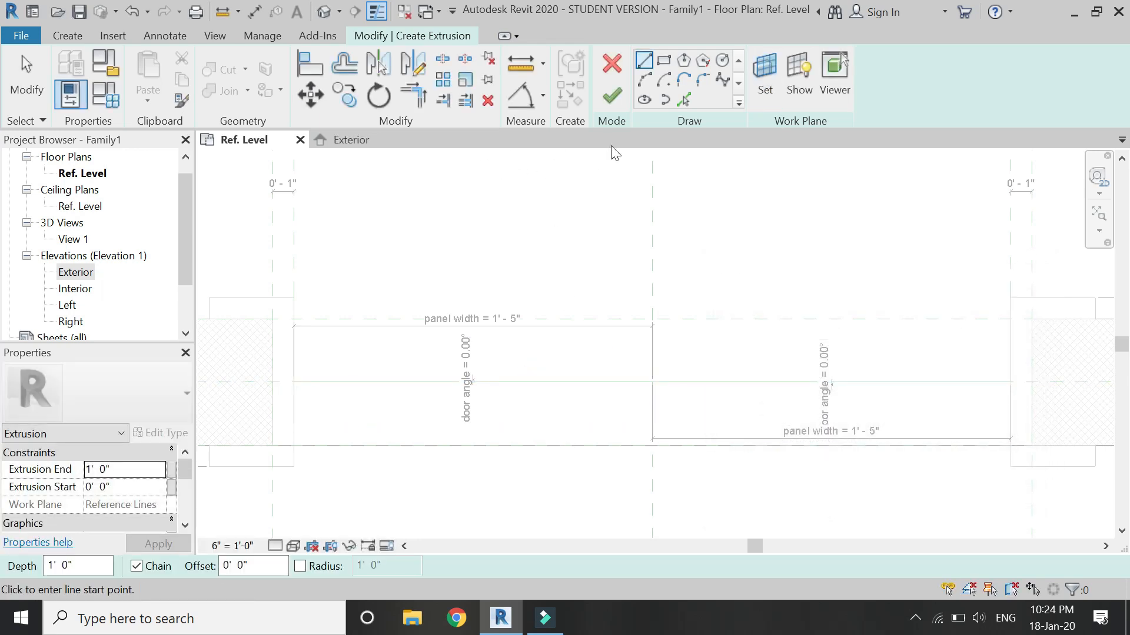
- Create a sketch line locked to the left reference line and offset a copy 0' 1" toward the lower wall face
{"action": "left_click", "coordinate": [682, 101]}
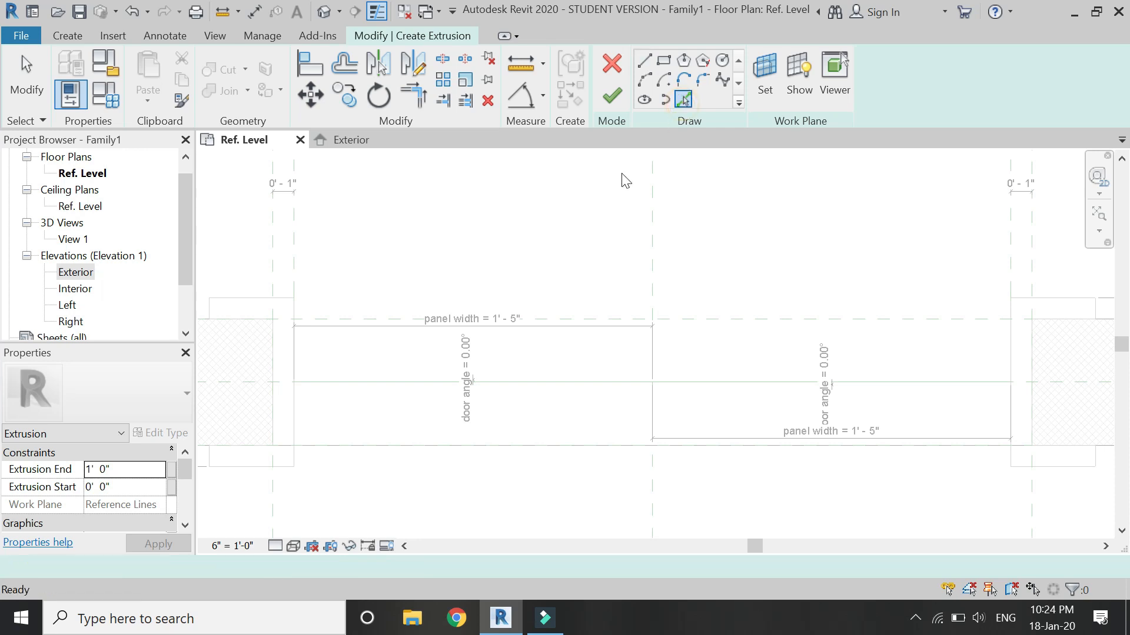
{"action": "key", "text": "Tab"}
{"action": "left_click", "coordinate": [419, 382]}
{"action": "left_click", "coordinate": [454, 403]}
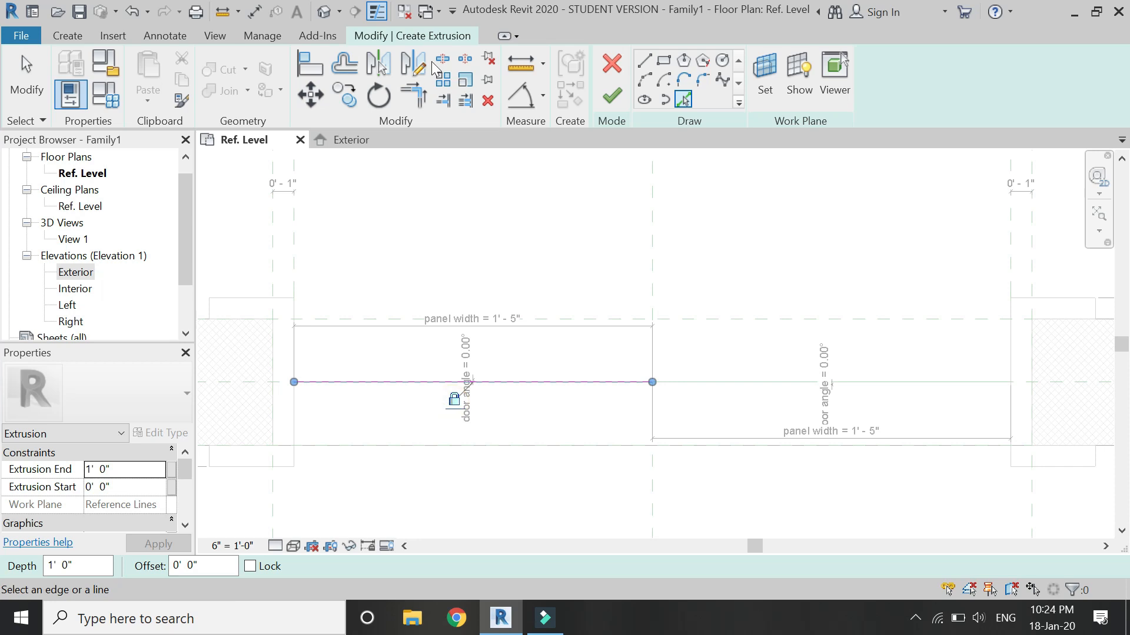
{"action": "left_click", "coordinate": [346, 75]}
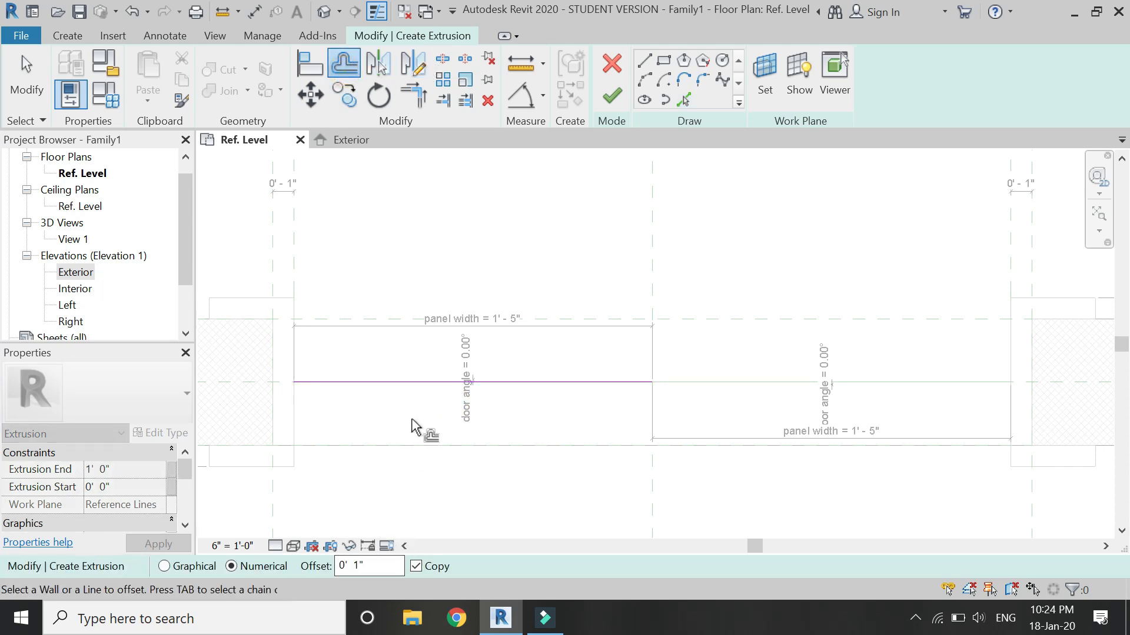
{"action": "left_click", "coordinate": [425, 395]}
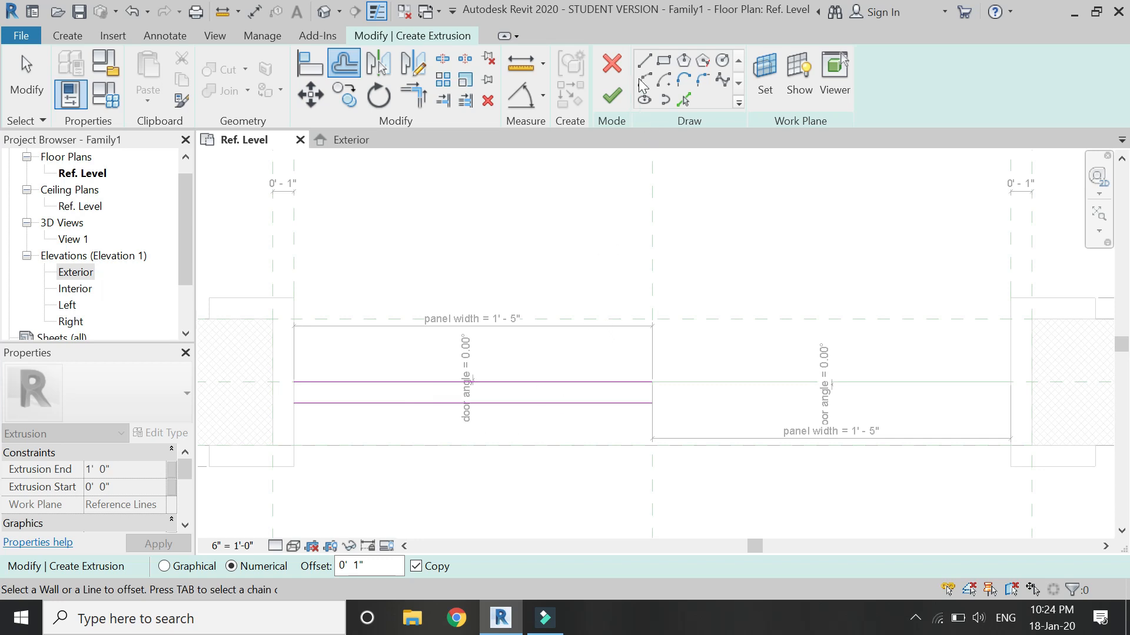
- Close both ends of the left panel outline with straight lines and finish the extrusion
{"action": "left_click", "coordinate": [646, 62]}
{"action": "left_click", "coordinate": [294, 383]}
{"action": "left_click", "coordinate": [294, 404]}
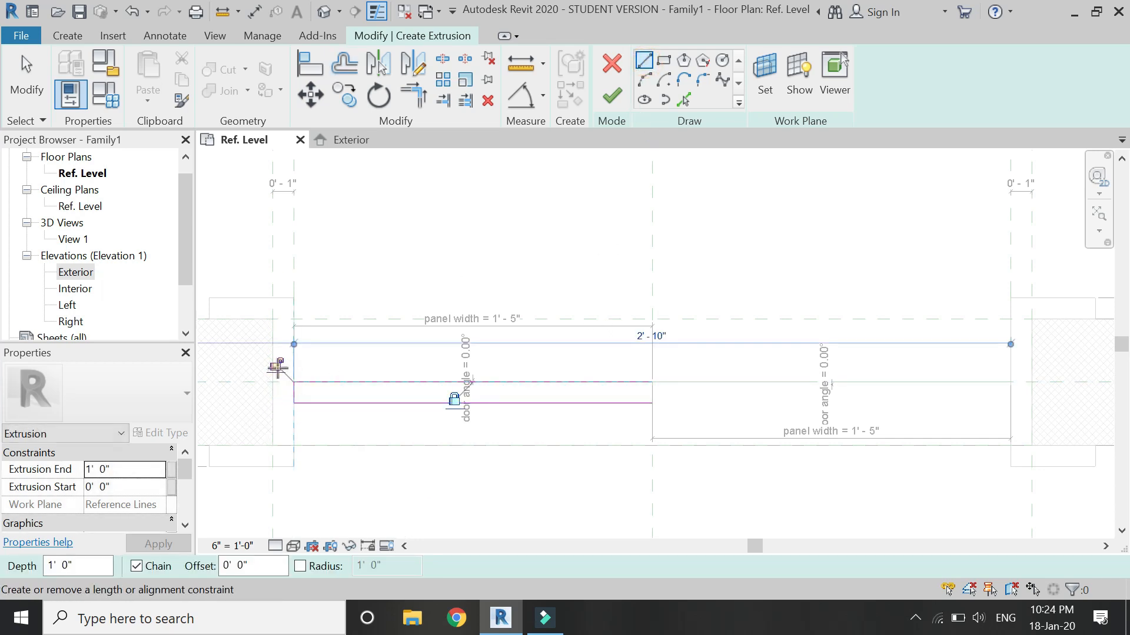
{"action": "left_click", "coordinate": [652, 384]}
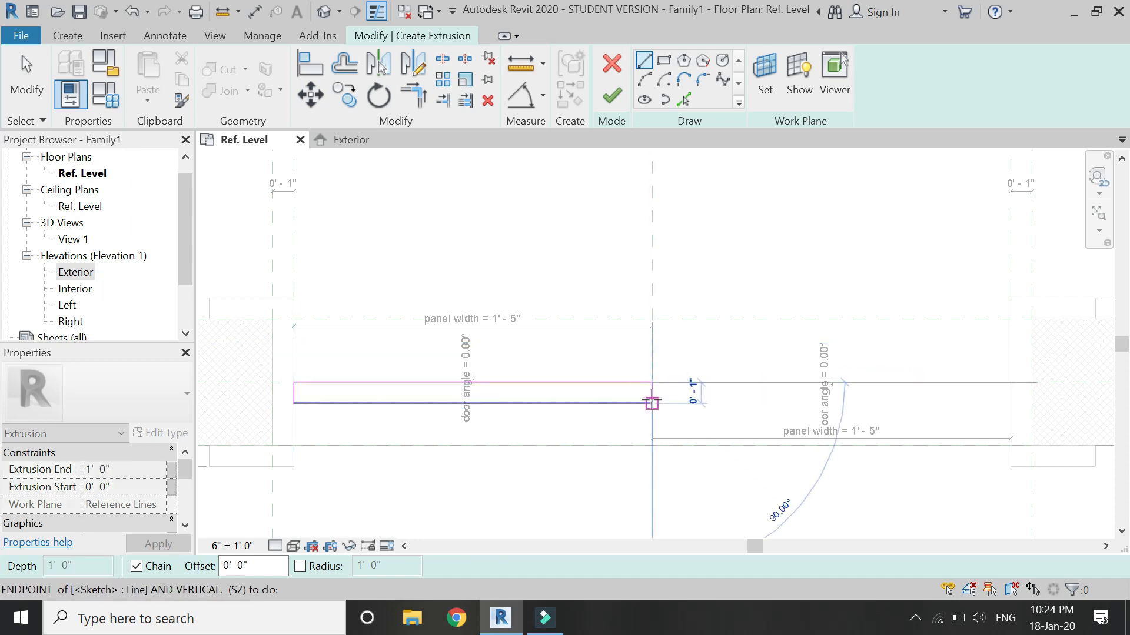
{"action": "left_click", "coordinate": [651, 403]}
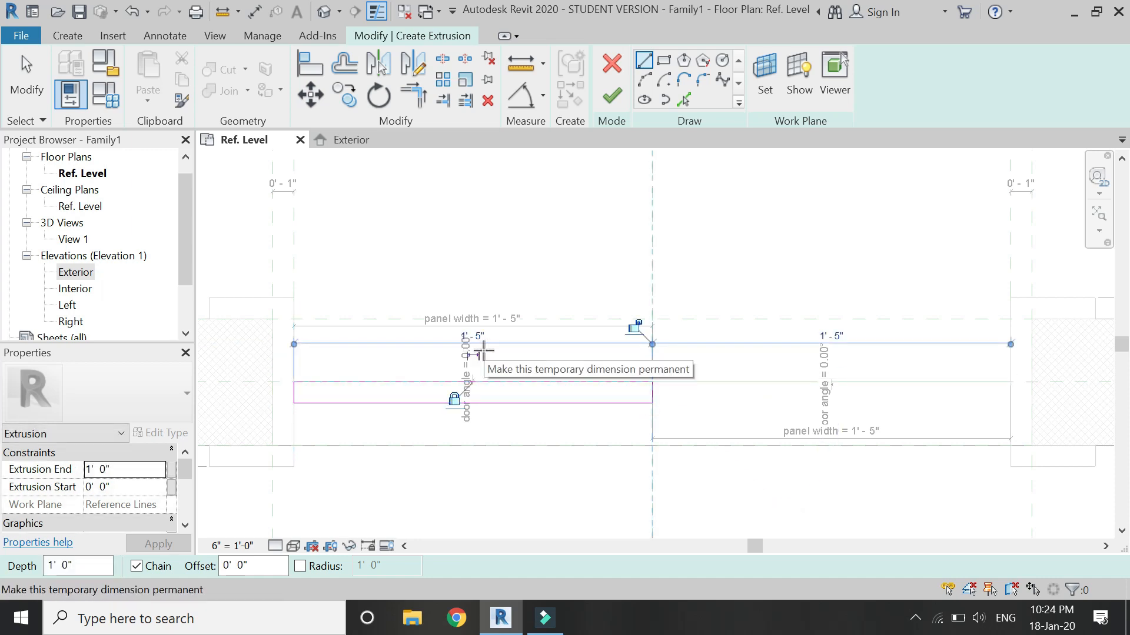
{"action": "key", "text": "Escape"}
{"action": "key", "text": "Escape"}
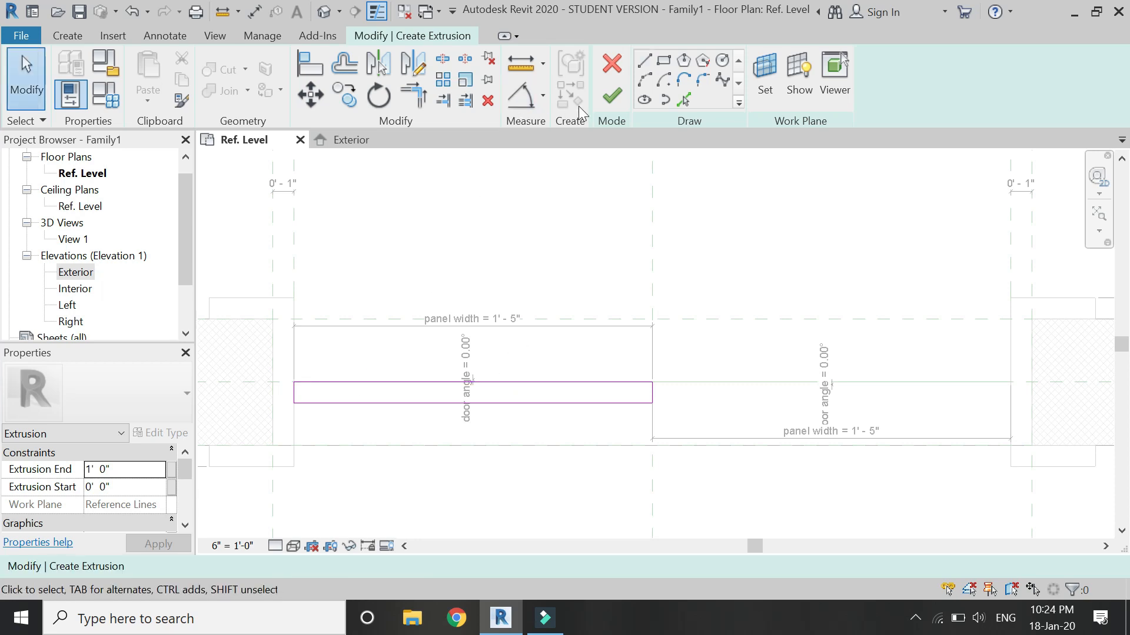
{"action": "left_click", "coordinate": [605, 103]}
{"action": "left_click", "coordinate": [545, 209]}
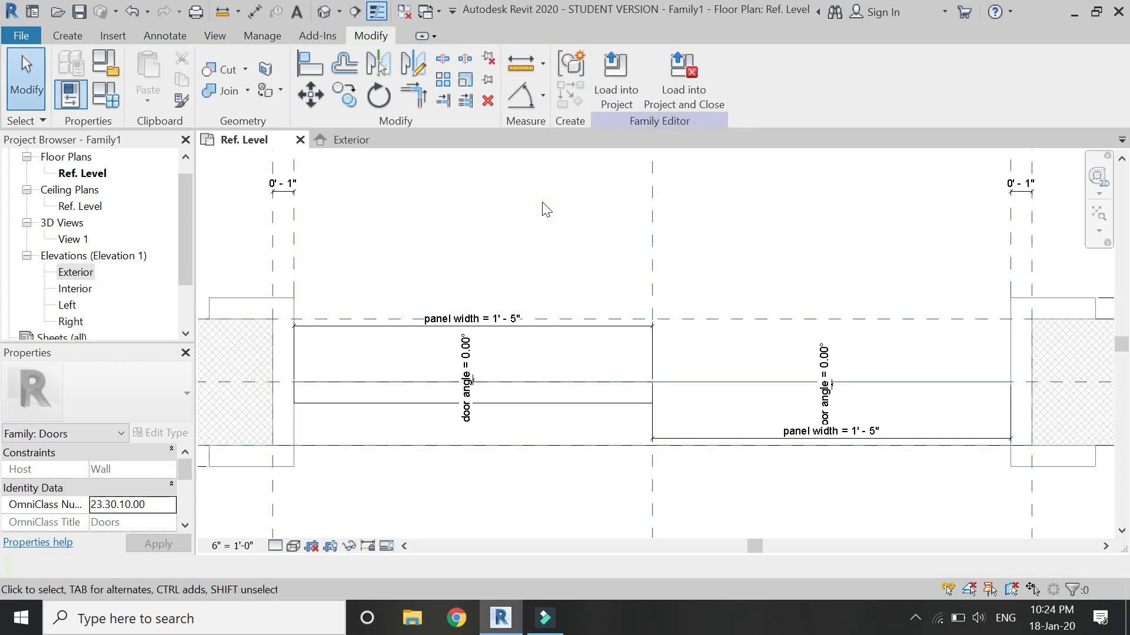
- Start an extrusion for the right door panel and pick the right reference line's plane as its work plane
{"action": "scroll", "coordinate": [309, 260], "scroll_direction": "down", "scroll_amount": 1}
{"action": "scroll", "coordinate": [871, 327], "scroll_direction": "up", "scroll_amount": 2}
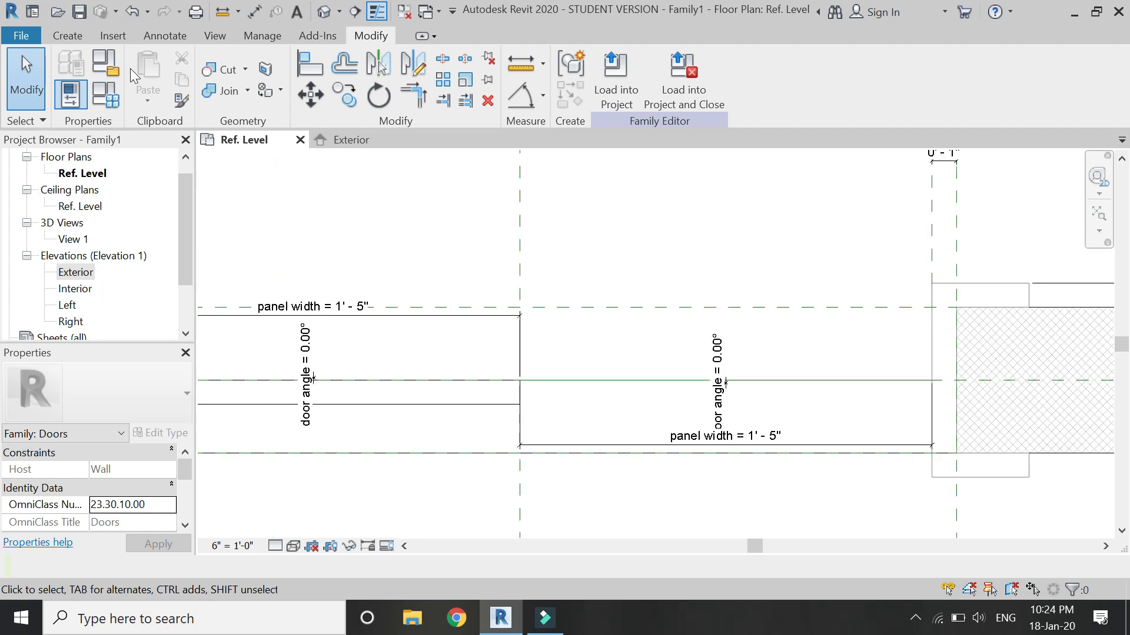
{"action": "left_click", "coordinate": [76, 39]}
{"action": "left_click", "coordinate": [162, 58]}
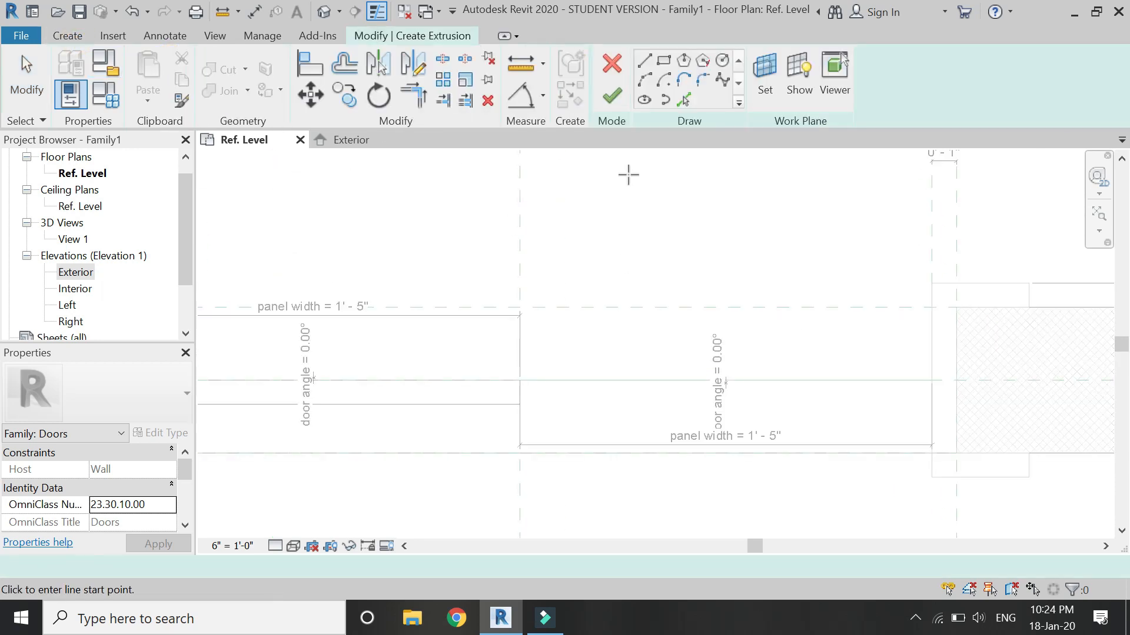
{"action": "left_click", "coordinate": [768, 82]}
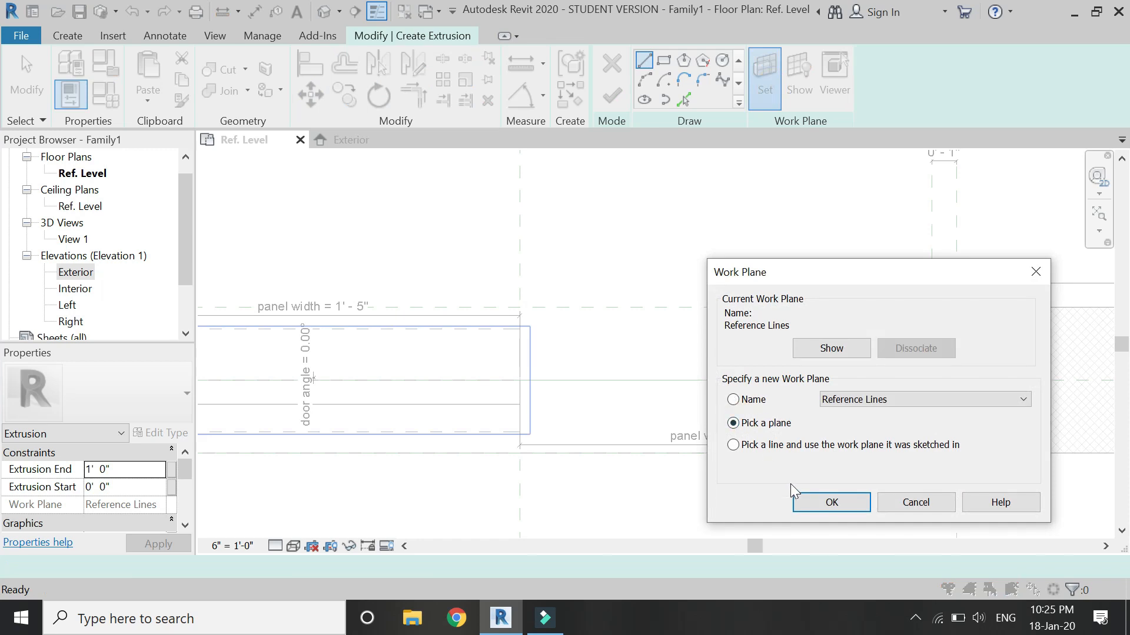
{"action": "left_click", "coordinate": [803, 502]}
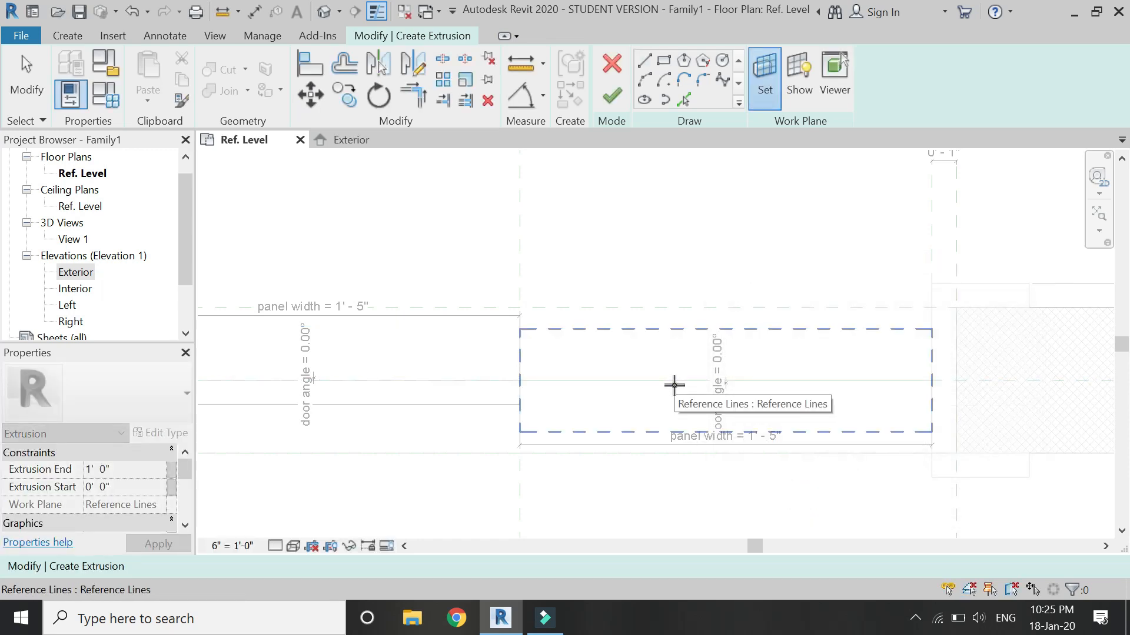
{"action": "left_click", "coordinate": [675, 383]}
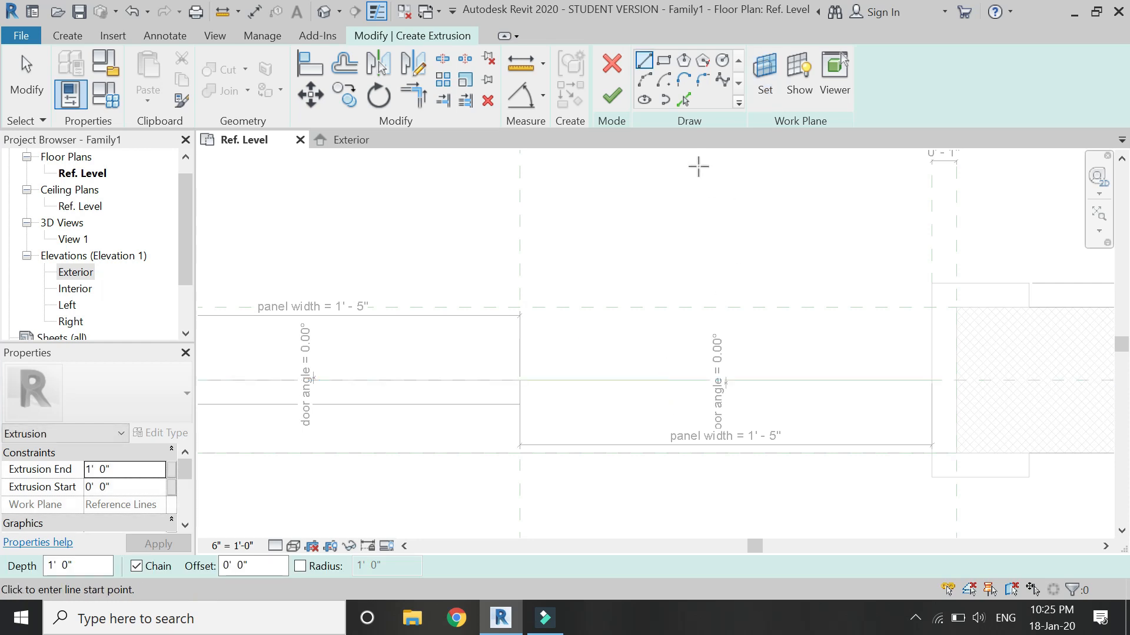
- Create a sketch line locked to the right reference line and offset a copy 0' 1" toward the lower wall face
{"action": "left_click", "coordinate": [682, 100]}
{"action": "left_click", "coordinate": [649, 380]}
{"action": "left_click", "coordinate": [738, 366]}
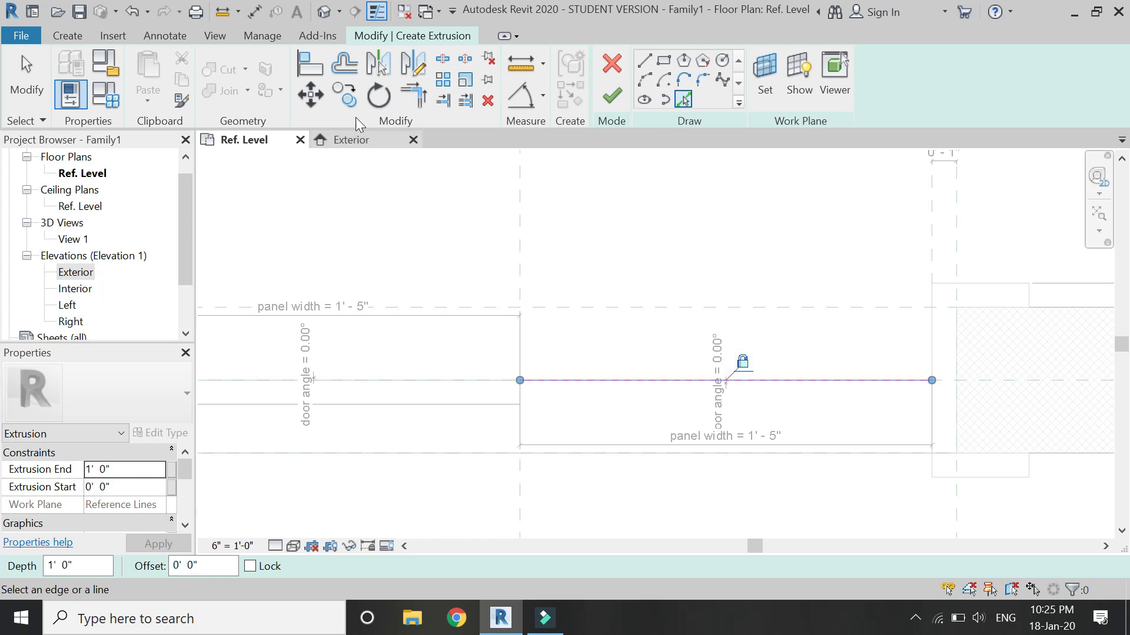
{"action": "left_click", "coordinate": [344, 63]}
{"action": "left_click", "coordinate": [678, 383]}
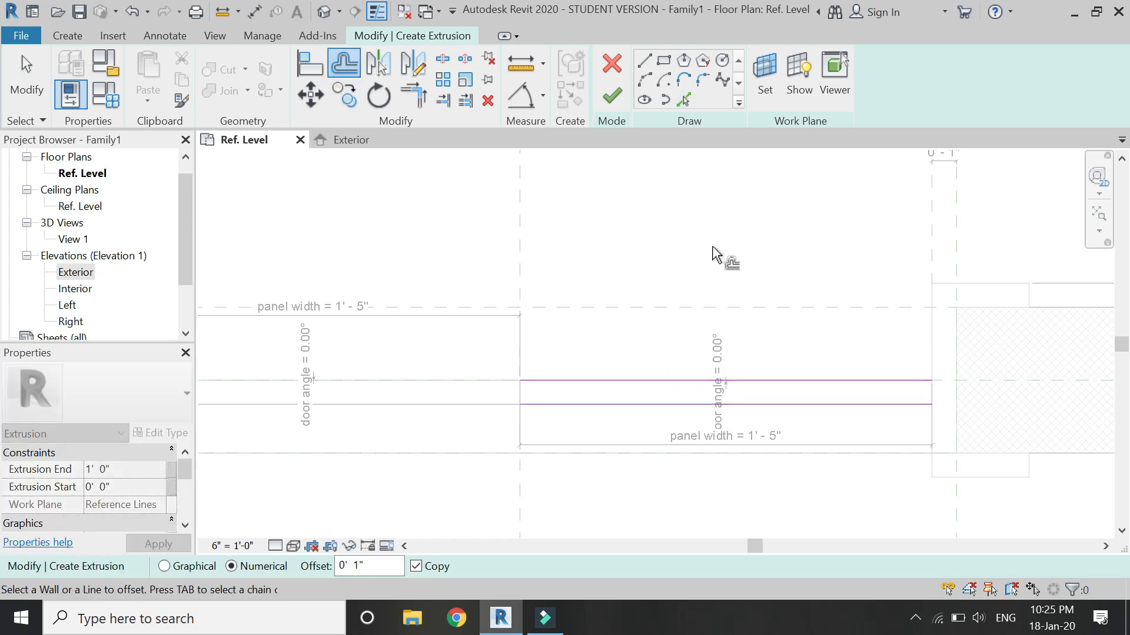
- Close both ends of the right panel outline with straight lines
{"action": "left_click", "coordinate": [645, 62]}
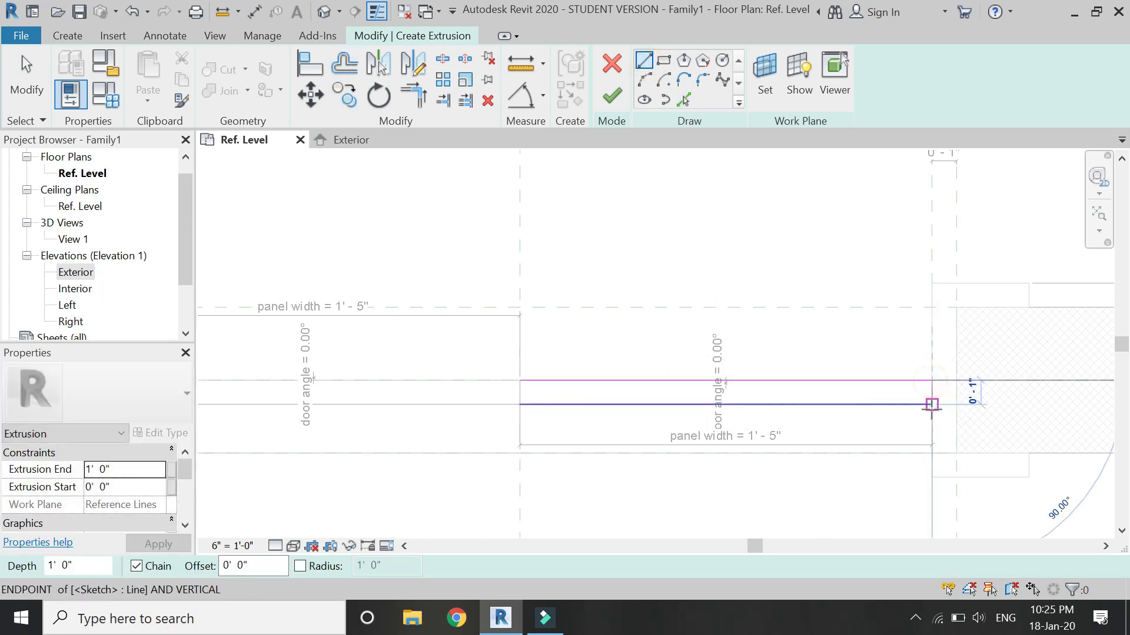
{"action": "left_click", "coordinate": [522, 383]}
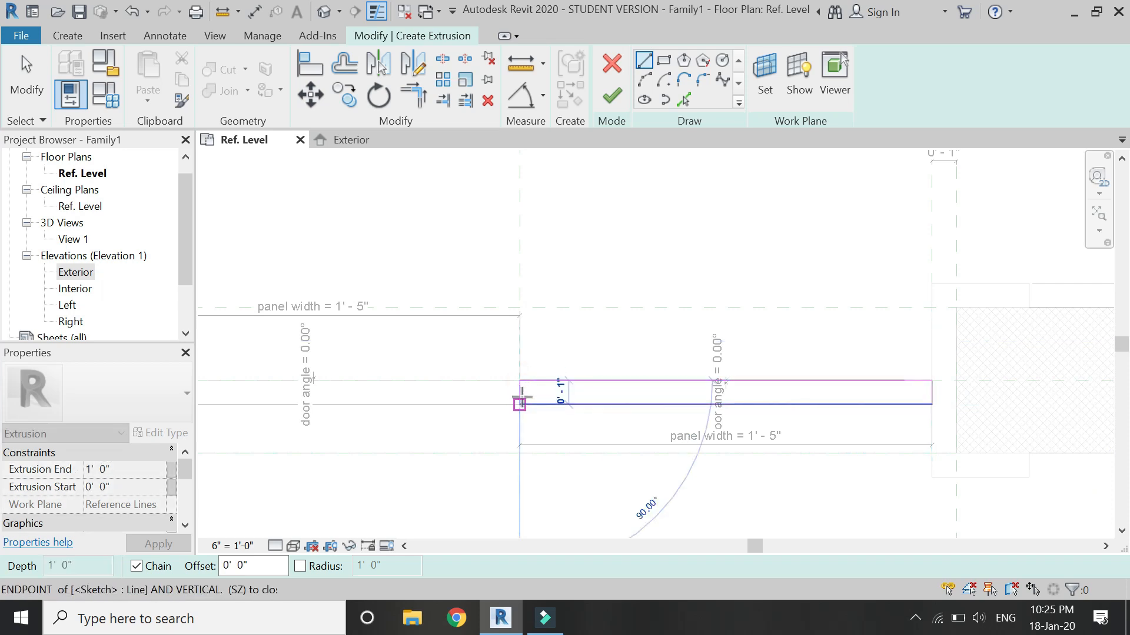
{"action": "left_click", "coordinate": [520, 404]}
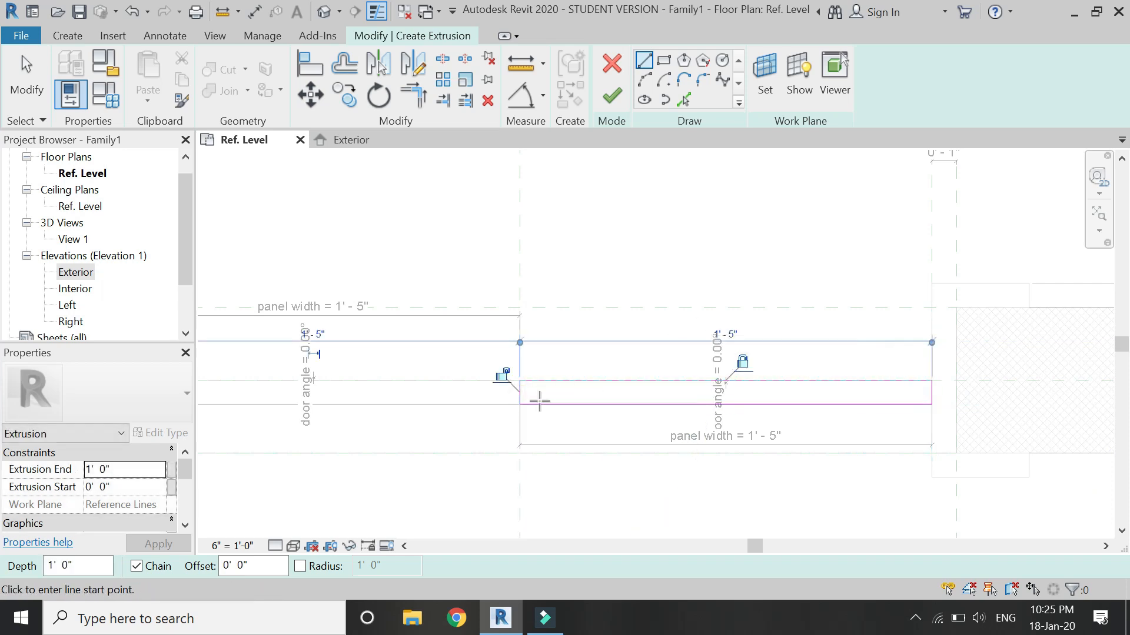
- Sketch a tongue about 1/2" by 1/2" on the right panel's meeting edge, from its upper corner to the edge's midpoint
{"action": "scroll", "coordinate": [517, 389], "scroll_direction": "up", "scroll_amount": 3}
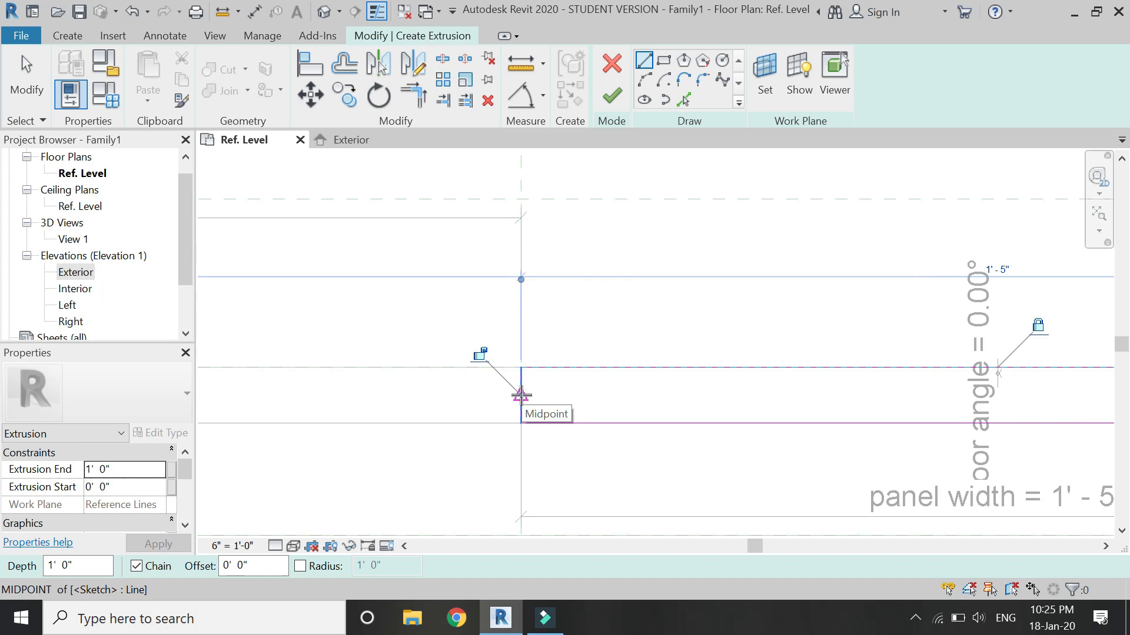
{"action": "left_click", "coordinate": [521, 395]}
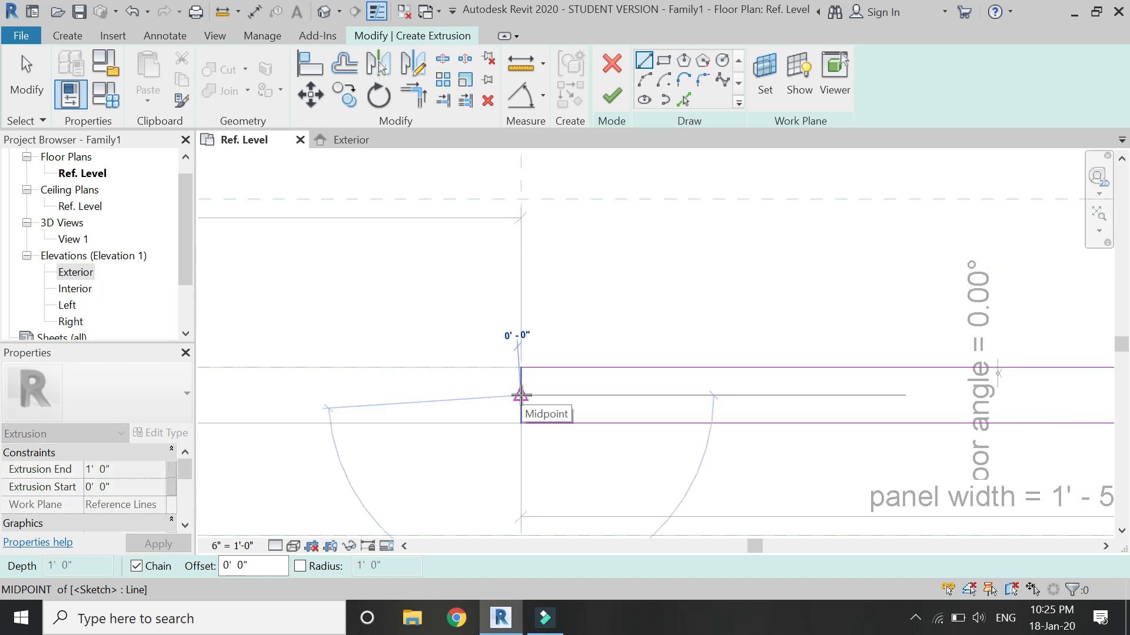
{"action": "key", "text": "Escape"}
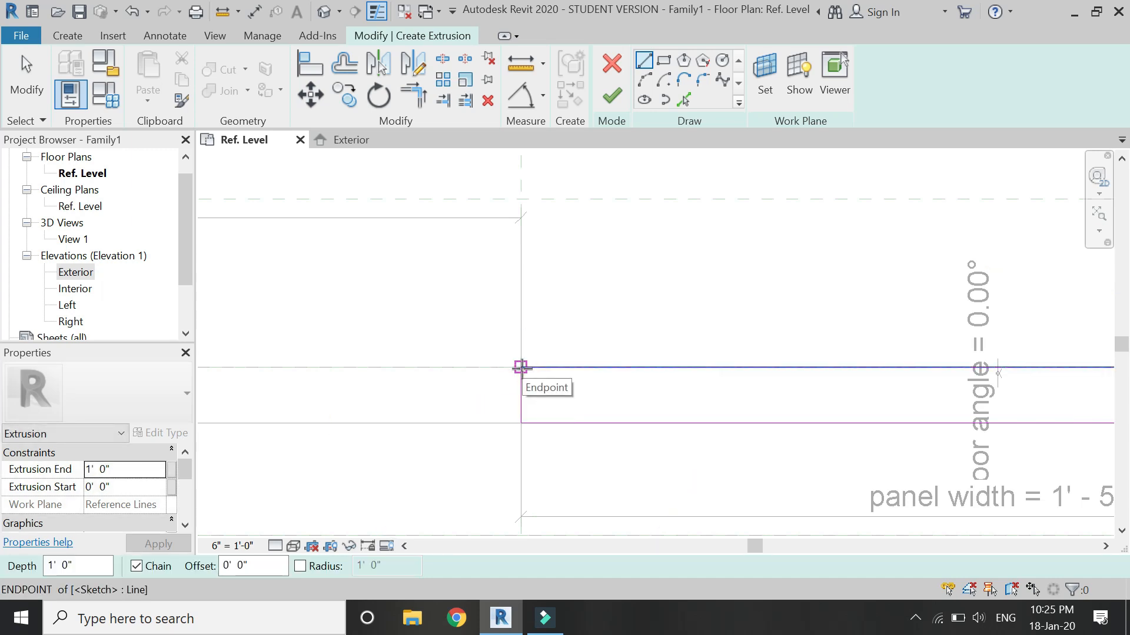
{"action": "left_click", "coordinate": [521, 367]}
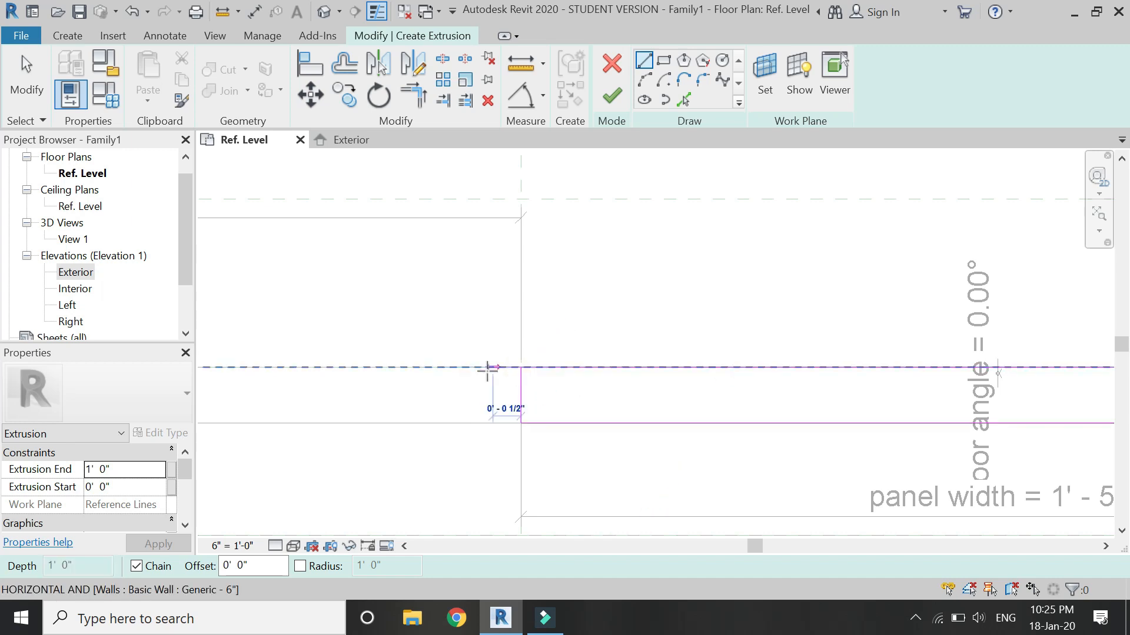
{"action": "left_click", "coordinate": [492, 367]}
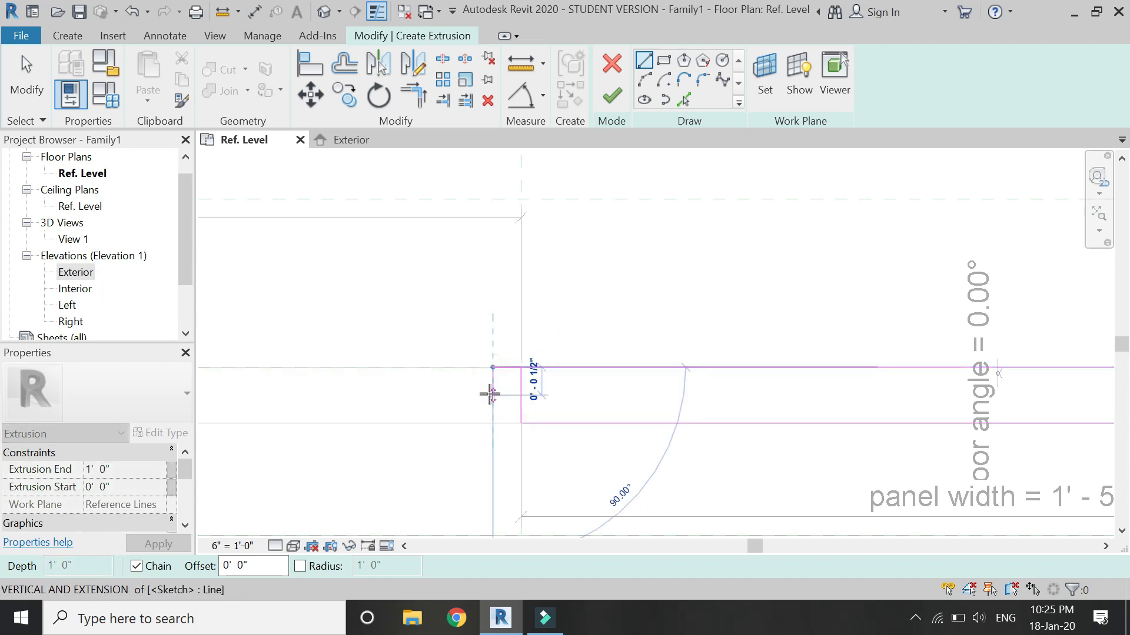
{"action": "left_click", "coordinate": [518, 394]}
{"action": "left_click", "coordinate": [521, 395]}
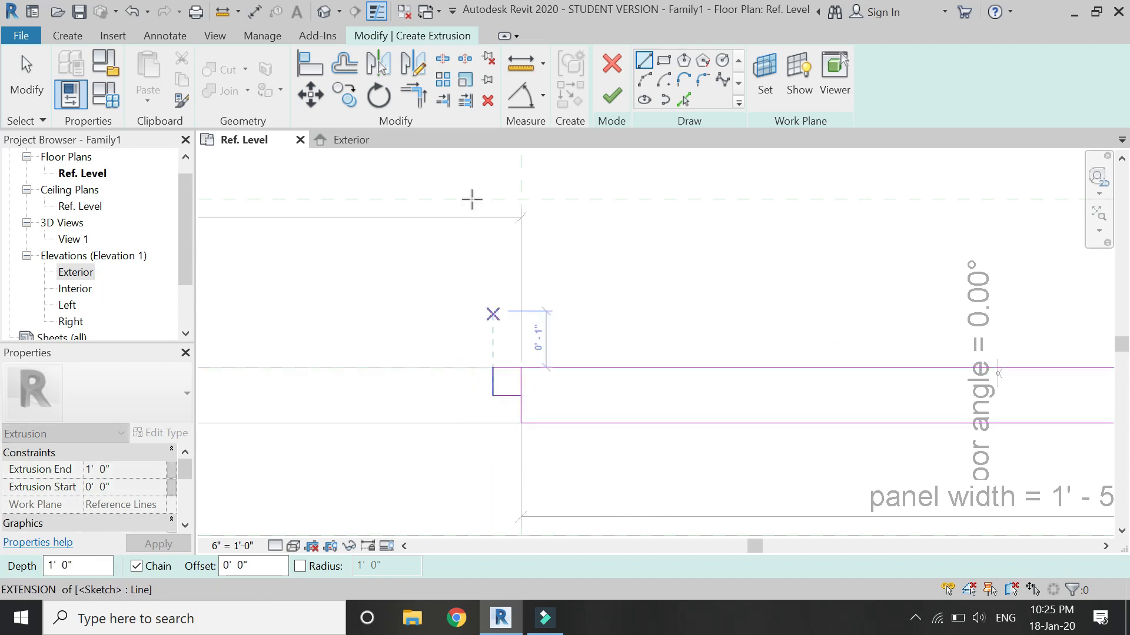
- Trim the right panel's meeting edge behind the tongue so the outline becomes one continuous closed loop
{"action": "key", "text": "t"}
{"action": "key", "text": "r"}
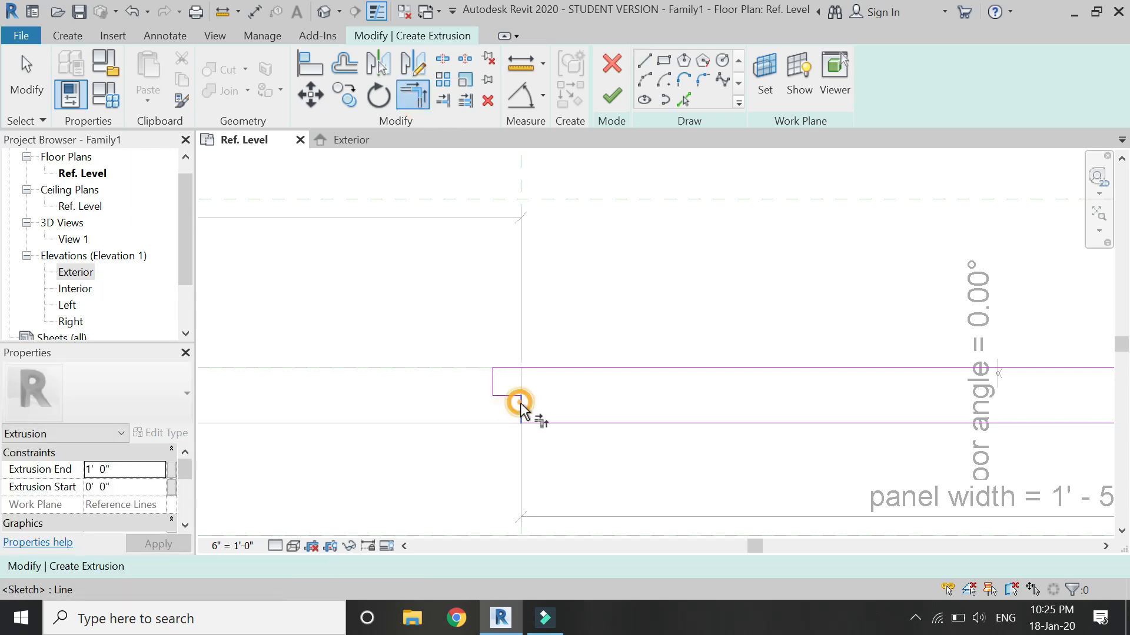
{"action": "left_click", "coordinate": [520, 403]}
{"action": "scroll", "coordinate": [519, 403], "scroll_direction": "up", "scroll_amount": 3}
{"action": "key", "text": "Escape"}
- Make the tongue's temporary width dimension permanent and finish the right panel's extrusion sketch
{"action": "left_click", "coordinate": [457, 354]}
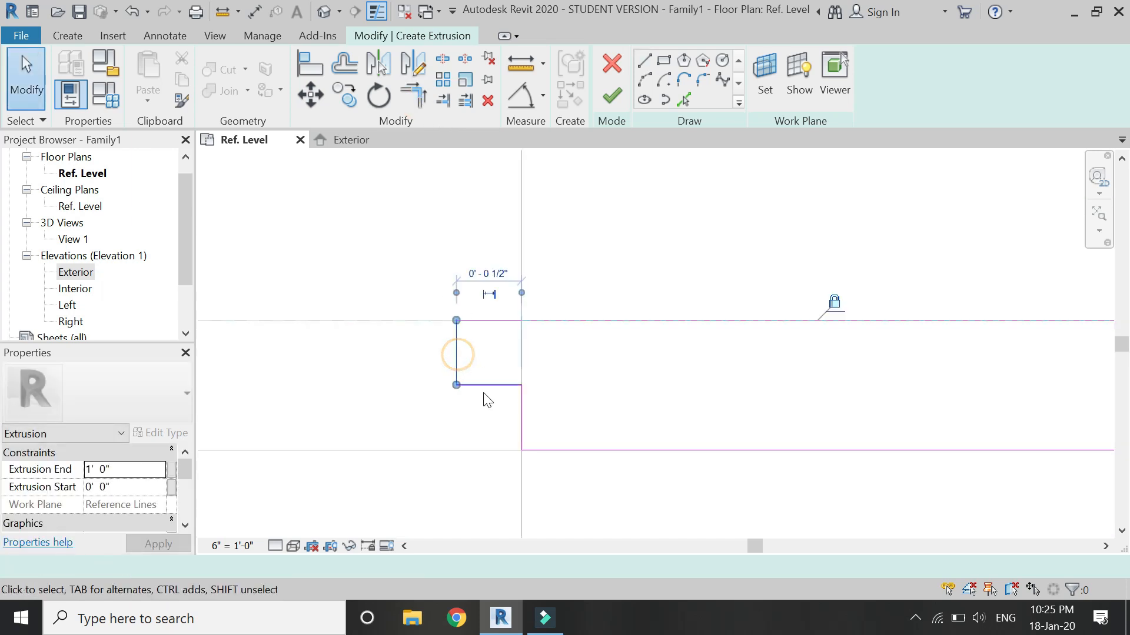
{"action": "left_click", "coordinate": [489, 294]}
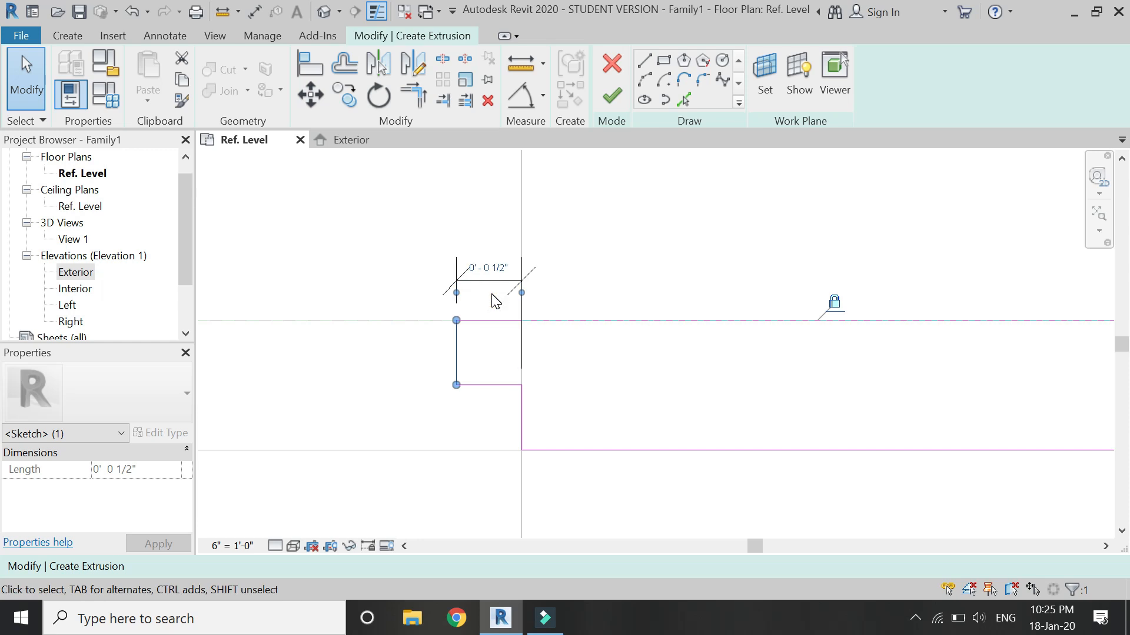
{"action": "left_click", "coordinate": [499, 283]}
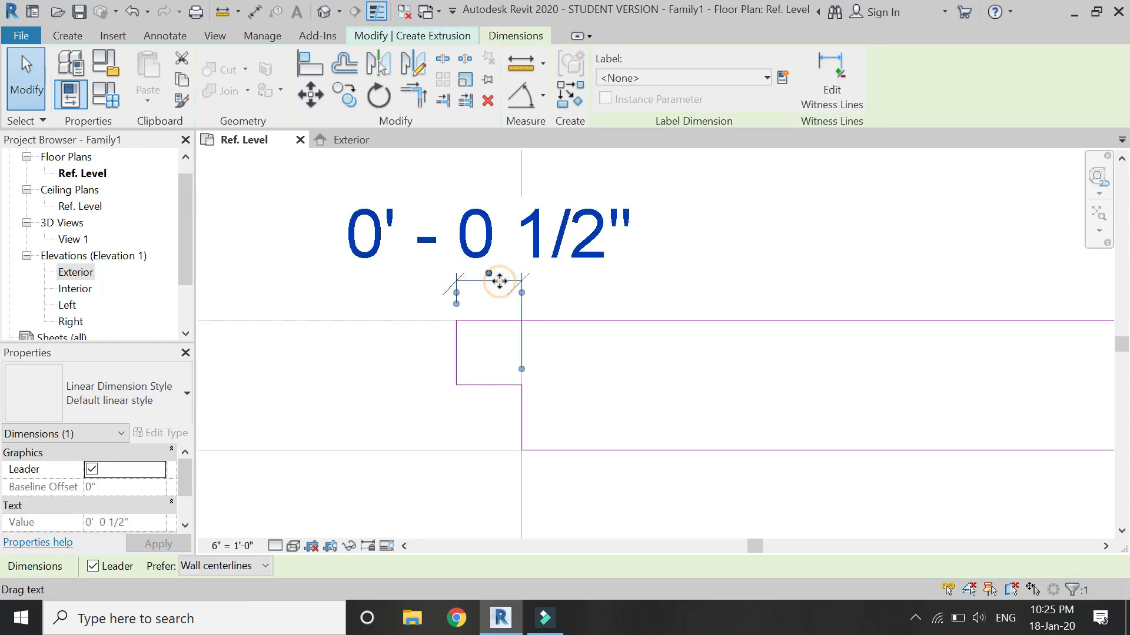
{"action": "scroll", "coordinate": [598, 267], "scroll_direction": "down", "scroll_amount": 10}
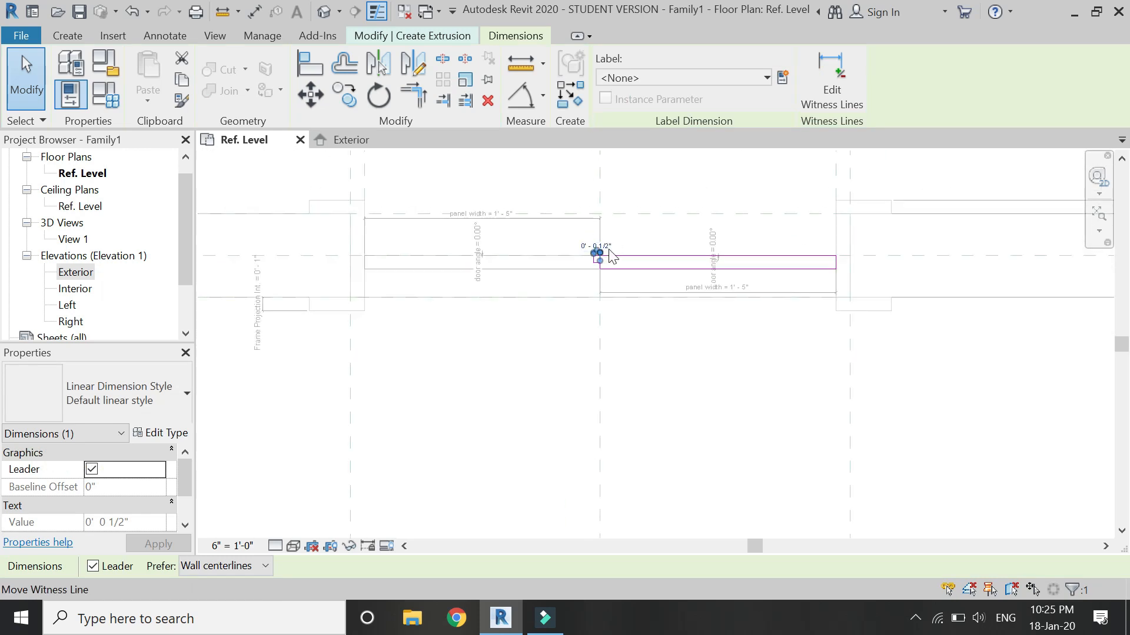
{"action": "left_click", "coordinate": [600, 420]}
{"action": "scroll", "coordinate": [613, 277], "scroll_direction": "up", "scroll_amount": 8}
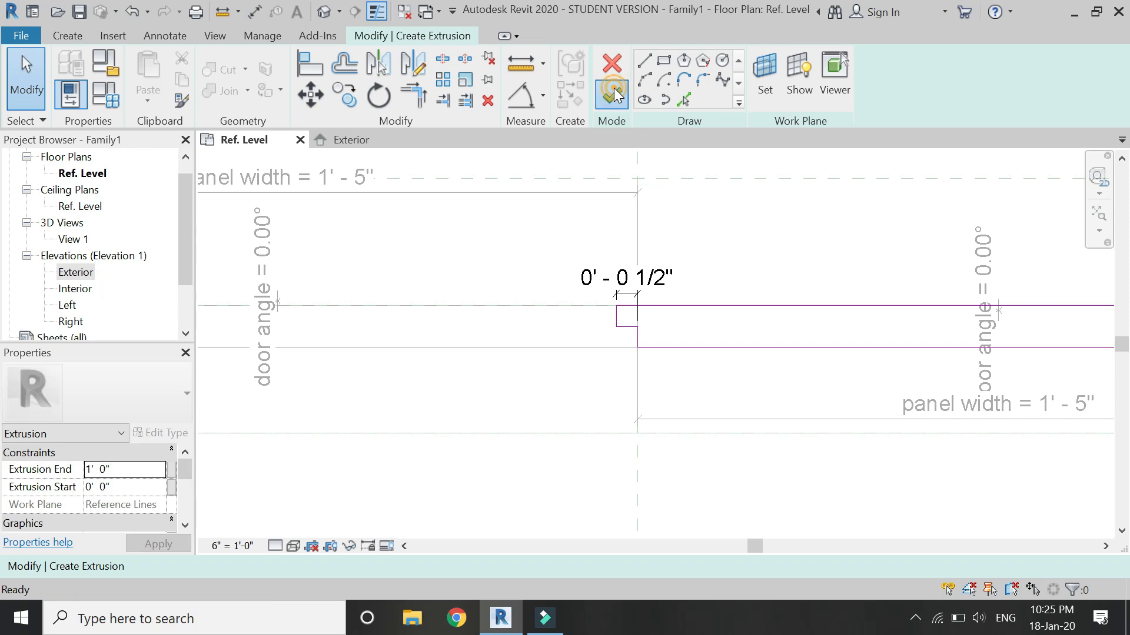
{"action": "left_click", "coordinate": [613, 93]}
- Open the left panel's extrusion sketch and trace the right panel's tongue with lines to outline a matching corner notch
{"action": "left_click", "coordinate": [566, 344]}
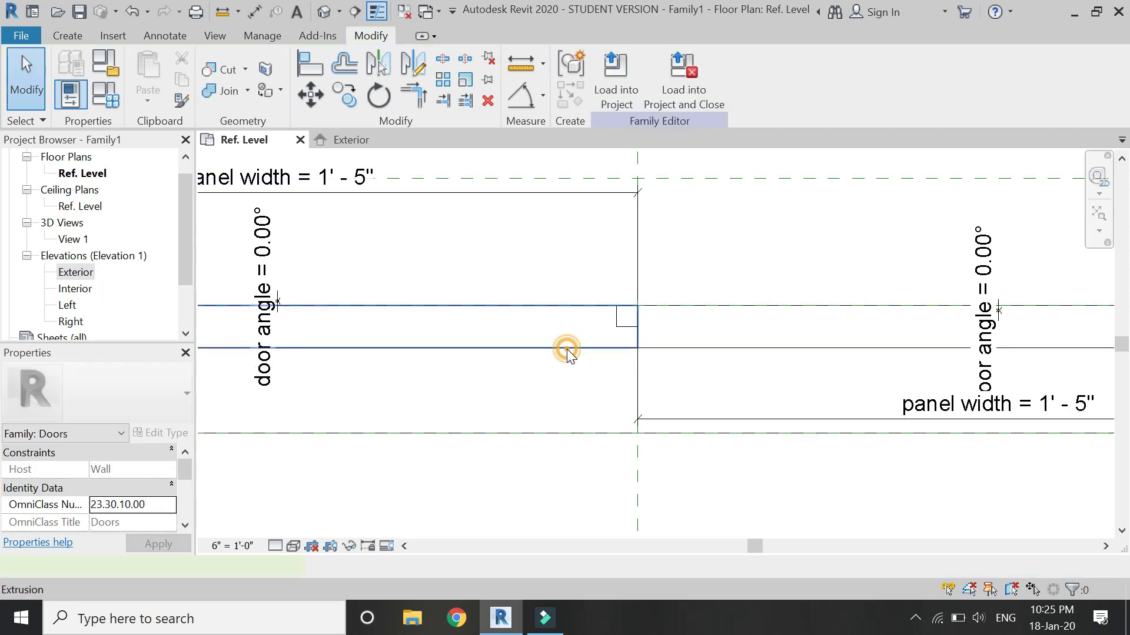
{"action": "double_click", "coordinate": [566, 344]}
{"action": "scroll", "coordinate": [633, 331], "scroll_direction": "up", "scroll_amount": 5}
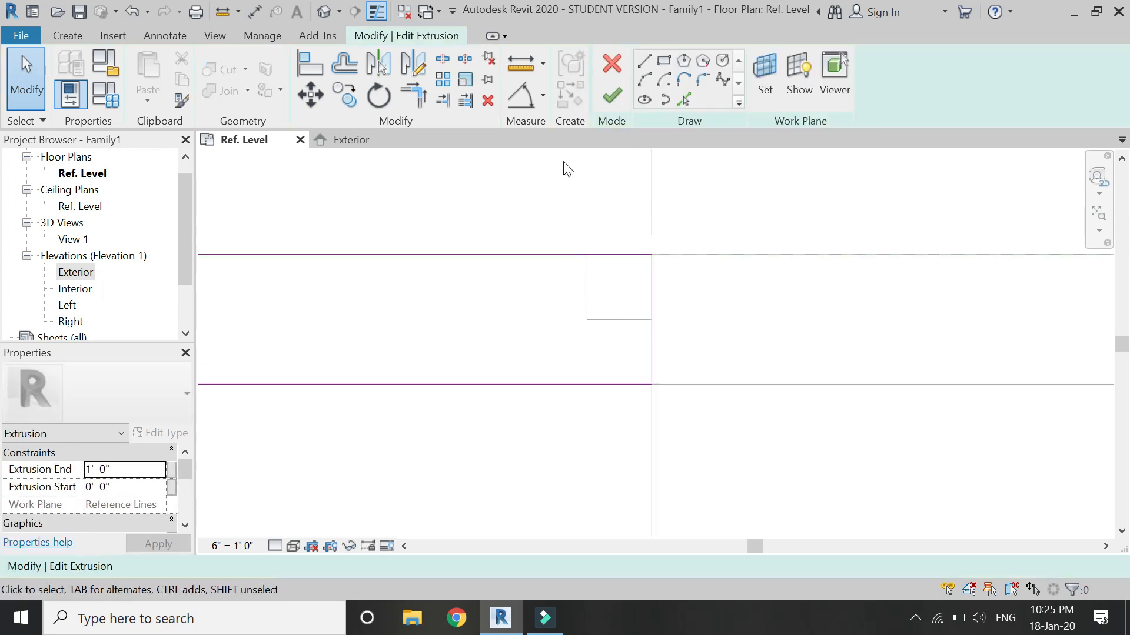
{"action": "left_click", "coordinate": [645, 61]}
{"action": "left_click", "coordinate": [586, 255]}
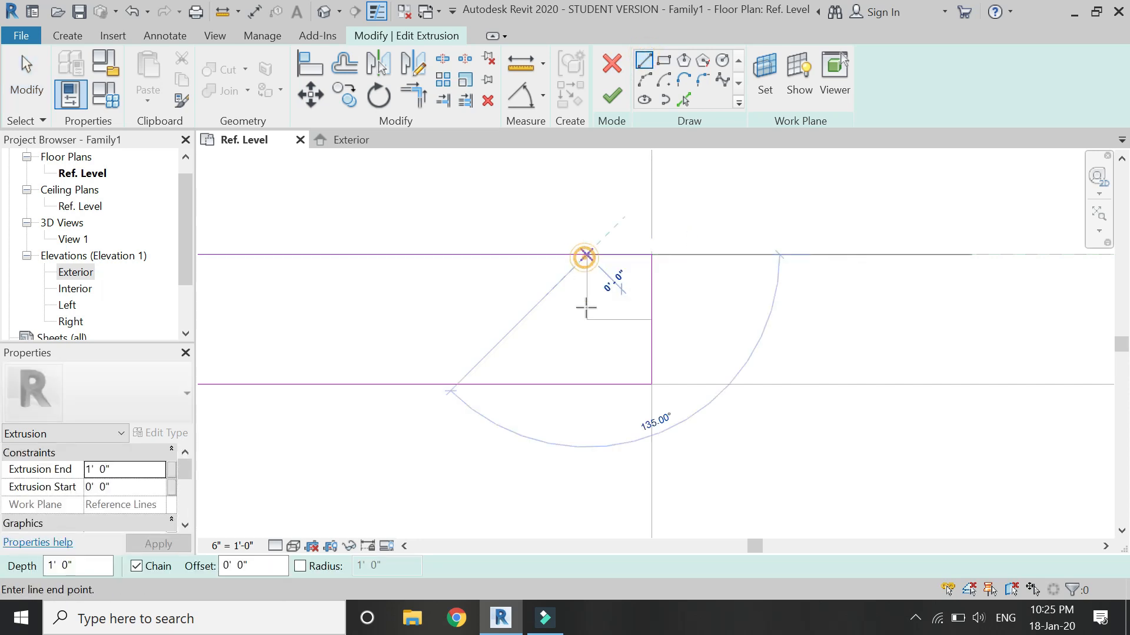
{"action": "left_click", "coordinate": [587, 320]}
{"action": "left_click", "coordinate": [651, 320]}
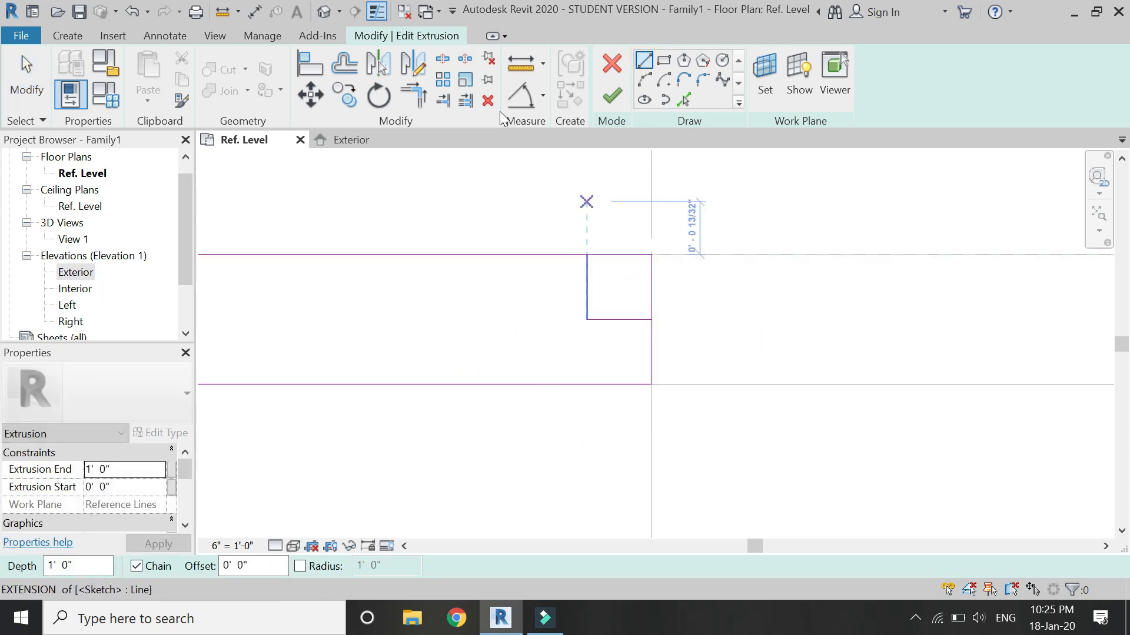
- Trim the left panel's upper line and meeting edge back to the notch lines
{"action": "left_click", "coordinate": [419, 99]}
{"action": "left_click", "coordinate": [558, 255]}
{"action": "left_click", "coordinate": [587, 277]}
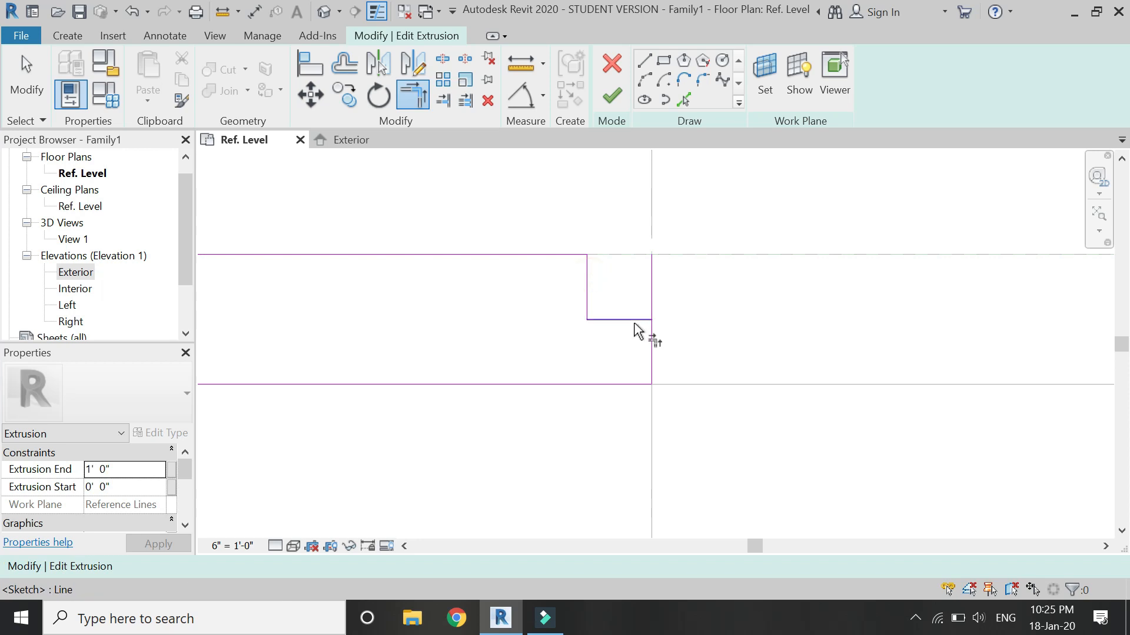
{"action": "left_click", "coordinate": [654, 352]}
{"action": "key", "text": "Escape"}
{"action": "key", "text": "Escape"}
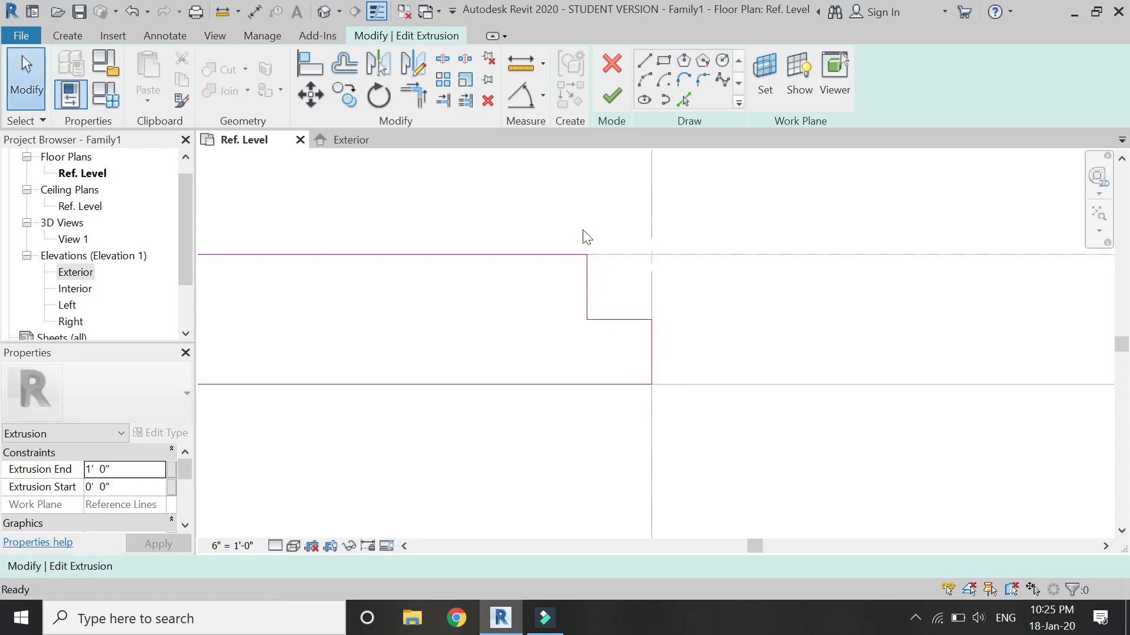
- Make the notch's temporary width dimension permanent and finish the left panel's extrusion sketch
{"action": "left_click", "coordinate": [588, 287]}
{"action": "left_click", "coordinate": [620, 209]}
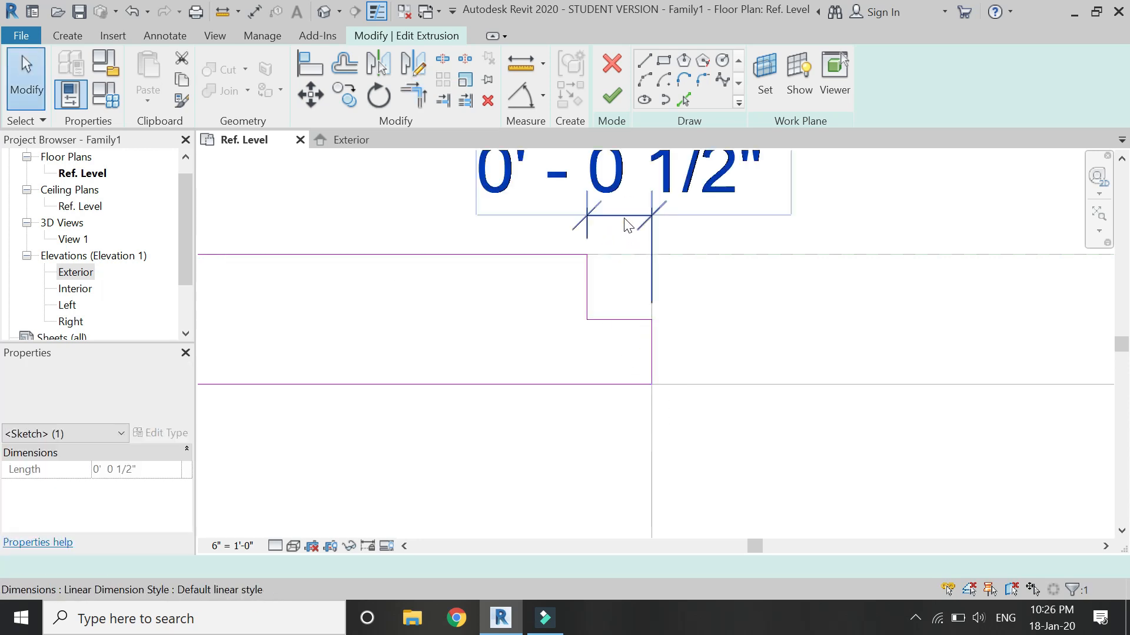
{"action": "scroll", "coordinate": [531, 258], "scroll_direction": "down", "scroll_amount": 8}
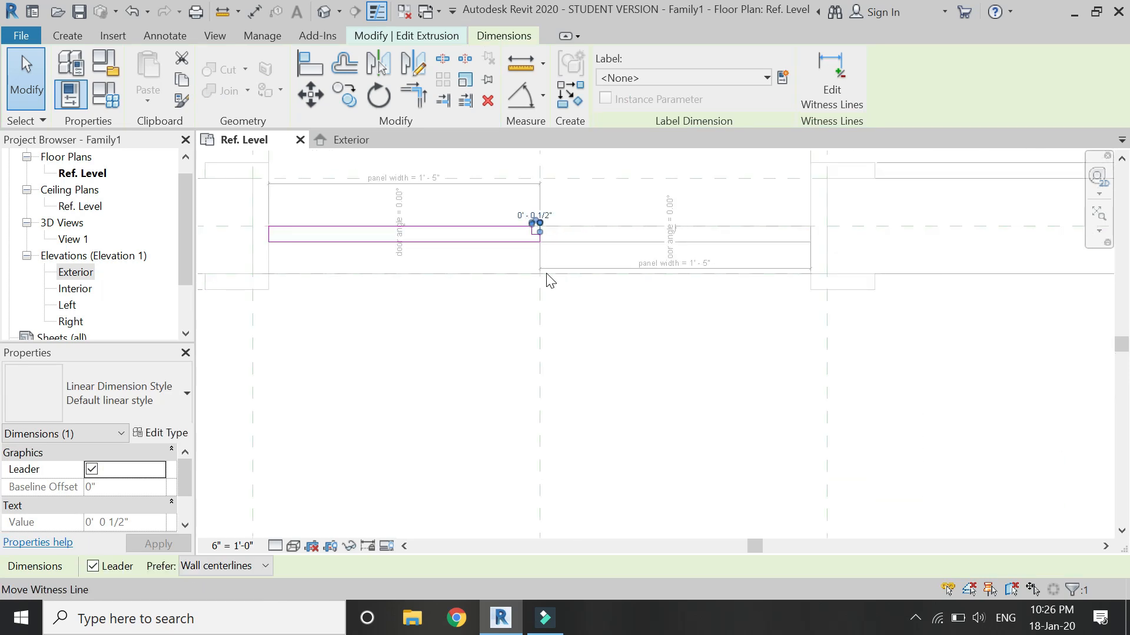
{"action": "left_click", "coordinate": [547, 261]}
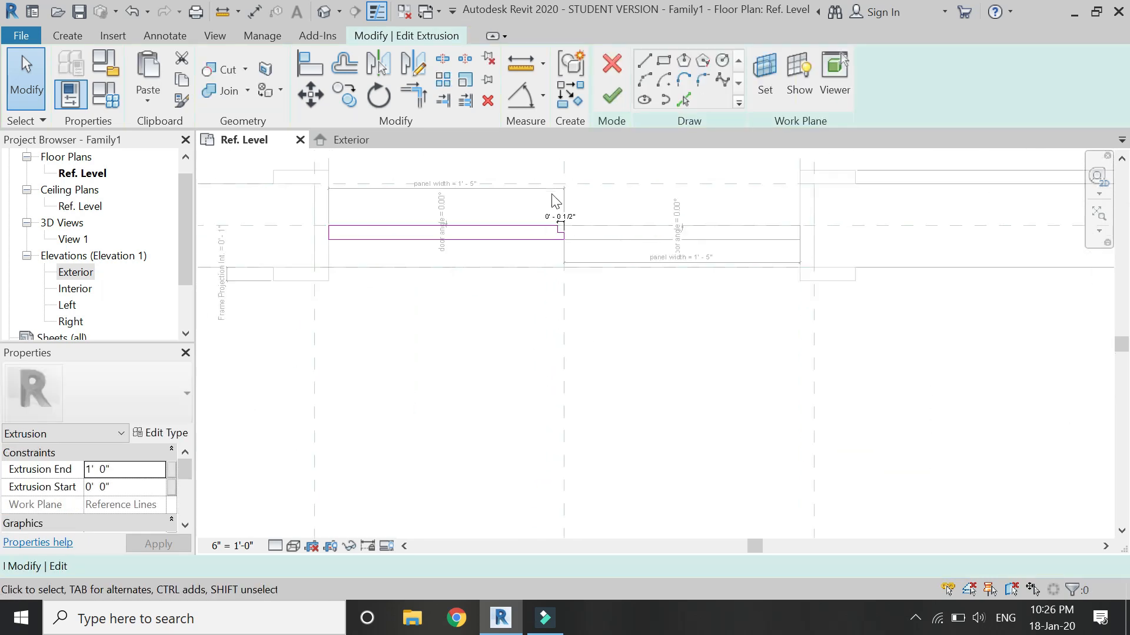
{"action": "scroll", "coordinate": [553, 200], "scroll_direction": "up", "scroll_amount": 5}
{"action": "left_click", "coordinate": [620, 99]}
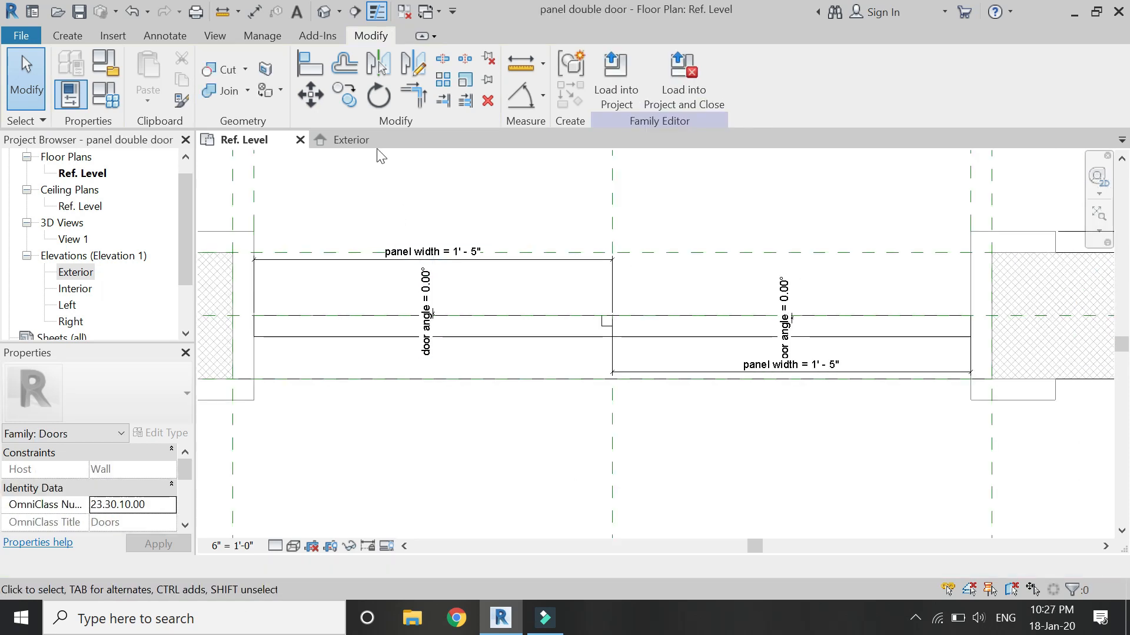
- In the Exterior elevation, draw a horizontal reference plane level with the underside of the frame head
{"action": "left_click", "coordinate": [352, 140]}
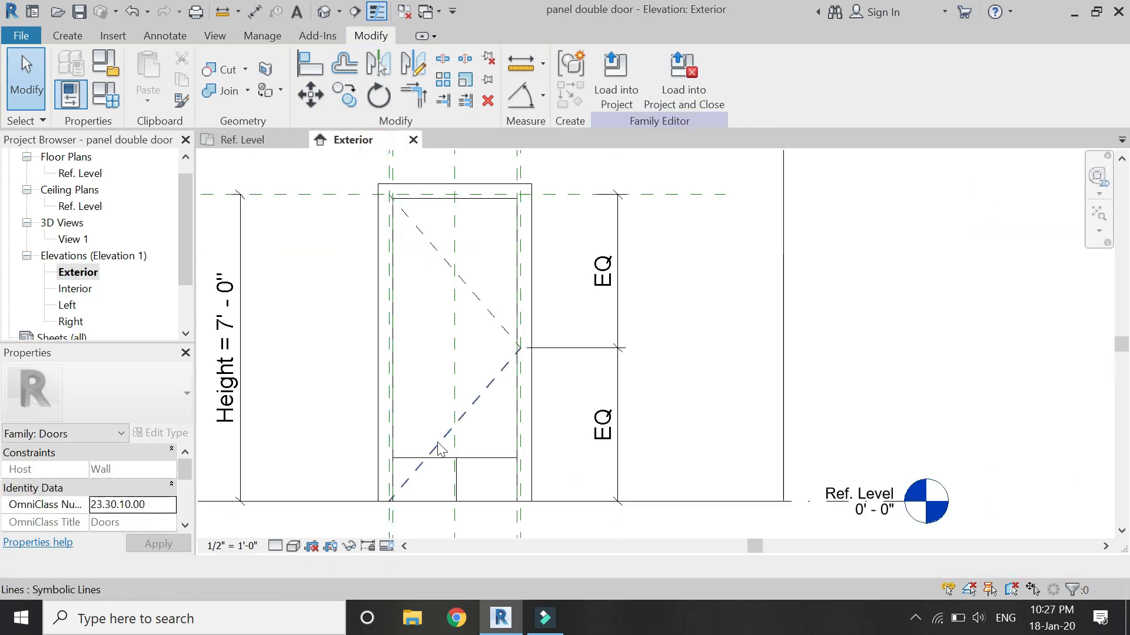
{"action": "scroll", "coordinate": [457, 232], "scroll_direction": "up", "scroll_amount": 3}
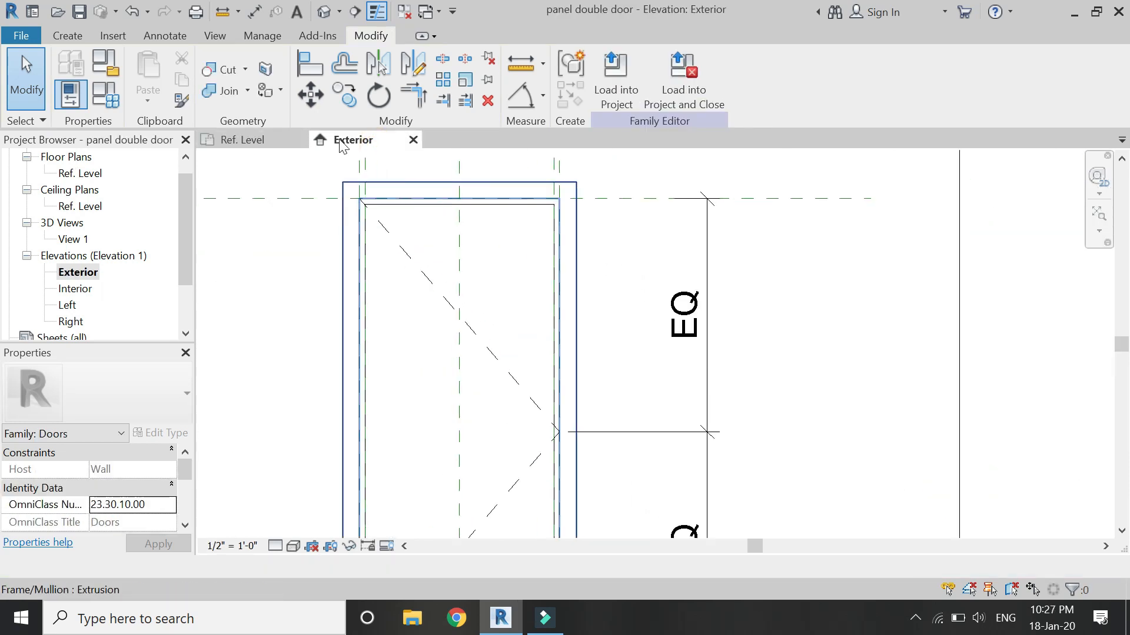
{"action": "left_click", "coordinate": [67, 35]}
{"action": "left_click", "coordinate": [854, 97]}
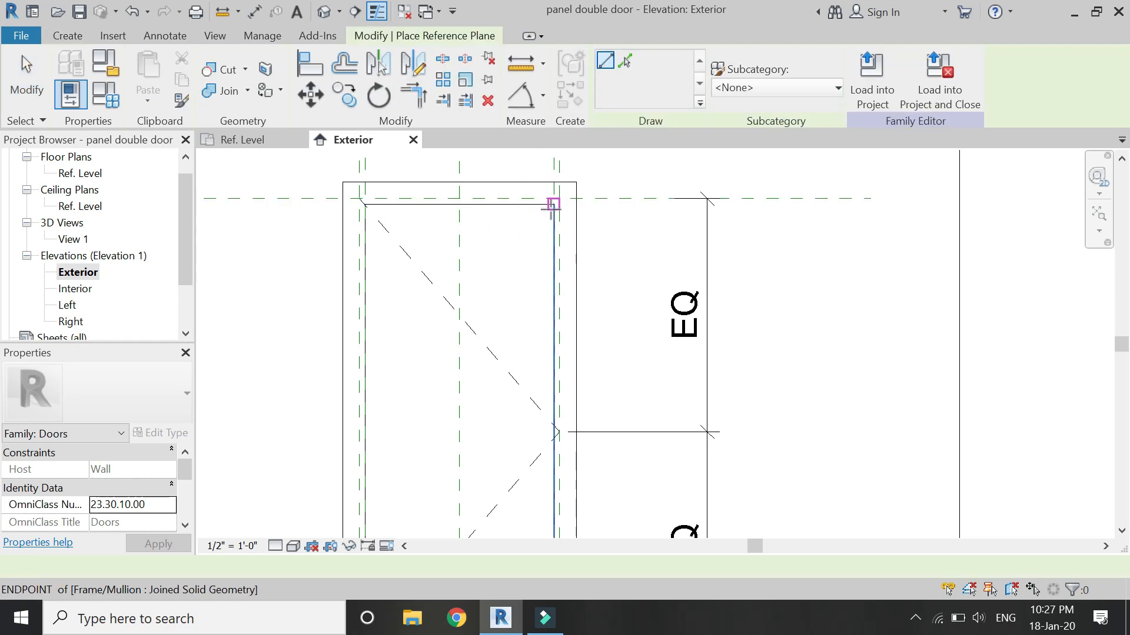
{"action": "left_click", "coordinate": [660, 205]}
{"action": "left_click", "coordinate": [556, 189]}
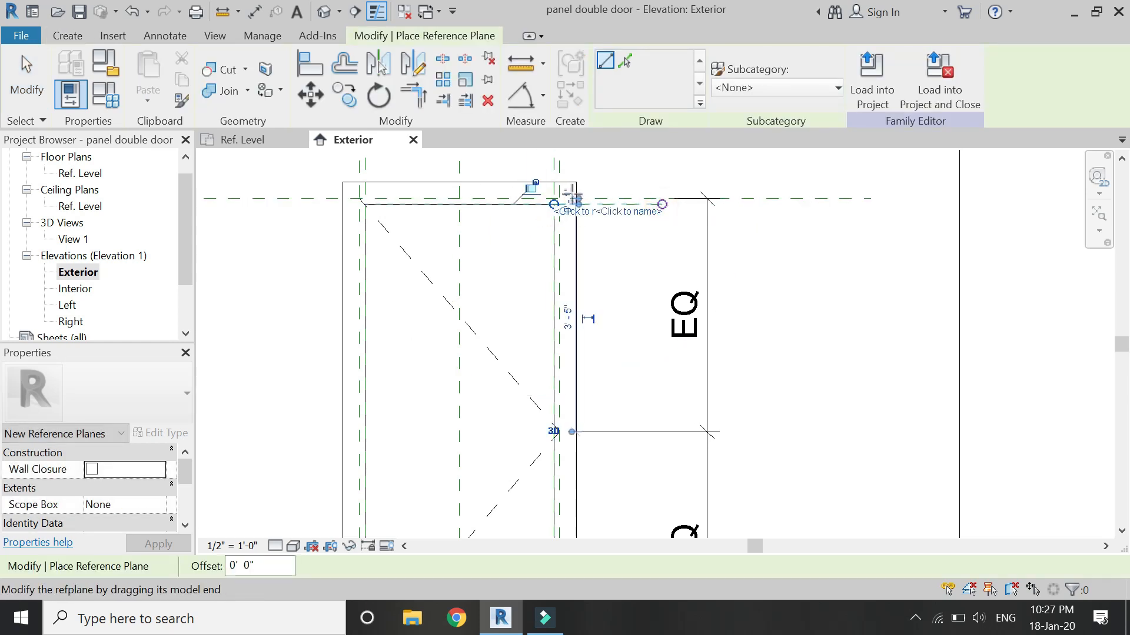
- Dimension the distance between the Top reference plane and the new head reference plane, and lock the dimension
{"action": "scroll", "coordinate": [553, 184], "scroll_direction": "up", "scroll_amount": 2}
{"action": "left_click", "coordinate": [542, 109]}
{"action": "left_click", "coordinate": [517, 125]}
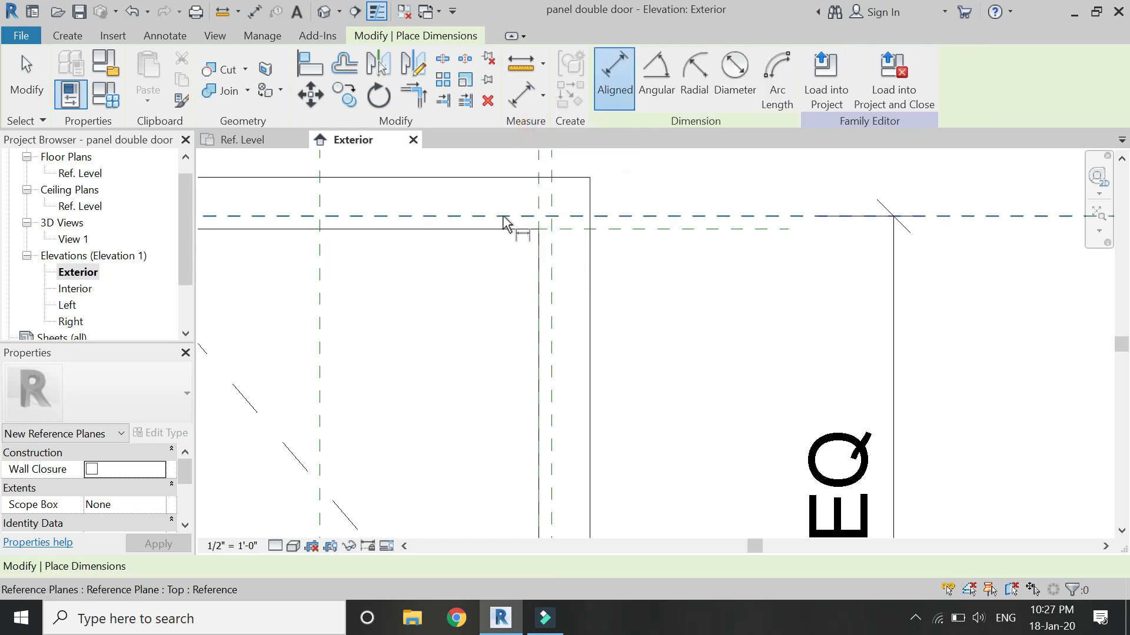
{"action": "left_click", "coordinate": [679, 228]}
{"action": "left_click", "coordinate": [703, 295]}
{"action": "left_click", "coordinate": [772, 226]}
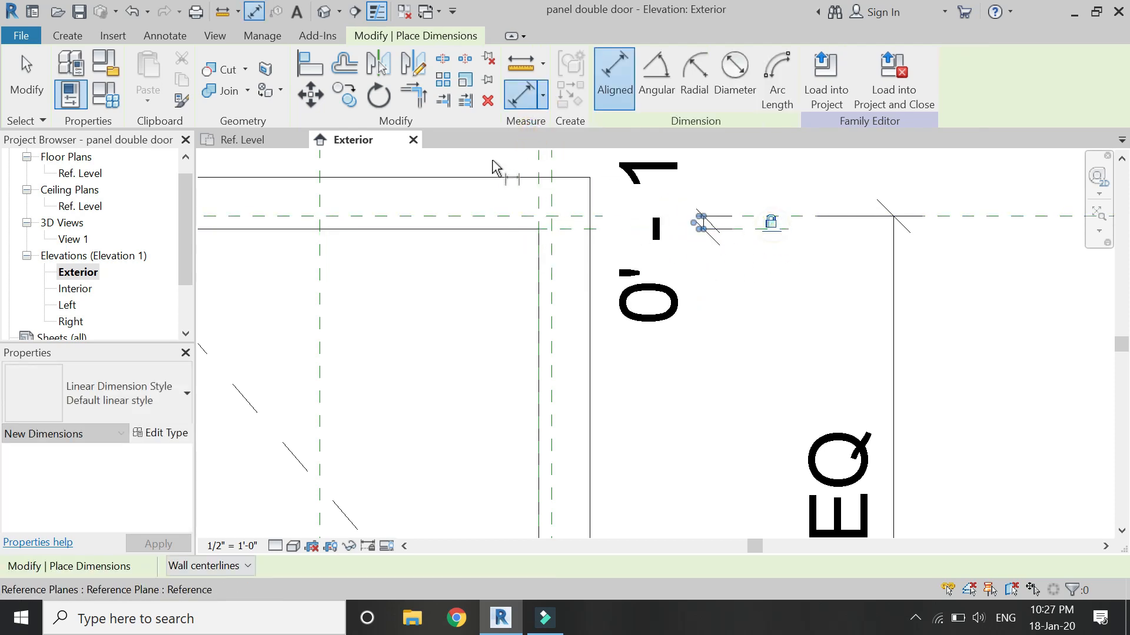
{"action": "key", "text": "Escape"}
{"action": "key", "text": "Escape"}
- Align the frame head's lower edge with the new head reference plane and lock the alignment
{"action": "left_click", "coordinate": [310, 65]}
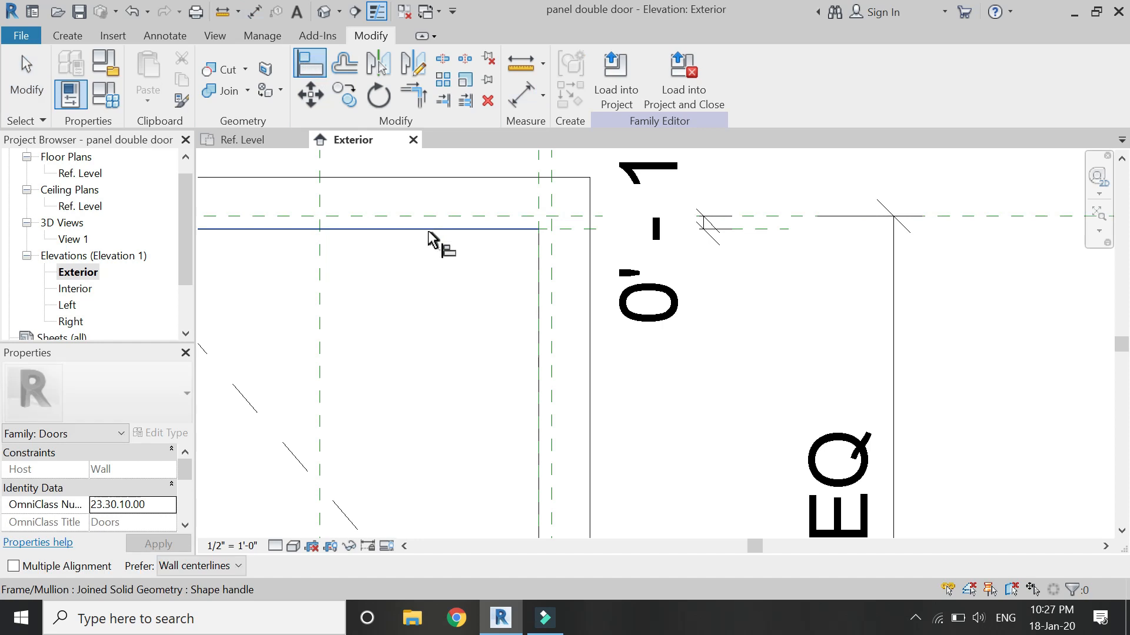
{"action": "left_click", "coordinate": [428, 230]}
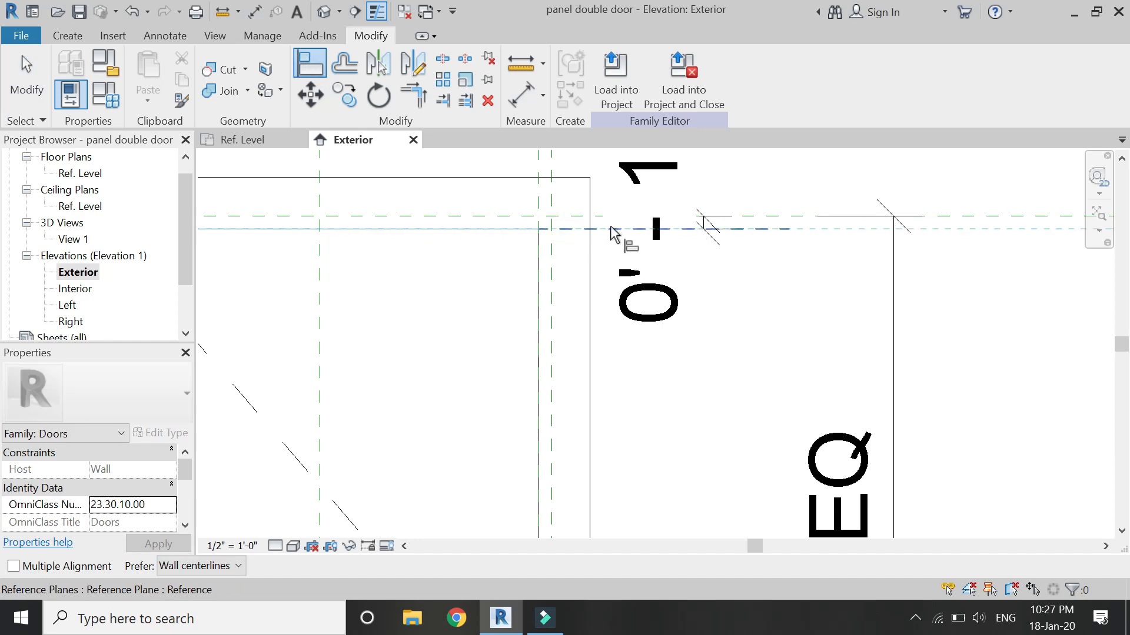
{"action": "scroll", "coordinate": [569, 197], "scroll_direction": "down", "scroll_amount": 5}
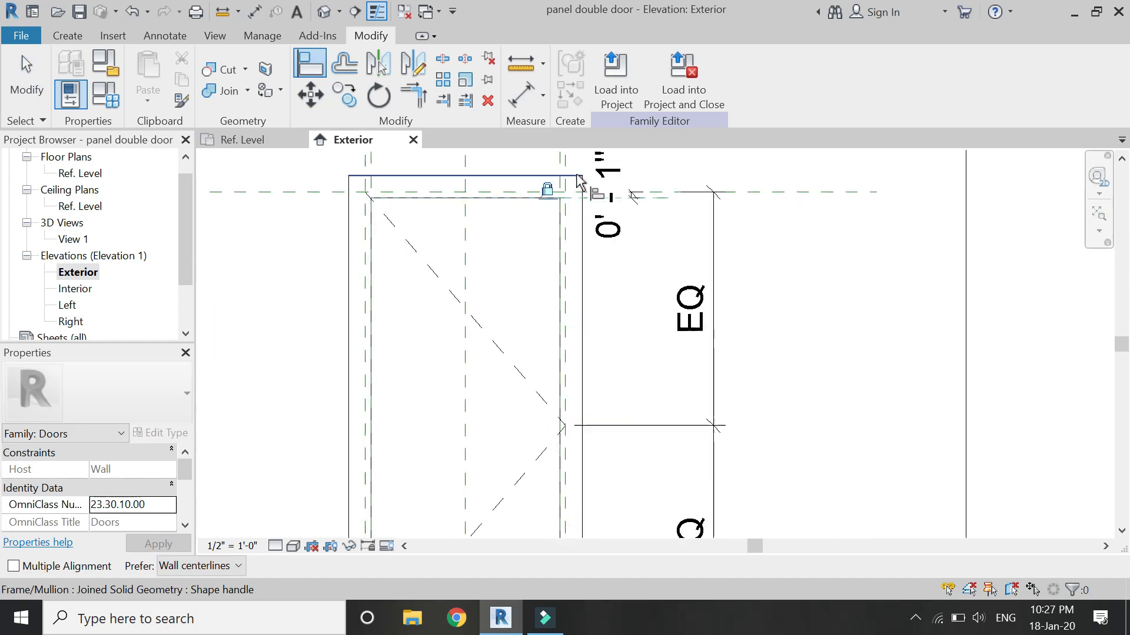
{"action": "scroll", "coordinate": [569, 197], "scroll_direction": "down", "scroll_amount": 1}
{"action": "key", "text": "Escape"}
{"action": "scroll", "coordinate": [537, 241], "scroll_direction": "down", "scroll_amount": 1}
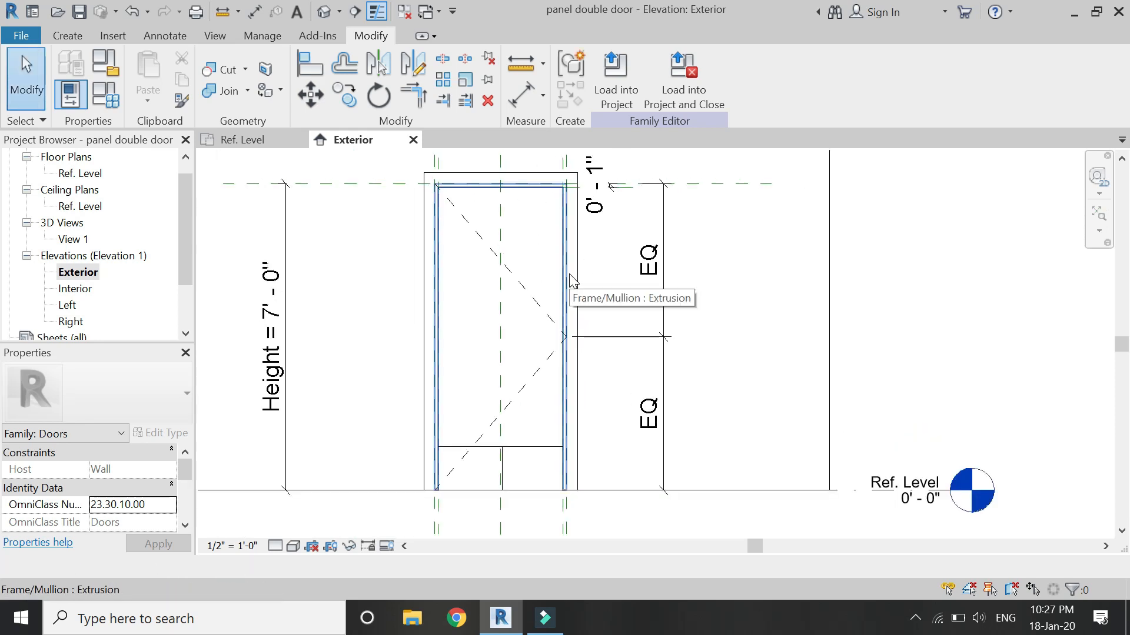
- Stretch the left-hand panel in the elevation up to the head reference plane, giving an extrusion end of 6' 11"
{"action": "left_click", "coordinate": [486, 449]}
{"action": "left_click_drag", "start_coordinate": [468, 440], "coordinate": [494, 250]}
{"action": "left_click_drag", "start_coordinate": [509, 208], "coordinate": [451, 210]}
{"action": "scroll", "coordinate": [483, 175], "scroll_direction": "up", "scroll_amount": 3}
{"action": "scroll", "coordinate": [500, 177], "scroll_direction": "down", "scroll_amount": 3}
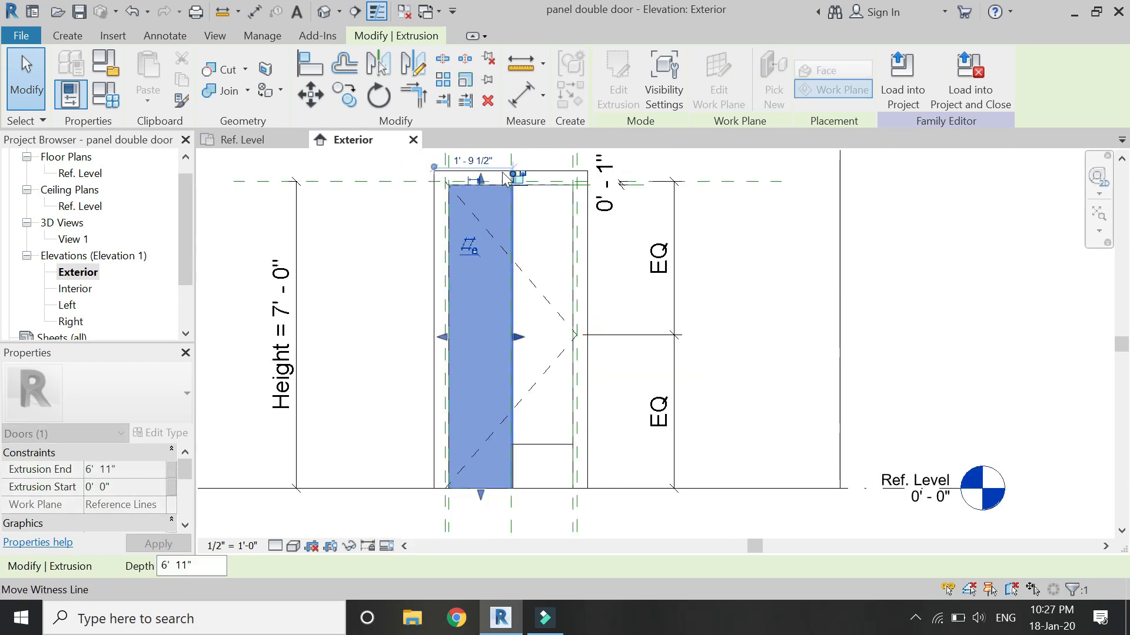
- Stretch the right-hand panel in the elevation up to the same height, with its extrusion end at 6' 11"
{"action": "left_click", "coordinate": [543, 449]}
{"action": "left_click_drag", "start_coordinate": [542, 440], "coordinate": [543, 184]}
{"action": "scroll", "coordinate": [550, 180], "scroll_direction": "up", "scroll_amount": 4}
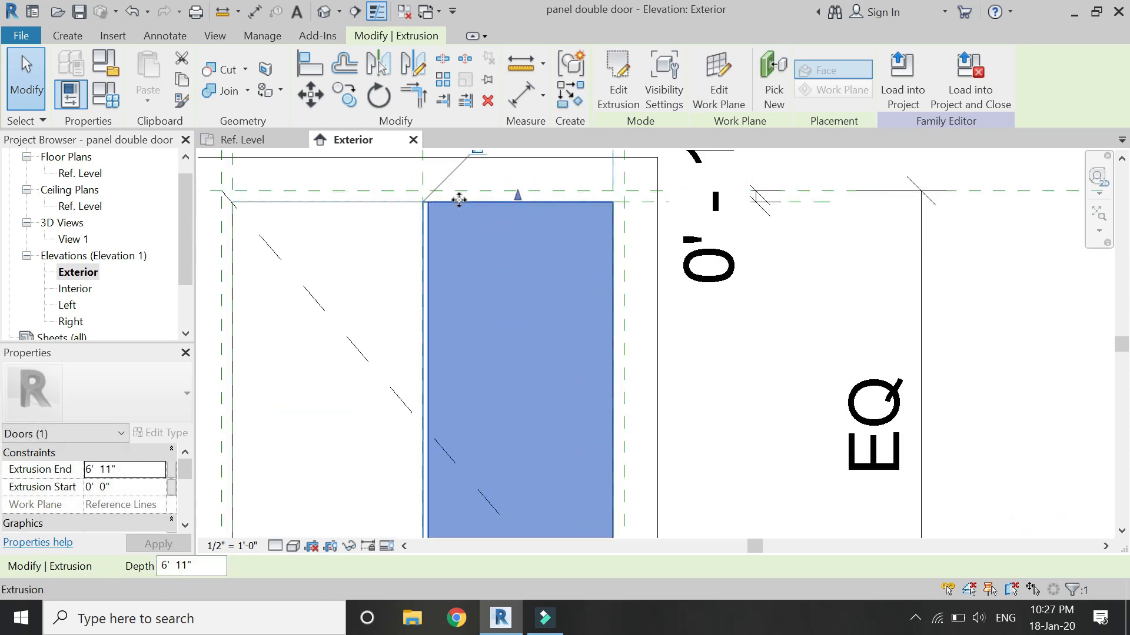
- Align the top edges of both door panels with the head reference plane and lock each alignment
{"action": "key", "text": "Escape"}
{"action": "key", "text": "a"}
{"action": "key", "text": "l"}
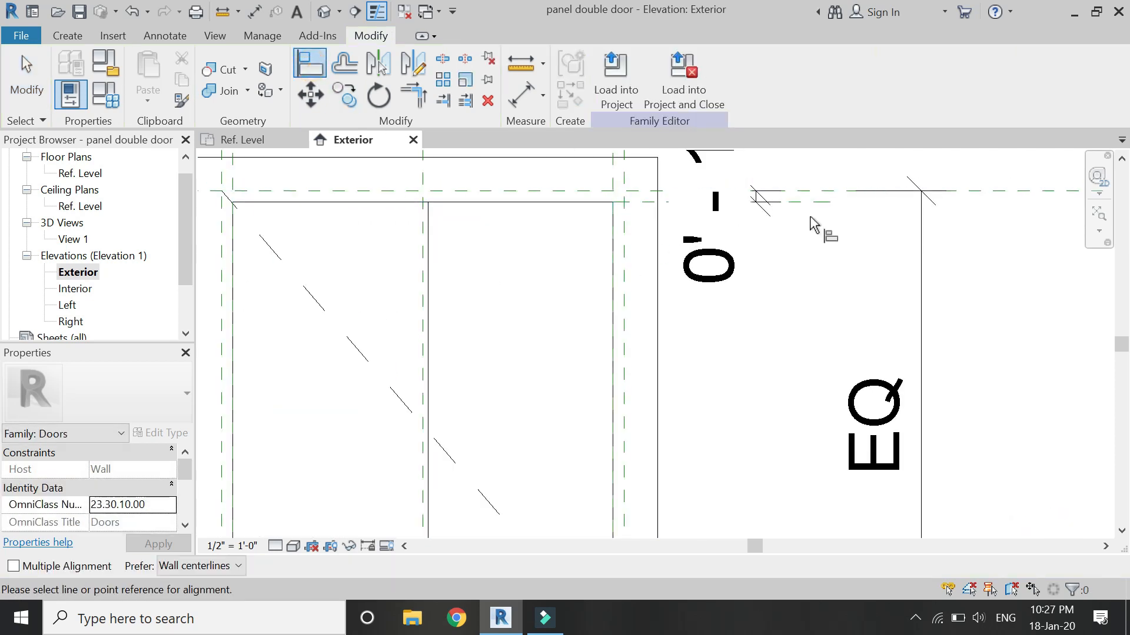
{"action": "left_click", "coordinate": [819, 207]}
{"action": "left_click", "coordinate": [529, 203]}
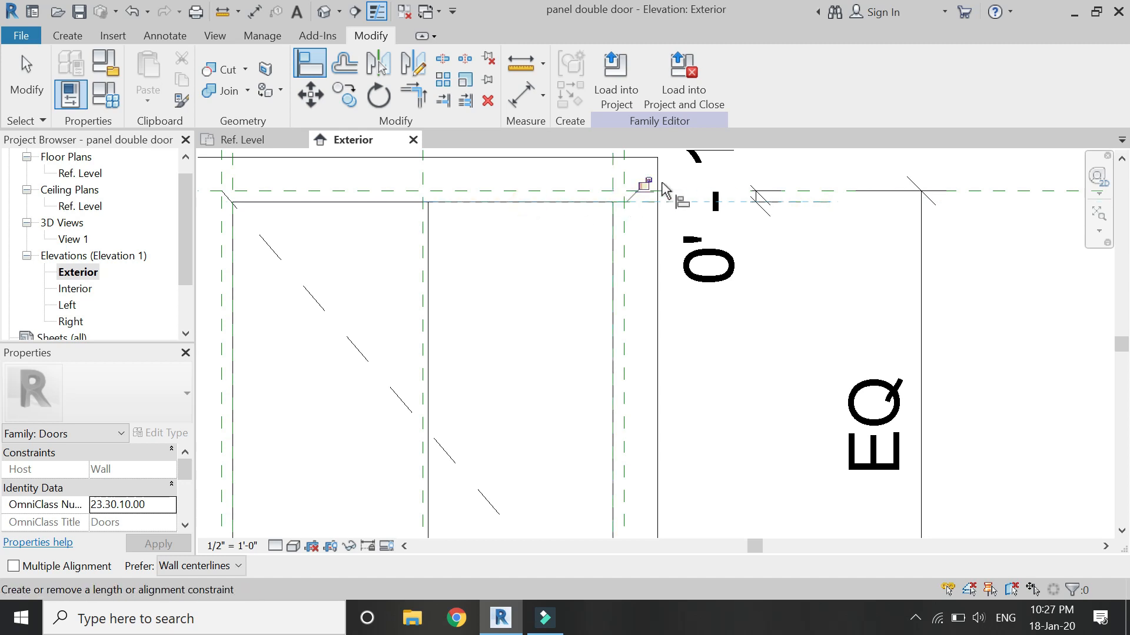
{"action": "left_click", "coordinate": [823, 203]}
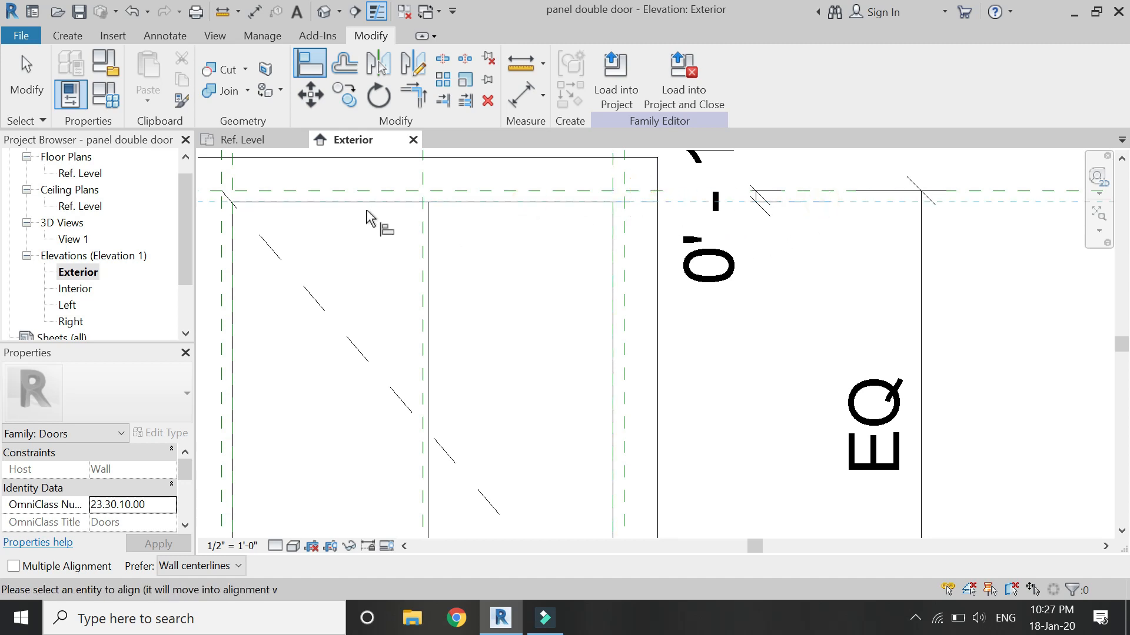
{"action": "left_click", "coordinate": [533, 202]}
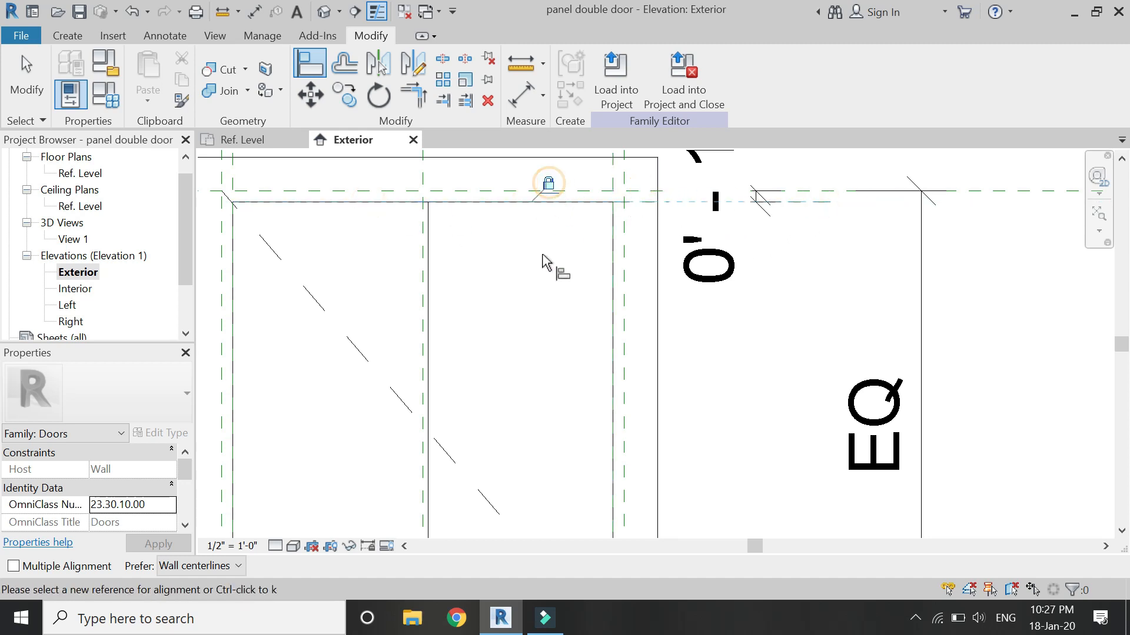
{"action": "key", "text": "Escape"}
{"action": "scroll", "coordinate": [542, 261], "scroll_direction": "down", "scroll_amount": 5}
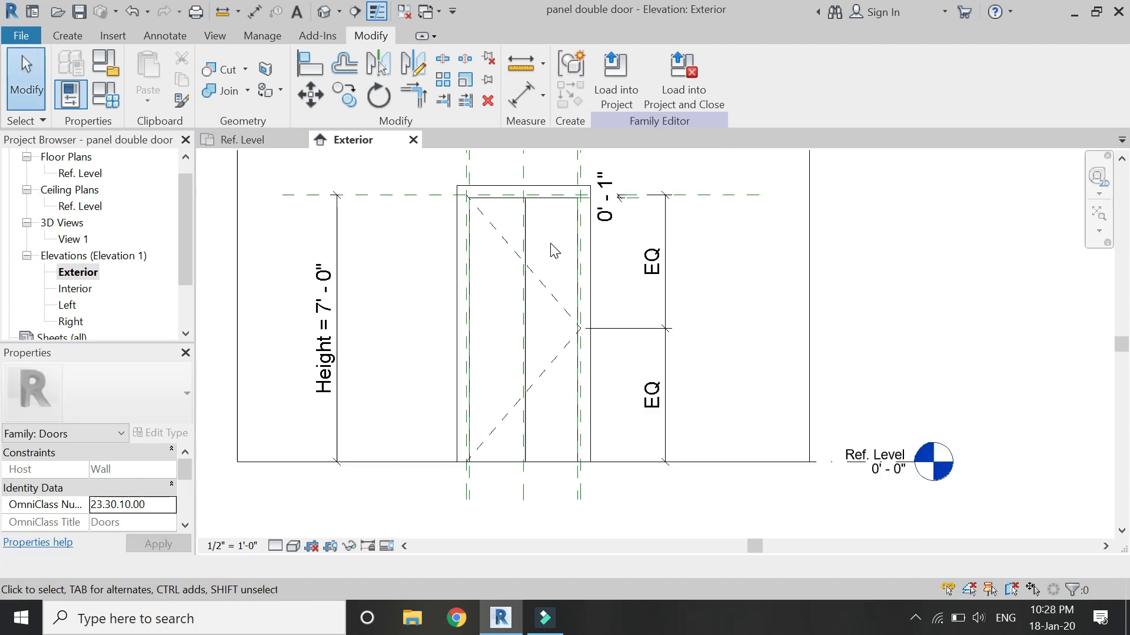
- Enter a larger Width value in the family types and apply it to flex the door
{"action": "left_click", "coordinate": [103, 99]}
{"action": "left_click", "coordinate": [186, 289]}
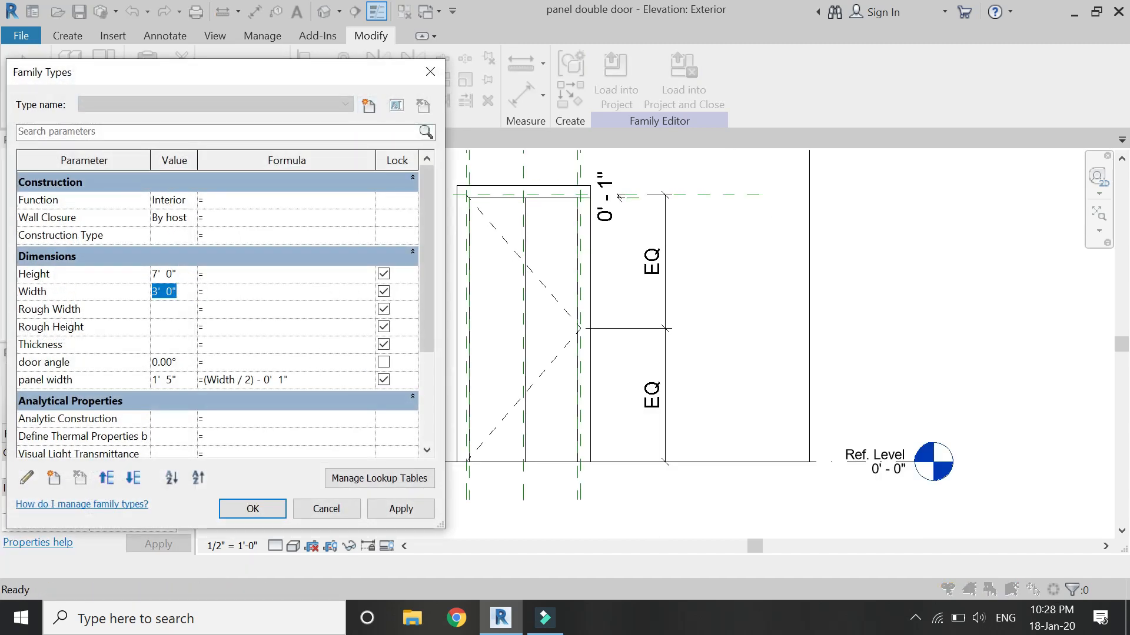
{"action": "left_click", "coordinate": [388, 509]}
{"action": "left_click", "coordinate": [253, 510]}
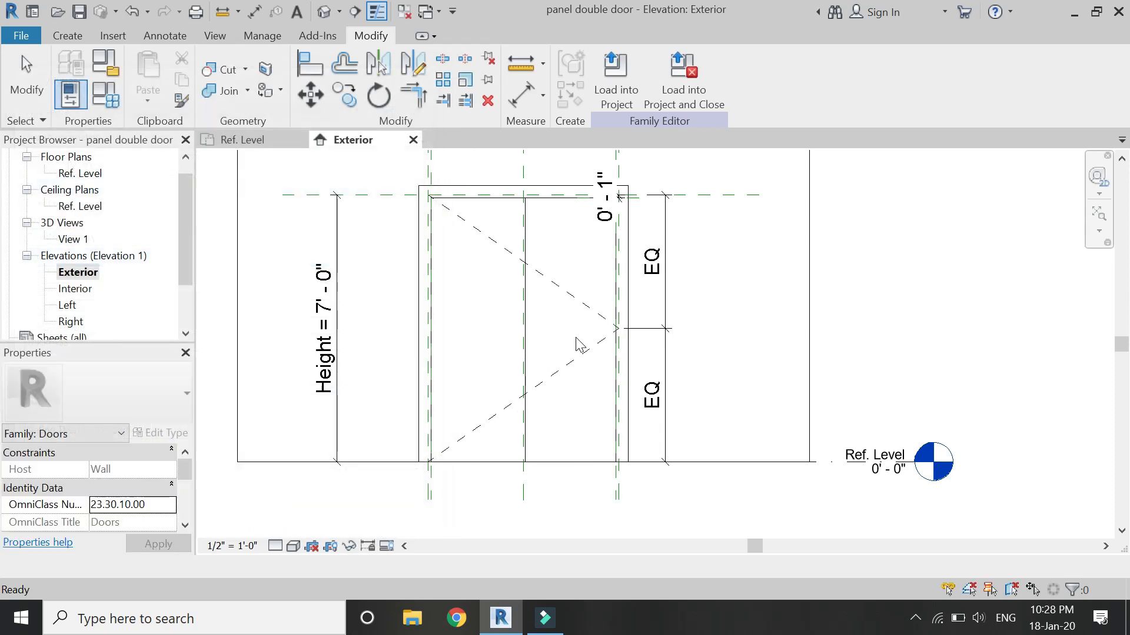
- Set the view scale to 3" = 1'-0" and draw two vertical reference planes inside the left-hand door panel
{"action": "left_click", "coordinate": [229, 546]}
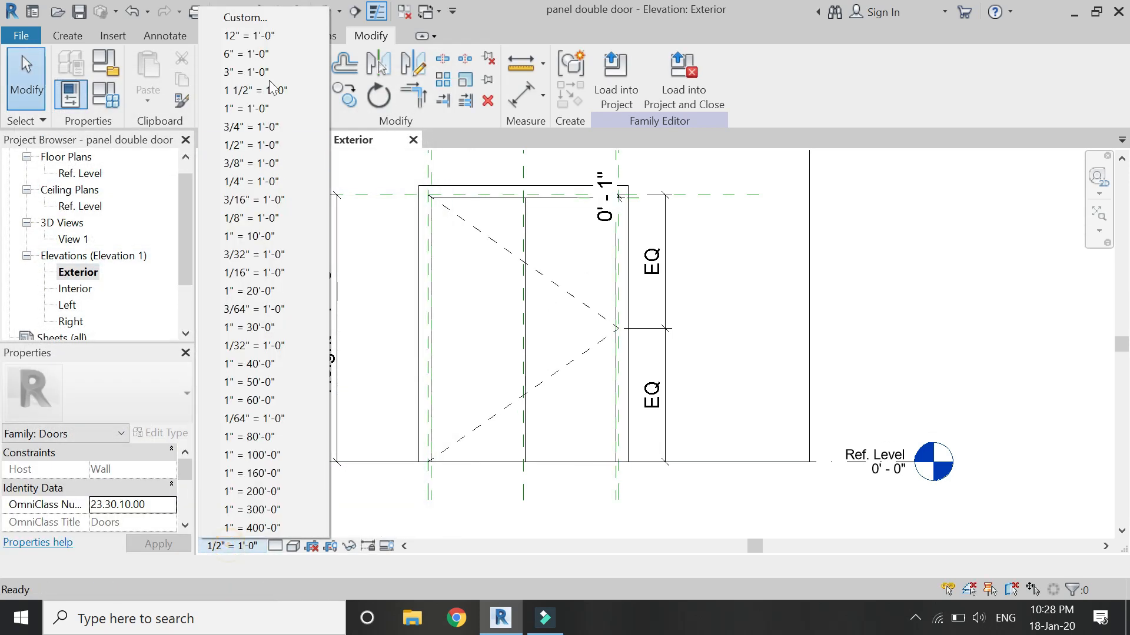
{"action": "left_click", "coordinate": [264, 71]}
{"action": "left_click", "coordinate": [70, 36]}
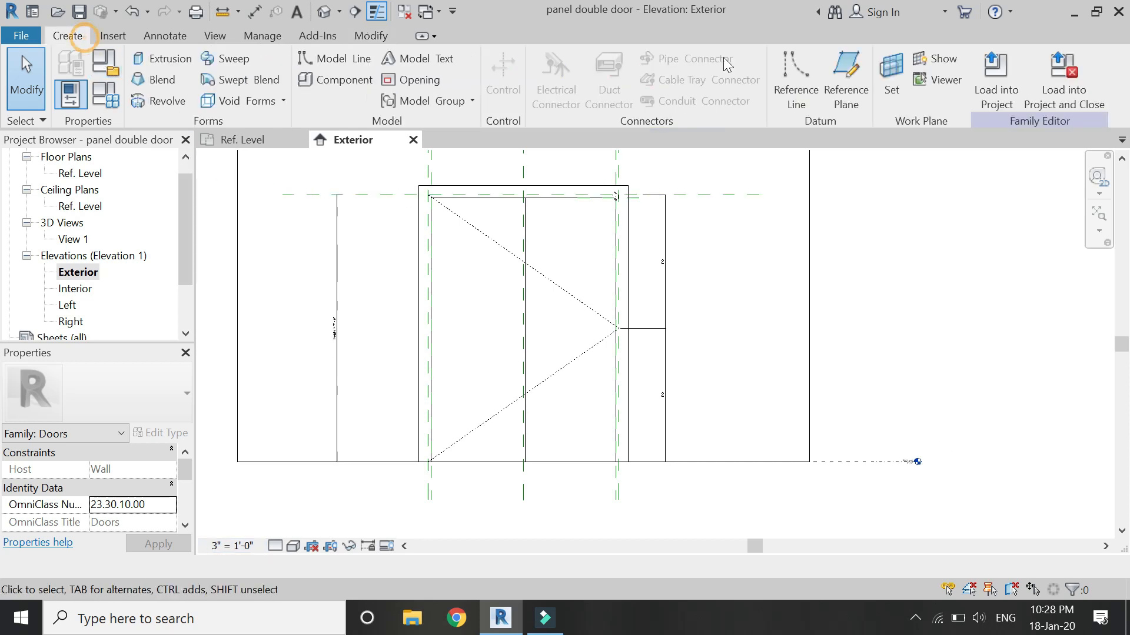
{"action": "left_click", "coordinate": [847, 66]}
{"action": "scroll", "coordinate": [451, 369], "scroll_direction": "down", "scroll_amount": 2}
{"action": "left_click", "coordinate": [438, 275]}
{"action": "scroll", "coordinate": [471, 227], "scroll_direction": "up", "scroll_amount": 1}
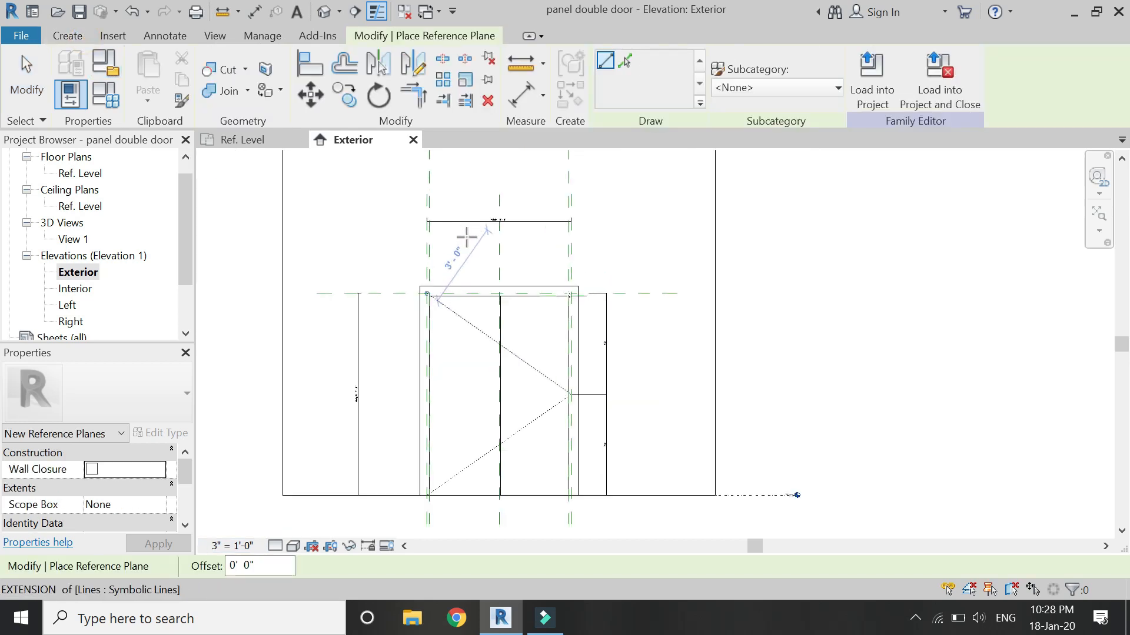
{"action": "left_click", "coordinate": [443, 236]}
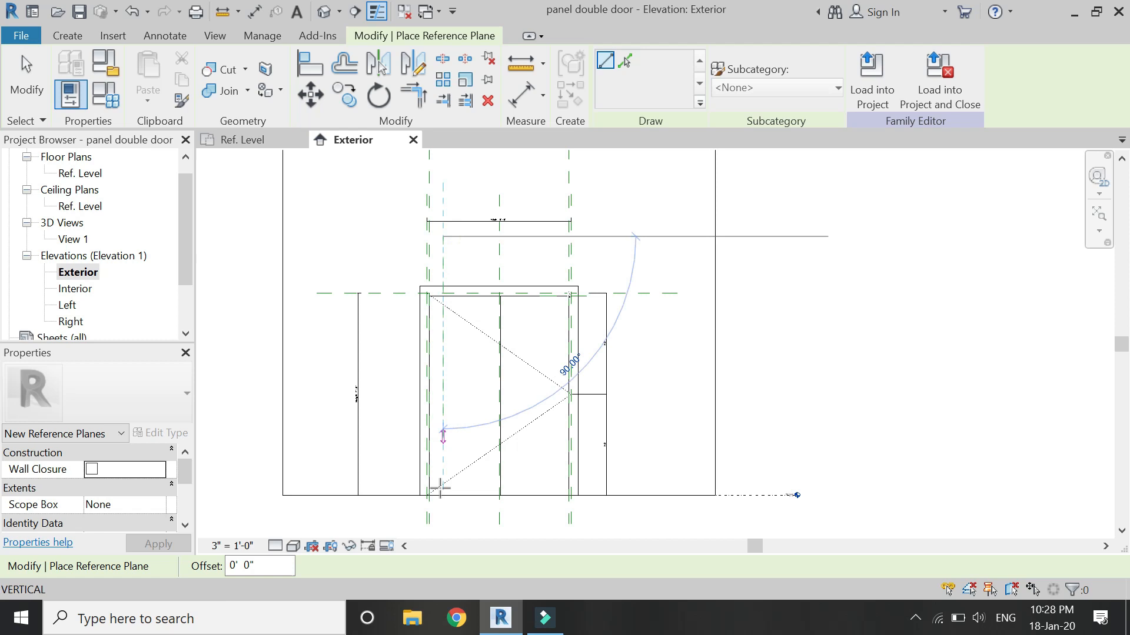
{"action": "left_click", "coordinate": [443, 518]}
{"action": "left_click", "coordinate": [484, 236]}
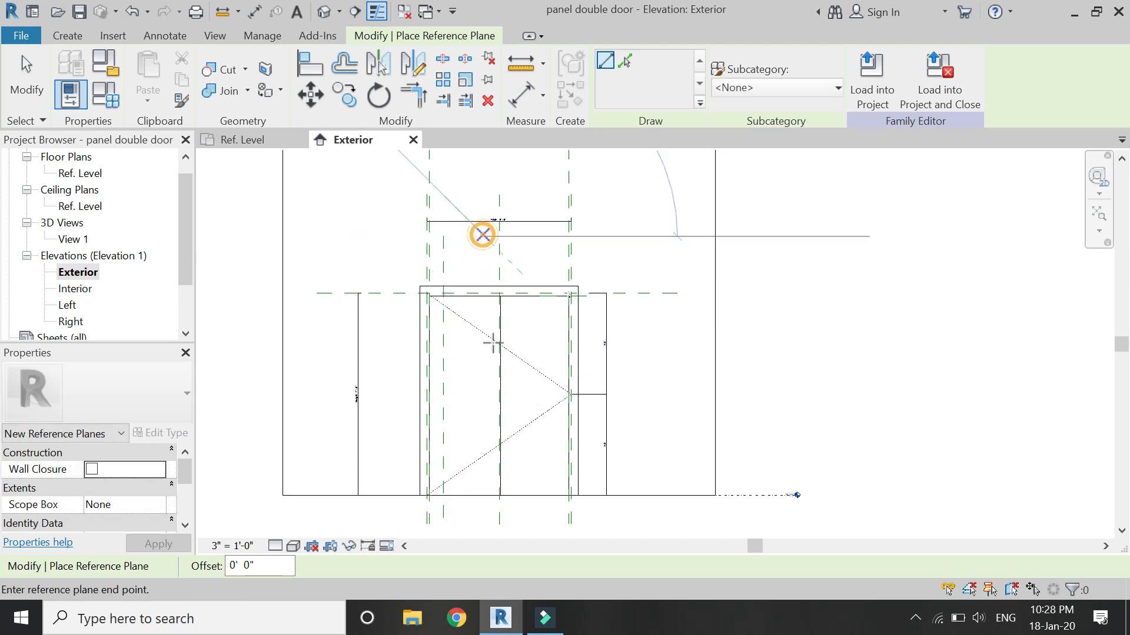
{"action": "left_click", "coordinate": [483, 517]}
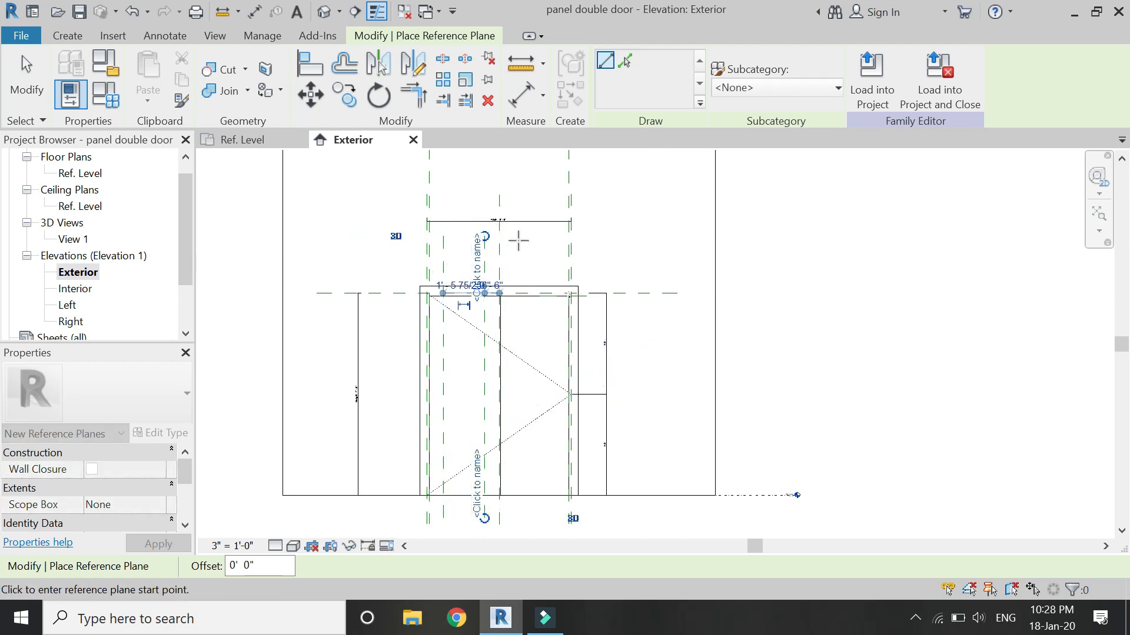
- Draw two vertical reference planes inside the right-hand door panel, one near its inner edge and one near its outer edge
{"action": "left_click", "coordinate": [513, 237]}
{"action": "left_click", "coordinate": [513, 518]}
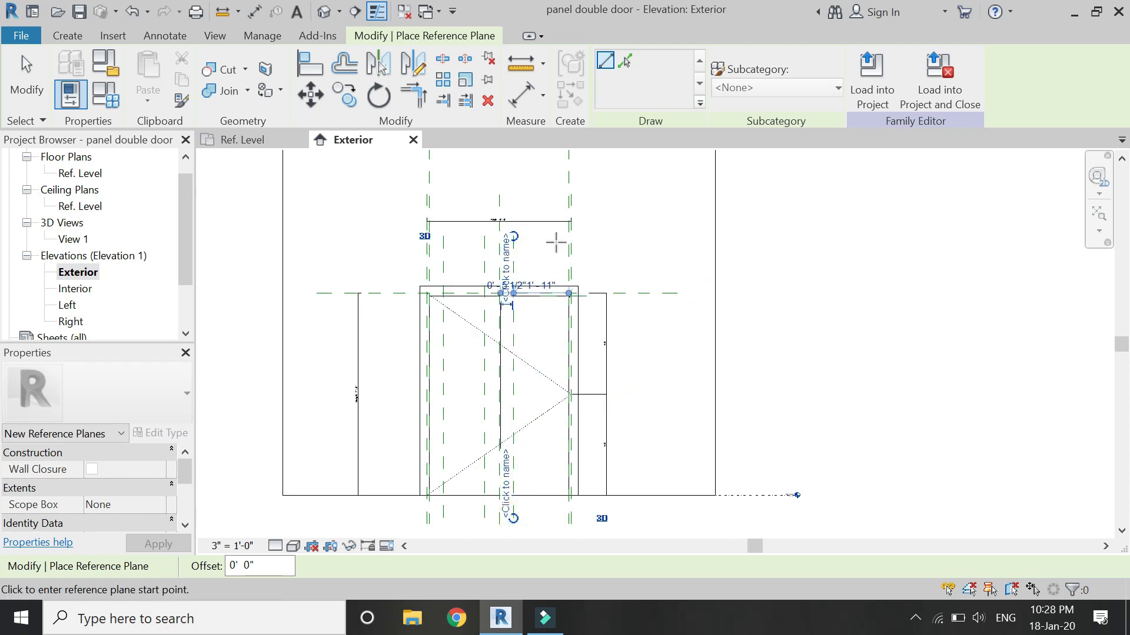
{"action": "left_click", "coordinate": [555, 238]}
{"action": "left_click", "coordinate": [553, 517]}
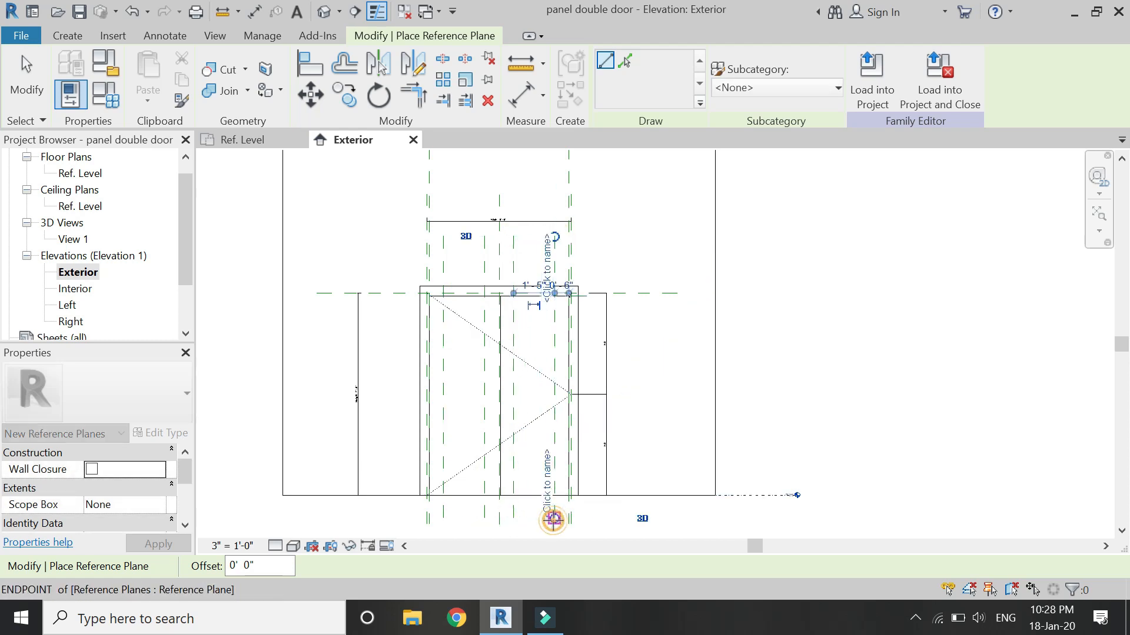
- Draw two horizontal reference planes across both door panels, one just below their top edges and one just above the floor
{"action": "left_click", "coordinate": [396, 312]}
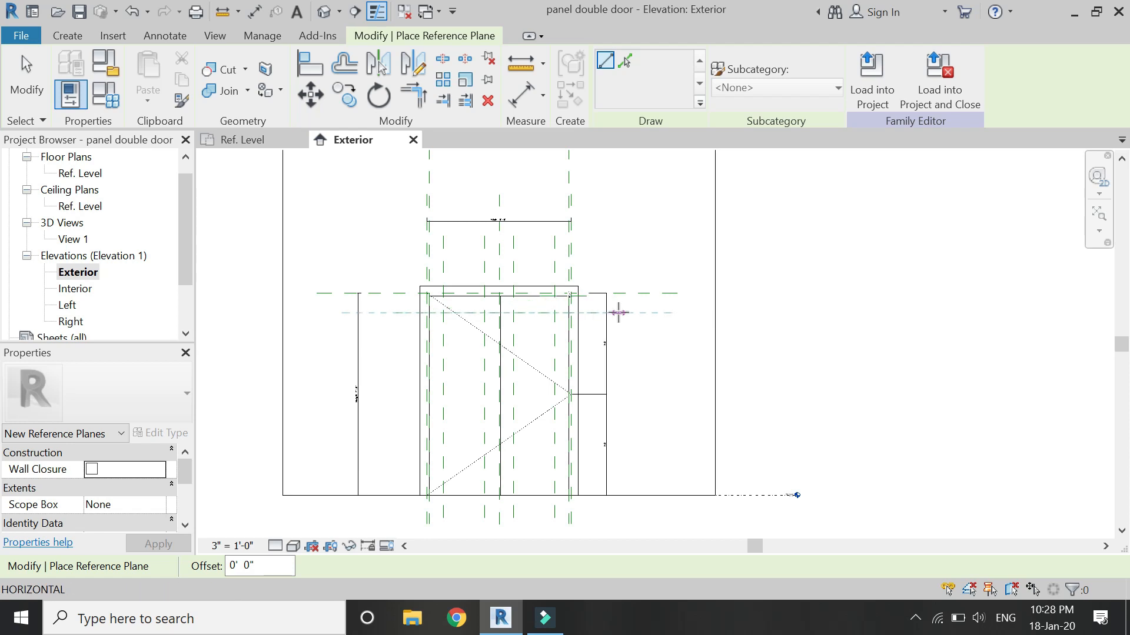
{"action": "left_click", "coordinate": [618, 312]}
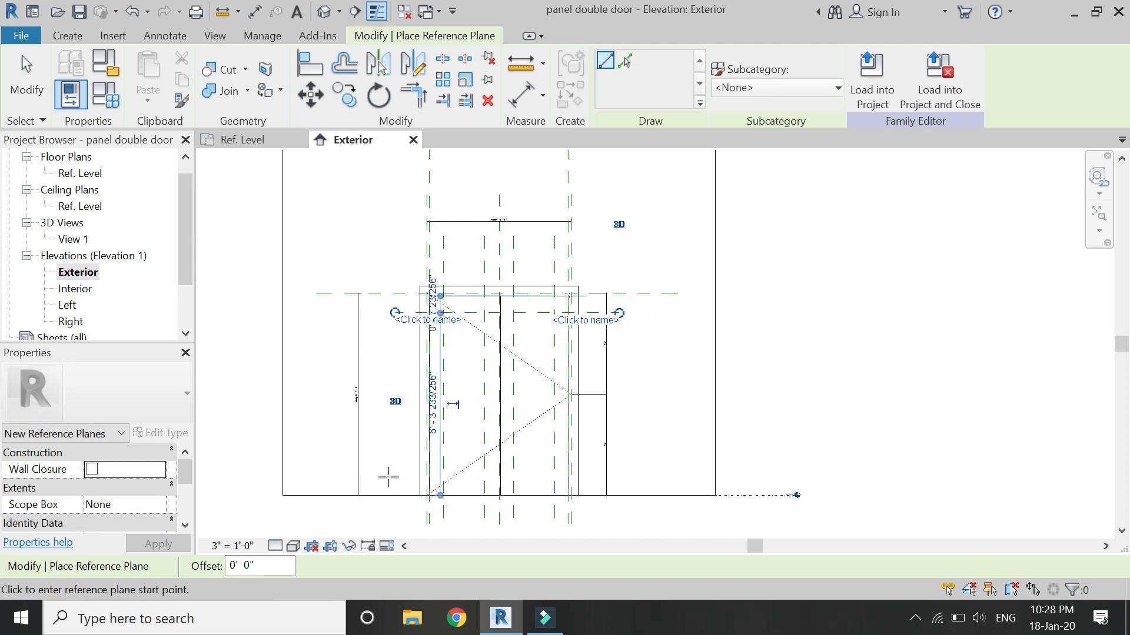
{"action": "left_click", "coordinate": [393, 480]}
{"action": "left_click", "coordinate": [644, 481]}
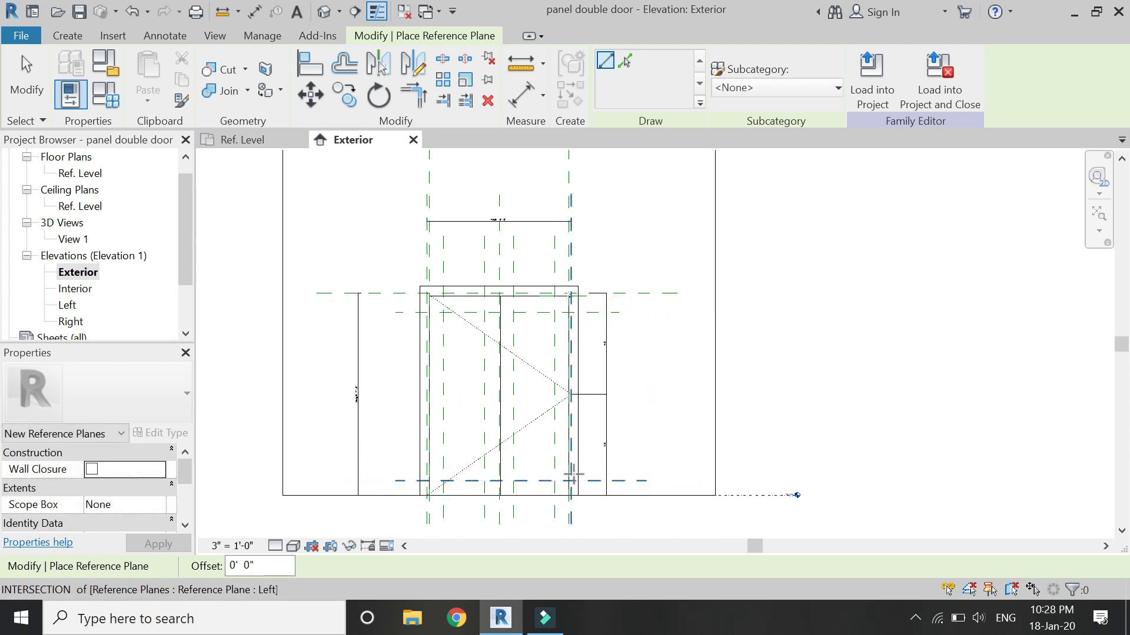
{"action": "key", "text": "Escape"}
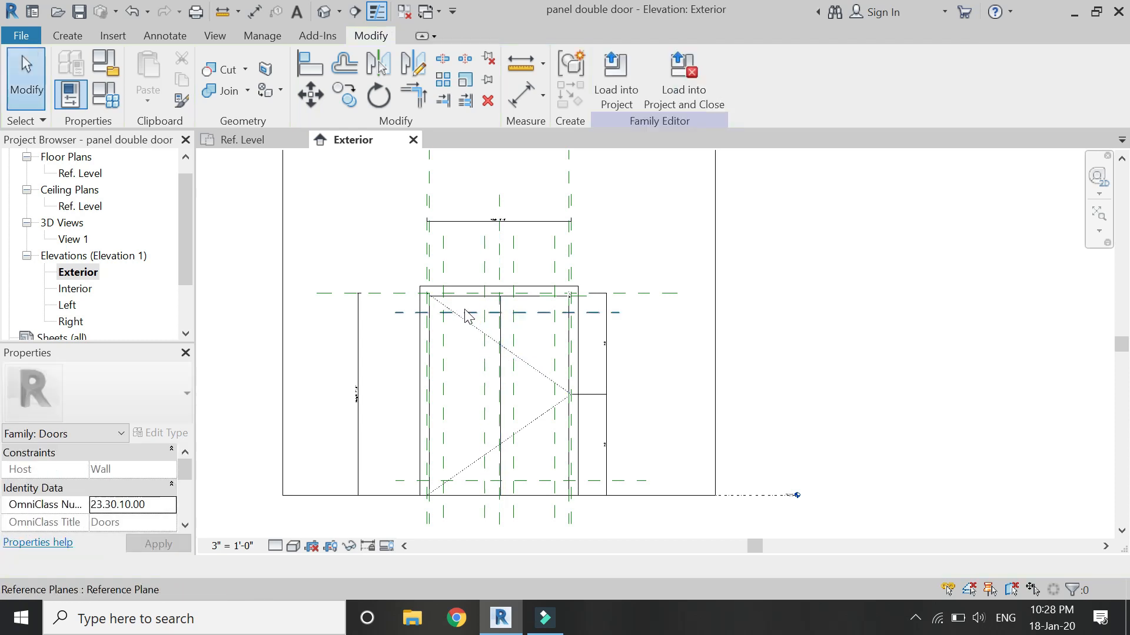
- Position the upper horizontal reference plane 4" below the top edge of the door panels
{"action": "scroll", "coordinate": [436, 291], "scroll_direction": "up", "scroll_amount": 2}
{"action": "scroll", "coordinate": [436, 292], "scroll_direction": "up", "scroll_amount": 2}
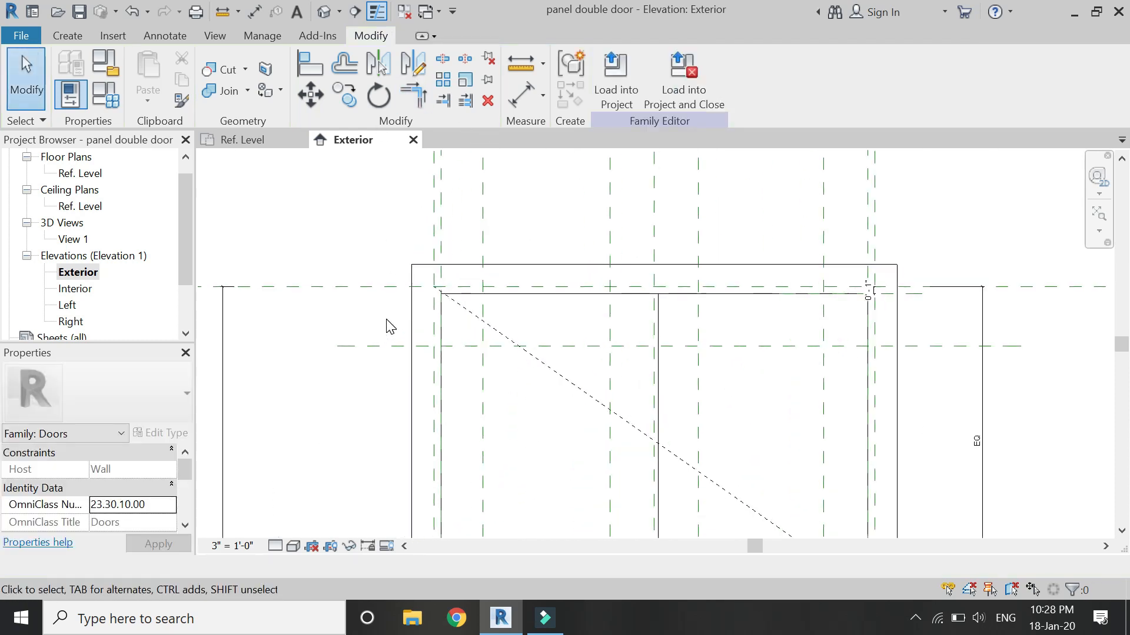
{"action": "left_click", "coordinate": [373, 346]}
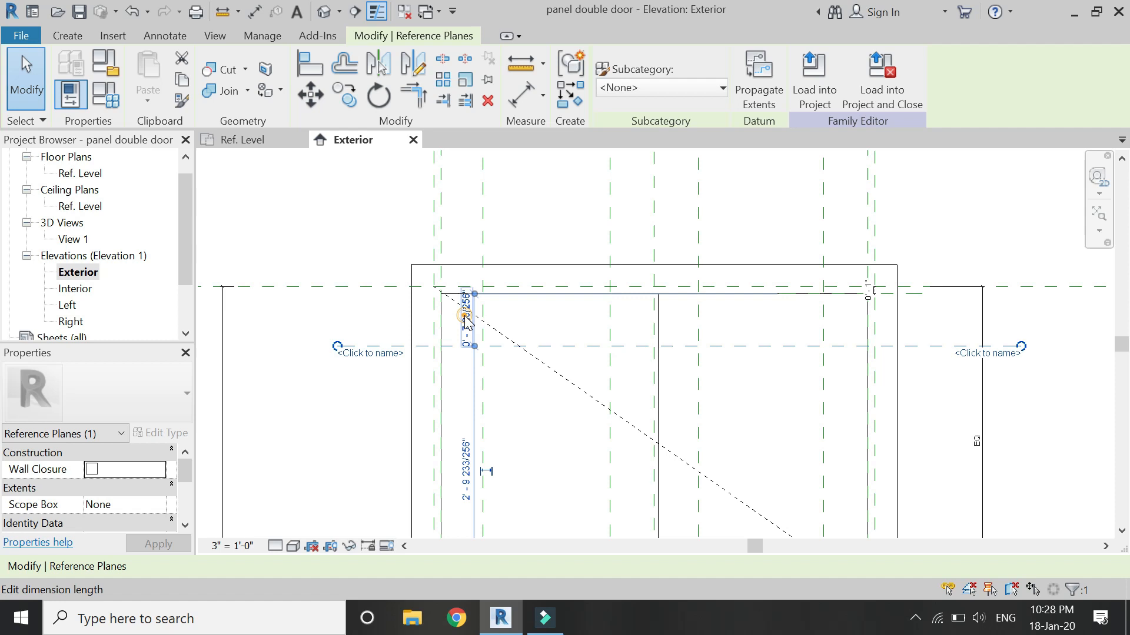
{"action": "left_click", "coordinate": [466, 319]}
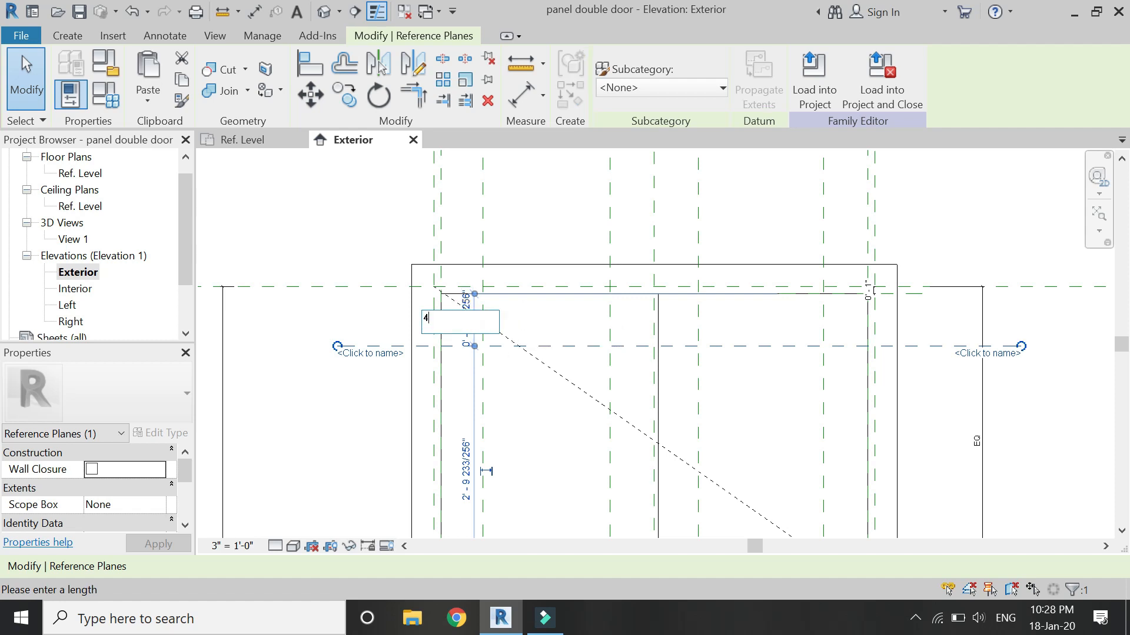
{"action": "type", "text": "4"}
{"action": "key", "text": "Return"}
- Position the left-hand panel's vertical reference planes 4" from its outer edge and 4" from the centre plane
{"action": "left_click", "coordinate": [483, 208]}
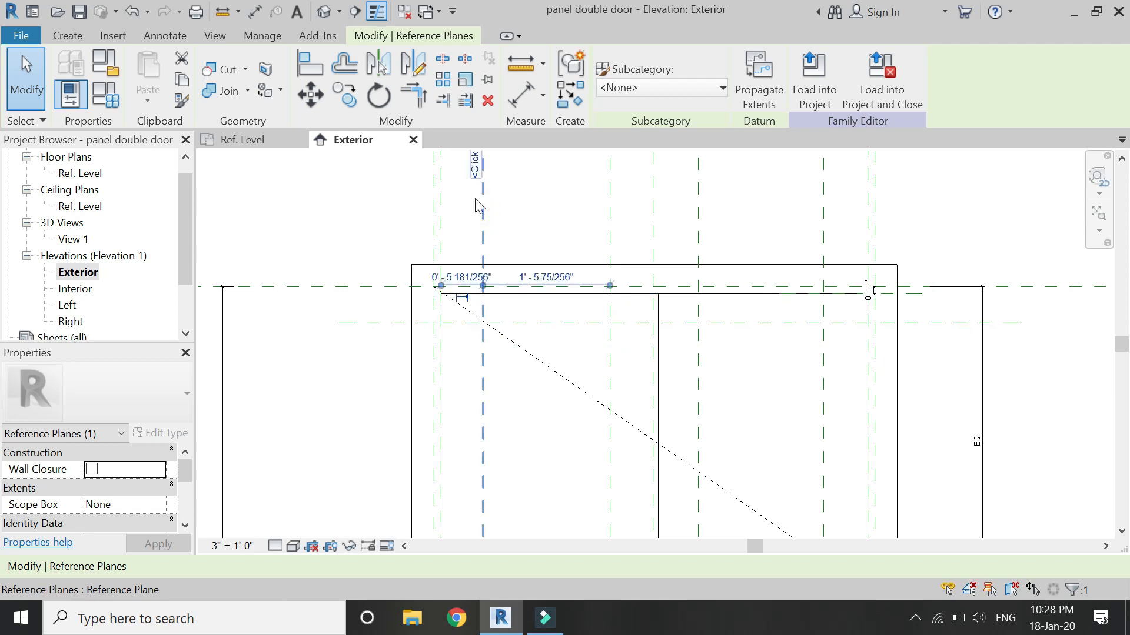
{"action": "left_click", "coordinate": [461, 278]}
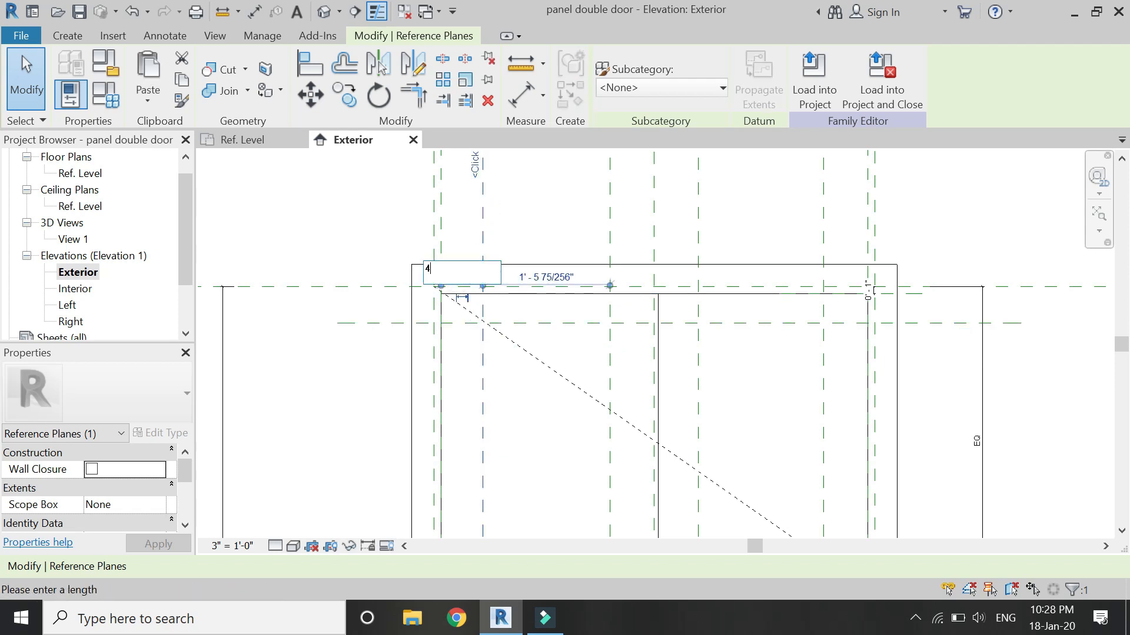
{"action": "type", "text": "4\""}
{"action": "key", "text": "Return"}
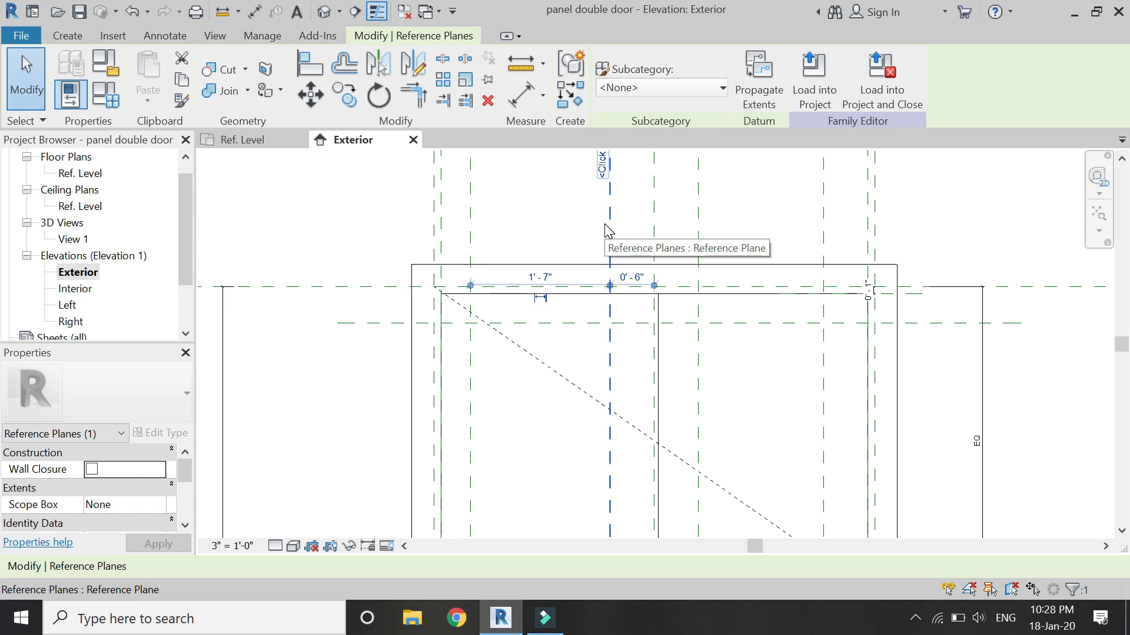
{"action": "left_click", "coordinate": [635, 276]}
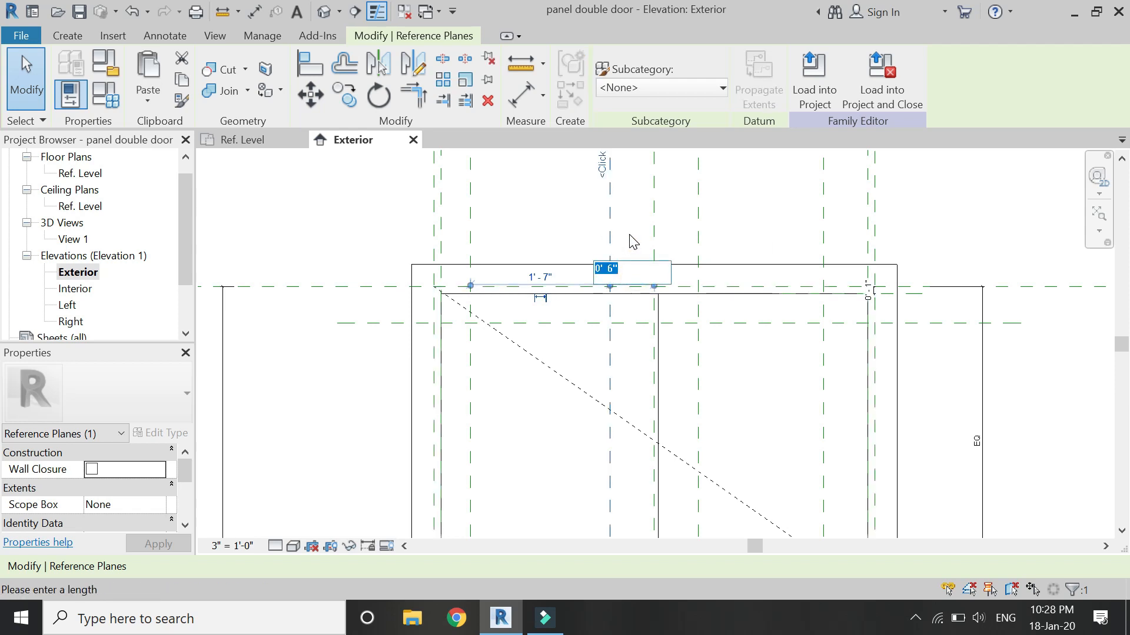
{"action": "key", "text": "Return"}
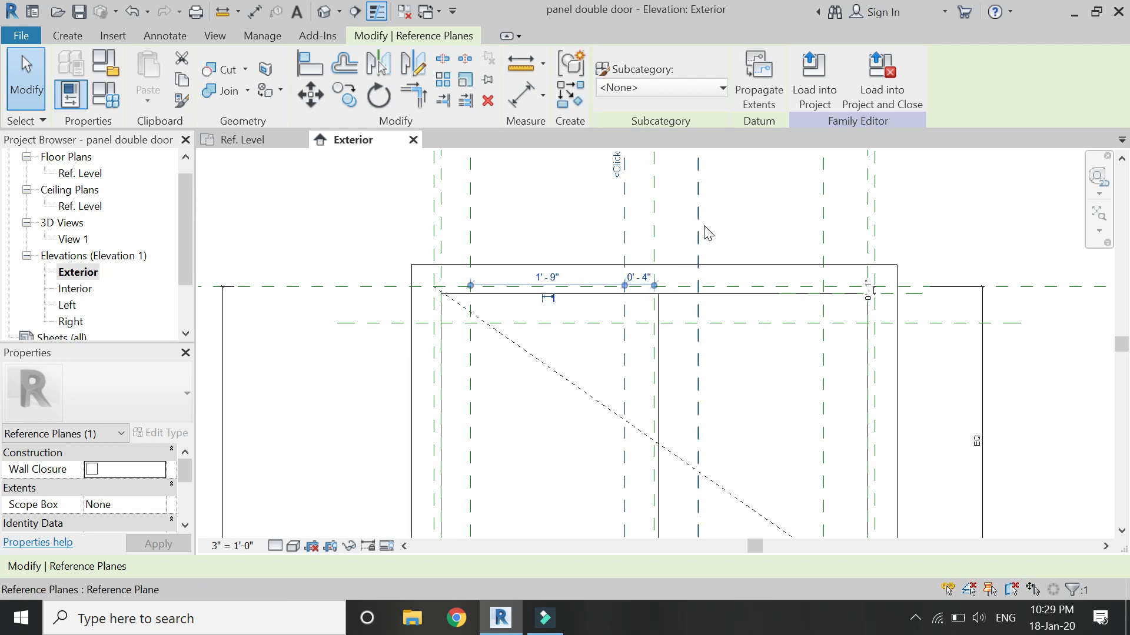
- Add an aligned dimension between the centre plane and the right-hand panel's inner vertical reference plane
{"action": "scroll", "coordinate": [700, 252], "scroll_direction": "up", "scroll_amount": 3}
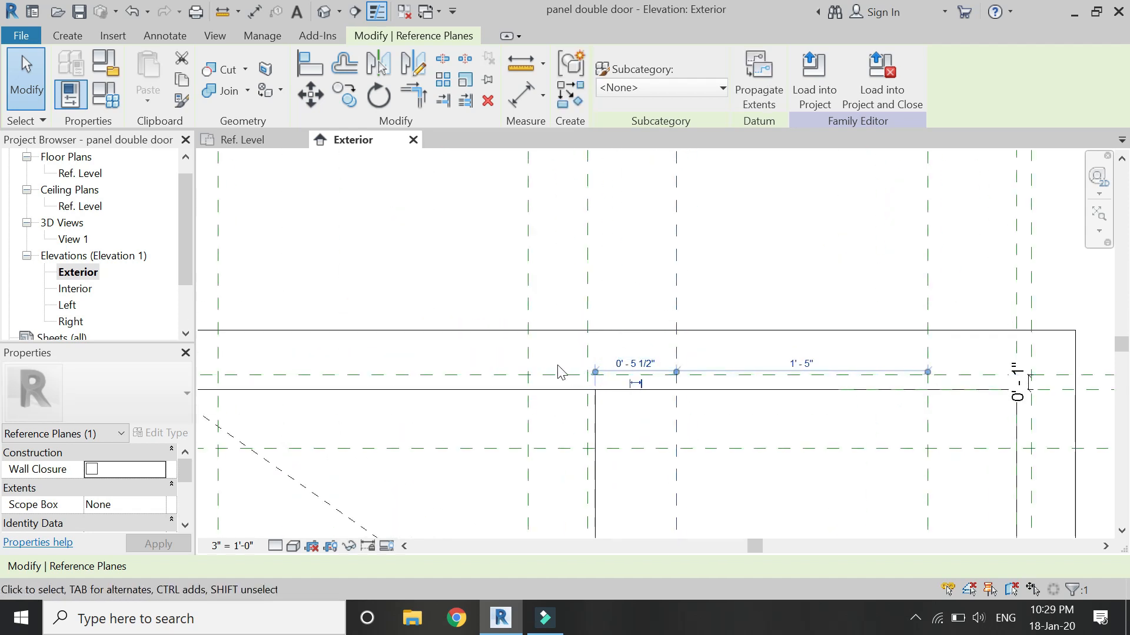
{"action": "key", "text": "Escape"}
{"action": "left_click", "coordinate": [521, 94]}
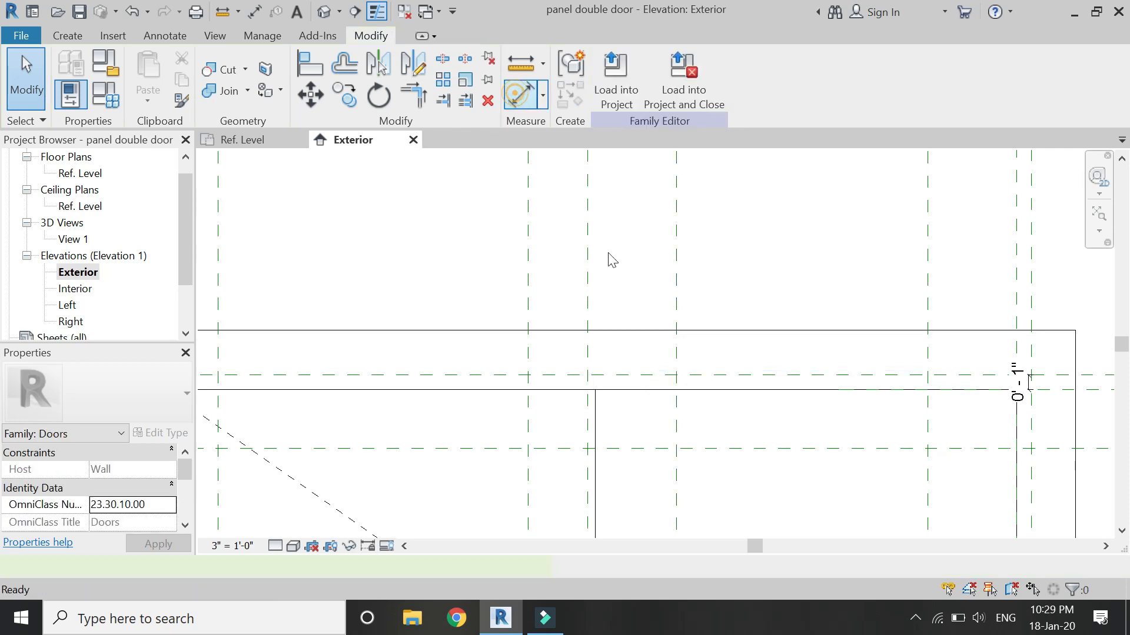
{"action": "left_click", "coordinate": [588, 294]}
{"action": "left_click", "coordinate": [676, 291]}
{"action": "left_click", "coordinate": [735, 271]}
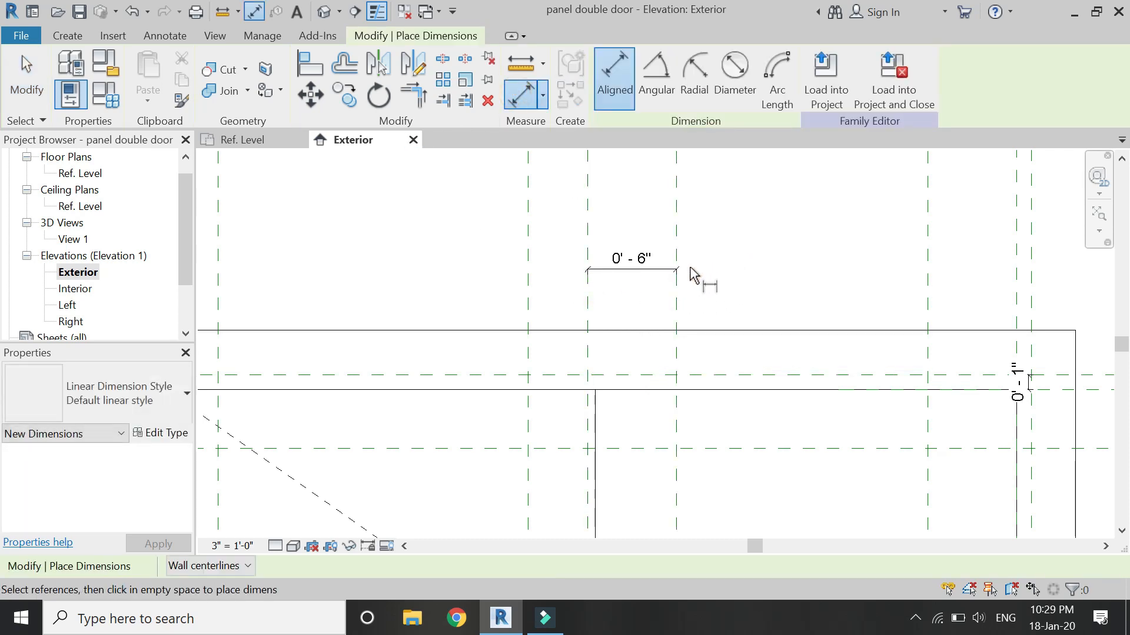
{"action": "key", "text": "Escape"}
- Set the distance between the centre plane and the right-hand panel's inner vertical reference plane to 4"
{"action": "left_click", "coordinate": [676, 285]}
{"action": "left_click", "coordinate": [634, 259]}
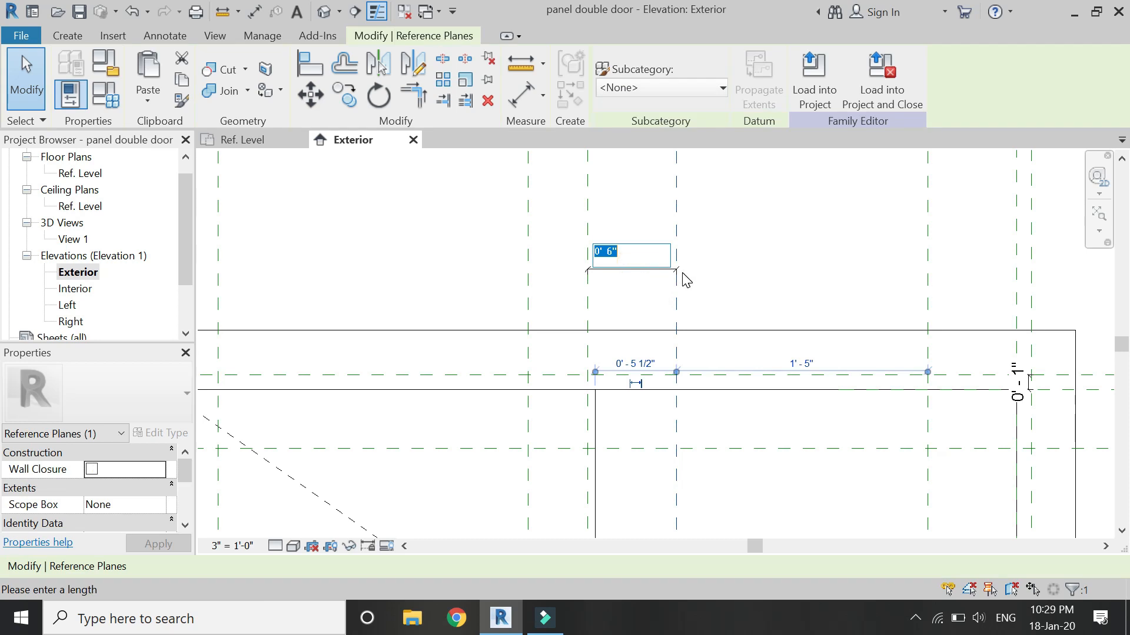
{"action": "type", "text": "4"}
{"action": "key", "text": "Return"}
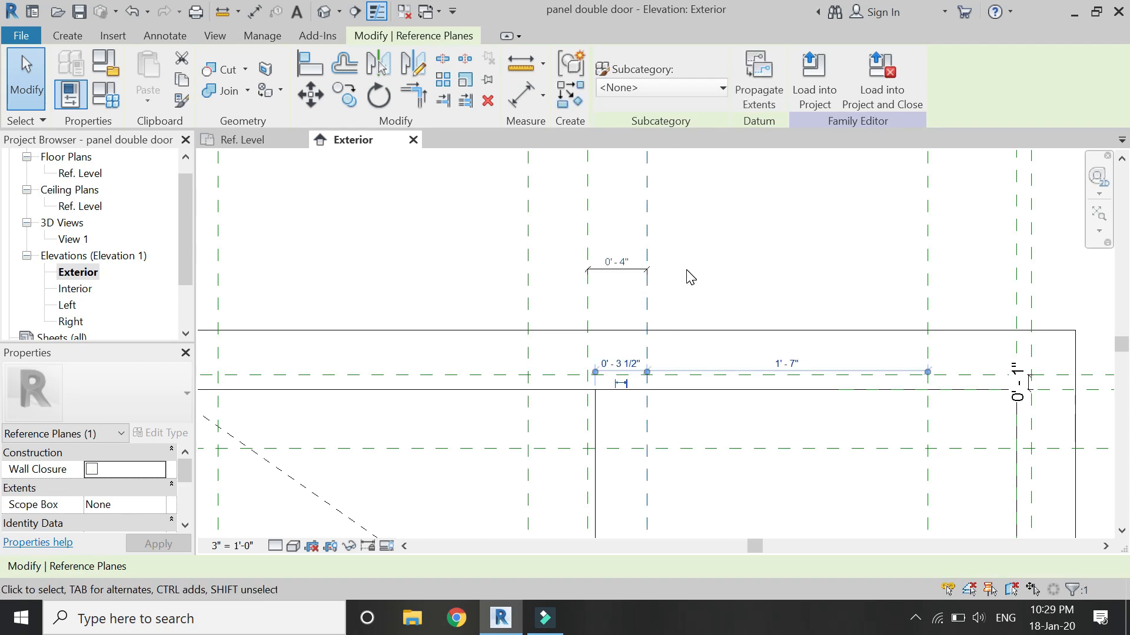
{"action": "key", "text": "Escape"}
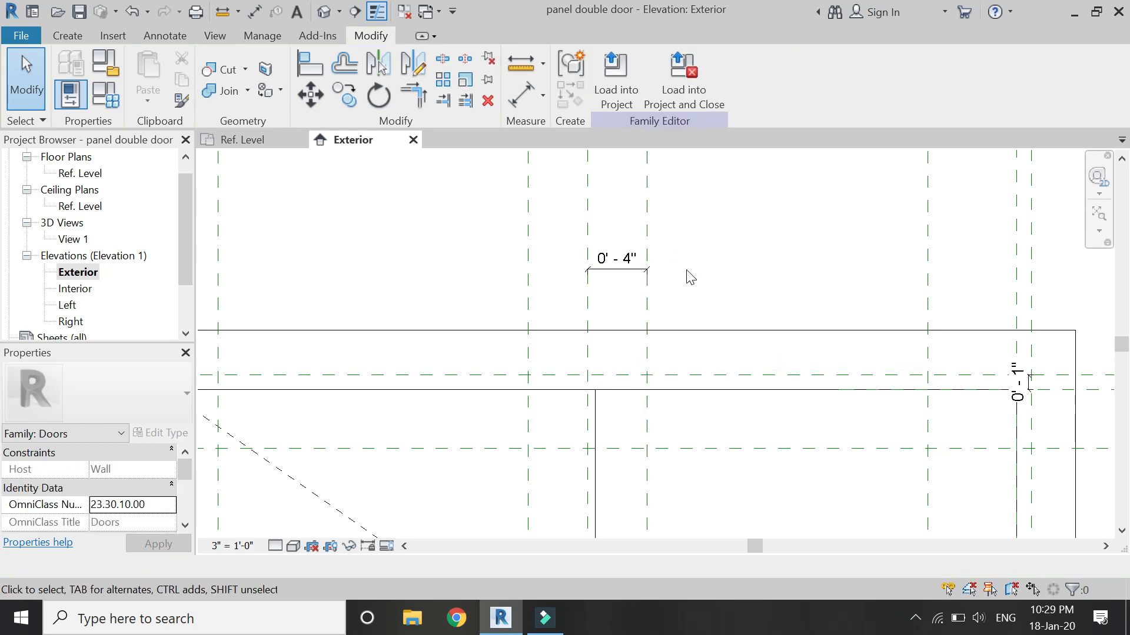
- Position the right-hand panel's outer vertical reference plane 4" in from the panel's outer edge
{"action": "scroll", "coordinate": [525, 221], "scroll_direction": "down", "scroll_amount": 2}
{"action": "scroll", "coordinate": [916, 236], "scroll_direction": "up", "scroll_amount": 2}
{"action": "left_click", "coordinate": [802, 254]}
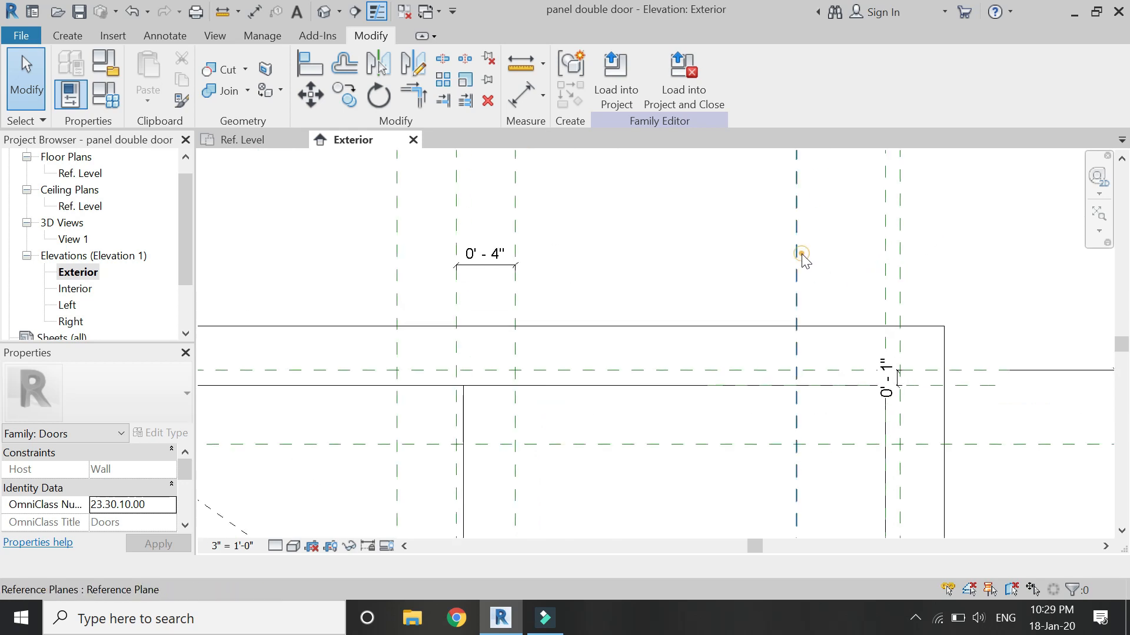
{"action": "left_click", "coordinate": [837, 356]}
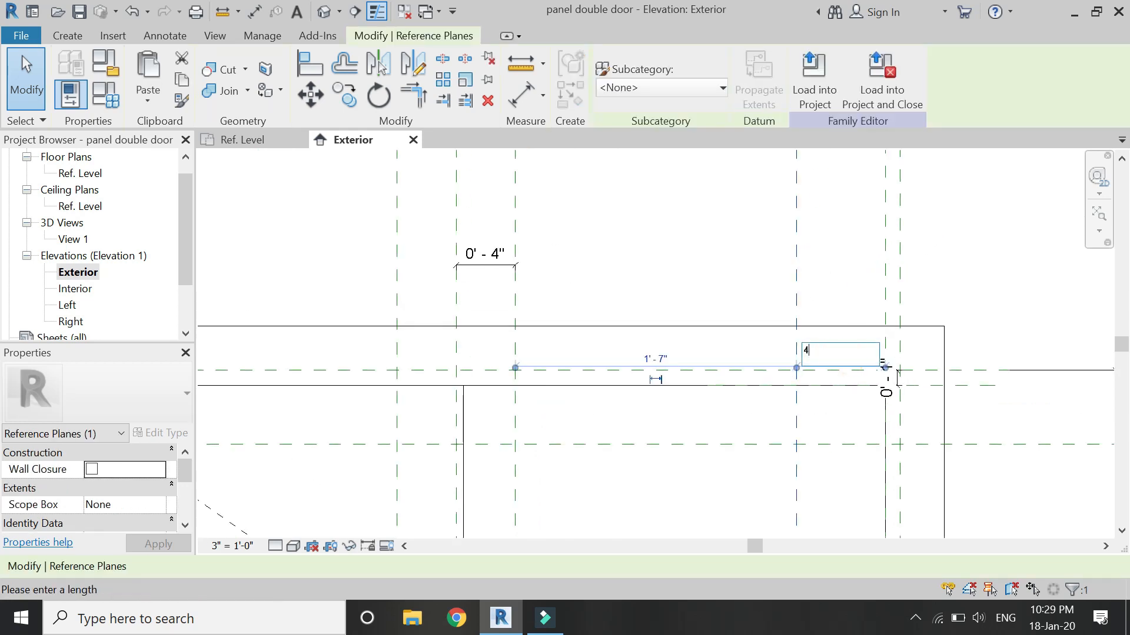
{"action": "key", "text": "Return"}
{"action": "left_click", "coordinate": [857, 263]}
- Position the lower horizontal reference plane 8" above the bottom of the door panels
{"action": "scroll", "coordinate": [622, 198], "scroll_direction": "down", "scroll_amount": 6}
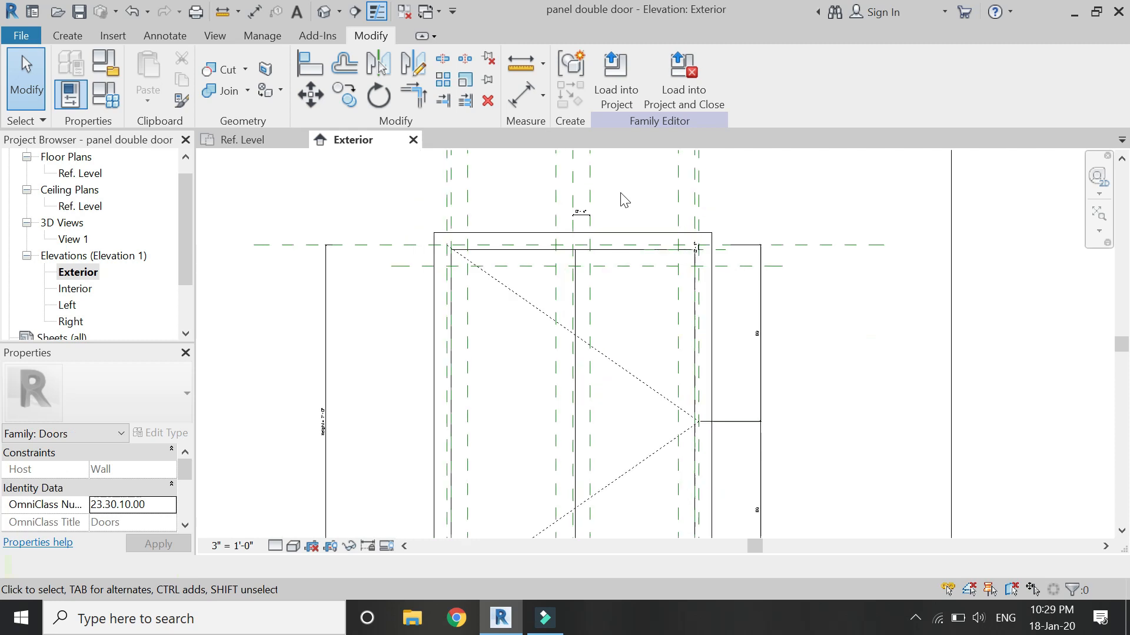
{"action": "scroll", "coordinate": [555, 465], "scroll_direction": "up", "scroll_amount": 5}
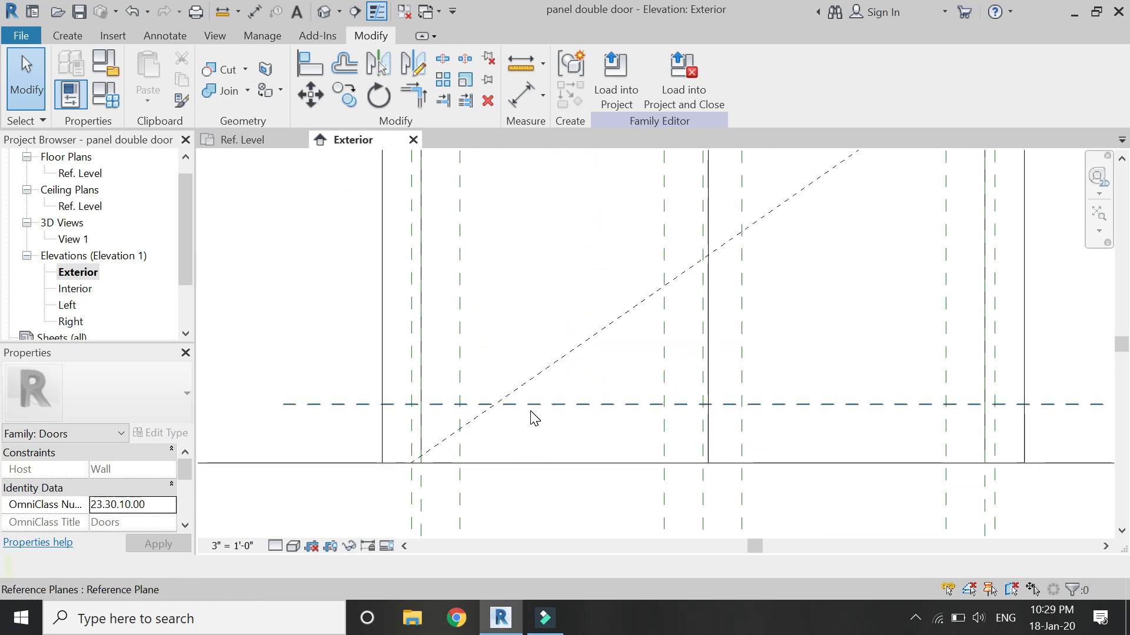
{"action": "left_click", "coordinate": [530, 410]}
{"action": "left_click", "coordinate": [480, 436]}
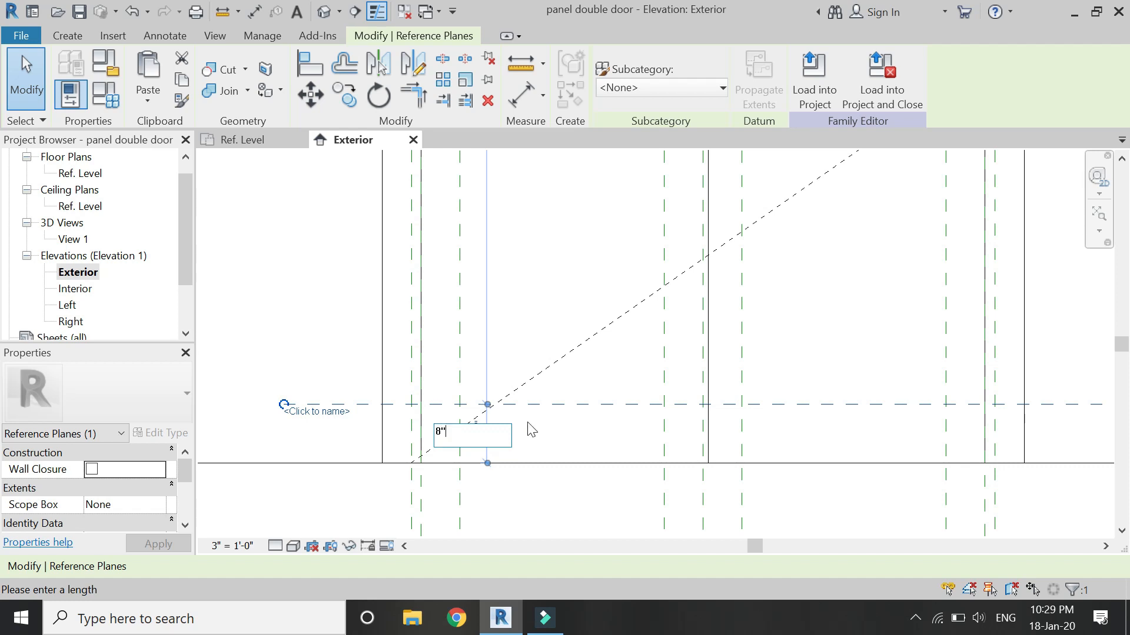
{"action": "key", "text": "Return"}
{"action": "left_click", "coordinate": [543, 425]}
- Add an aligned dimension between the left-hand panel's inner vertical reference plane and the centre plane, in line with the existing one
{"action": "scroll", "coordinate": [467, 484], "scroll_direction": "down", "scroll_amount": 5}
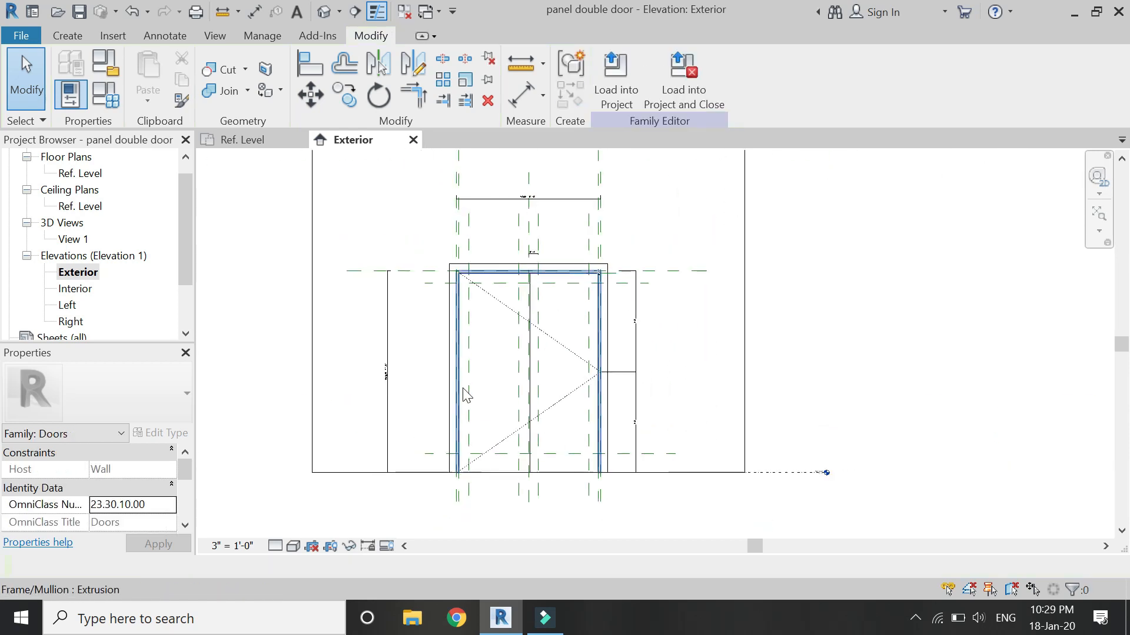
{"action": "scroll", "coordinate": [467, 395], "scroll_direction": "up", "scroll_amount": 2}
{"action": "key", "text": "d"}
{"action": "key", "text": "i"}
{"action": "scroll", "coordinate": [553, 203], "scroll_direction": "up", "scroll_amount": 2}
{"action": "scroll", "coordinate": [550, 195], "scroll_direction": "up", "scroll_amount": 2}
{"action": "left_click", "coordinate": [521, 241]}
{"action": "left_click", "coordinate": [550, 252]}
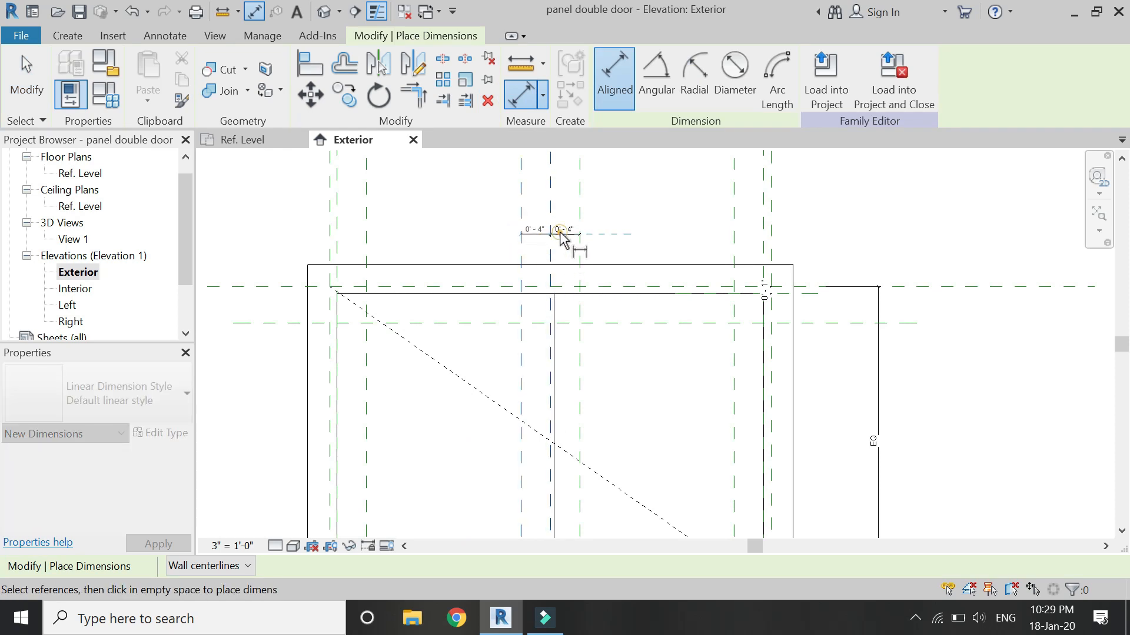
{"action": "left_click", "coordinate": [561, 233]}
- Dimension each panel's outer vertical reference plane from the reference plane at that panel's outer edge
{"action": "left_click", "coordinate": [337, 250]}
{"action": "left_click", "coordinate": [366, 247]}
{"action": "left_click", "coordinate": [383, 239]}
{"action": "left_click", "coordinate": [734, 250]}
{"action": "left_click", "coordinate": [764, 247]}
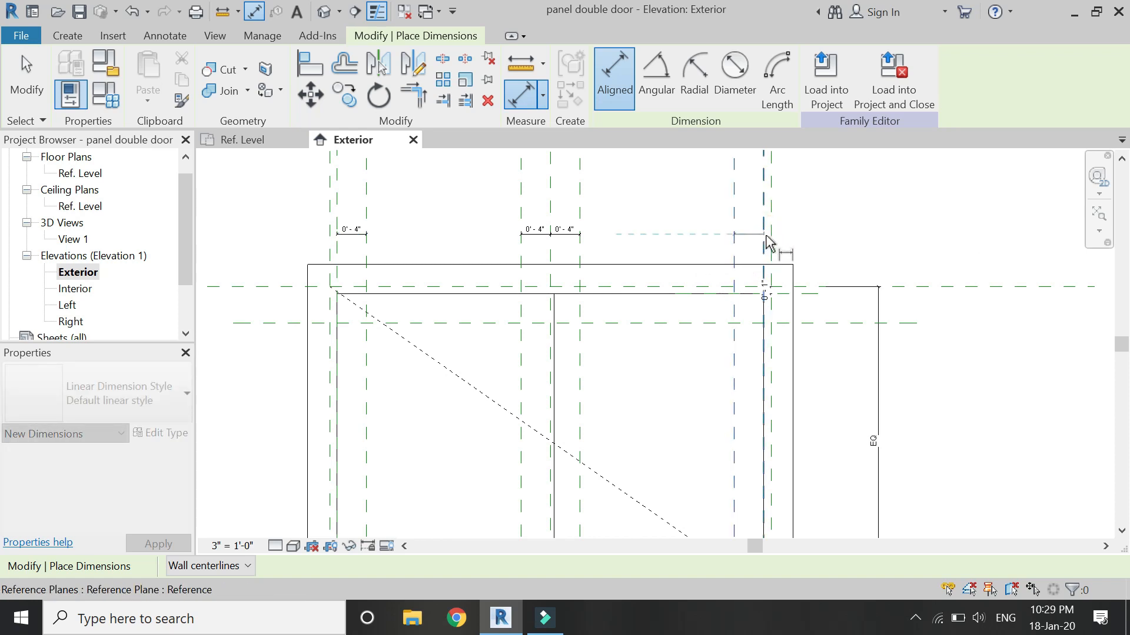
{"action": "left_click", "coordinate": [764, 234]}
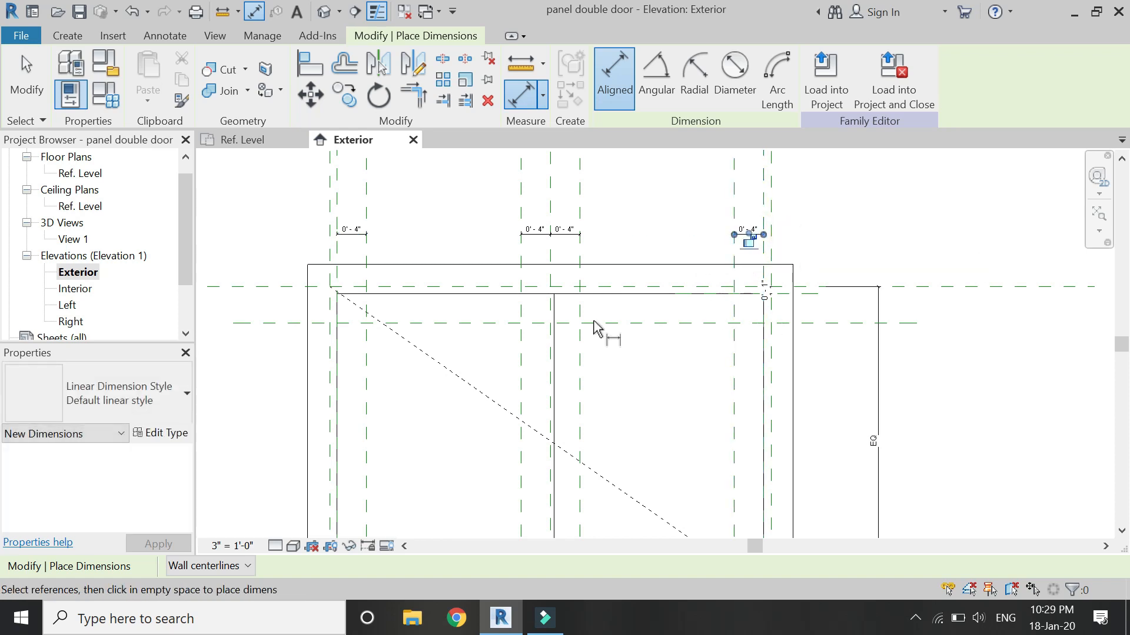
- Dimension the upper horizontal reference plane from the panels' top edge and the lower one from the reference level
{"action": "left_click", "coordinate": [819, 325]}
{"action": "left_click", "coordinate": [938, 381]}
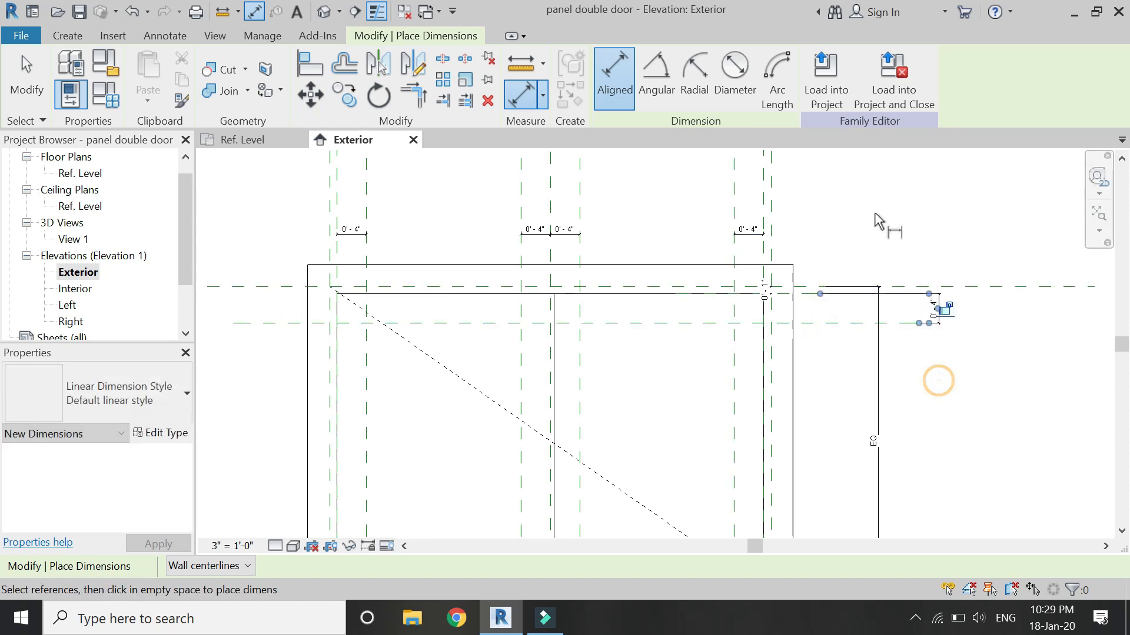
{"action": "scroll", "coordinate": [869, 201], "scroll_direction": "down", "scroll_amount": 3}
{"action": "scroll", "coordinate": [870, 353], "scroll_direction": "up", "scroll_amount": 3}
{"action": "left_click", "coordinate": [888, 335]}
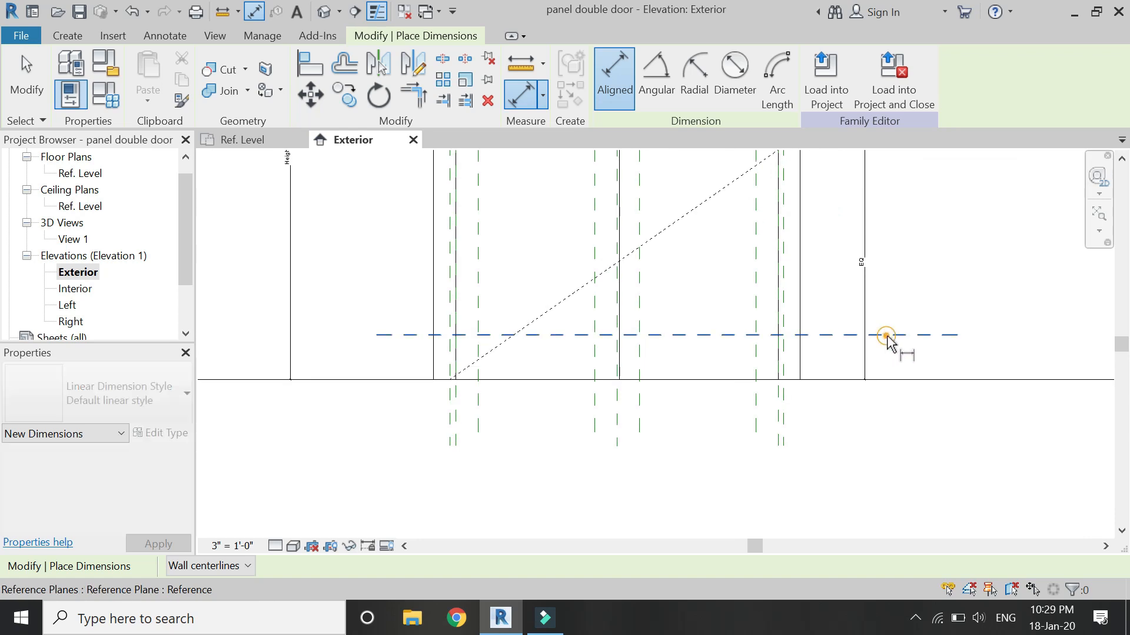
{"action": "scroll", "coordinate": [759, 430], "scroll_direction": "down", "scroll_amount": 3}
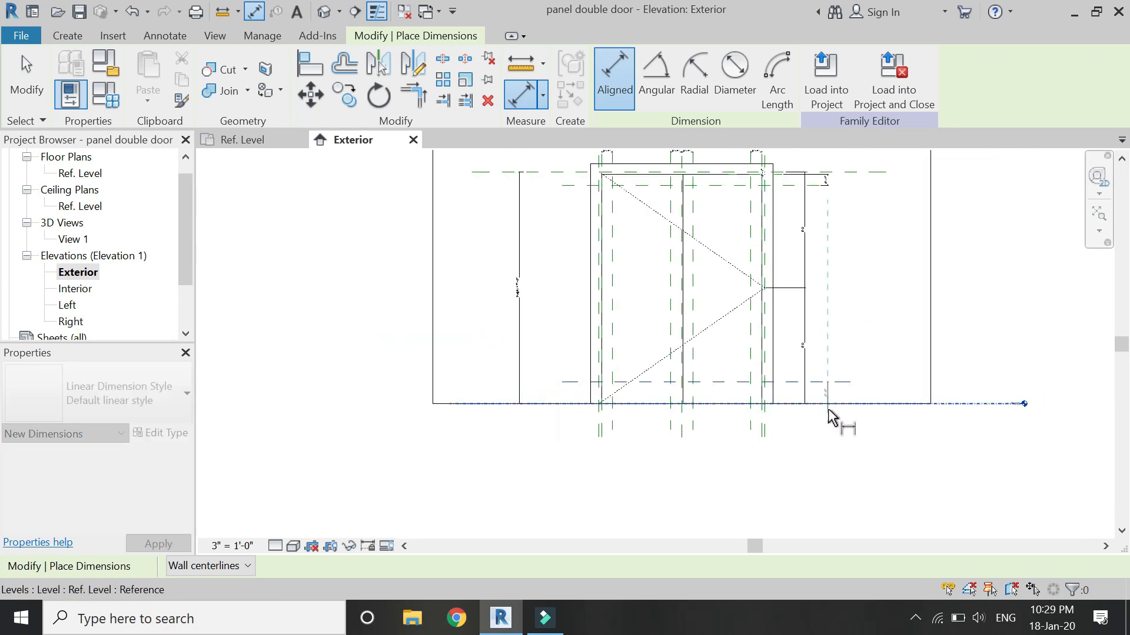
{"action": "left_click", "coordinate": [832, 416]}
{"action": "left_click", "coordinate": [826, 429]}
{"action": "scroll", "coordinate": [800, 288], "scroll_direction": "up", "scroll_amount": 2}
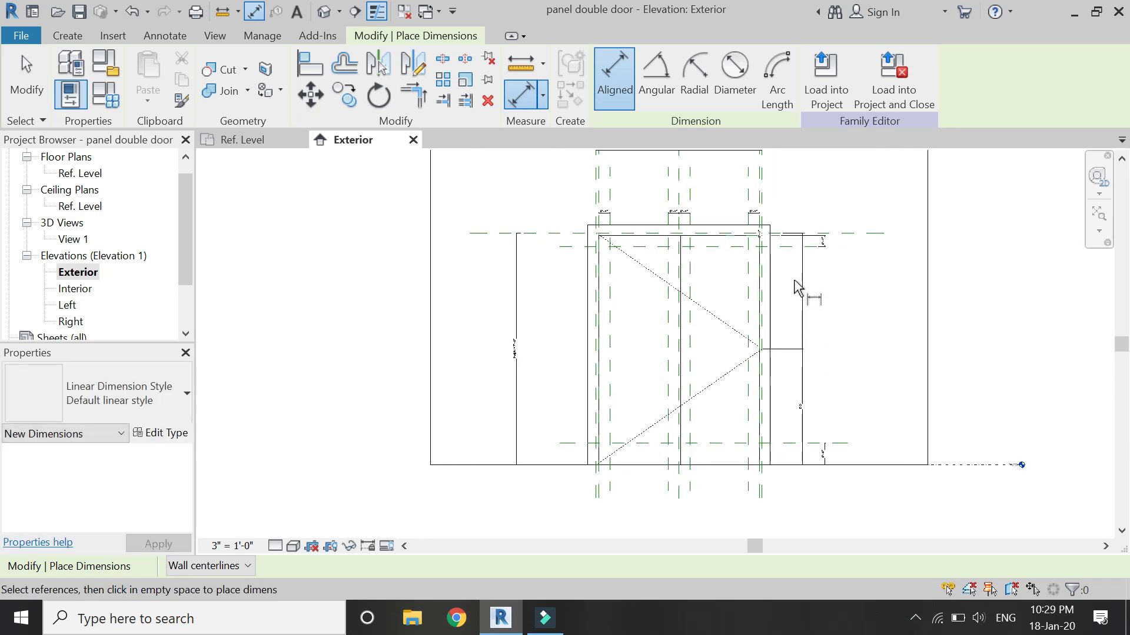
- Lock the 8" and 4" dimensions that position the horizontal and vertical detailing reference planes
{"action": "key", "text": "Escape"}
{"action": "left_click", "coordinate": [828, 481]}
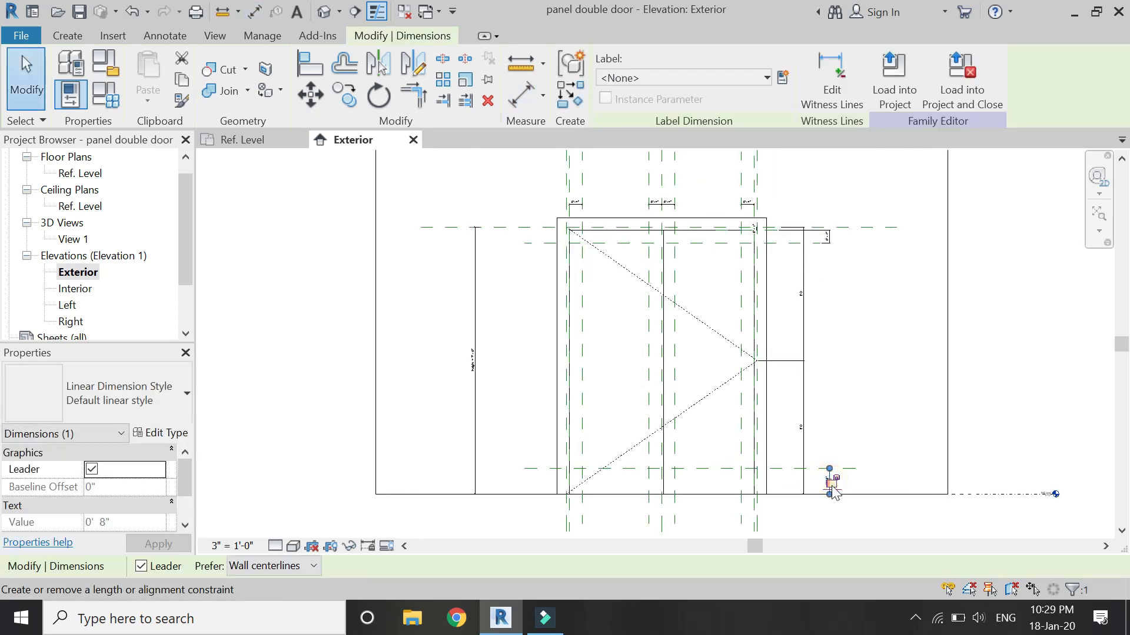
{"action": "left_click_drag", "start_coordinate": [822, 244], "coordinate": [834, 250]}
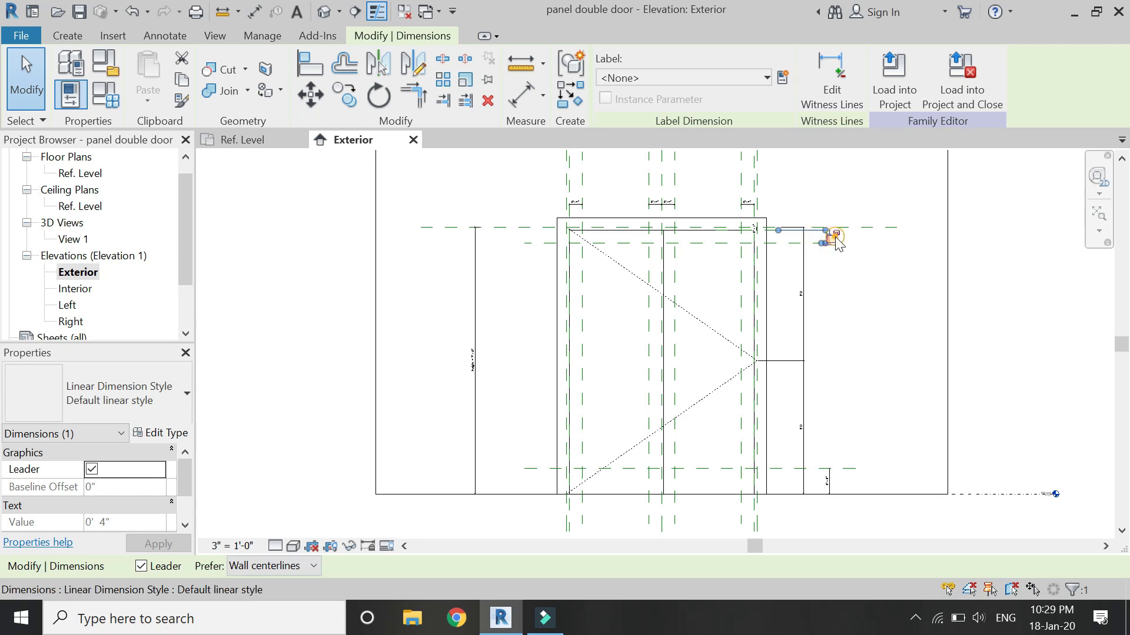
{"action": "scroll", "coordinate": [782, 236], "scroll_direction": "up", "scroll_amount": 3}
{"action": "left_click", "coordinate": [771, 236]}
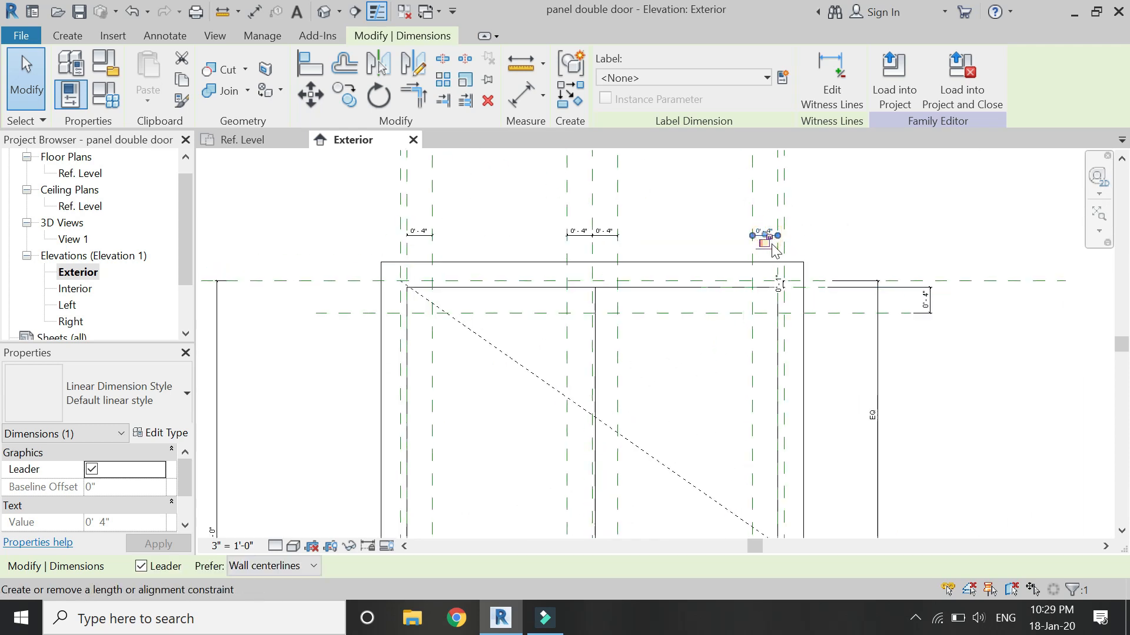
{"action": "left_click", "coordinate": [610, 235]}
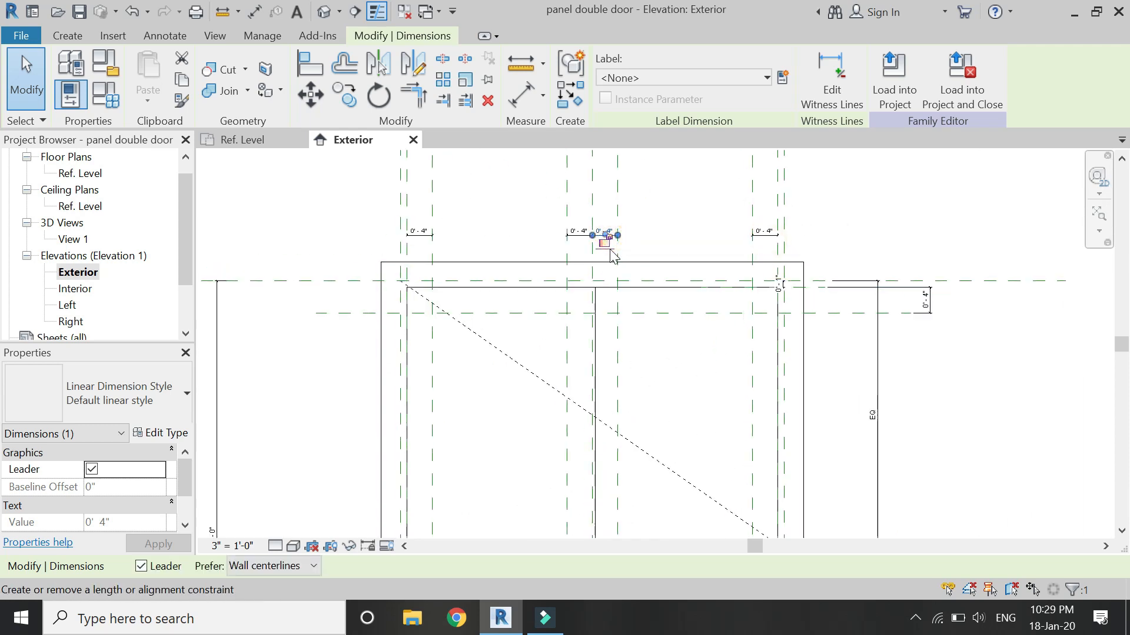
{"action": "left_click", "coordinate": [580, 235]}
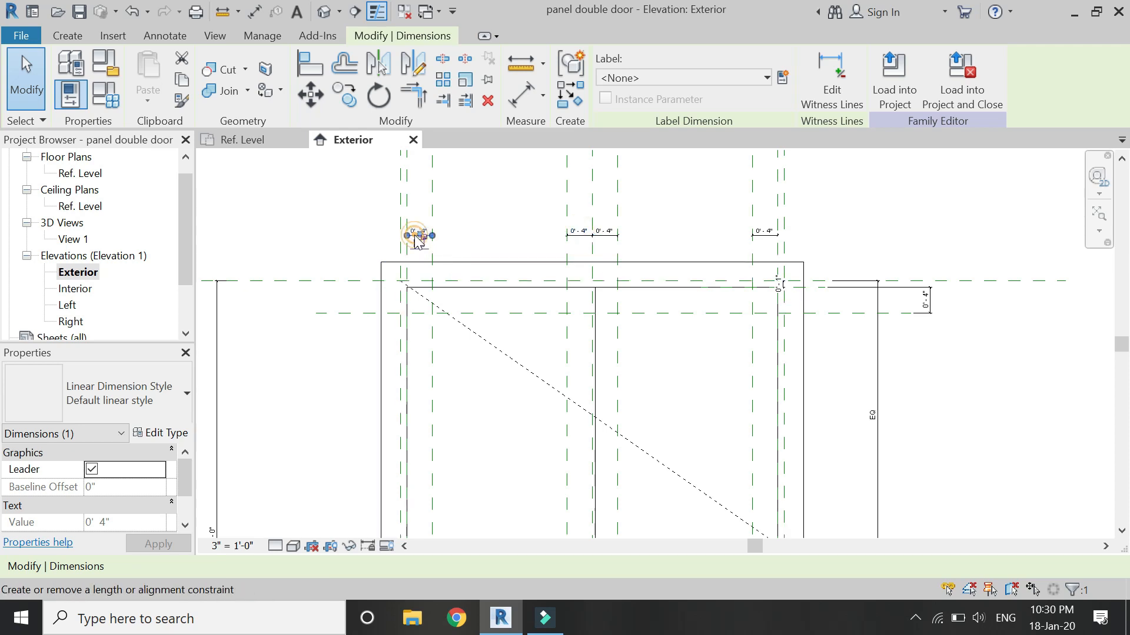
{"action": "scroll", "coordinate": [502, 192], "scroll_direction": "down", "scroll_amount": 3}
{"action": "left_click", "coordinate": [502, 197]}
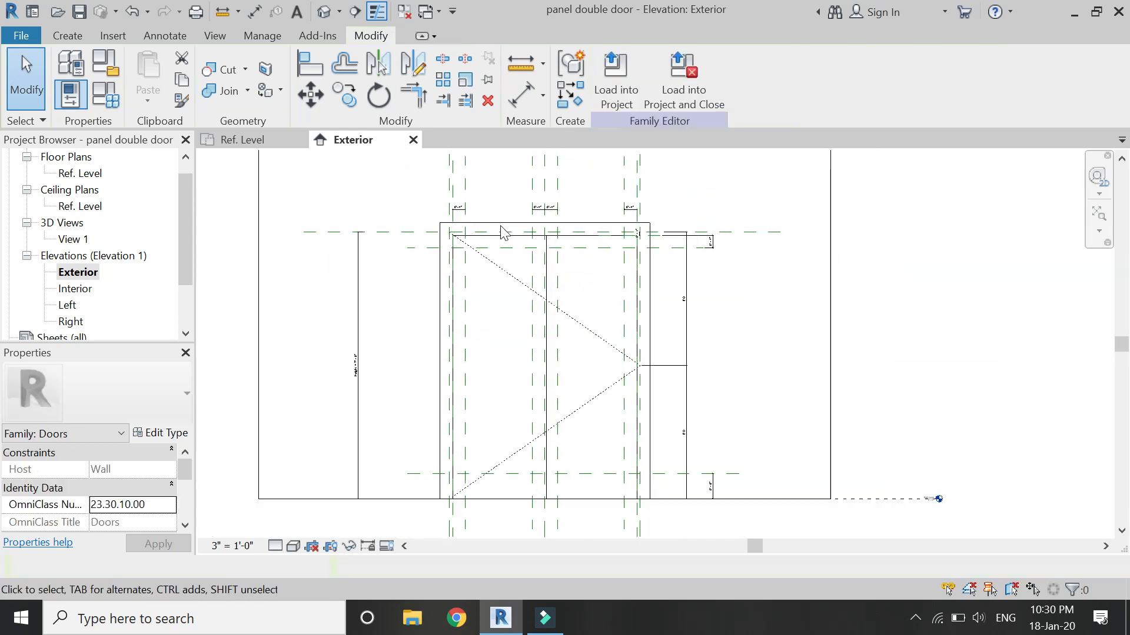
- Draw six horizontal reference planes across both door panels between the upper and lower detailing planes
{"action": "left_click", "coordinate": [68, 35]}
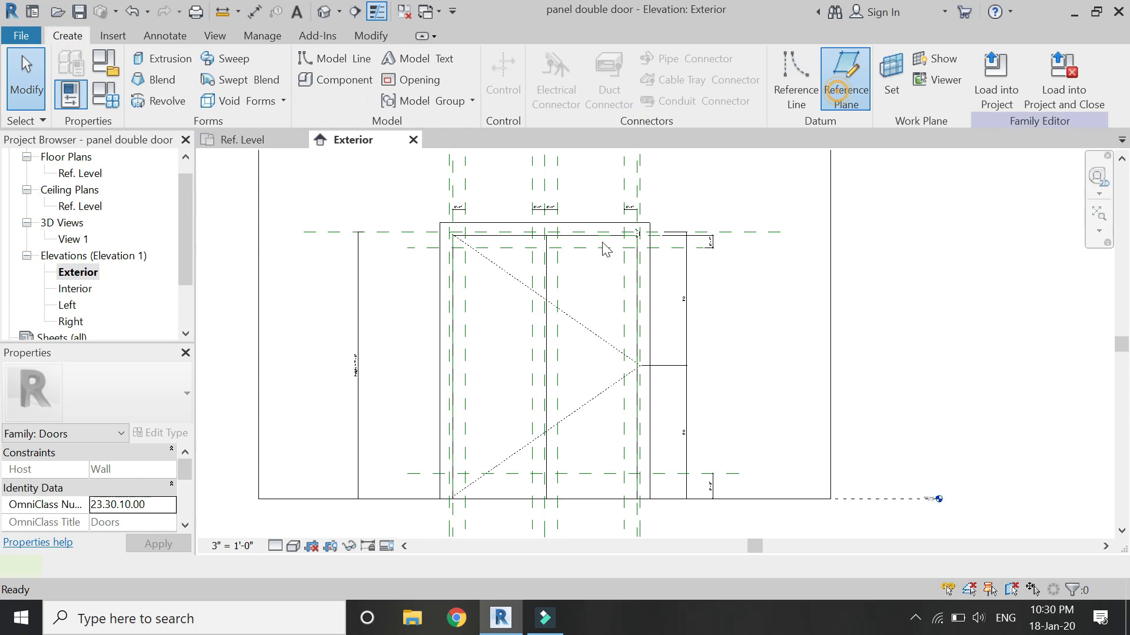
{"action": "left_click", "coordinate": [846, 73]}
{"action": "left_click", "coordinate": [400, 278]}
{"action": "left_click", "coordinate": [714, 277]}
{"action": "left_click", "coordinate": [398, 302]}
{"action": "left_click", "coordinate": [722, 302]}
{"action": "left_click", "coordinate": [407, 331]}
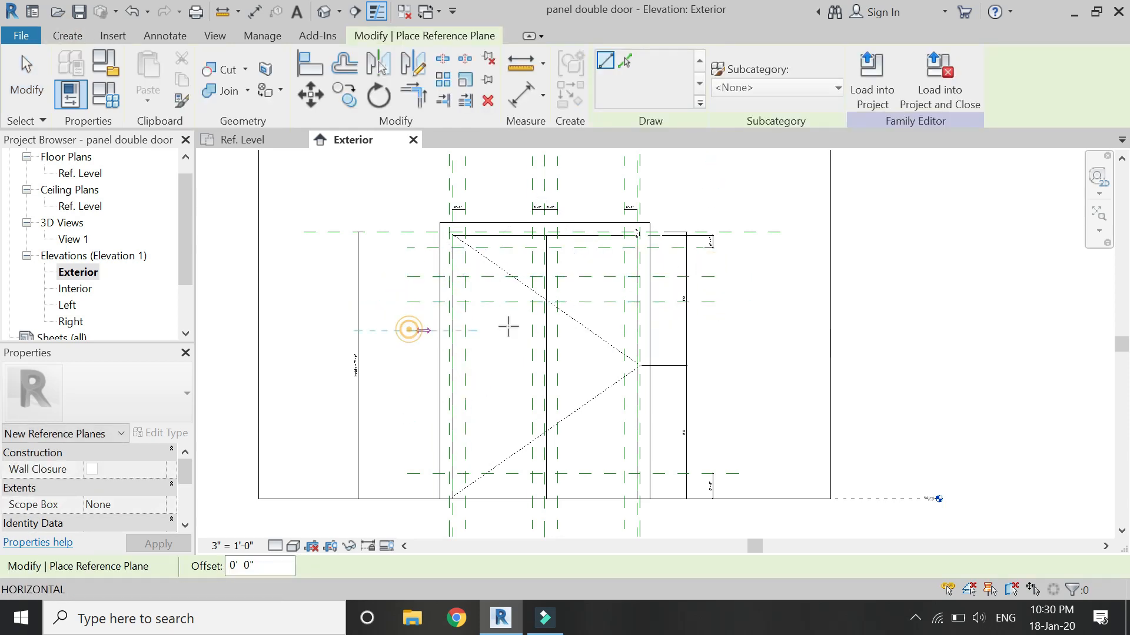
{"action": "left_click", "coordinate": [715, 331]}
{"action": "left_click", "coordinate": [413, 358]}
{"action": "left_click", "coordinate": [714, 359]}
{"action": "left_click", "coordinate": [407, 389]}
{"action": "left_click", "coordinate": [715, 388]}
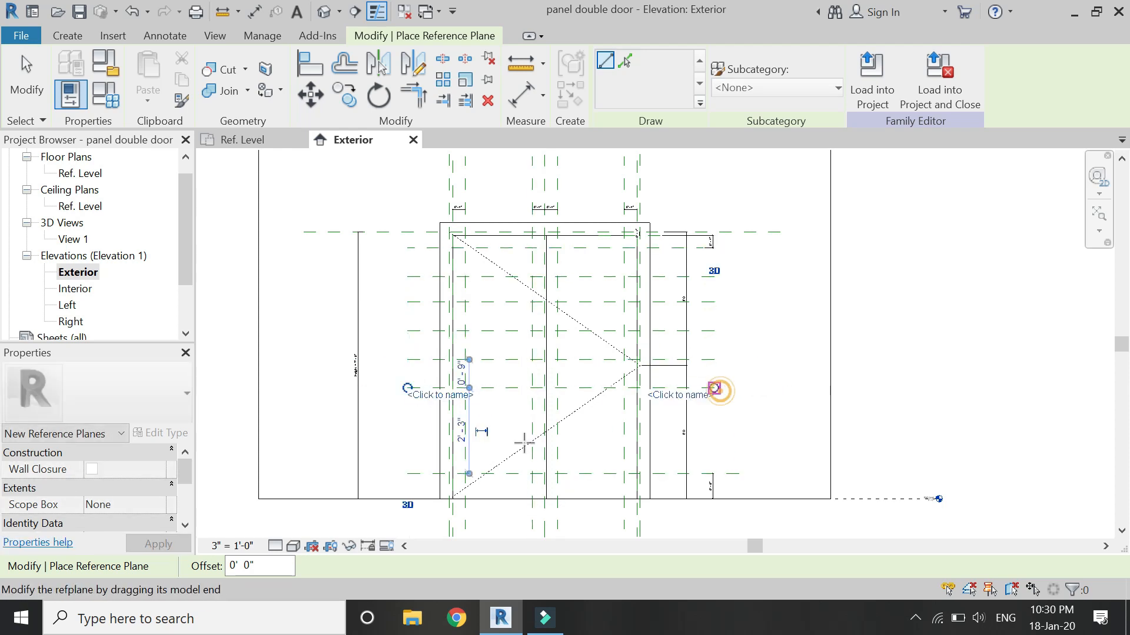
{"action": "left_click", "coordinate": [407, 429]}
{"action": "left_click", "coordinate": [714, 429]}
{"action": "key", "text": "Escape"}
{"action": "key", "text": "Escape"}
- Add a continuous aligned dimension through all eight horizontal detailing reference planes, placed outside the door frame's left side
{"action": "key", "text": "d"}
{"action": "key", "text": "i"}
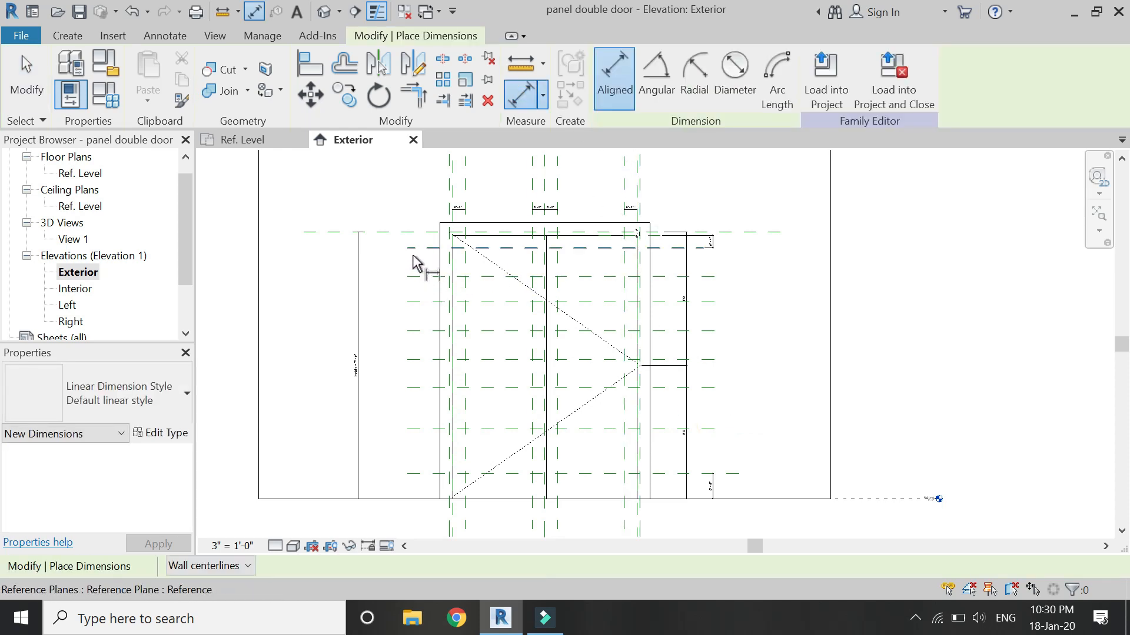
{"action": "left_click", "coordinate": [409, 249]}
{"action": "left_click", "coordinate": [408, 276]}
{"action": "left_click", "coordinate": [412, 302]}
{"action": "left_click", "coordinate": [408, 330]}
{"action": "left_click", "coordinate": [416, 359]}
{"action": "left_click", "coordinate": [416, 388]}
{"action": "left_click", "coordinate": [418, 428]}
{"action": "left_click", "coordinate": [417, 473]}
{"action": "left_click", "coordinate": [380, 425]}
- Apply the EQ constraint to the chained dimension so the horizontal reference planes are evenly spaced
{"action": "scroll", "coordinate": [382, 370], "scroll_direction": "up", "scroll_amount": 3}
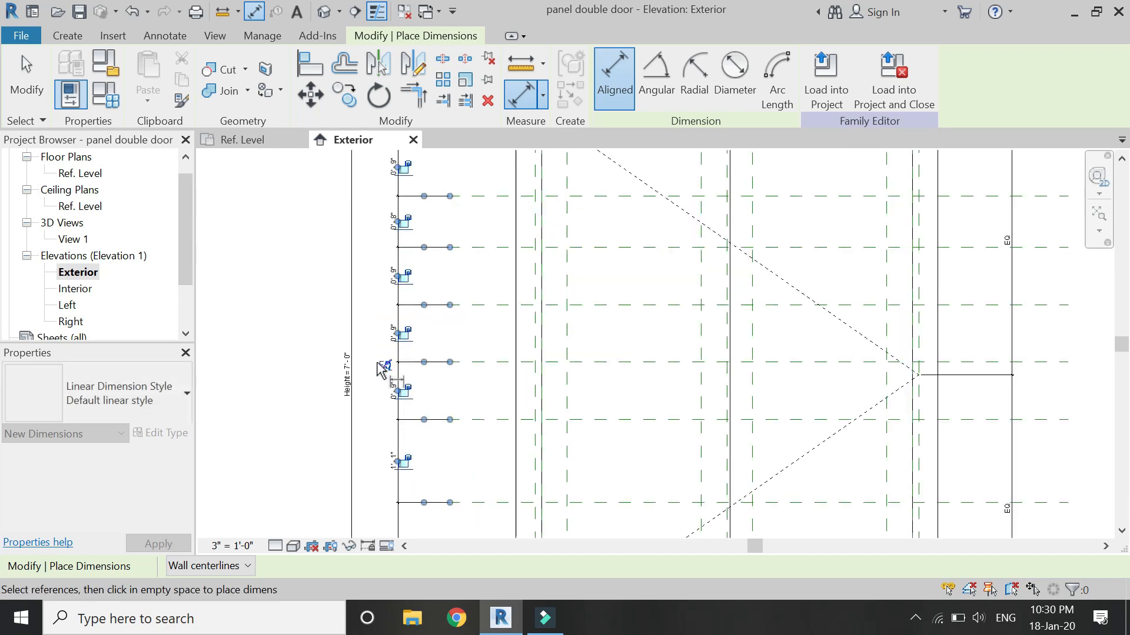
{"action": "left_click", "coordinate": [383, 365]}
{"action": "scroll", "coordinate": [385, 347], "scroll_direction": "down", "scroll_amount": 4}
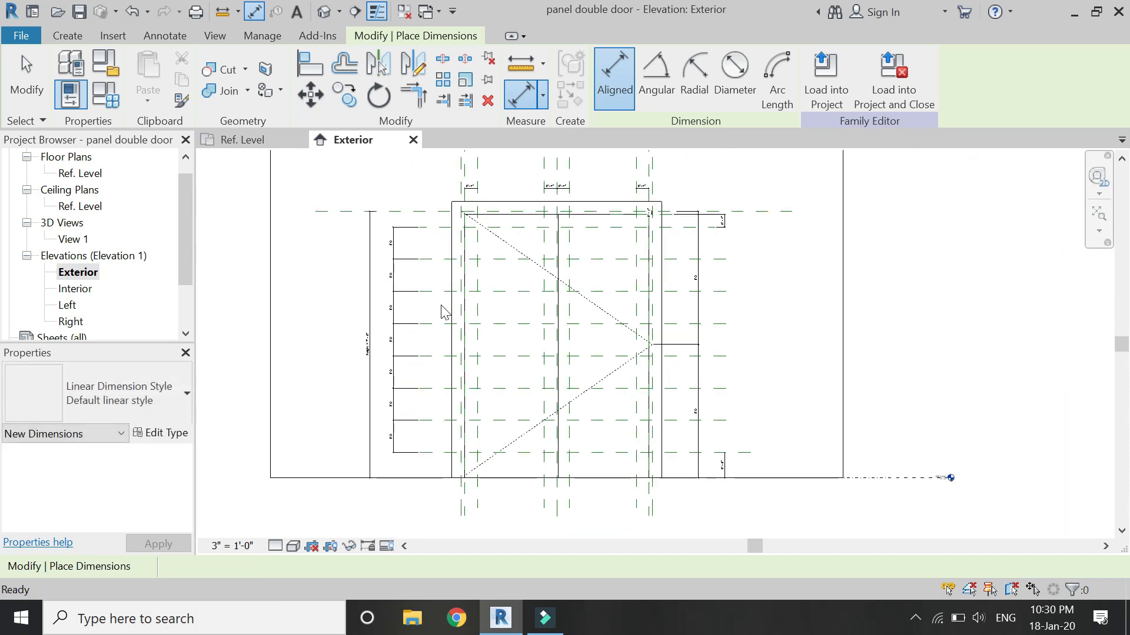
{"action": "key", "text": "Escape"}
{"action": "key", "text": "Escape"}
{"action": "scroll", "coordinate": [574, 303], "scroll_direction": "up", "scroll_amount": 1}
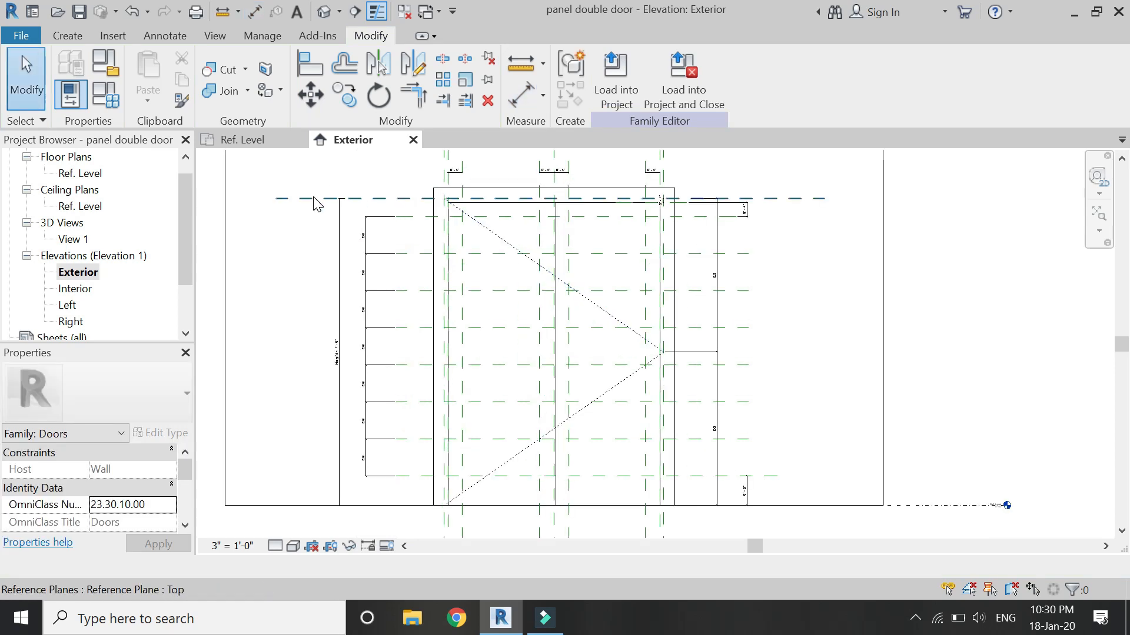
- Start a void sweep with a sketched path and pick the left-hand door panel's face as its work plane
{"action": "left_click", "coordinate": [70, 34]}
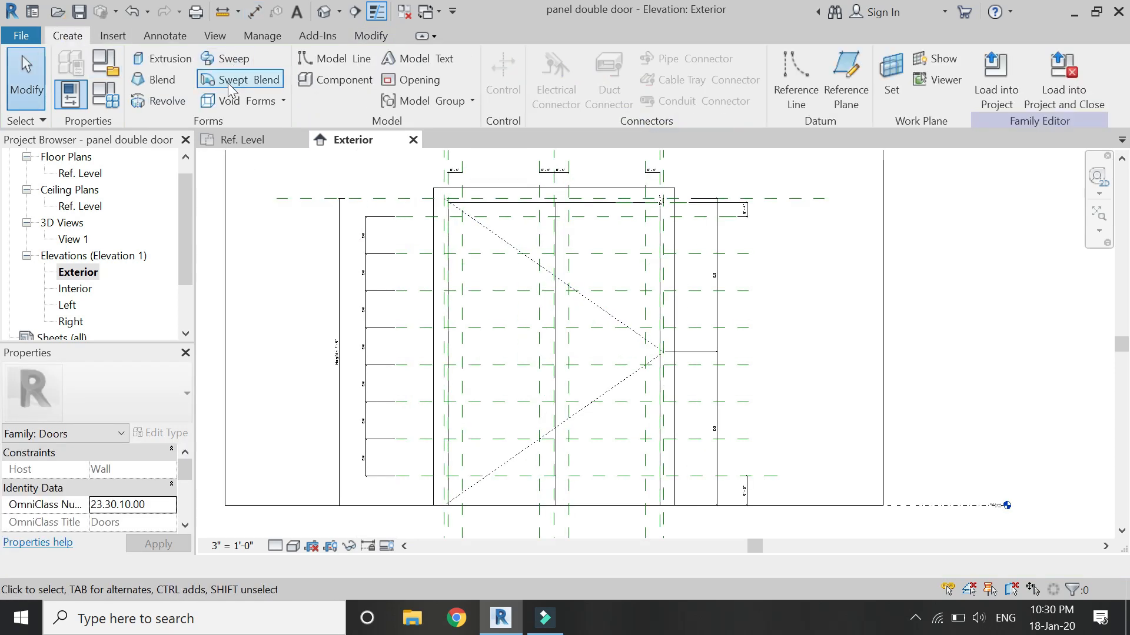
{"action": "left_click", "coordinate": [243, 101]}
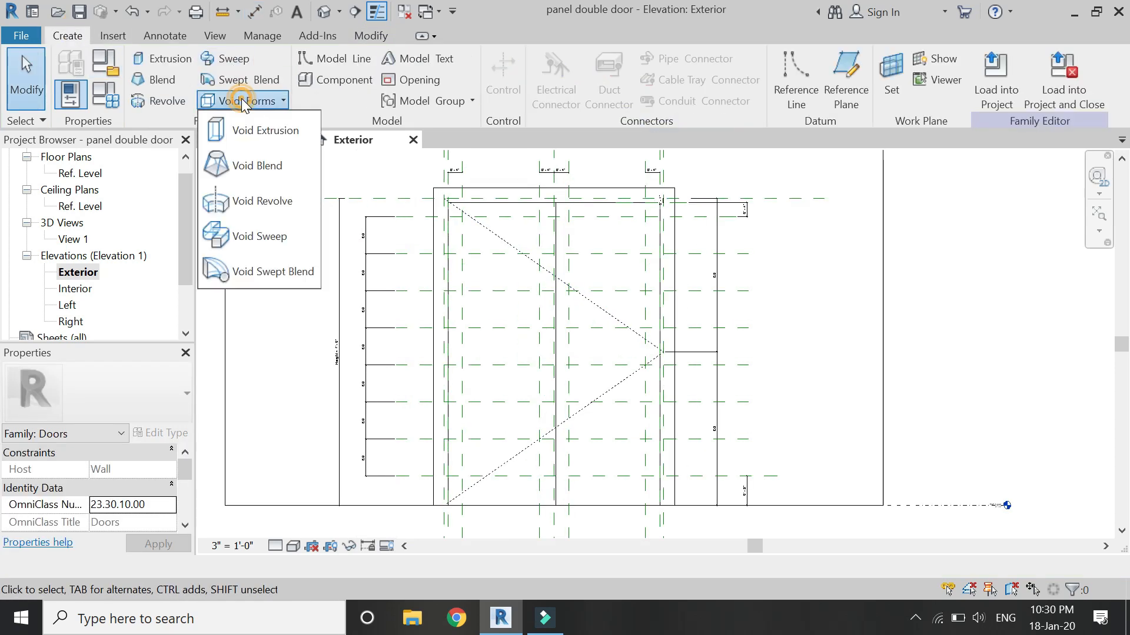
{"action": "left_click", "coordinate": [268, 238]}
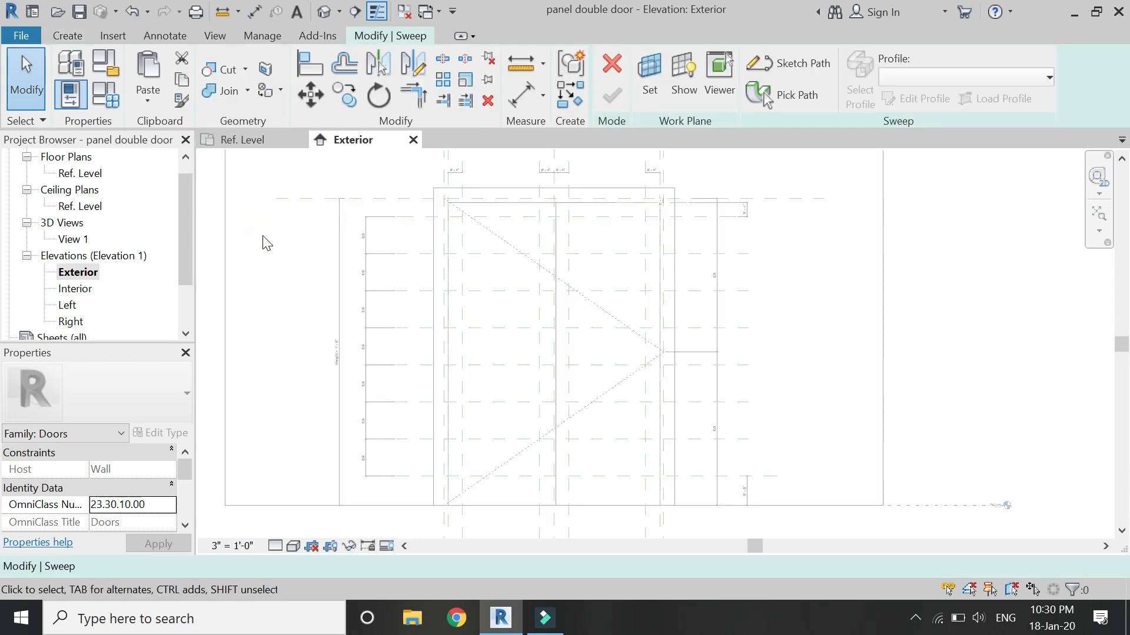
{"action": "left_click", "coordinate": [774, 62]}
{"action": "left_click", "coordinate": [765, 71]}
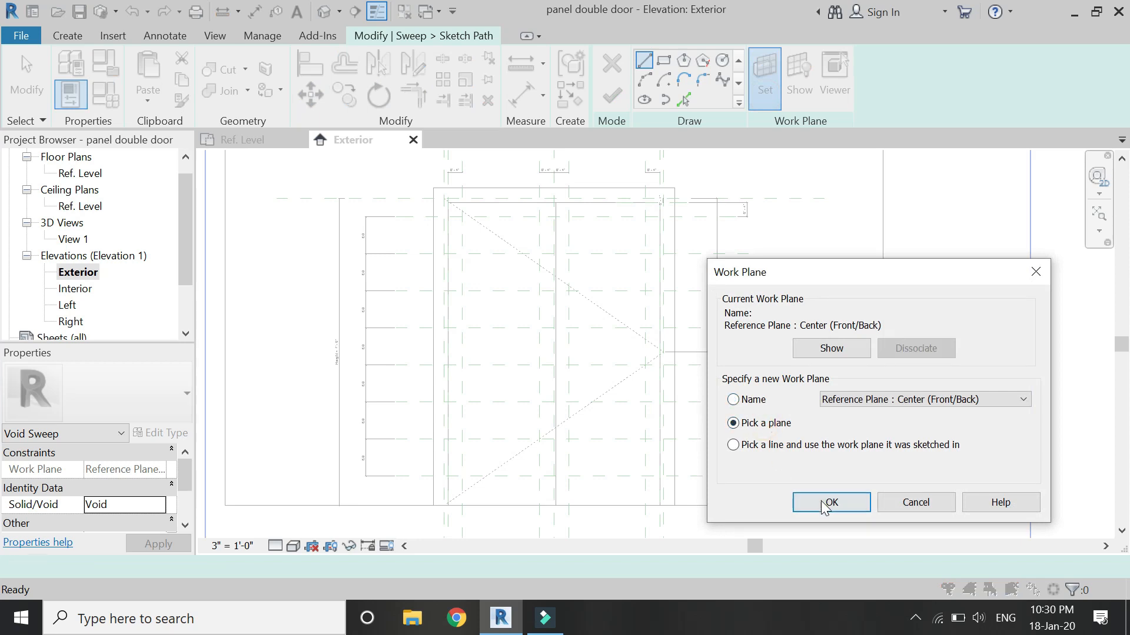
{"action": "left_click", "coordinate": [824, 503]}
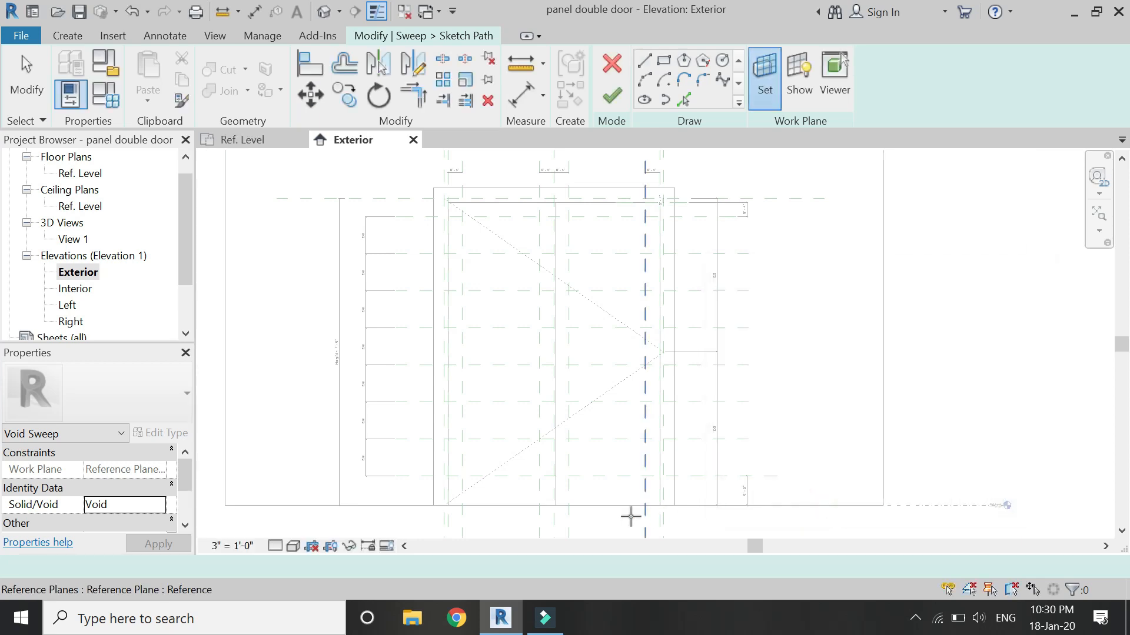
{"action": "left_click", "coordinate": [511, 500]}
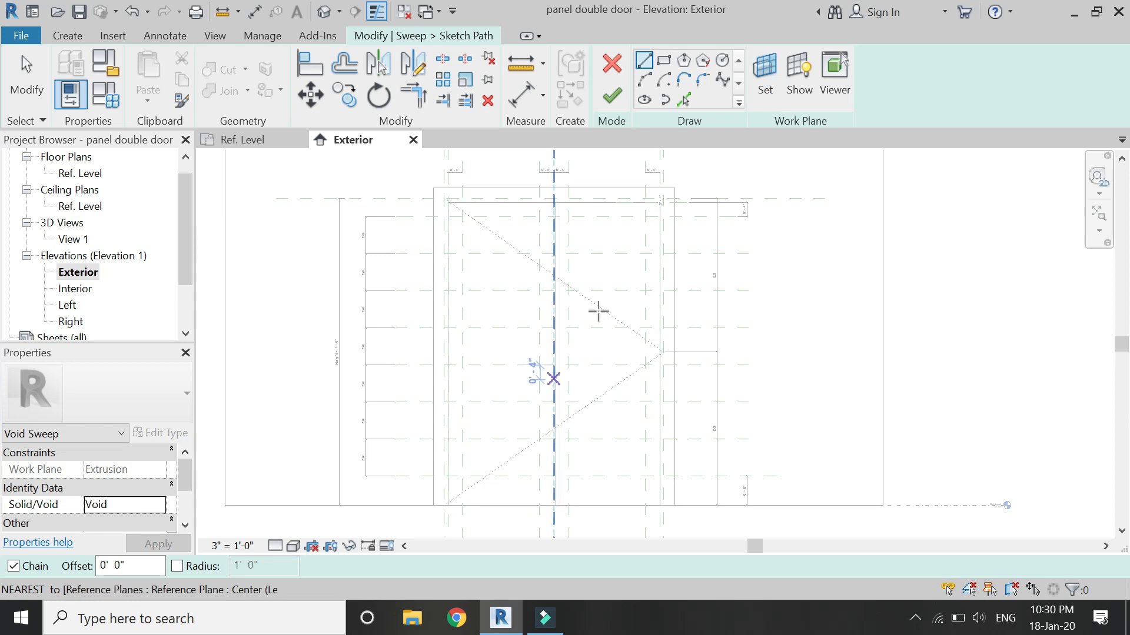
- Sketch a closed rectangular sweep path on the left-hand panel along its upper, lower, inner and outer detailing reference planes
{"action": "left_click", "coordinate": [462, 491]}
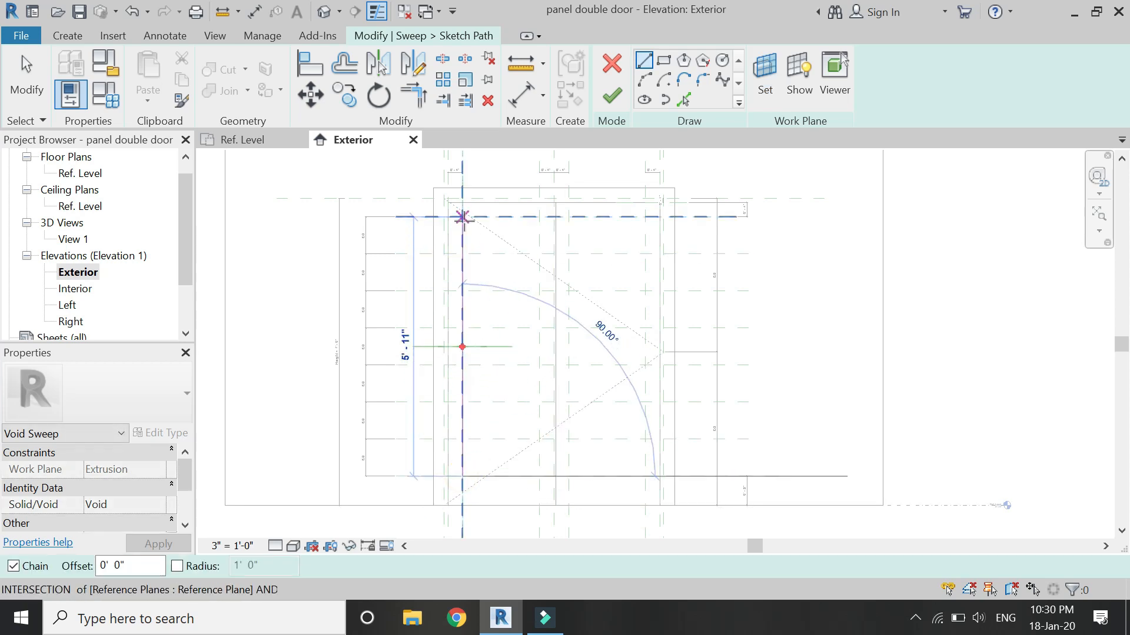
{"action": "left_click", "coordinate": [496, 220]}
{"action": "left_click", "coordinate": [539, 216]}
{"action": "left_click", "coordinate": [538, 476]}
{"action": "left_click", "coordinate": [463, 475]}
{"action": "key", "text": "Escape"}
{"action": "key", "text": "Escape"}
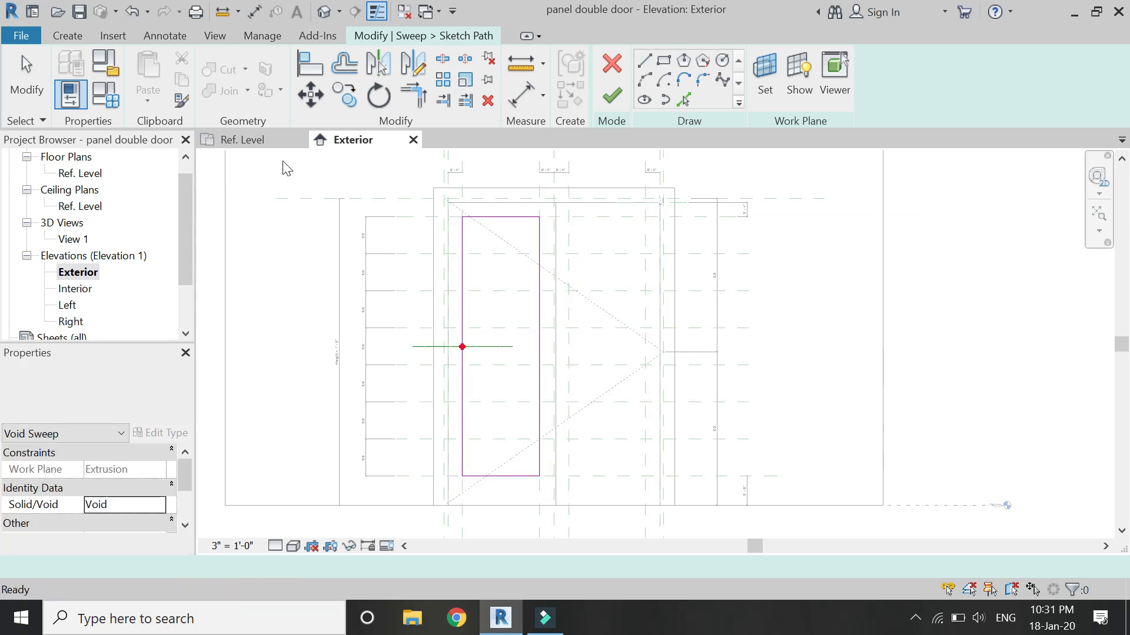
- Switch to the Ref. Level floor plan and finish the sweep path sketch
{"action": "left_click", "coordinate": [270, 139]}
{"action": "scroll", "coordinate": [515, 298], "scroll_direction": "down", "scroll_amount": 2}
{"action": "scroll", "coordinate": [998, 265], "scroll_direction": "up", "scroll_amount": 5}
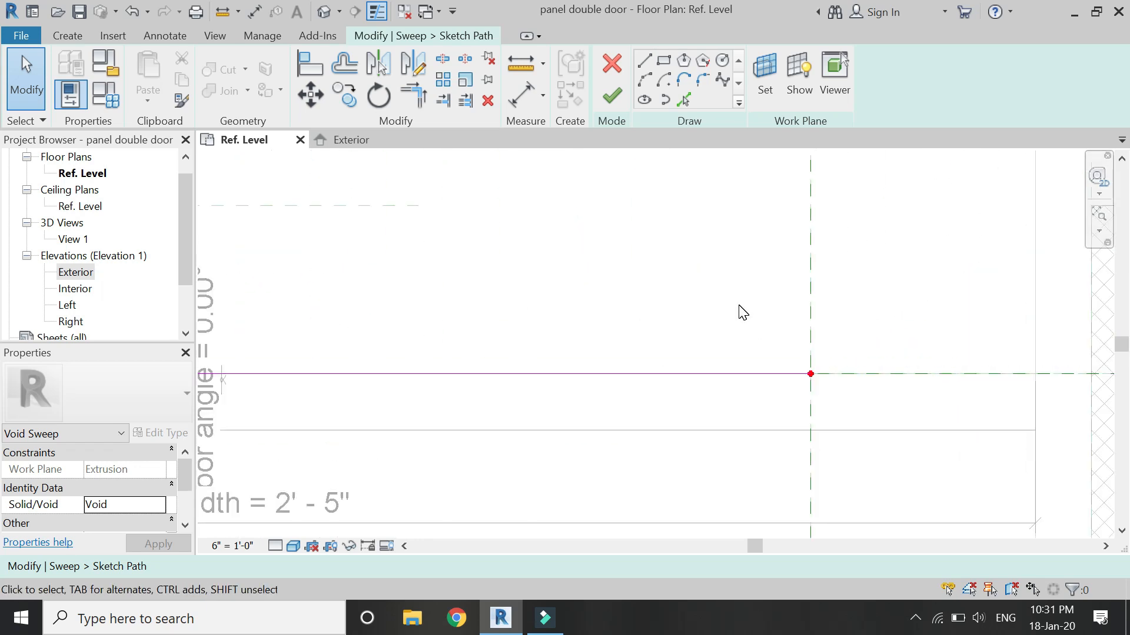
{"action": "left_click", "coordinate": [644, 60]}
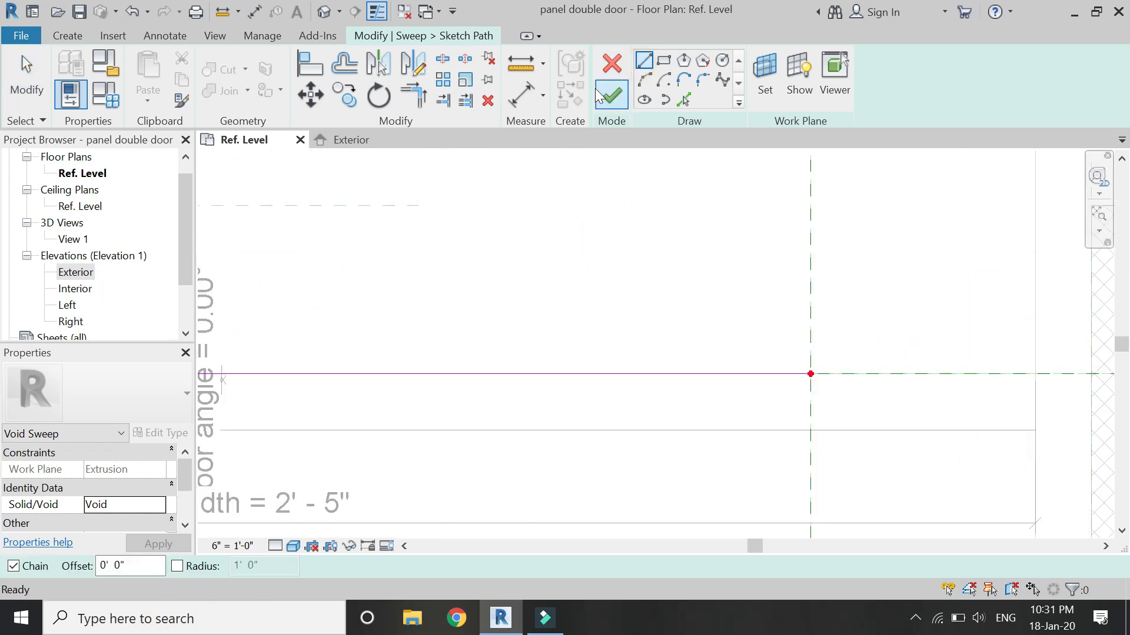
{"action": "left_click", "coordinate": [612, 97]}
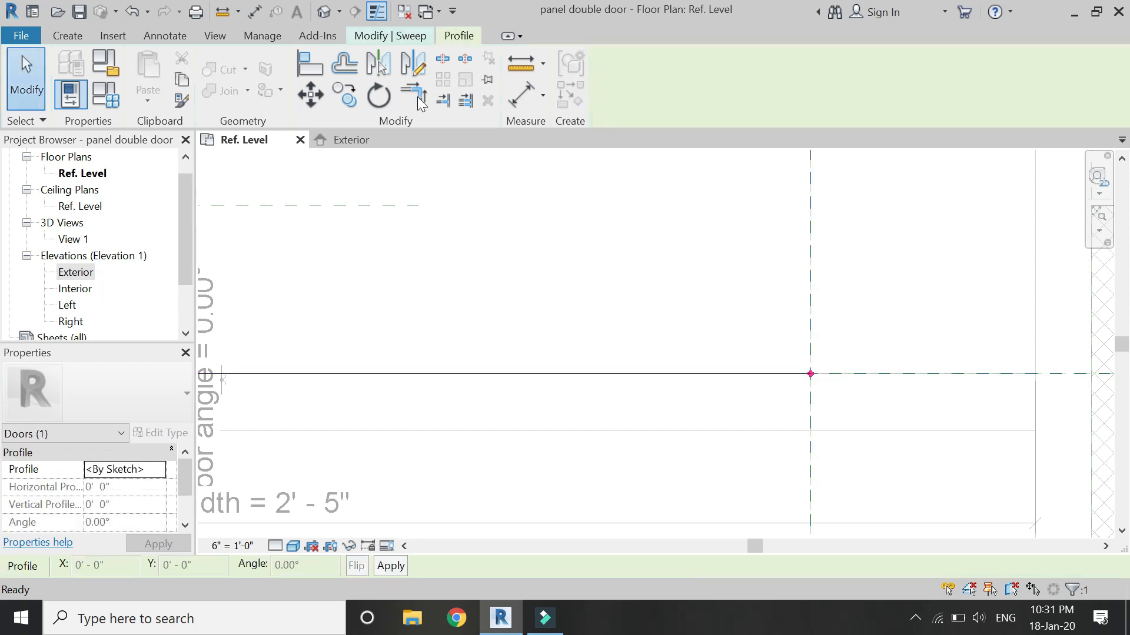
- Edit the sweep profile, drawing a 1/4" line down from the path point and a 1" horizontal line leftward from its end
{"action": "left_click", "coordinate": [906, 98]}
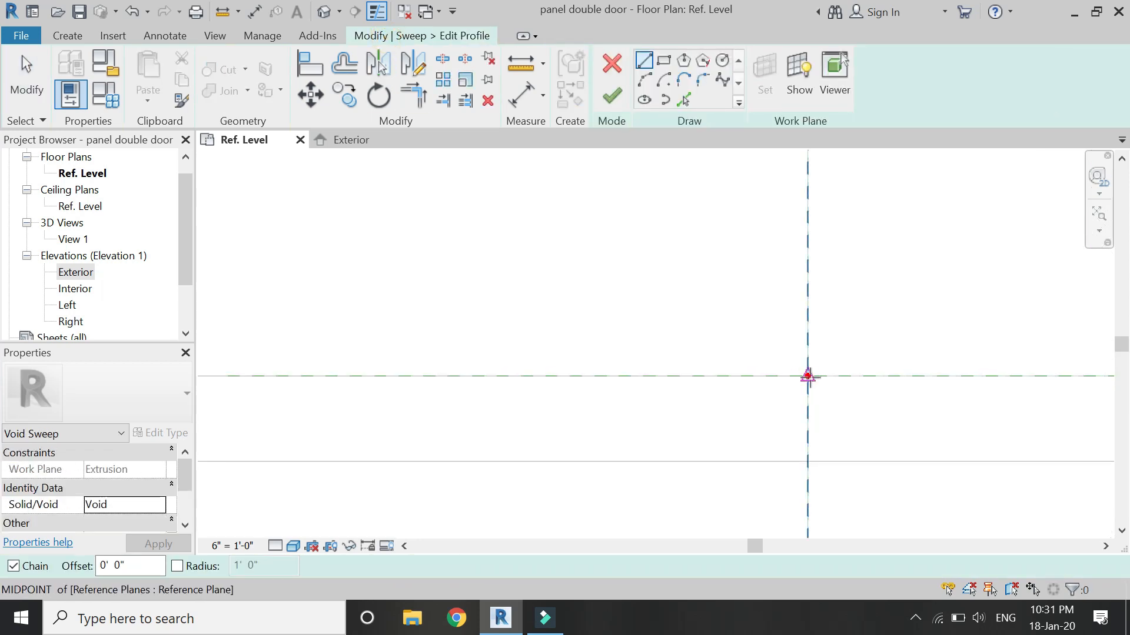
{"action": "left_click", "coordinate": [807, 376]}
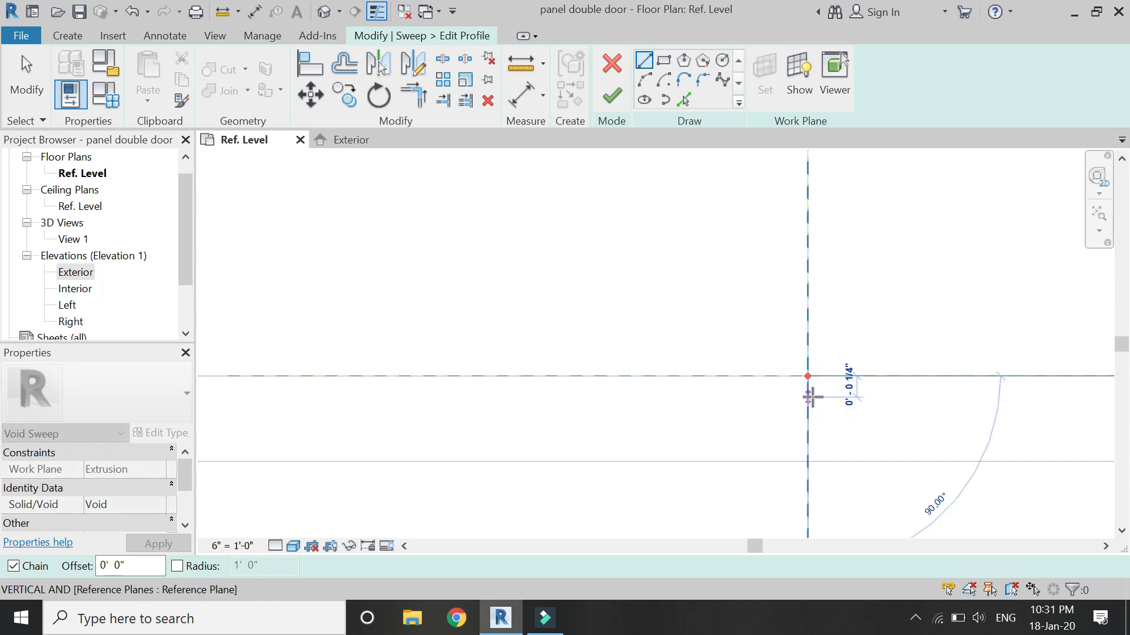
{"action": "scroll", "coordinate": [811, 402], "scroll_direction": "up", "scroll_amount": 1}
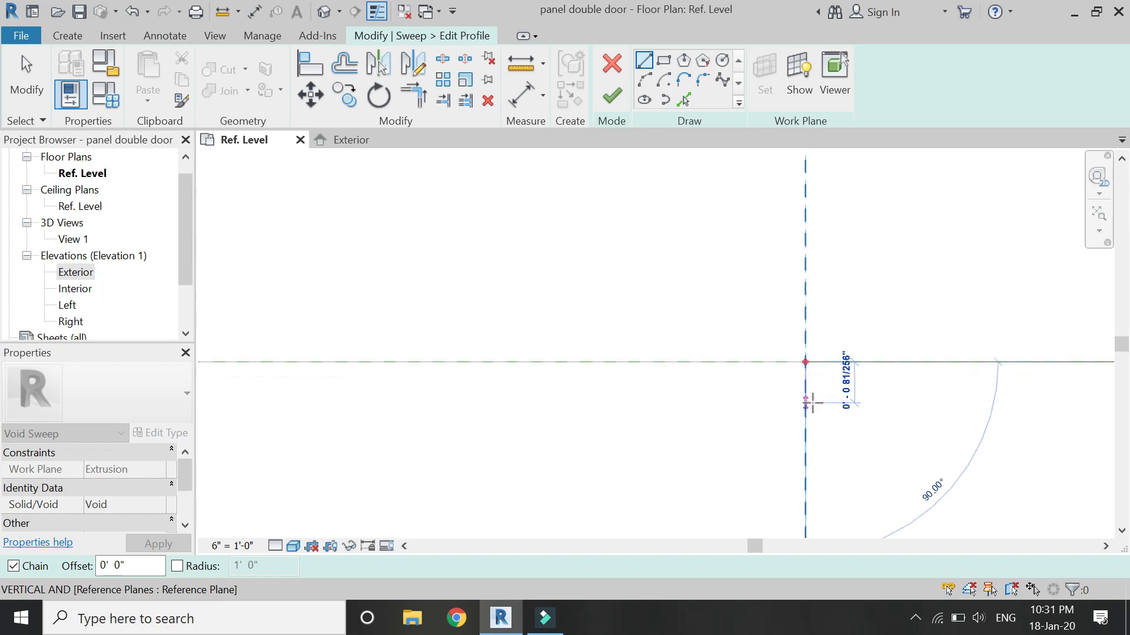
{"action": "left_click", "coordinate": [805, 395]}
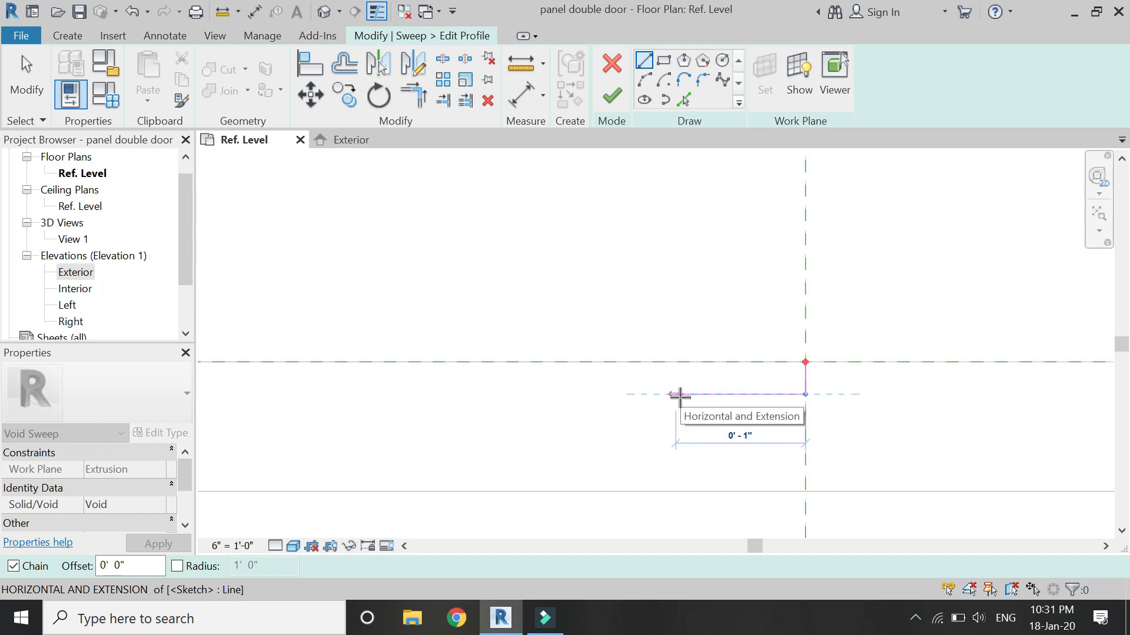
{"action": "left_click", "coordinate": [680, 395]}
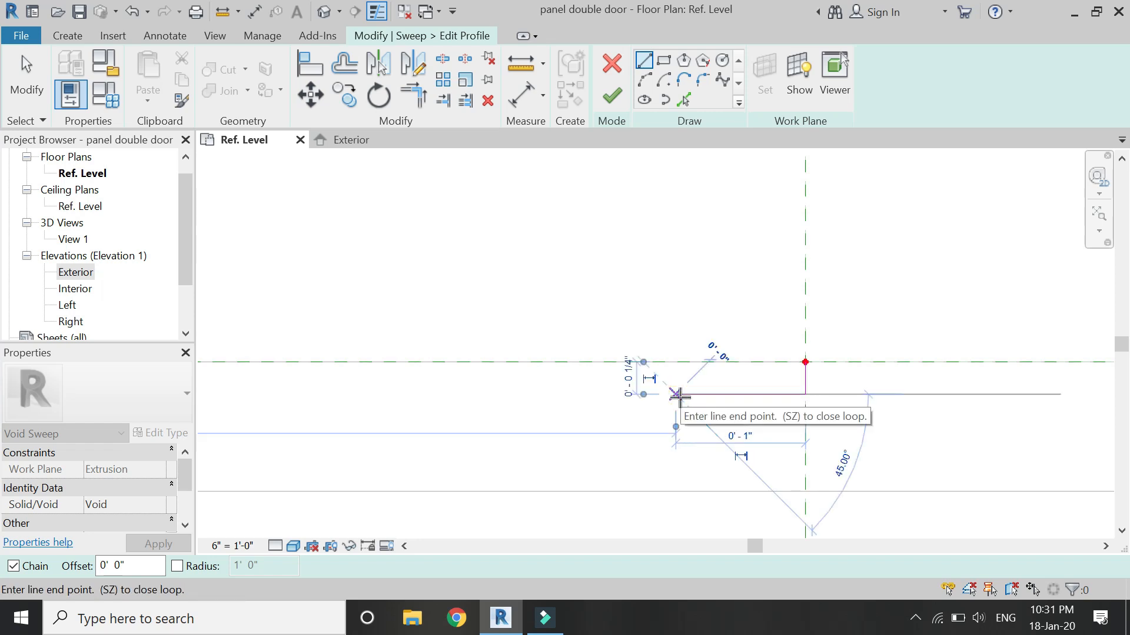
- Draw an arc in the sweep profile from the end of the 1" line up to the horizontal reference plane, tangent to that line
{"action": "key", "text": "Escape"}
{"action": "left_click", "coordinate": [637, 79]}
{"action": "left_click", "coordinate": [677, 395]}
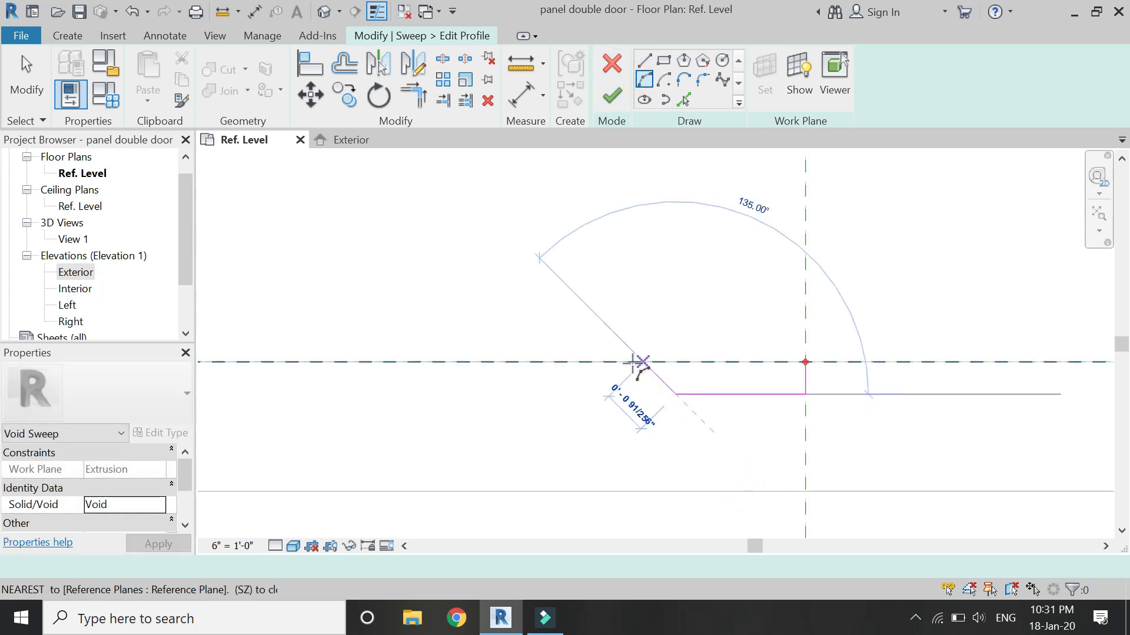
{"action": "left_click", "coordinate": [603, 361]}
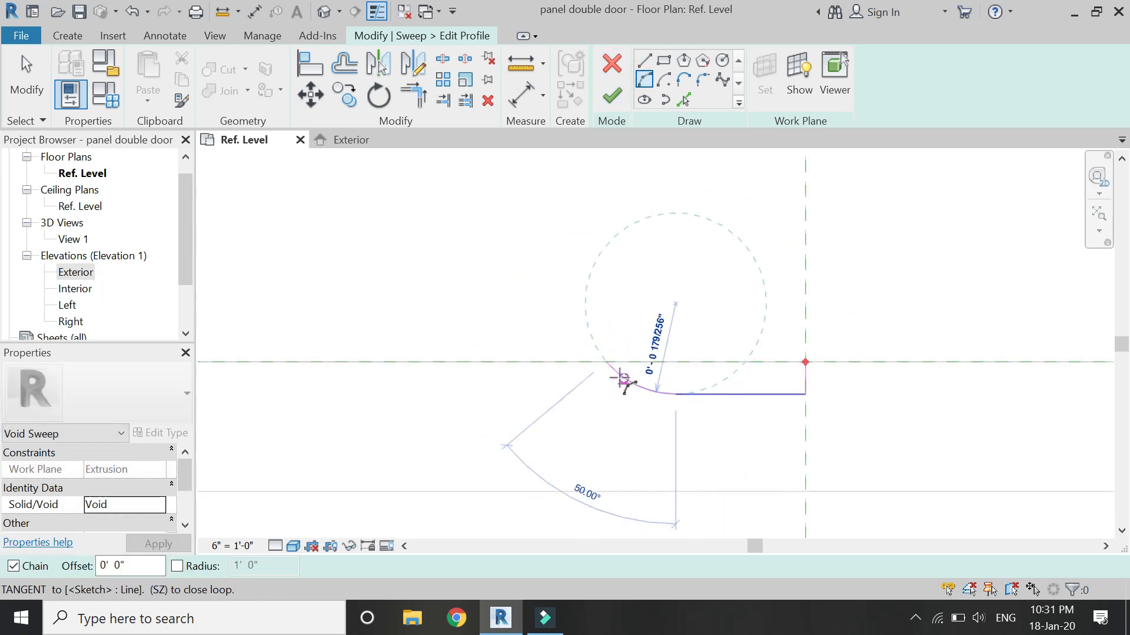
{"action": "left_click", "coordinate": [619, 376]}
- Close the profile with a straight line along the horizontal reference plane from the arc's end to the path point
{"action": "left_click", "coordinate": [644, 61]}
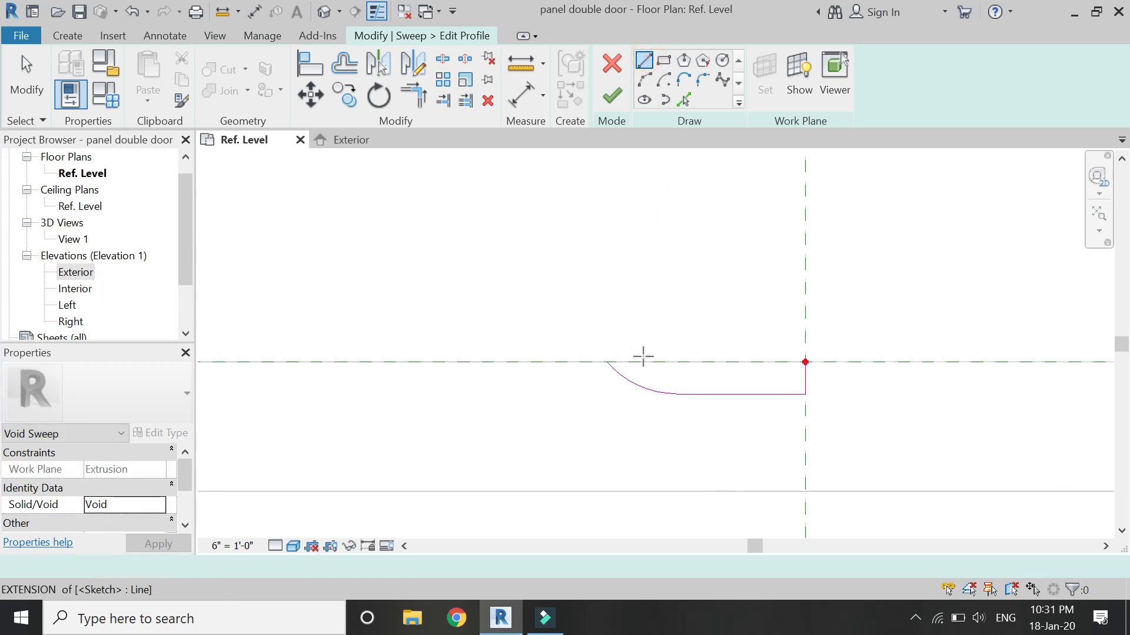
{"action": "left_click", "coordinate": [604, 361]}
{"action": "left_click", "coordinate": [804, 361]}
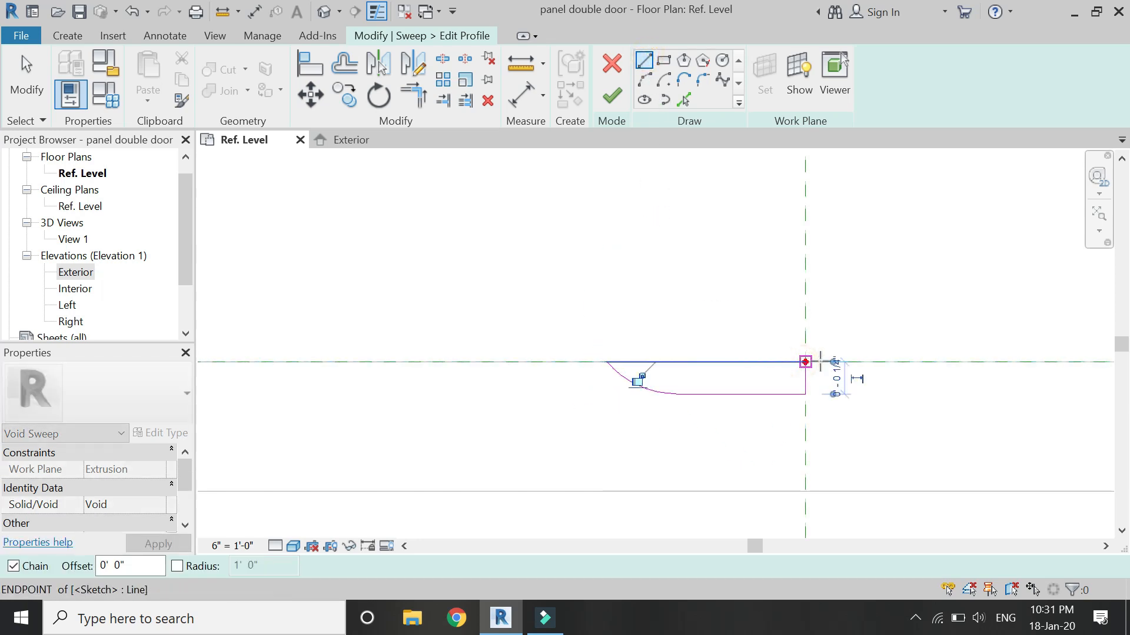
{"action": "key", "text": "Escape"}
{"action": "key", "text": "Escape"}
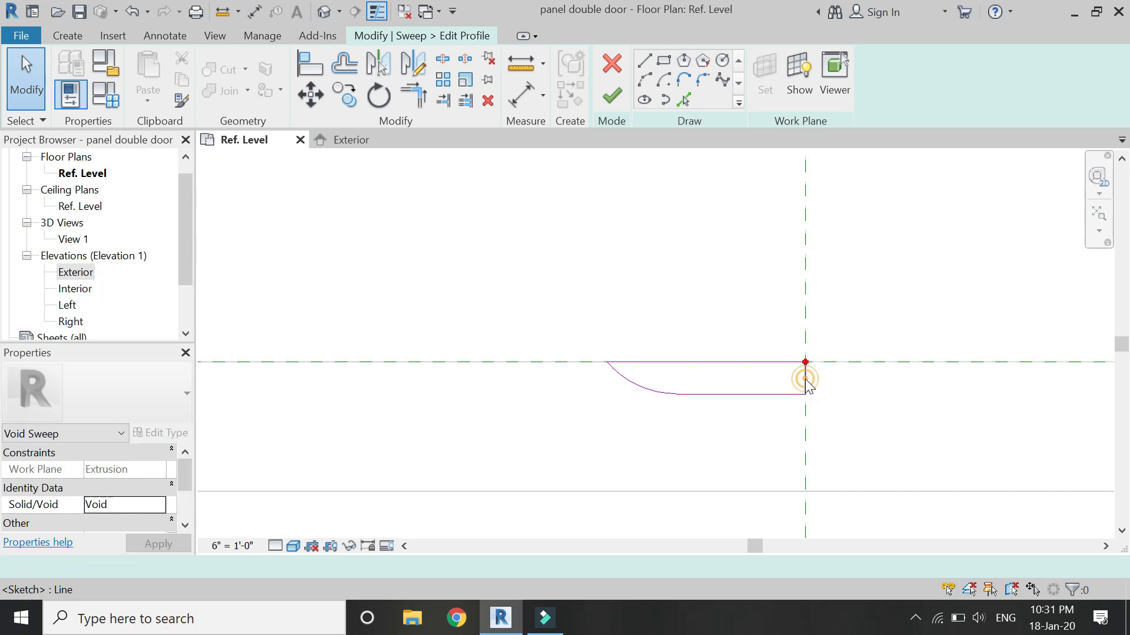
- Mirror a copy of the four profile lines about a horizontal axis drawn along the middle of the panel's thickness
{"action": "left_click", "coordinate": [805, 379]}
{"action": "left_click", "coordinate": [775, 365], "text": "ctrl"}
{"action": "left_click", "coordinate": [771, 394], "text": "ctrl"}
{"action": "left_click", "coordinate": [633, 382], "text": "ctrl"}
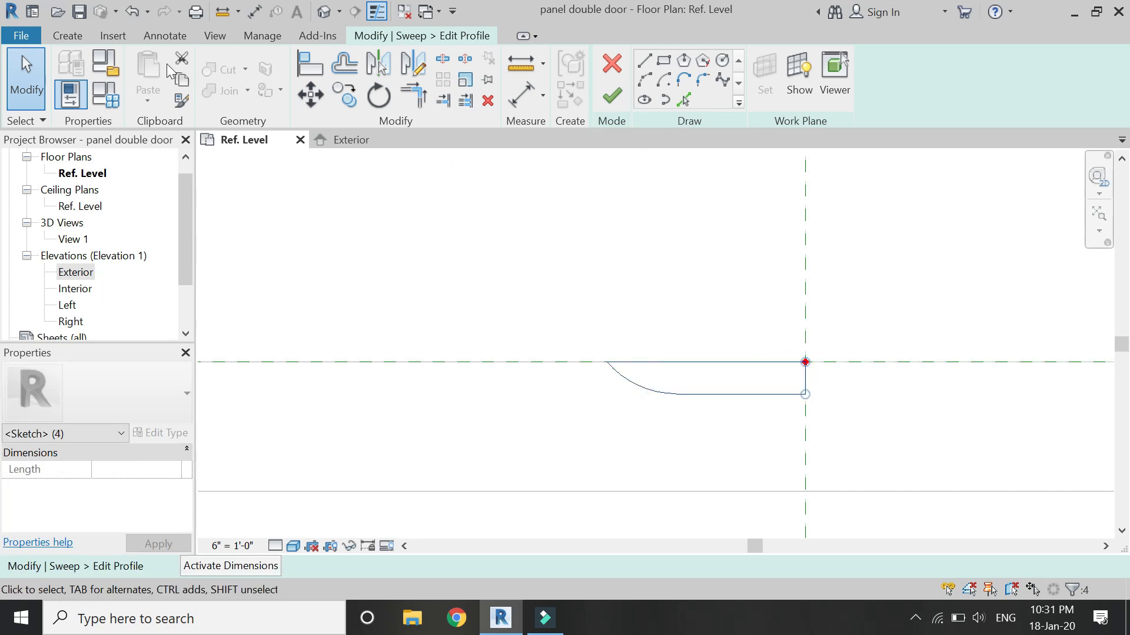
{"action": "left_click", "coordinate": [67, 36]}
{"action": "left_click", "coordinate": [488, 32]}
{"action": "left_click", "coordinate": [413, 75]}
{"action": "scroll", "coordinate": [643, 404], "scroll_direction": "down", "scroll_amount": 3}
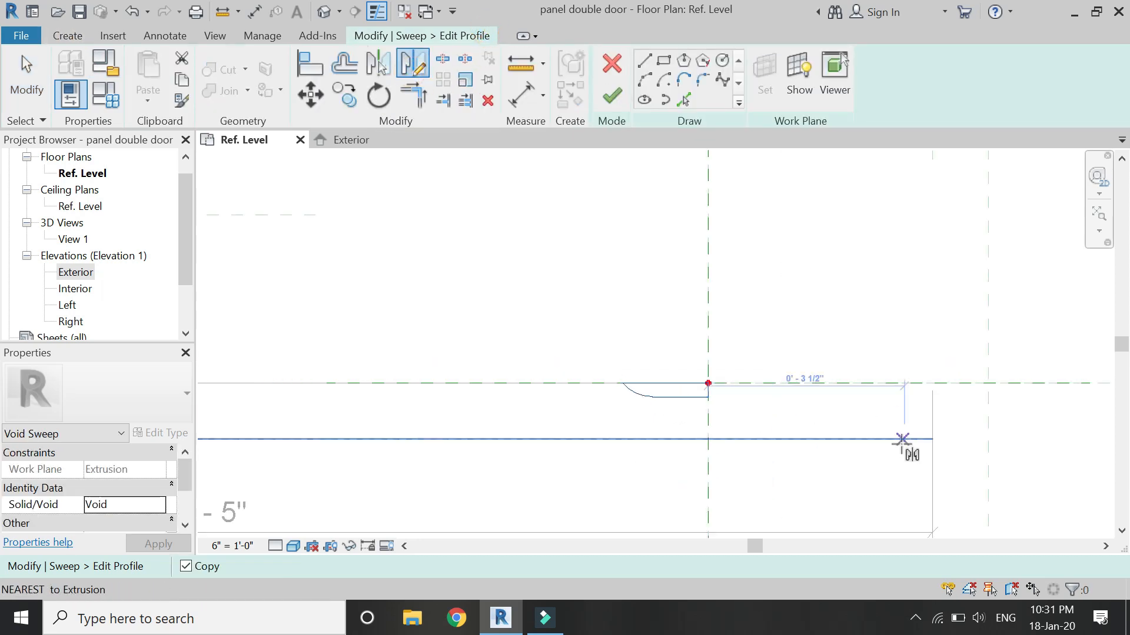
{"action": "left_click", "coordinate": [886, 400]}
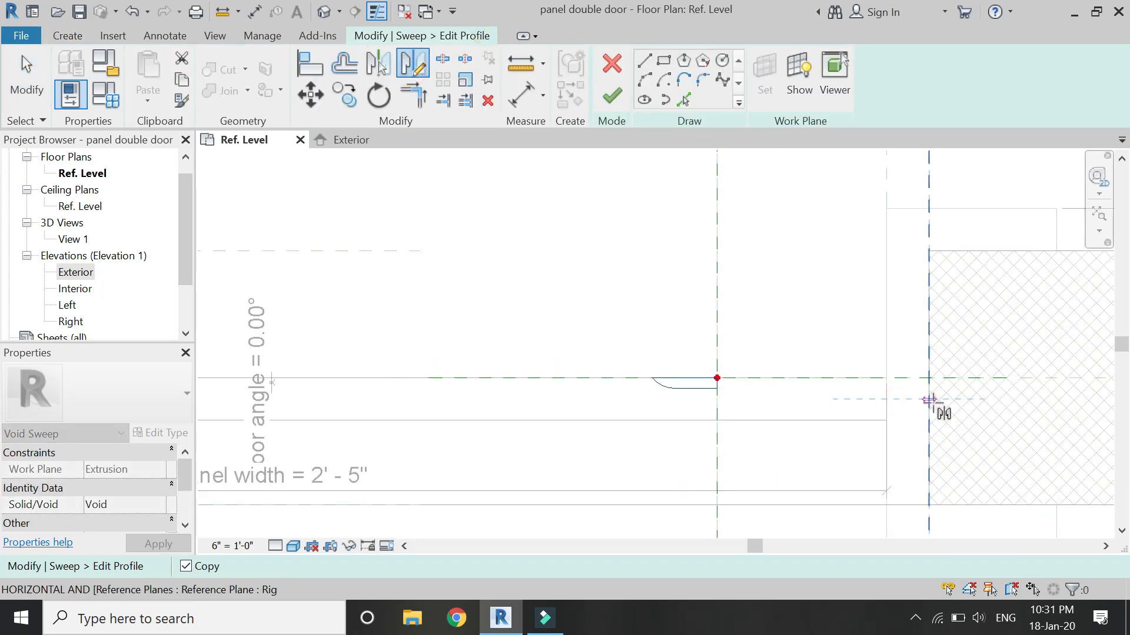
{"action": "left_click", "coordinate": [945, 402]}
{"action": "scroll", "coordinate": [750, 395], "scroll_direction": "up", "scroll_amount": 2}
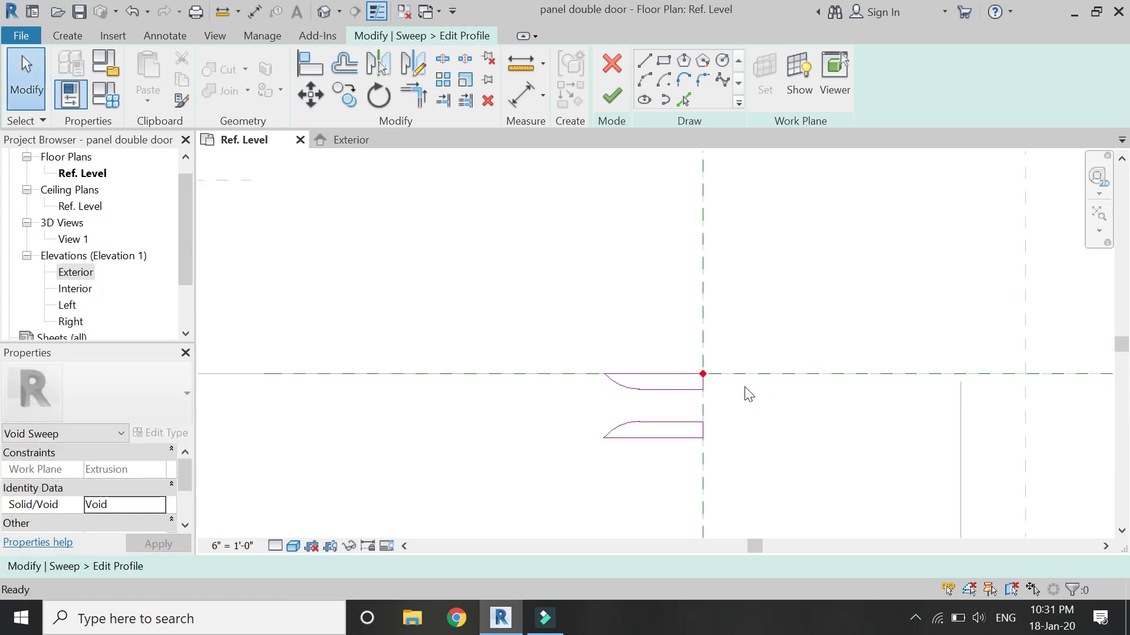
- Finish the two-sided profile and complete the void sweep
{"action": "left_click", "coordinate": [613, 96]}
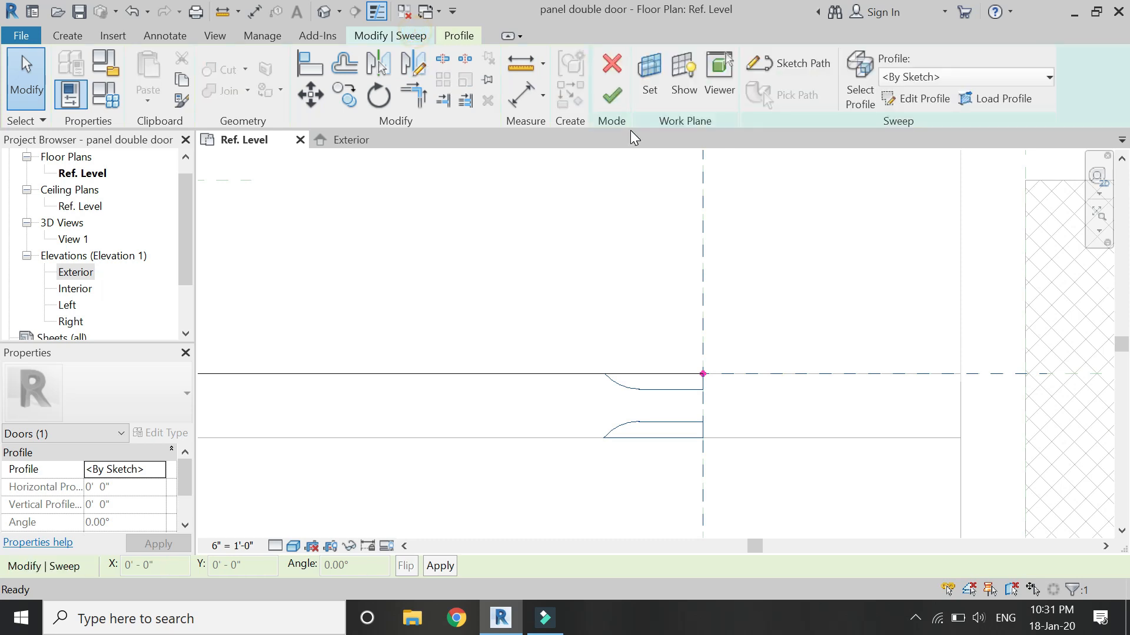
{"action": "left_click", "coordinate": [615, 98]}
{"action": "left_click", "coordinate": [623, 250]}
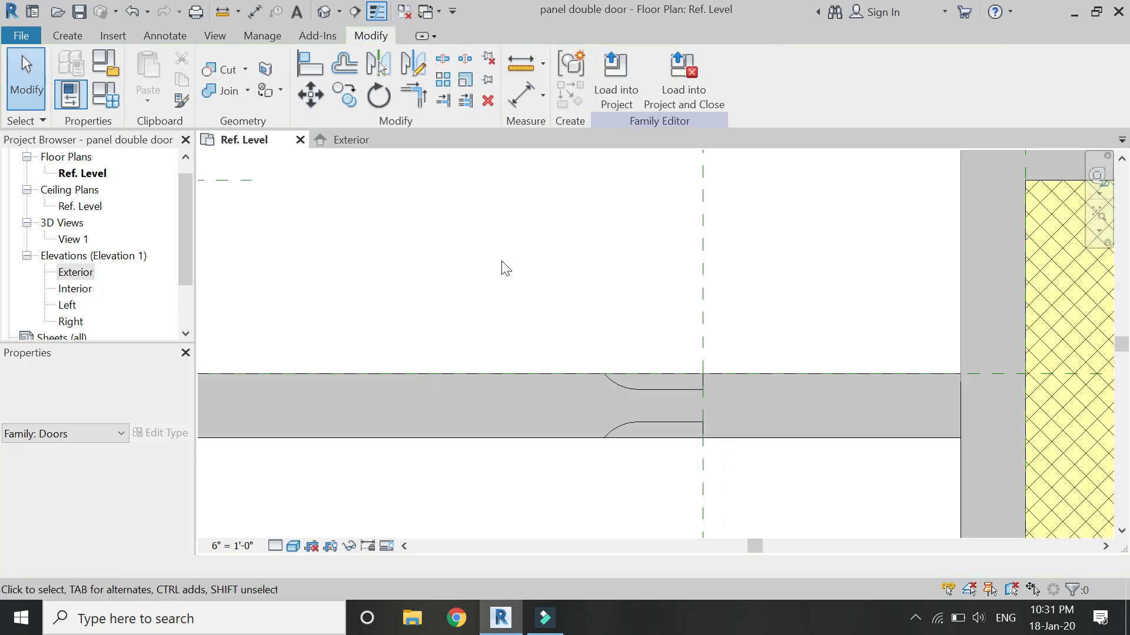
- Open the default 3D view and set its scale to 12" = 1'-0"
{"action": "left_click", "coordinate": [321, 13]}
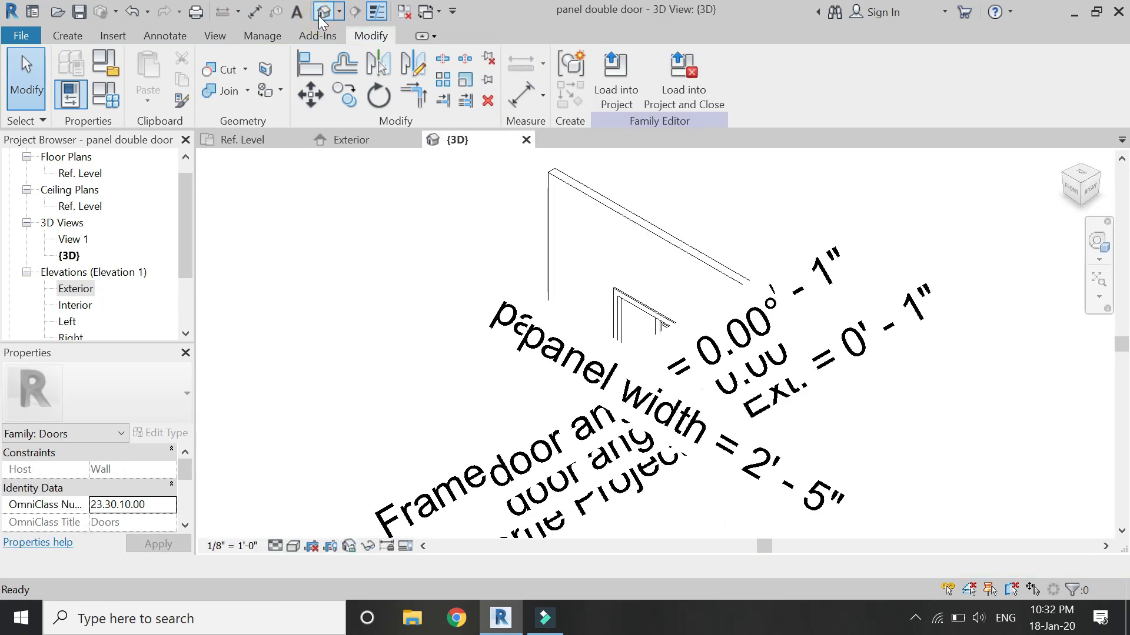
{"action": "left_click", "coordinate": [243, 546]}
{"action": "left_click", "coordinate": [277, 36]}
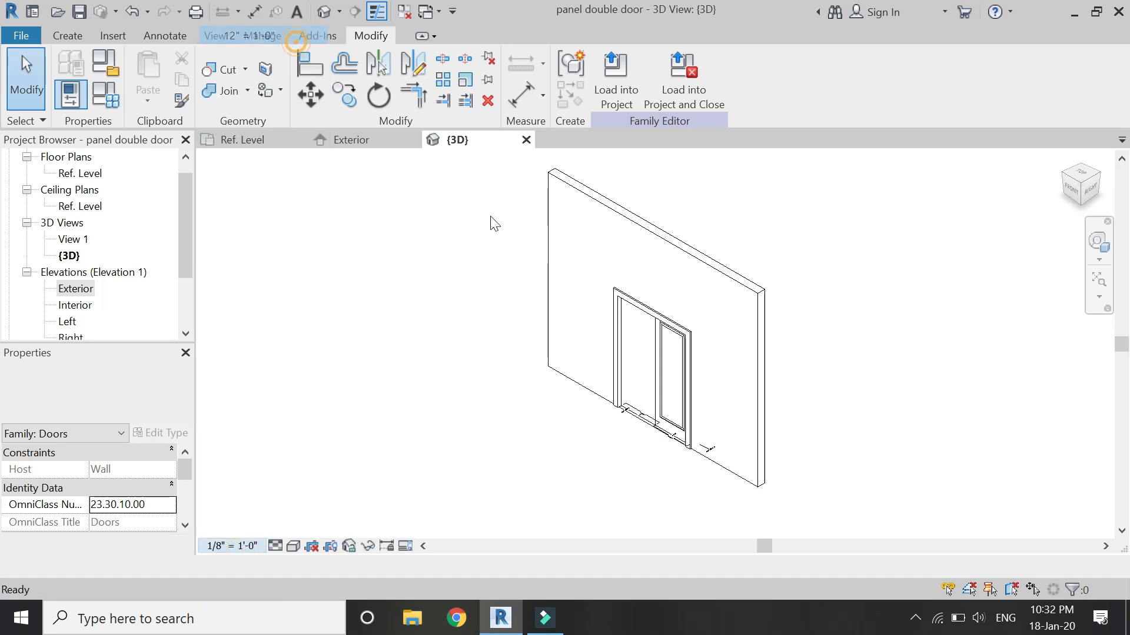
- Inspect the carved detailing on the door panel in the Shaded visual style and switch back to Hidden Line
{"action": "scroll", "coordinate": [600, 420], "scroll_direction": "up", "scroll_amount": 4}
{"action": "scroll", "coordinate": [677, 429], "scroll_direction": "up", "scroll_amount": 5}
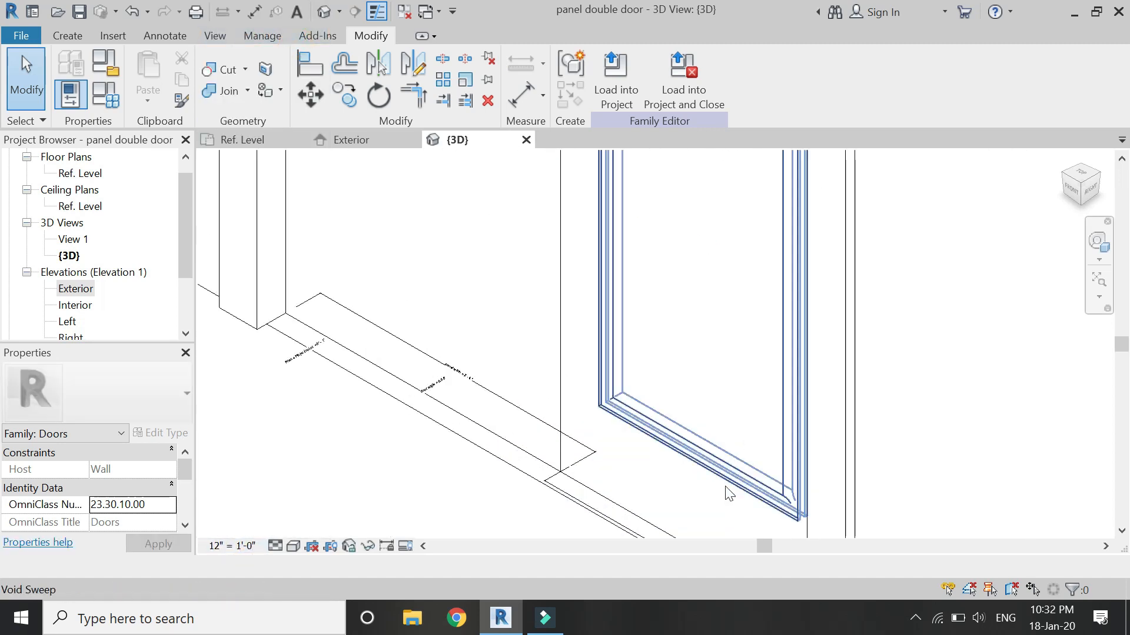
{"action": "left_click", "coordinate": [292, 546]}
{"action": "left_click", "coordinate": [321, 473]}
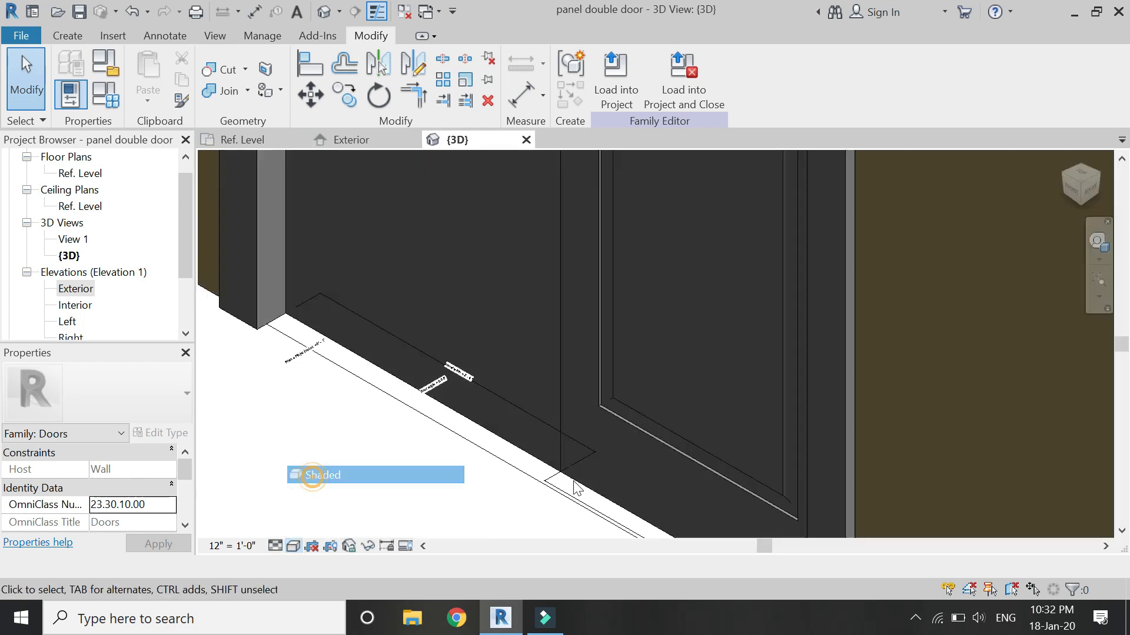
{"action": "scroll", "coordinate": [798, 497], "scroll_direction": "up", "scroll_amount": 5}
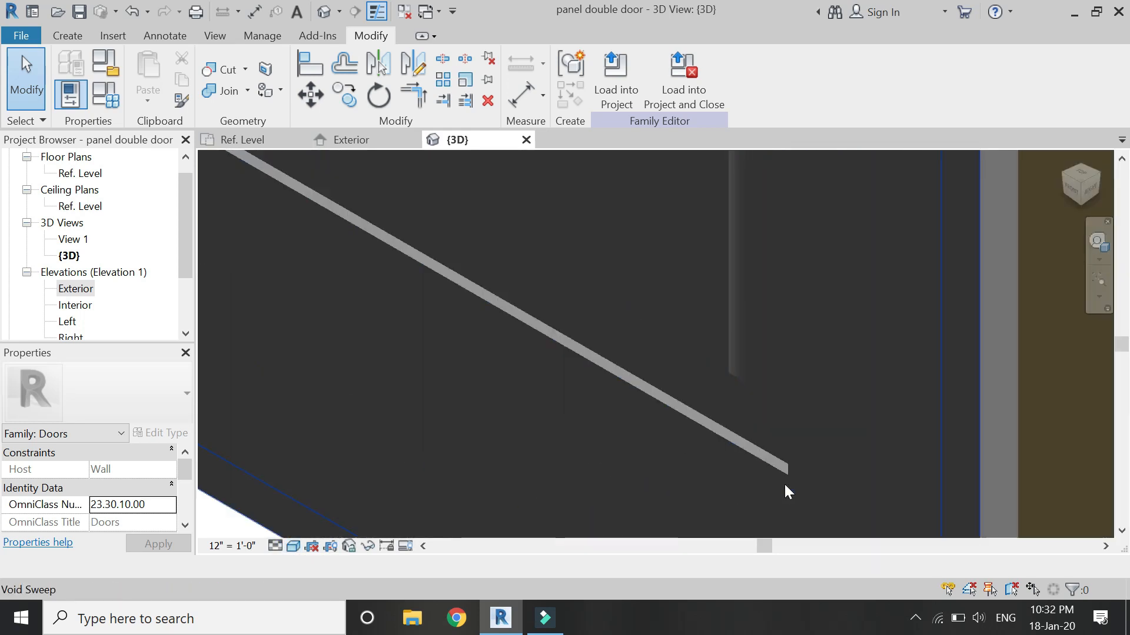
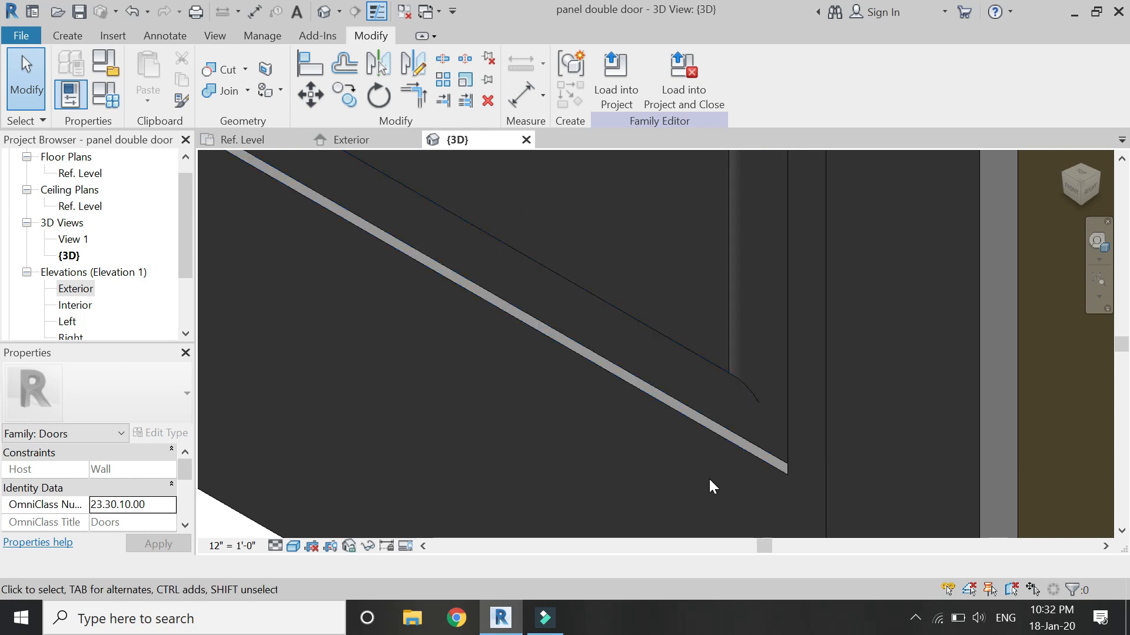
{"action": "scroll", "coordinate": [678, 451], "scroll_direction": "down", "scroll_amount": 5}
{"action": "scroll", "coordinate": [675, 455], "scroll_direction": "down", "scroll_amount": 2}
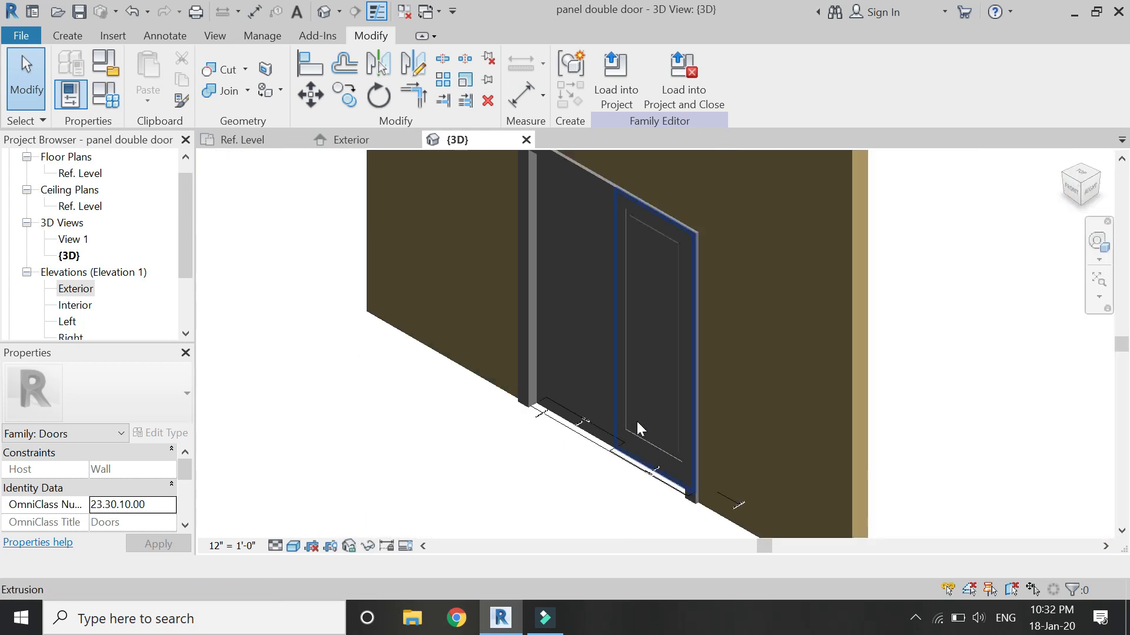
{"action": "scroll", "coordinate": [638, 400], "scroll_direction": "up", "scroll_amount": 1}
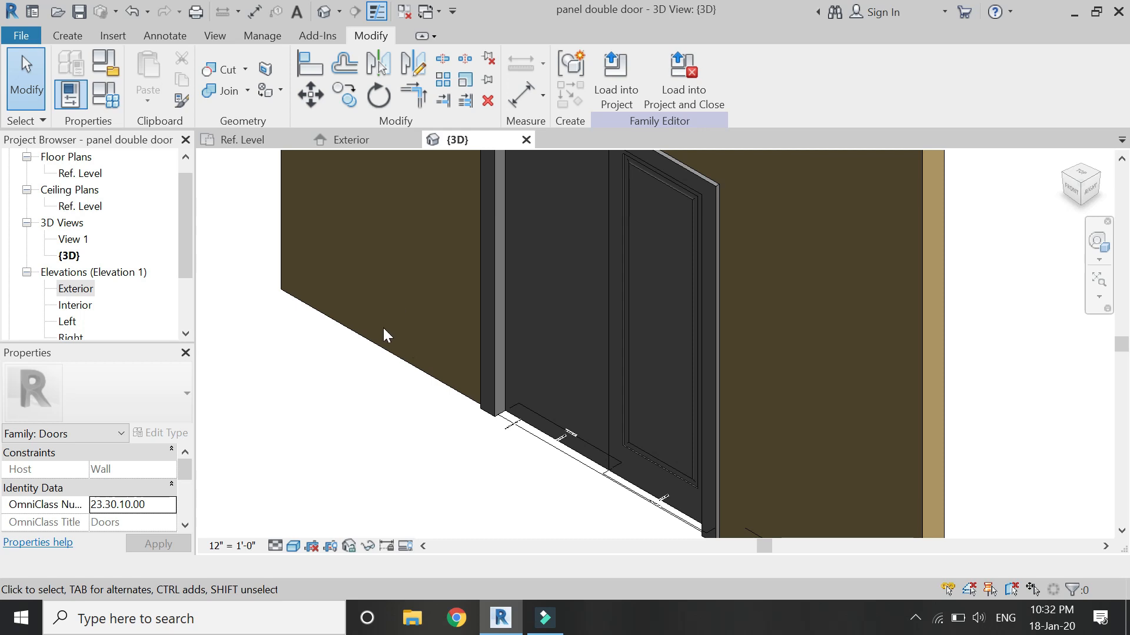
{"action": "left_click", "coordinate": [275, 546]}
{"action": "left_click", "coordinate": [310, 457]}
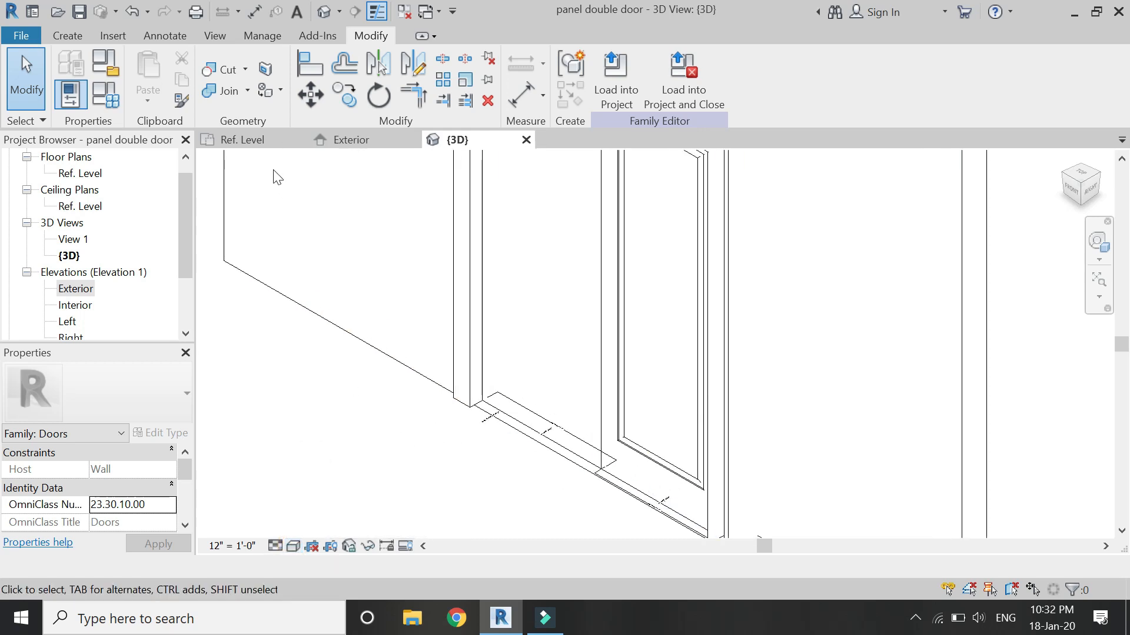
- Examine the sweep's cut through the door panel in the Ref. Level floor plan
{"action": "left_click", "coordinate": [260, 141]}
{"action": "scroll", "coordinate": [832, 386], "scroll_direction": "down", "scroll_amount": 2}
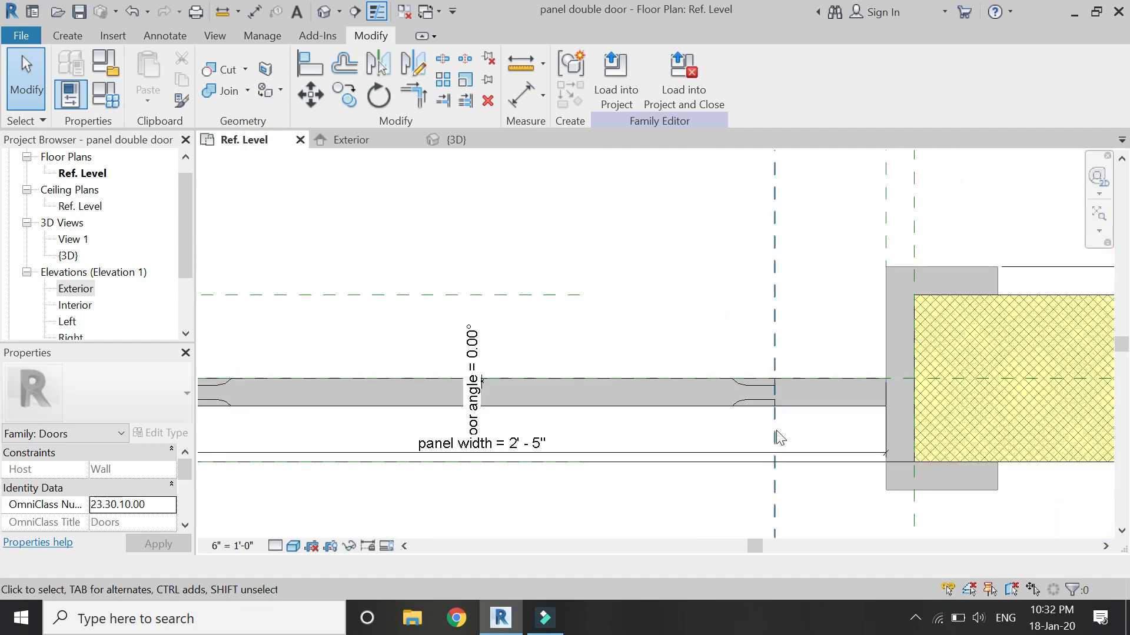
{"action": "scroll", "coordinate": [857, 449], "scroll_direction": "down", "scroll_amount": 1}
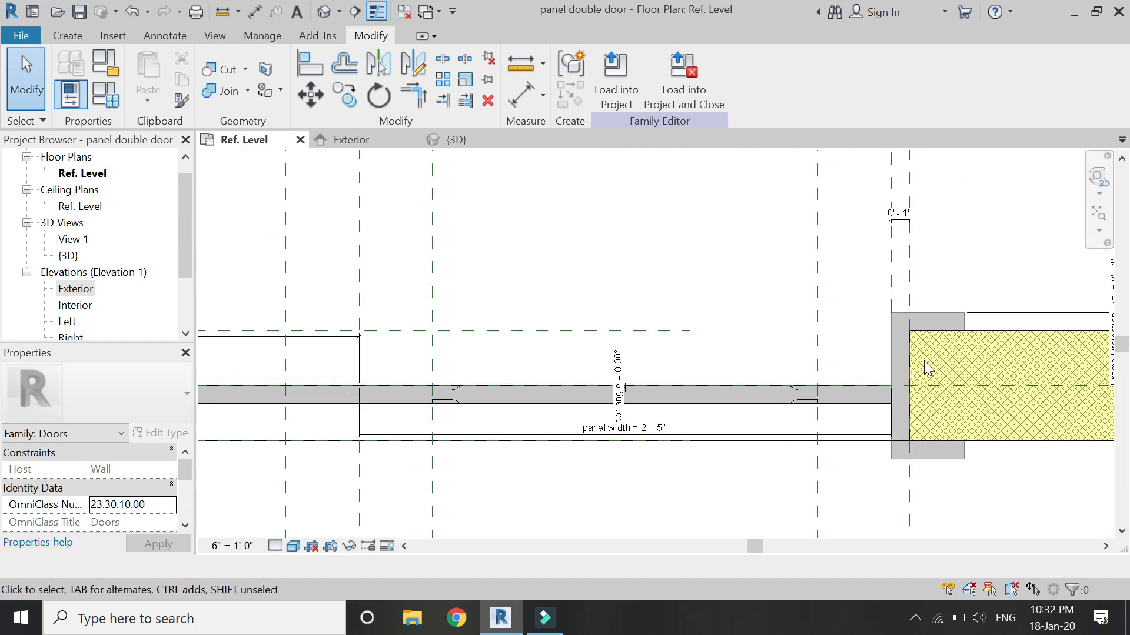
{"action": "scroll", "coordinate": [924, 361], "scroll_direction": "down", "scroll_amount": 3}
{"action": "scroll", "coordinate": [248, 389], "scroll_direction": "up", "scroll_amount": 1}
{"action": "scroll", "coordinate": [761, 396], "scroll_direction": "down", "scroll_amount": 2}
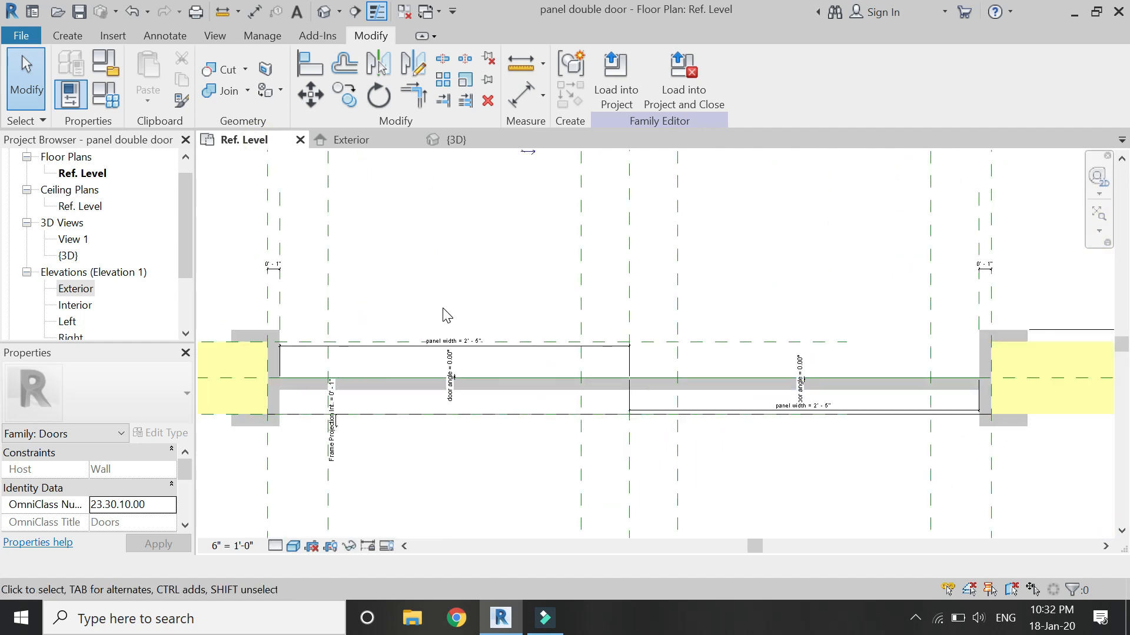
- In the Exterior elevation, start a void sweep with a sketched path and pick the right-hand door panel's face as its work plane
{"action": "left_click", "coordinate": [362, 142]}
{"action": "left_click", "coordinate": [68, 35]}
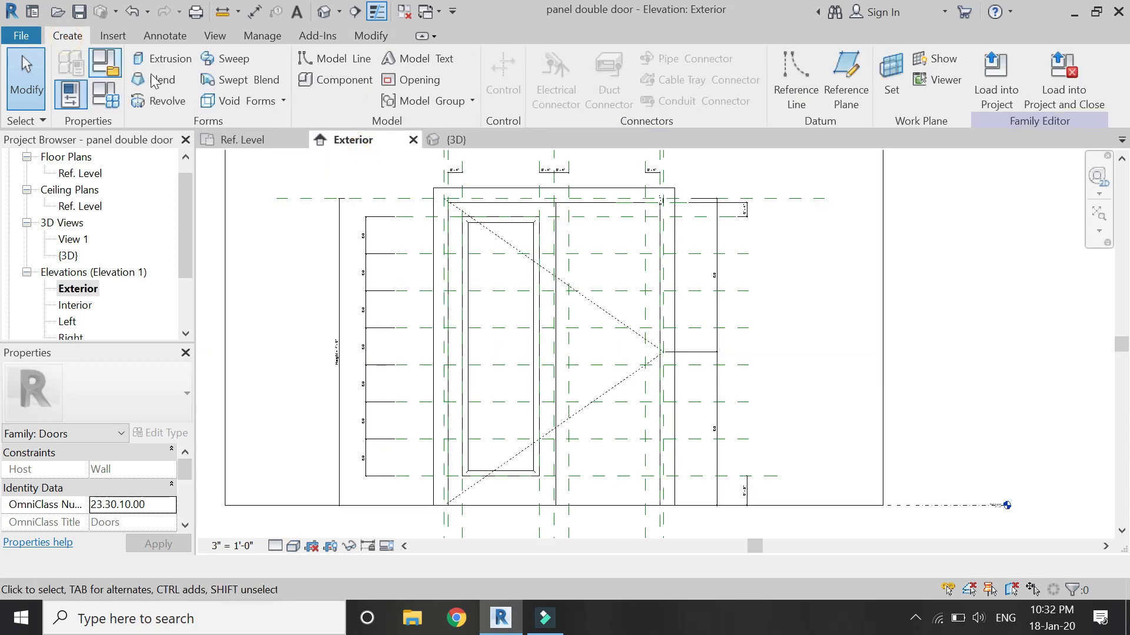
{"action": "left_click", "coordinate": [231, 97]}
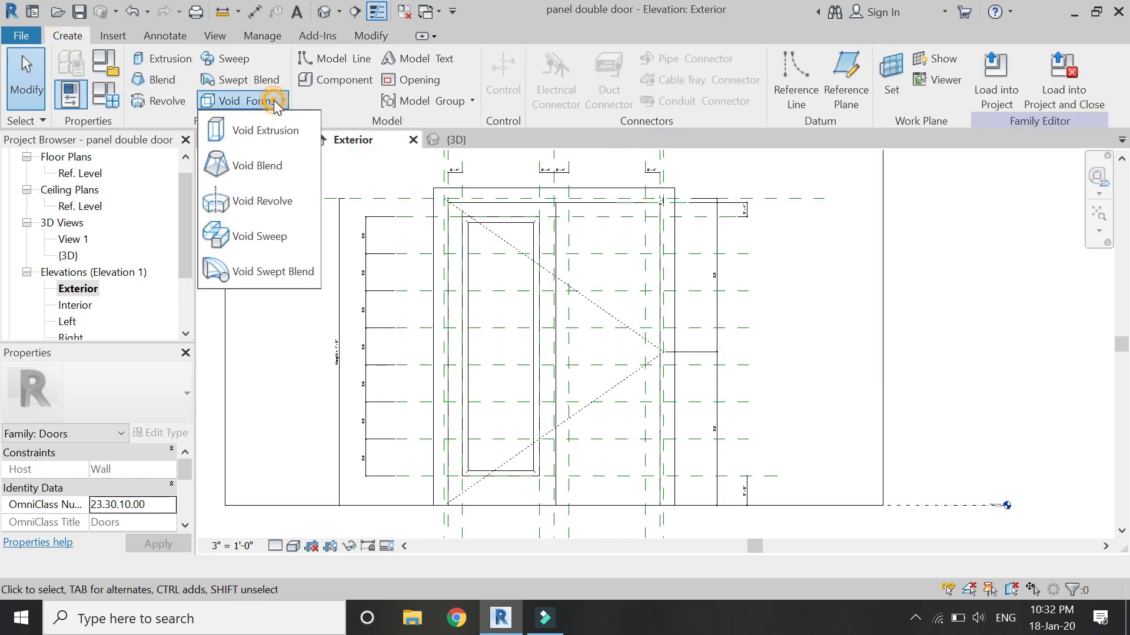
{"action": "left_click", "coordinate": [288, 231]}
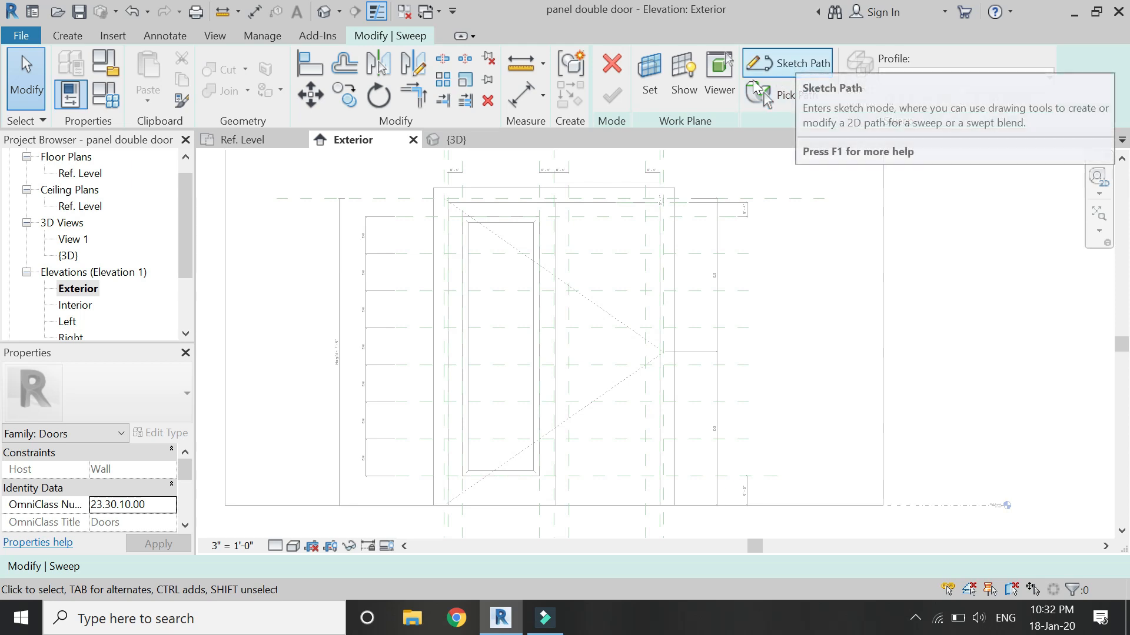
{"action": "left_click", "coordinate": [649, 80]}
{"action": "key", "text": "Return"}
{"action": "left_click", "coordinate": [800, 69]}
{"action": "left_click", "coordinate": [764, 76]}
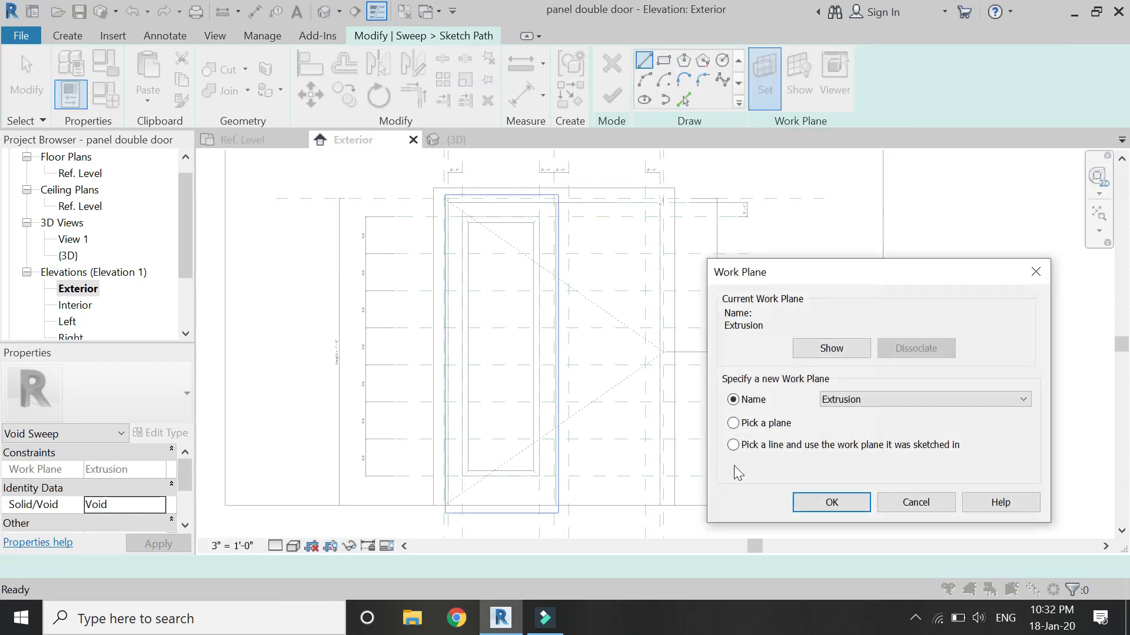
{"action": "left_click", "coordinate": [830, 503]}
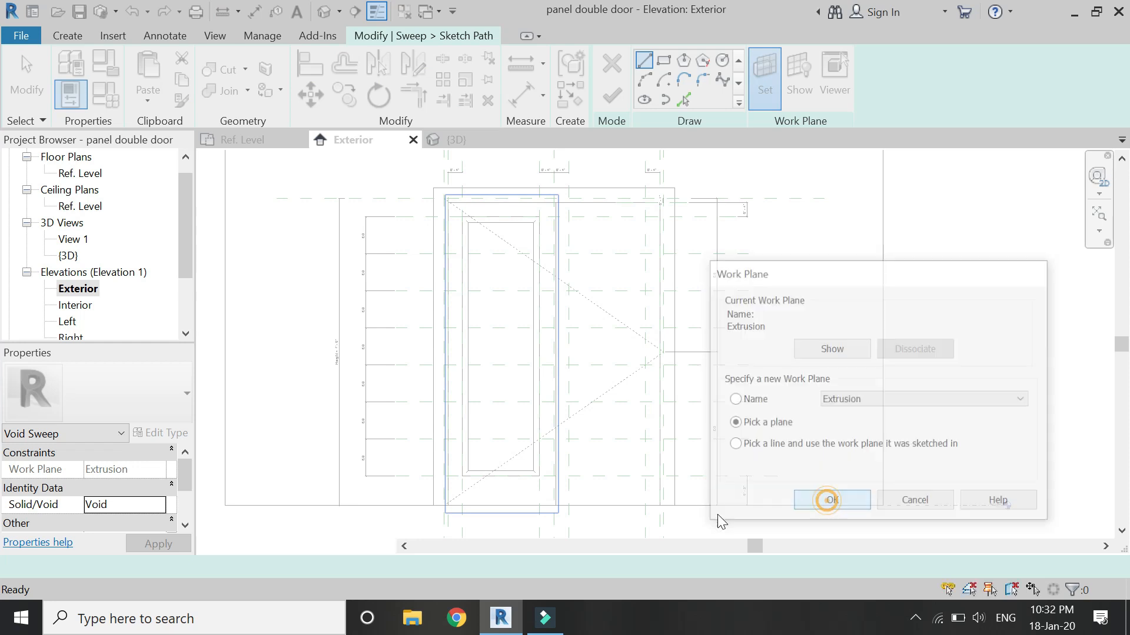
{"action": "left_click", "coordinate": [633, 505]}
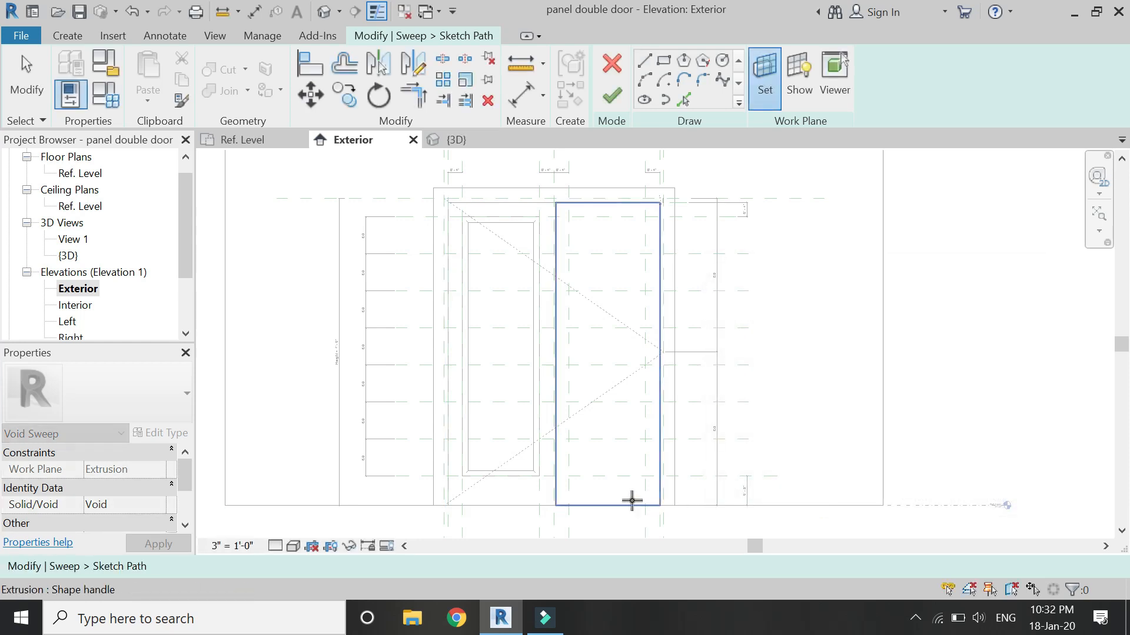
{"action": "left_click", "coordinate": [632, 500]}
- Sketch a closed rectangular sweep path on the right-hand panel along its upper, lower, inner and outer detailing reference planes
{"action": "left_click", "coordinate": [664, 66]}
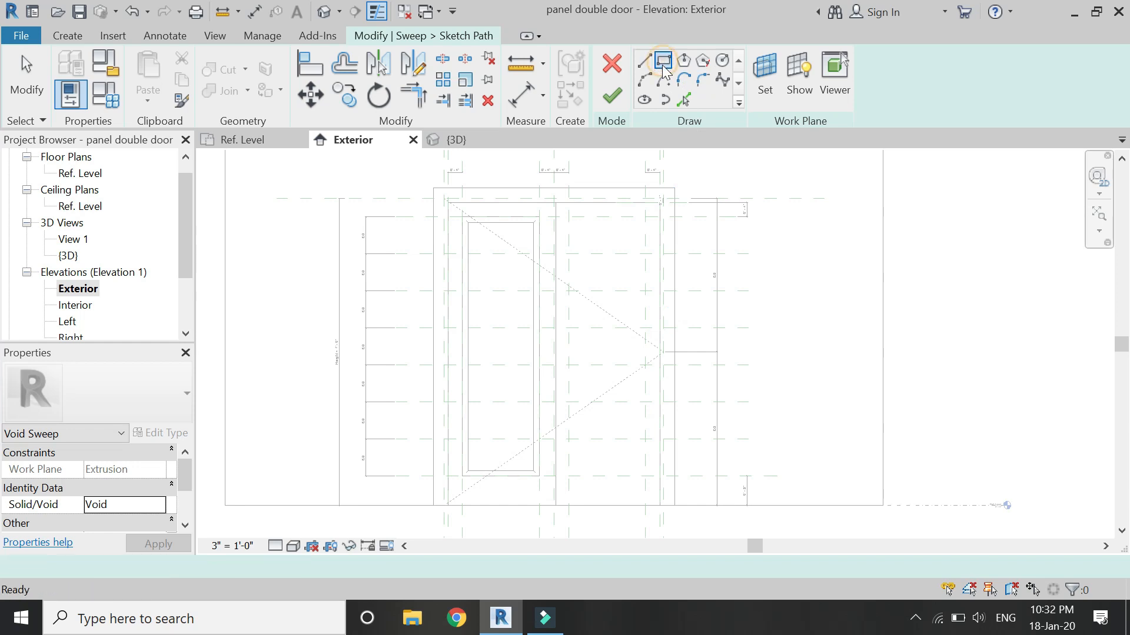
{"action": "left_click", "coordinate": [647, 63]}
{"action": "left_click", "coordinate": [568, 476]}
{"action": "left_click", "coordinate": [568, 216]}
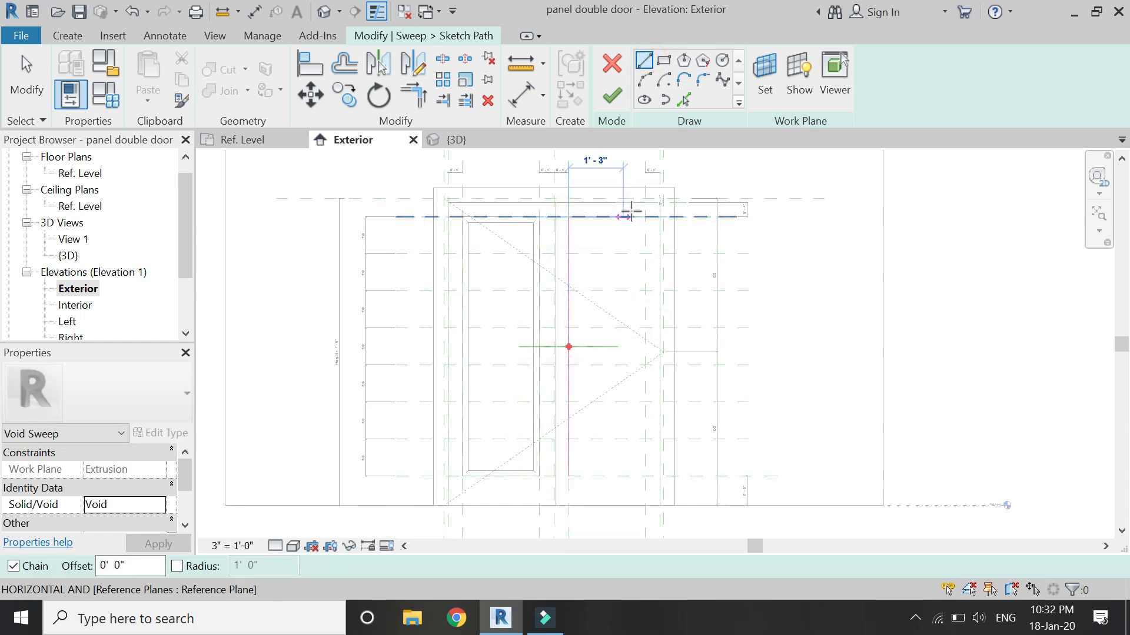
{"action": "left_click", "coordinate": [645, 217]}
{"action": "left_click", "coordinate": [644, 476]}
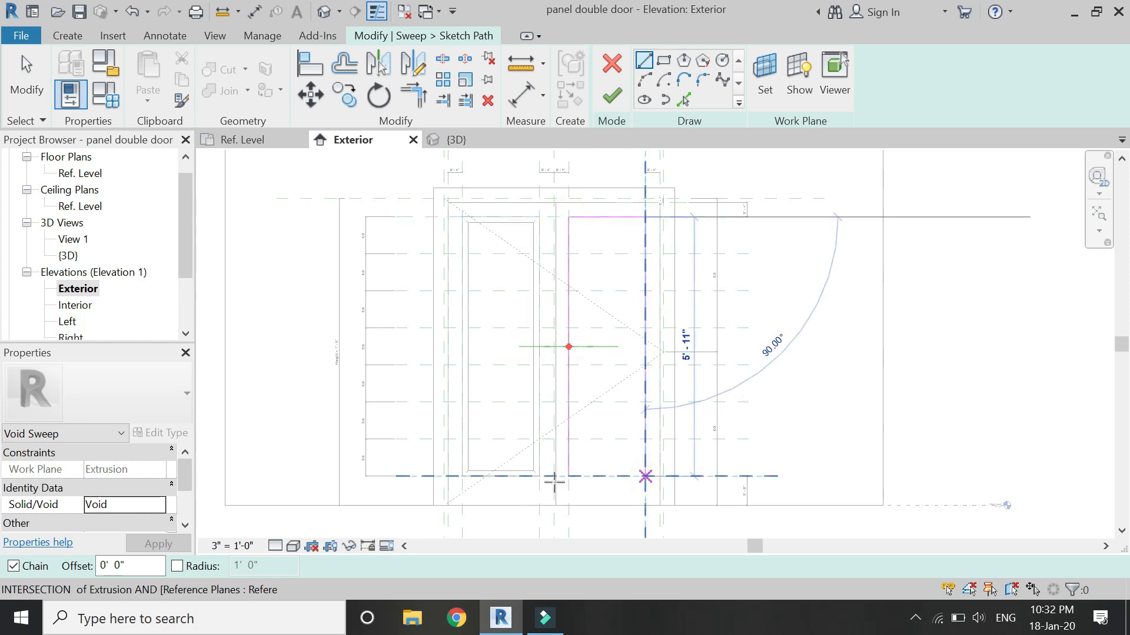
{"action": "left_click", "coordinate": [569, 476]}
{"action": "key", "text": "Escape"}
{"action": "key", "text": "Escape"}
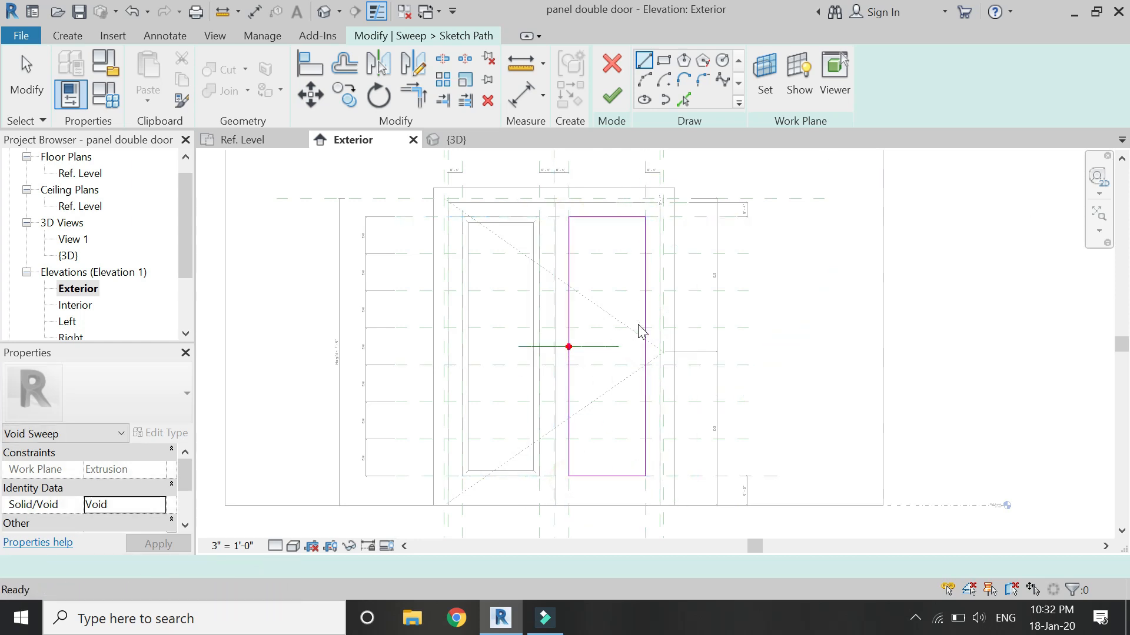
- Finish the rectangular sweep path and open its profile for sketching in the Ref. Level floor plan
{"action": "left_click", "coordinate": [611, 97]}
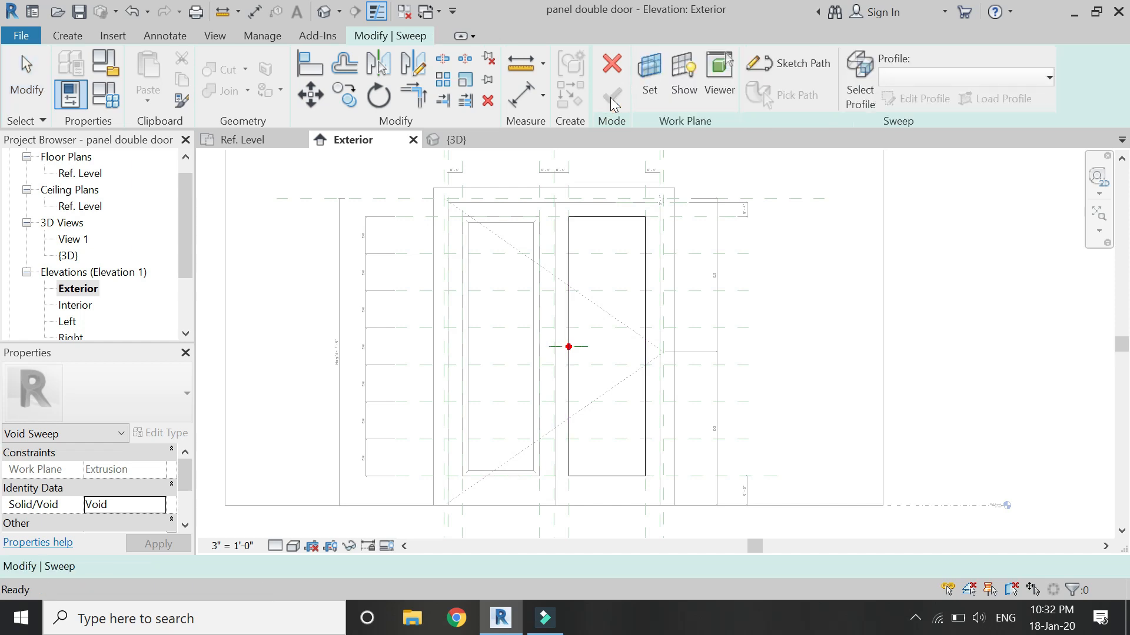
{"action": "left_click", "coordinate": [924, 98]}
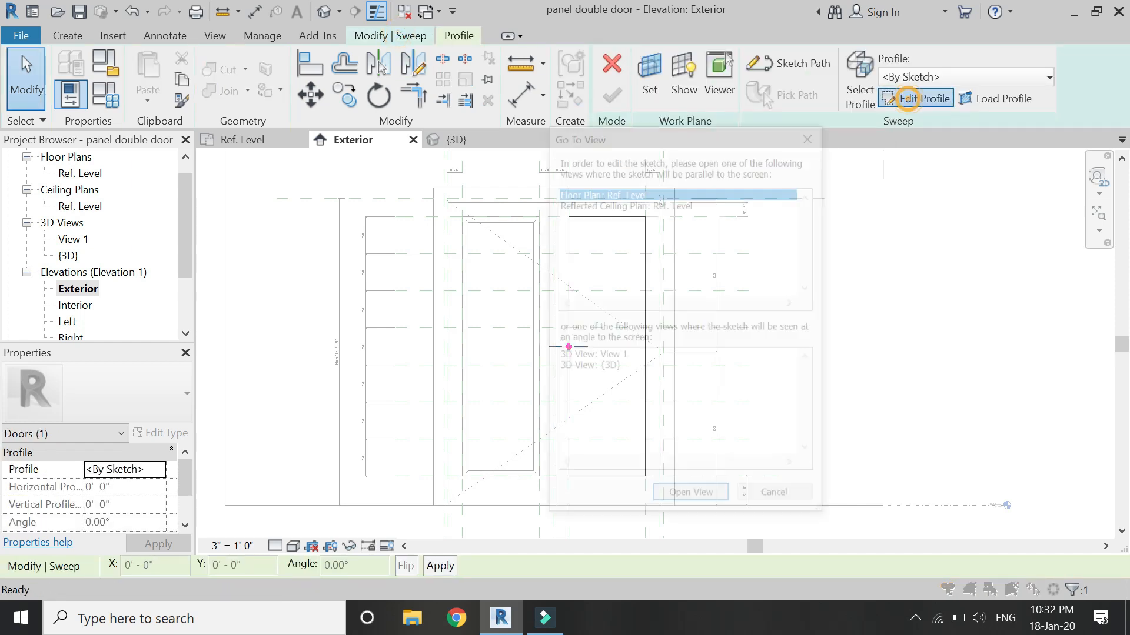
{"action": "left_click", "coordinate": [707, 499]}
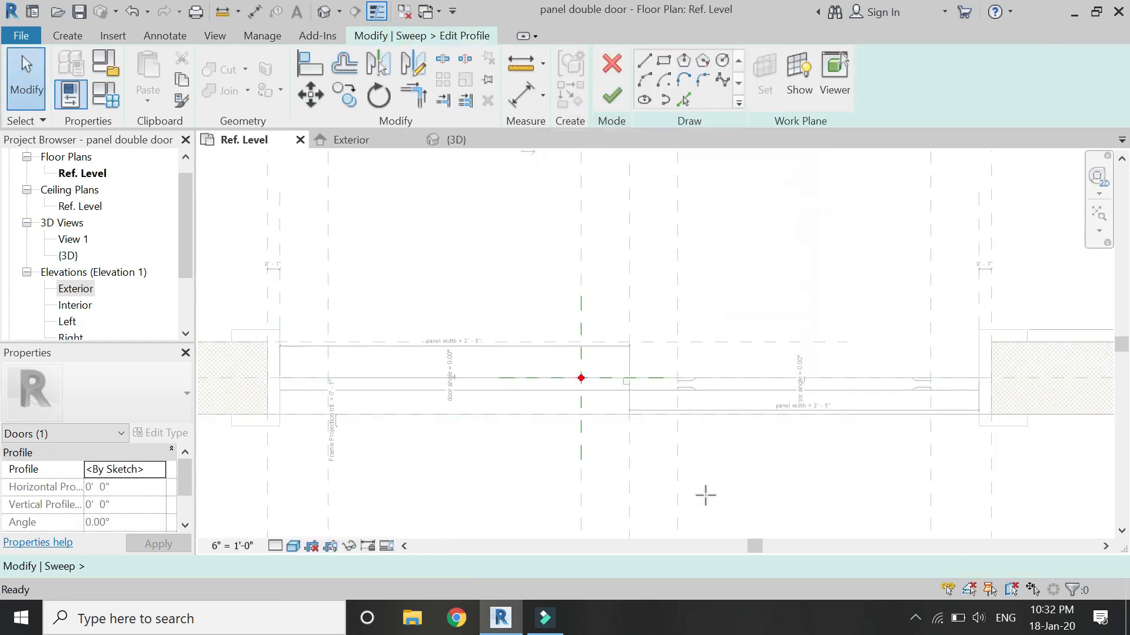
- With Pick Lines, trace the existing panel cut's short end edge, the panel face line and the groove's flat bottom as profile lines
{"action": "scroll", "coordinate": [550, 381], "scroll_direction": "up", "scroll_amount": 3}
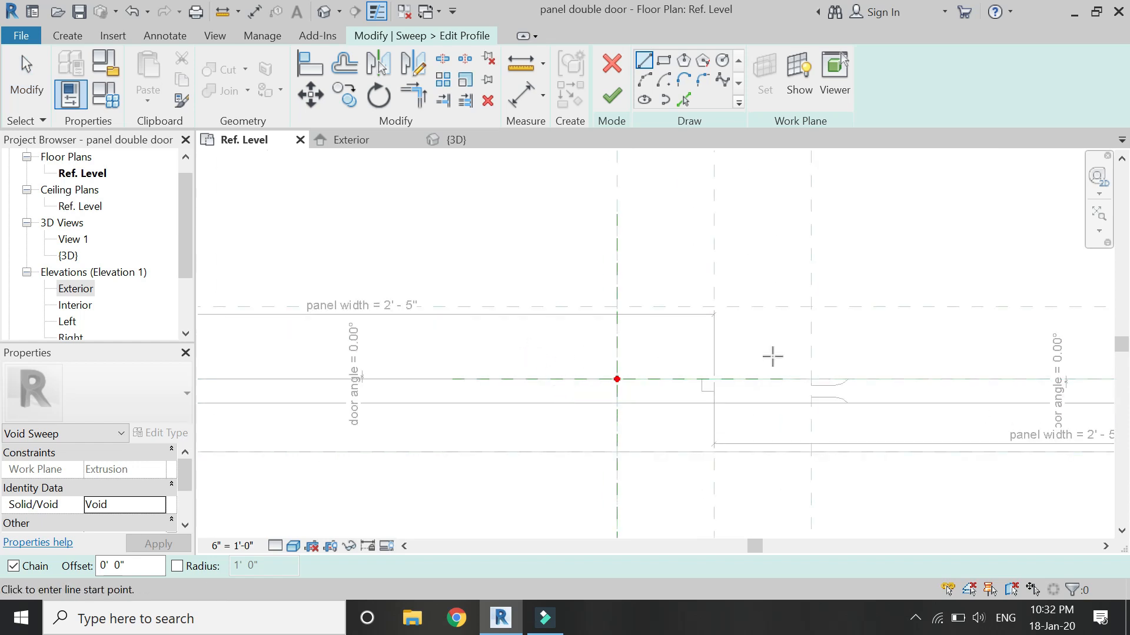
{"action": "scroll", "coordinate": [511, 343], "scroll_direction": "down", "scroll_amount": 3}
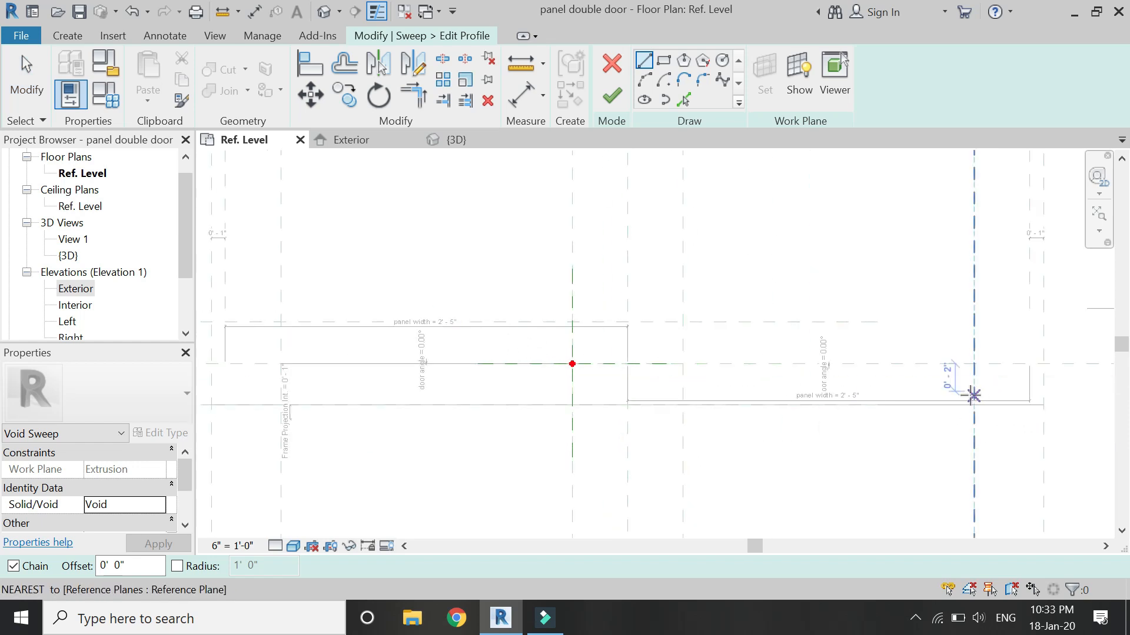
{"action": "scroll", "coordinate": [973, 404], "scroll_direction": "up", "scroll_amount": 4}
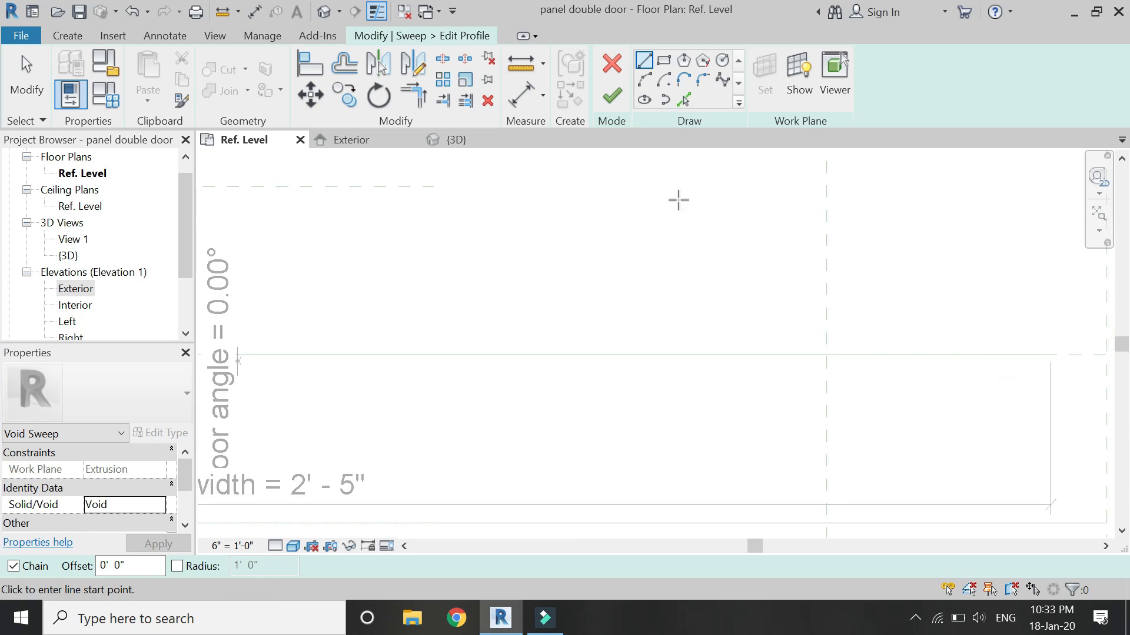
{"action": "left_click", "coordinate": [686, 103]}
{"action": "scroll", "coordinate": [827, 394], "scroll_direction": "up", "scroll_amount": 2}
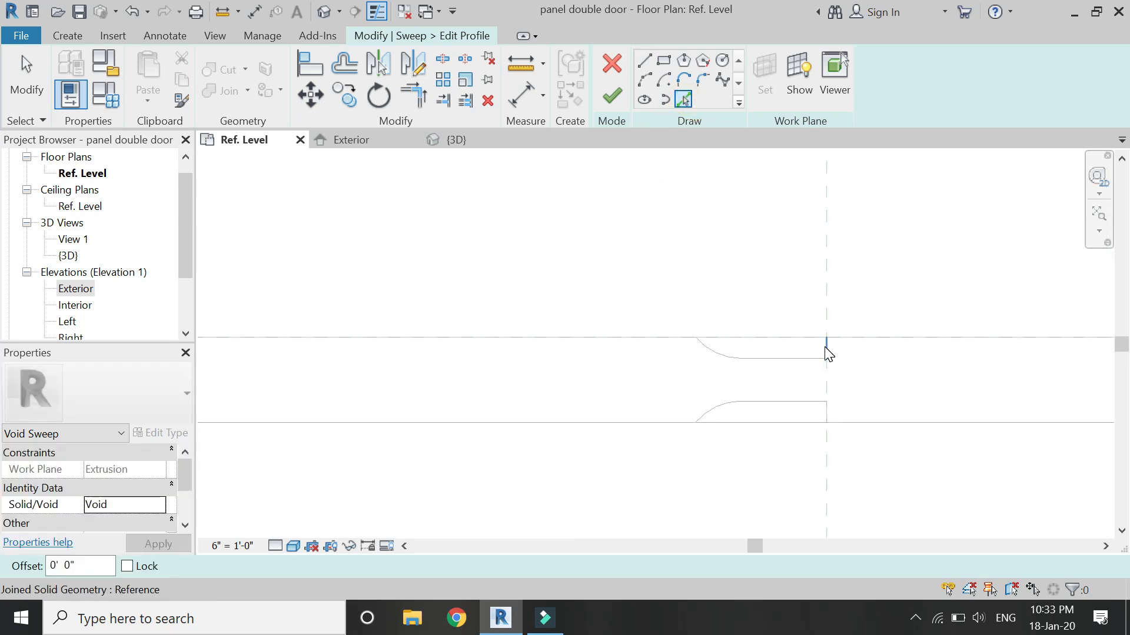
{"action": "left_click", "coordinate": [806, 342]}
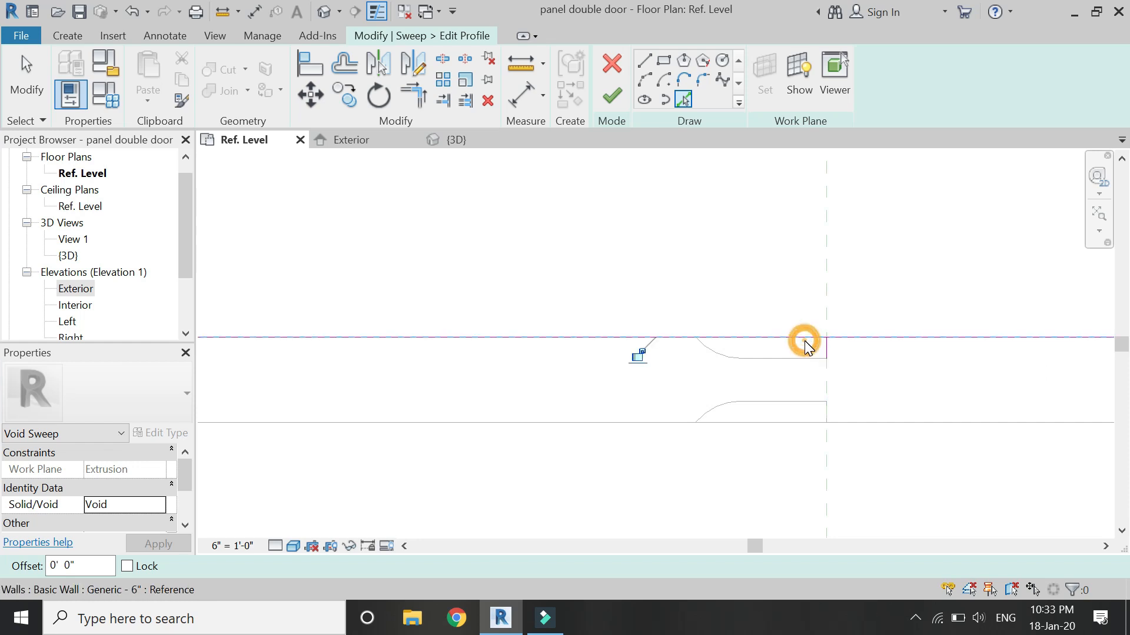
{"action": "left_click", "coordinate": [807, 360]}
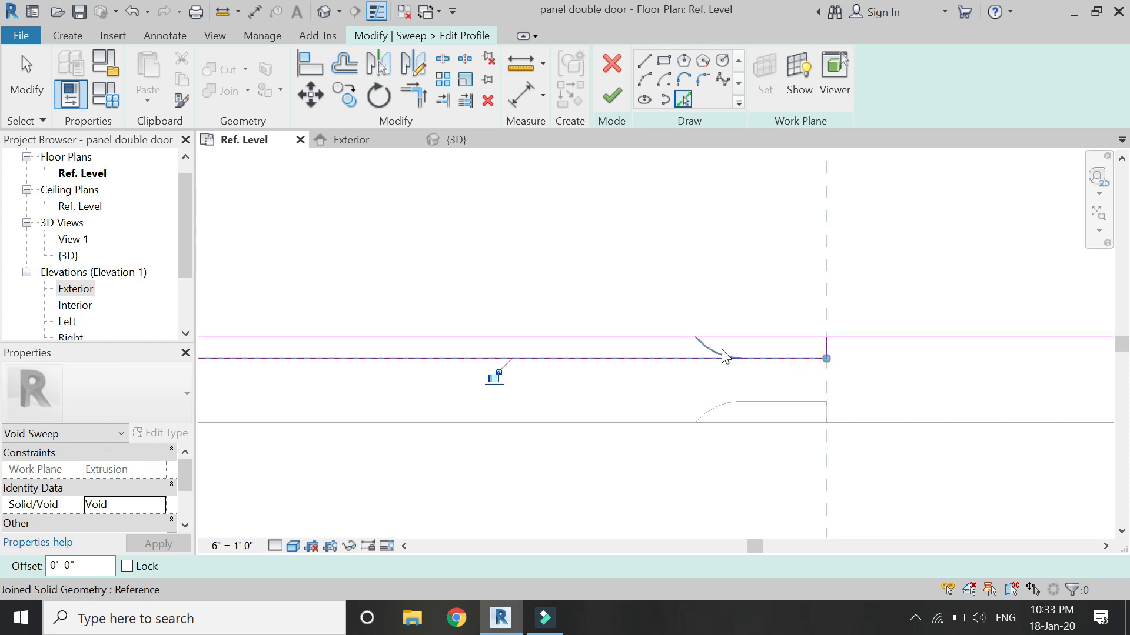
- Add the existing arc edge to the void sweep profile and trim the lines with it into a closed outline
{"action": "left_click", "coordinate": [715, 352]}
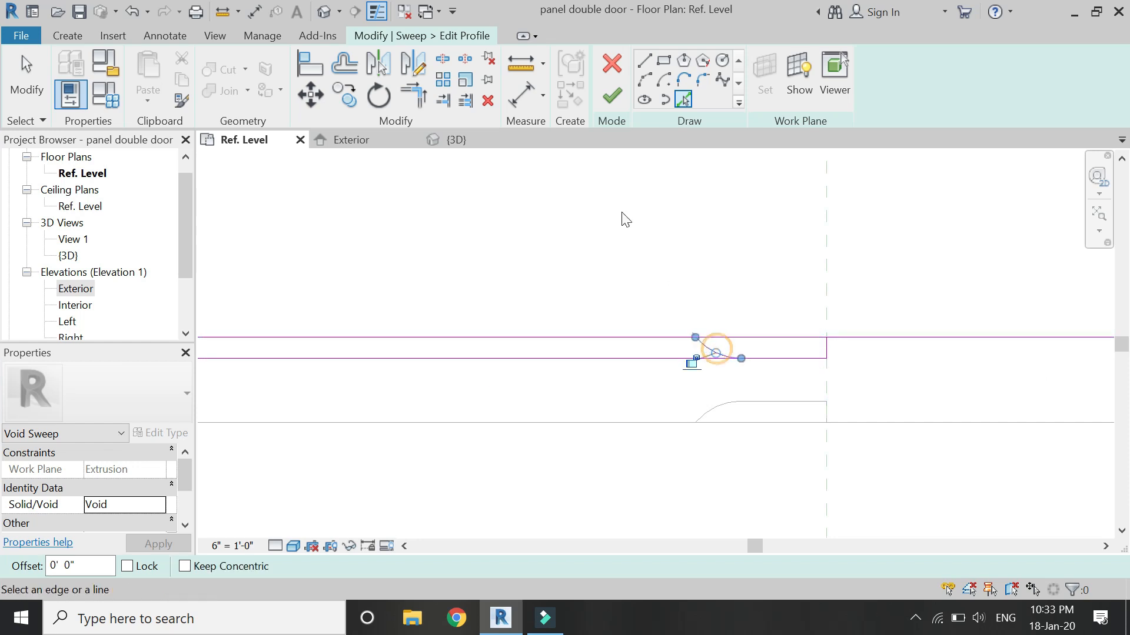
{"action": "left_click", "coordinate": [422, 94]}
{"action": "scroll", "coordinate": [731, 333], "scroll_direction": "up", "scroll_amount": 1}
{"action": "left_click", "coordinate": [708, 361]}
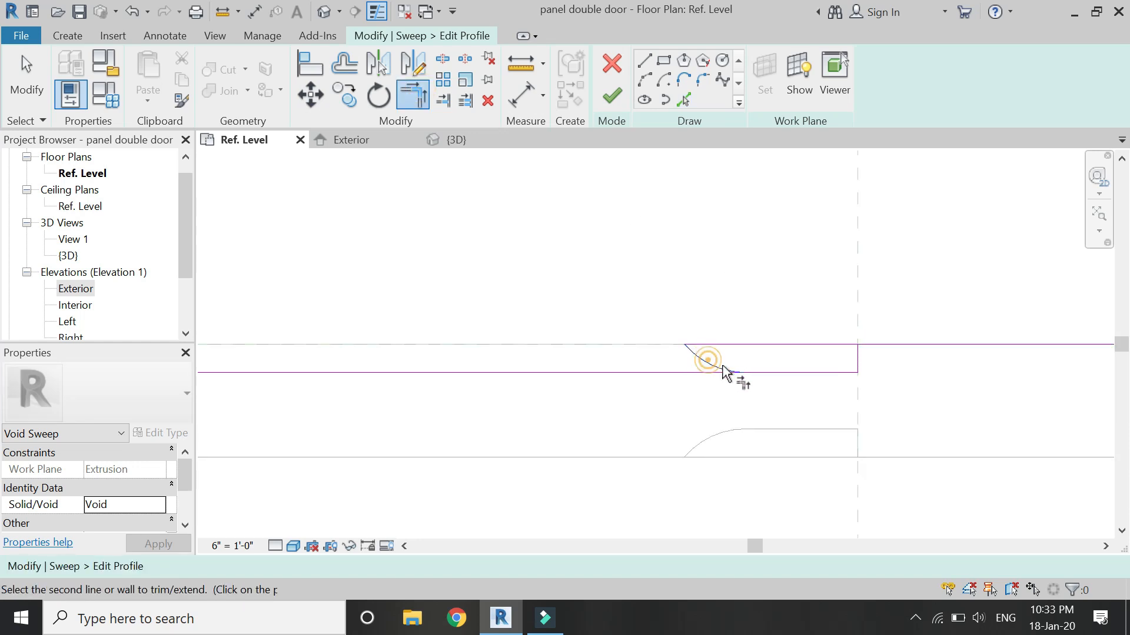
{"action": "left_click", "coordinate": [769, 373]}
- Move the closed profile from its upper corner to the intersection of the sweep path's profile plane and the panel edge
{"action": "left_click_drag", "start_coordinate": [889, 337], "coordinate": [593, 429]}
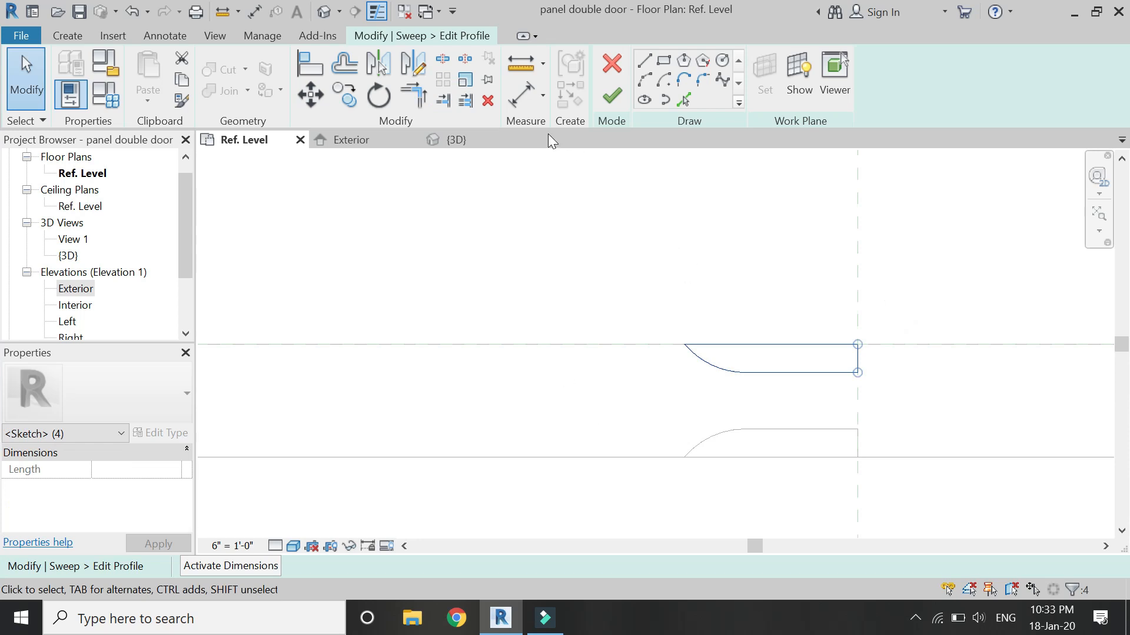
{"action": "left_click", "coordinate": [346, 96]}
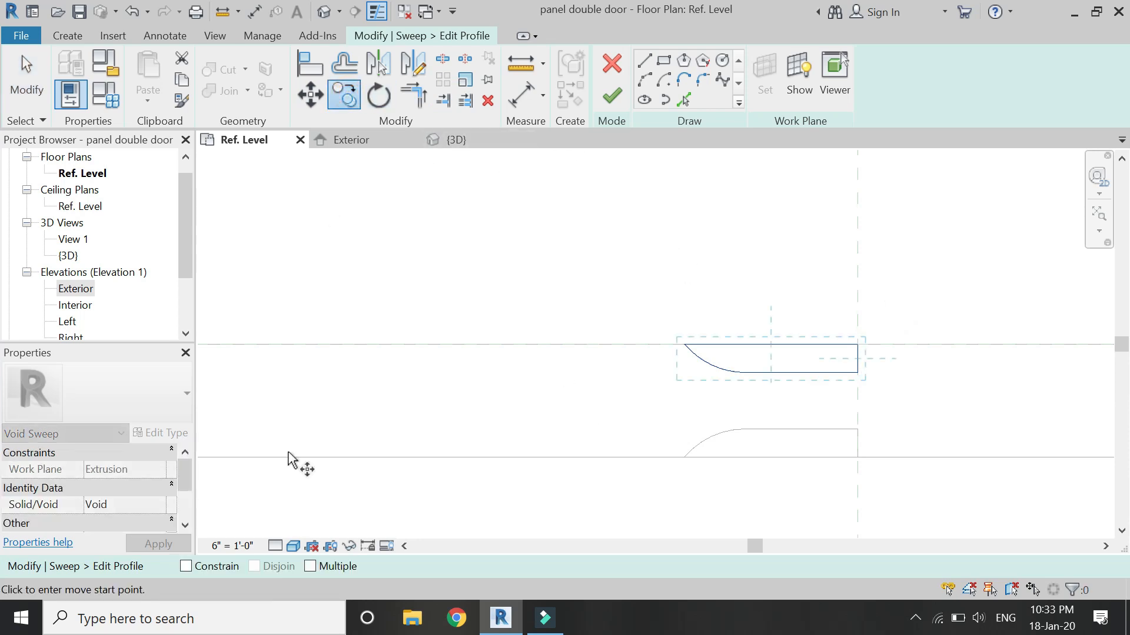
{"action": "left_click", "coordinate": [310, 99]}
{"action": "left_click", "coordinate": [857, 344]}
{"action": "scroll", "coordinate": [986, 363], "scroll_direction": "down", "scroll_amount": 7}
{"action": "scroll", "coordinate": [560, 374], "scroll_direction": "up", "scroll_amount": 5}
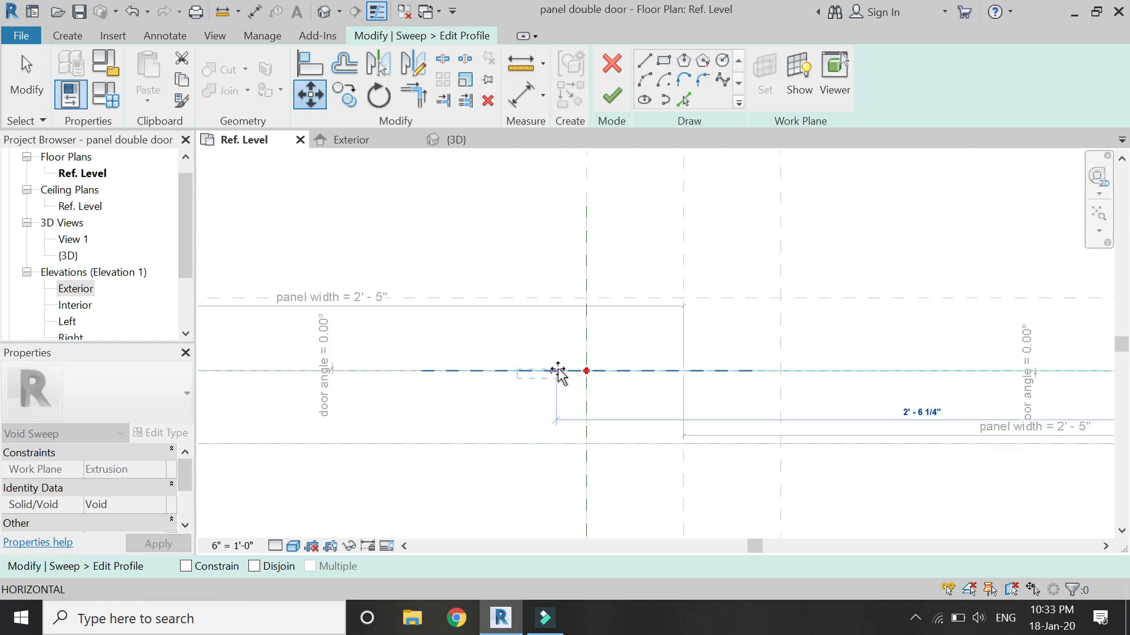
{"action": "left_click", "coordinate": [612, 355]}
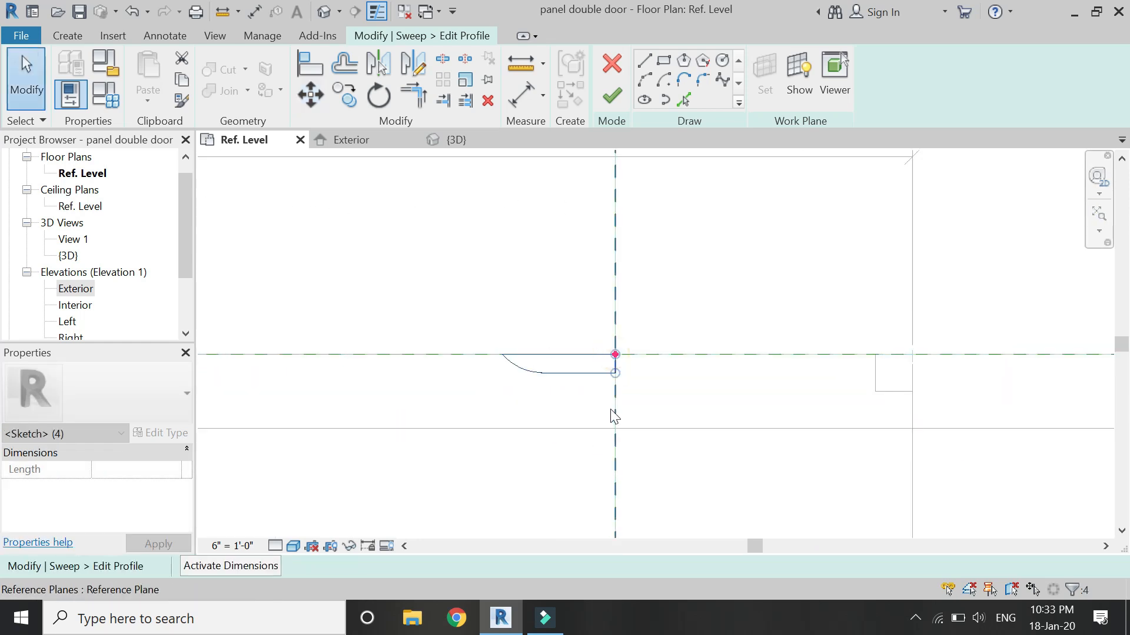
- Mirror the profile onto the opposite face of the door panel about the panel's mid-thickness, and finish the void sweep
{"action": "scroll", "coordinate": [605, 397], "scroll_direction": "up", "scroll_amount": 2}
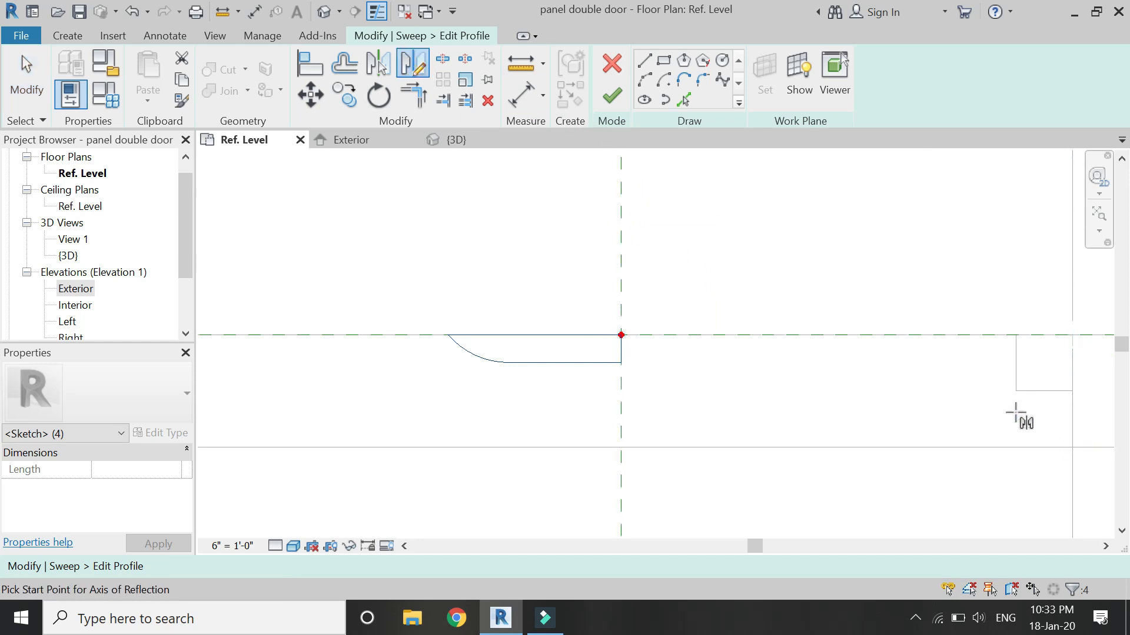
{"action": "left_click", "coordinate": [917, 389]}
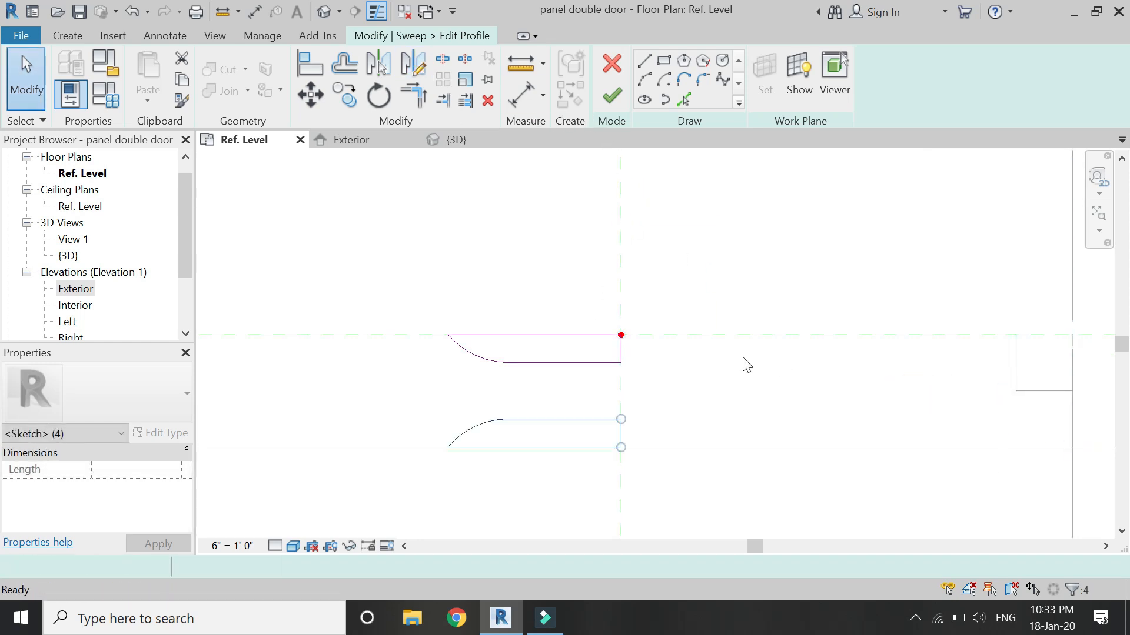
{"action": "left_click", "coordinate": [606, 99]}
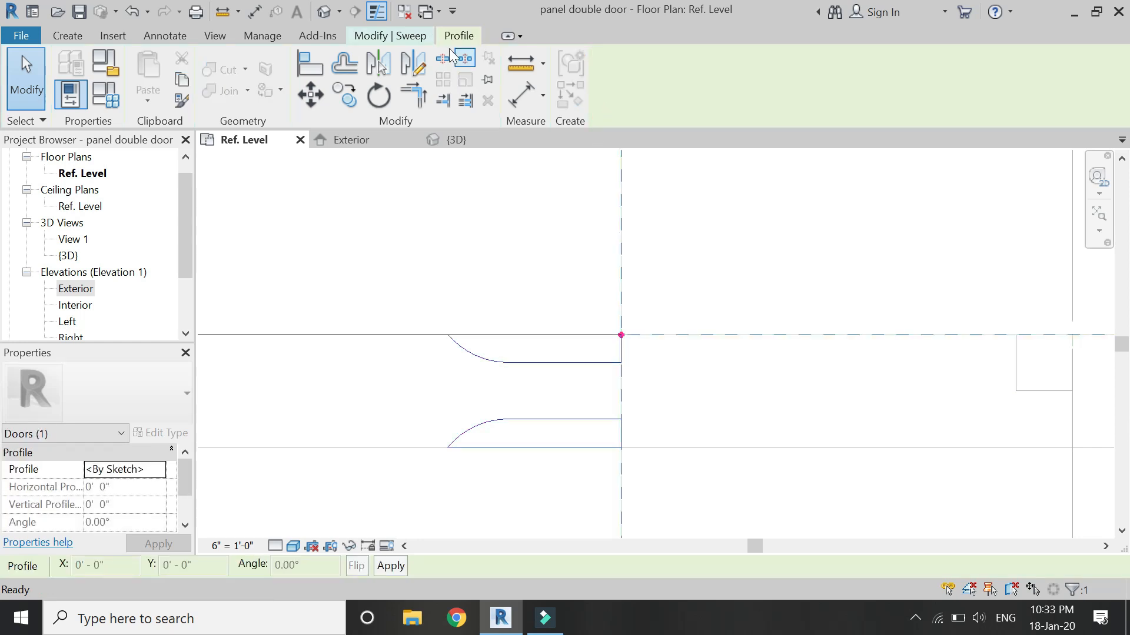
{"action": "left_click", "coordinate": [614, 100]}
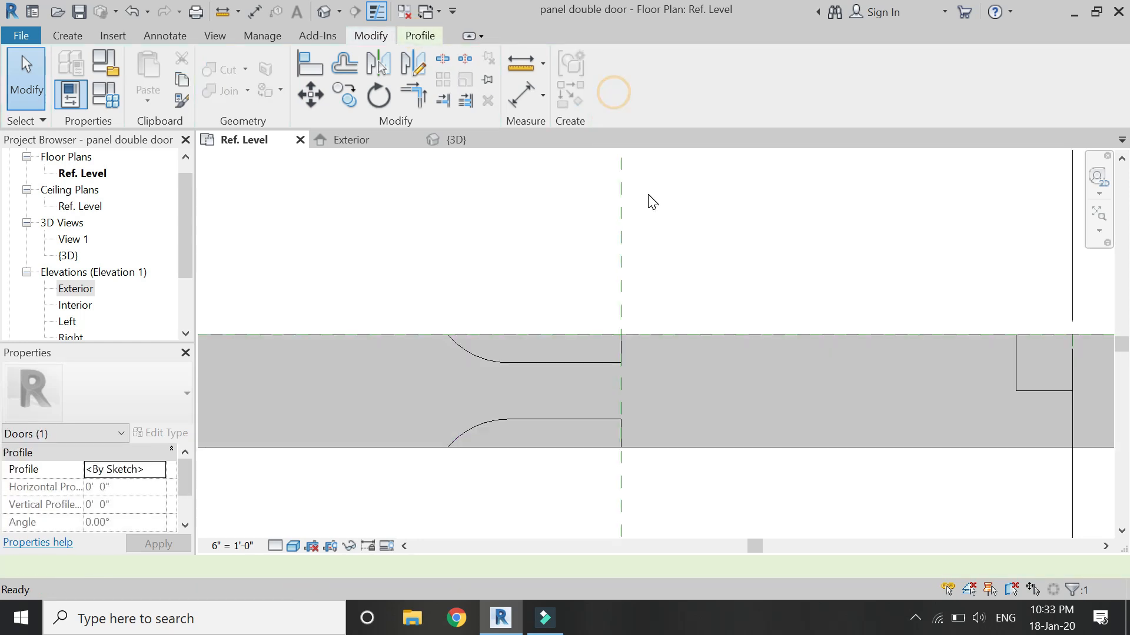
{"action": "left_click", "coordinate": [661, 247]}
- Examine the recesses cut into both door panels in the 3D view and the Ref. Level floor plan
{"action": "left_click", "coordinate": [470, 141]}
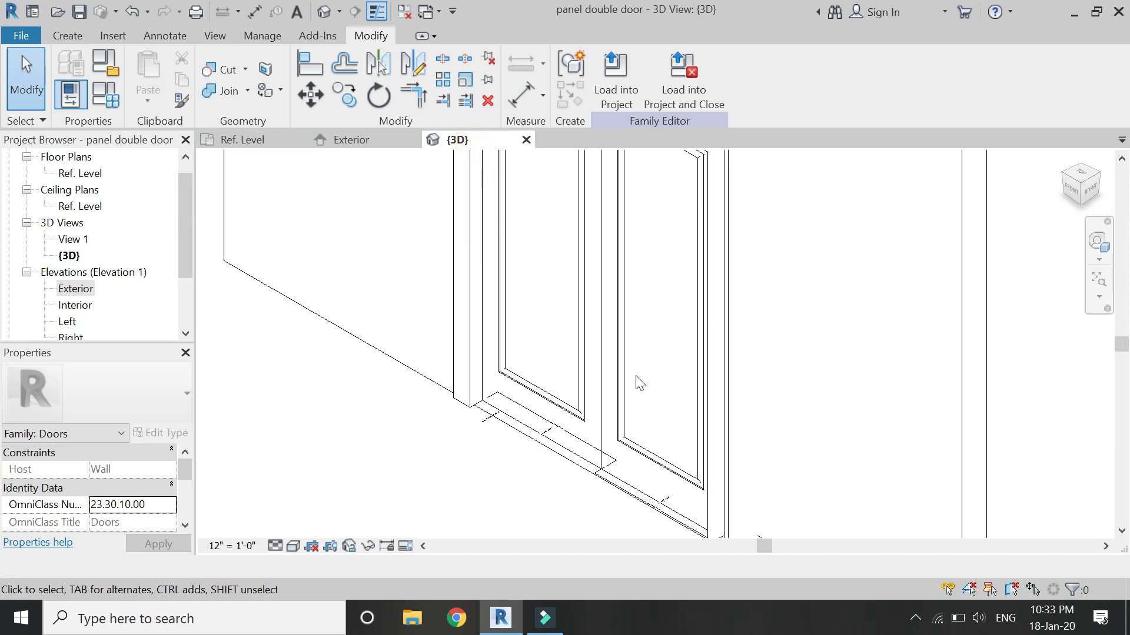
{"action": "scroll", "coordinate": [612, 388], "scroll_direction": "down", "scroll_amount": 3}
{"action": "scroll", "coordinate": [561, 403], "scroll_direction": "up", "scroll_amount": 3}
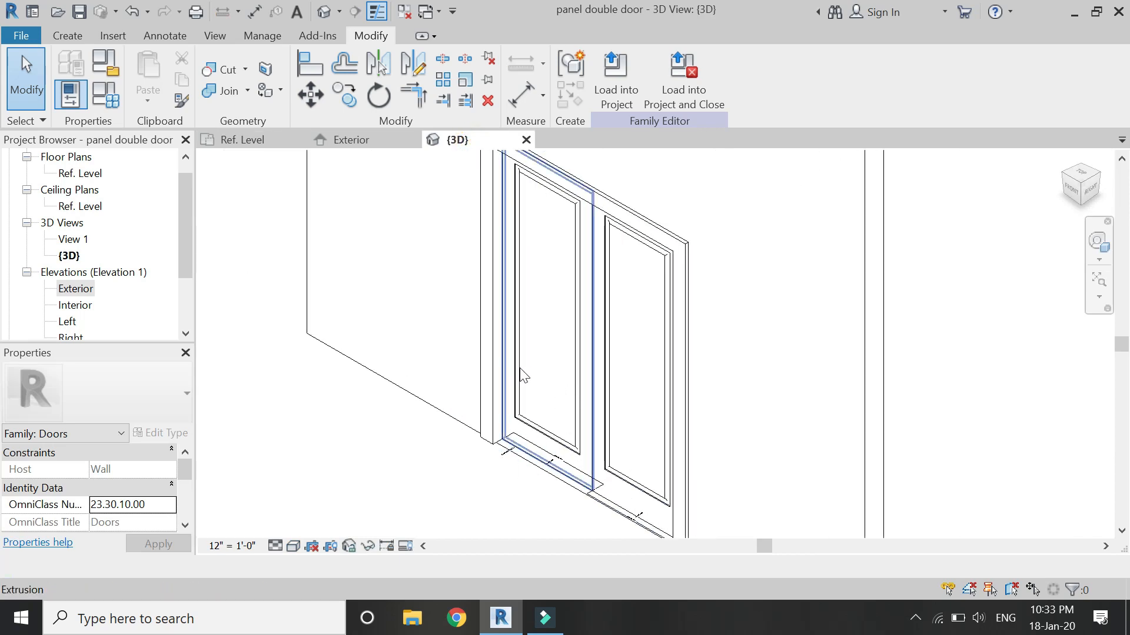
{"action": "left_click", "coordinate": [266, 140]}
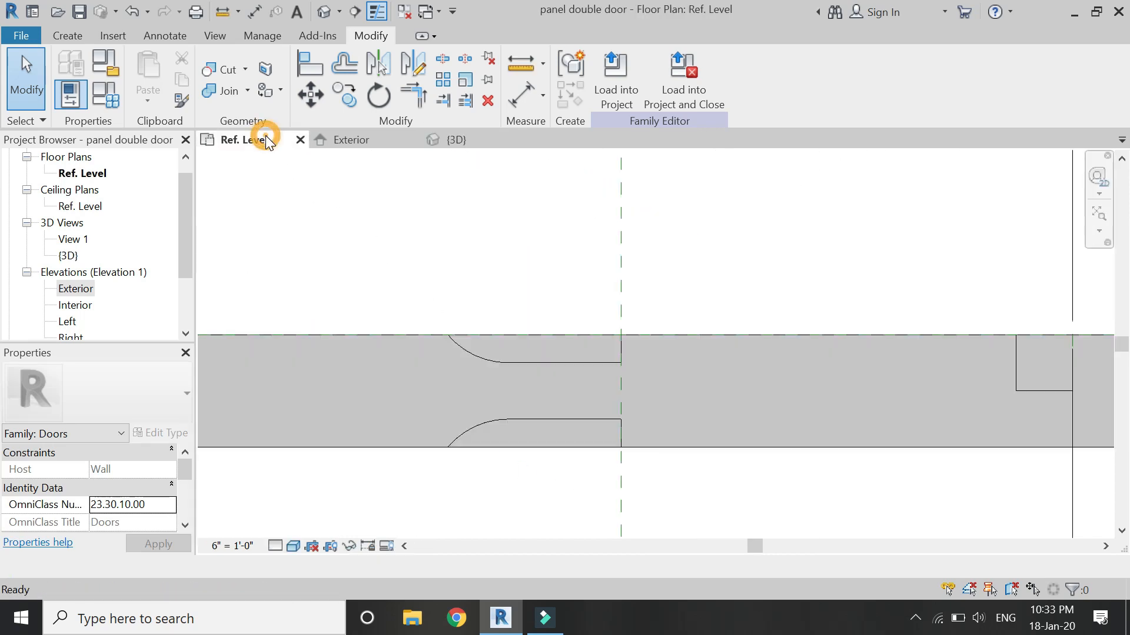
{"action": "scroll", "coordinate": [616, 383], "scroll_direction": "down", "scroll_amount": 3}
{"action": "scroll", "coordinate": [623, 380], "scroll_direction": "down", "scroll_amount": 3}
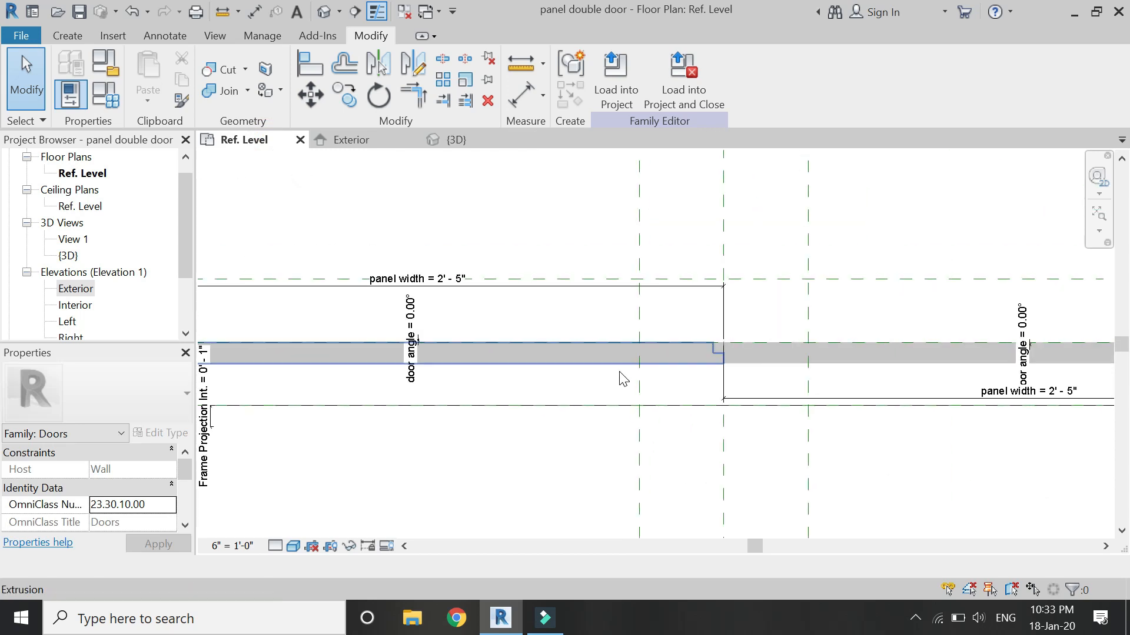
{"action": "scroll", "coordinate": [624, 380], "scroll_direction": "down", "scroll_amount": 2}
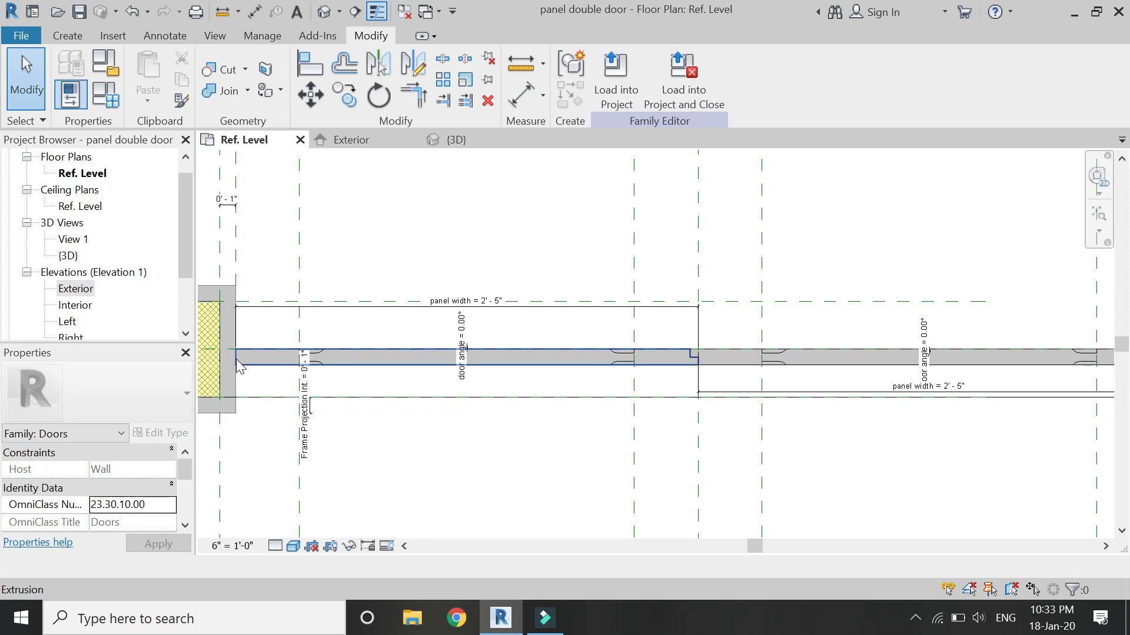
- Start a solid sweep with a sketched path in the Exterior elevation, using the door panel extrusion's face as work plane
{"action": "left_click", "coordinate": [351, 142]}
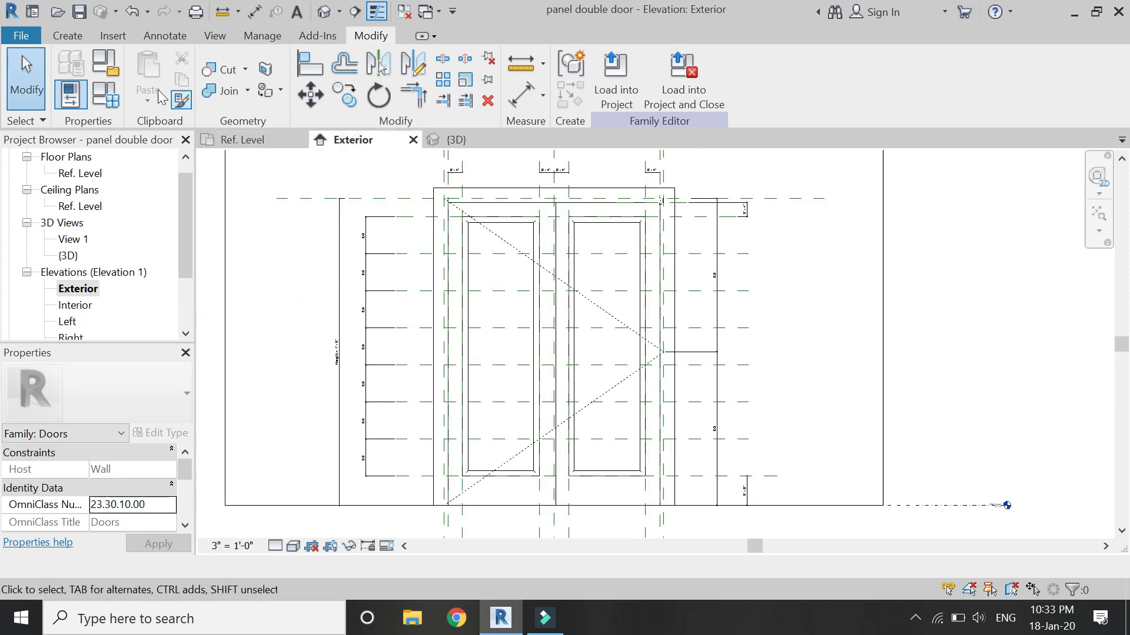
{"action": "left_click", "coordinate": [78, 40]}
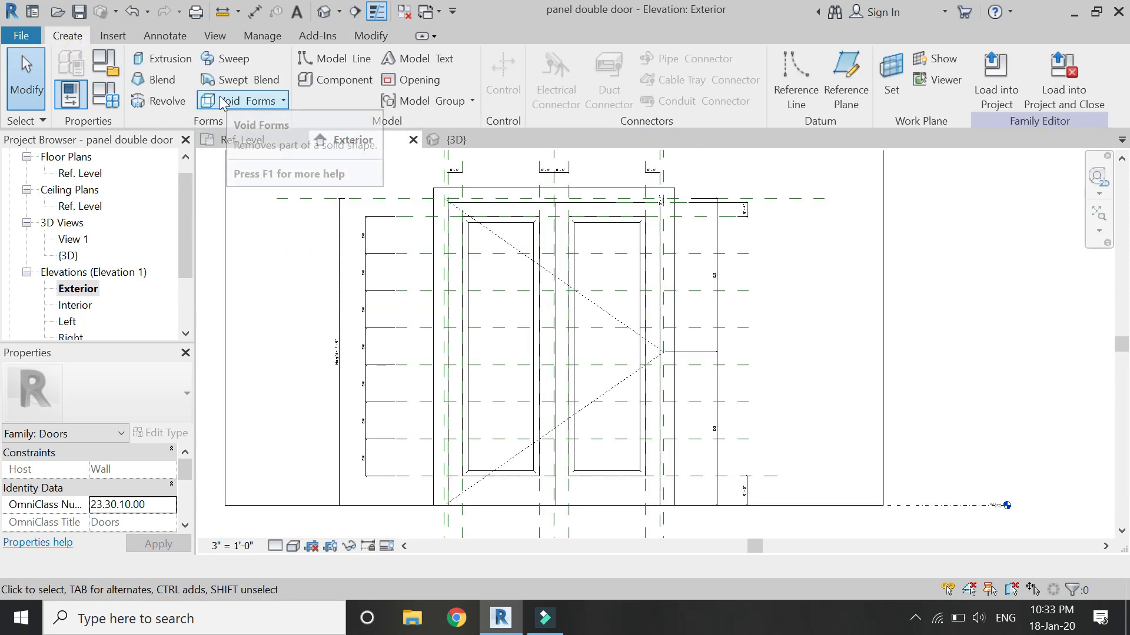
{"action": "left_click", "coordinate": [233, 59]}
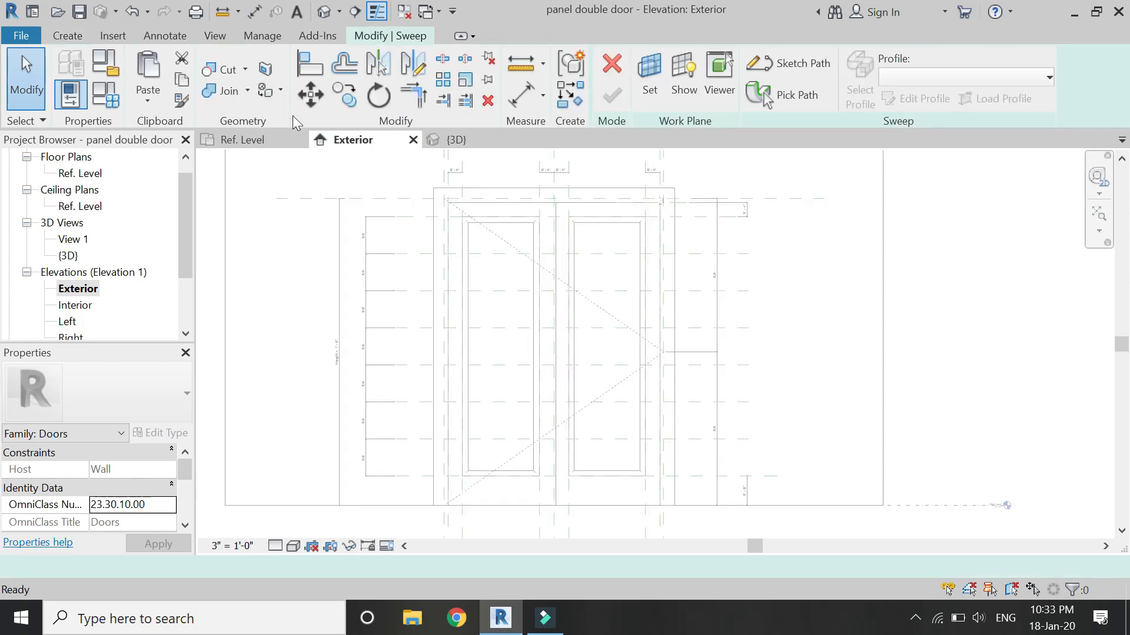
{"action": "left_click", "coordinate": [789, 63]}
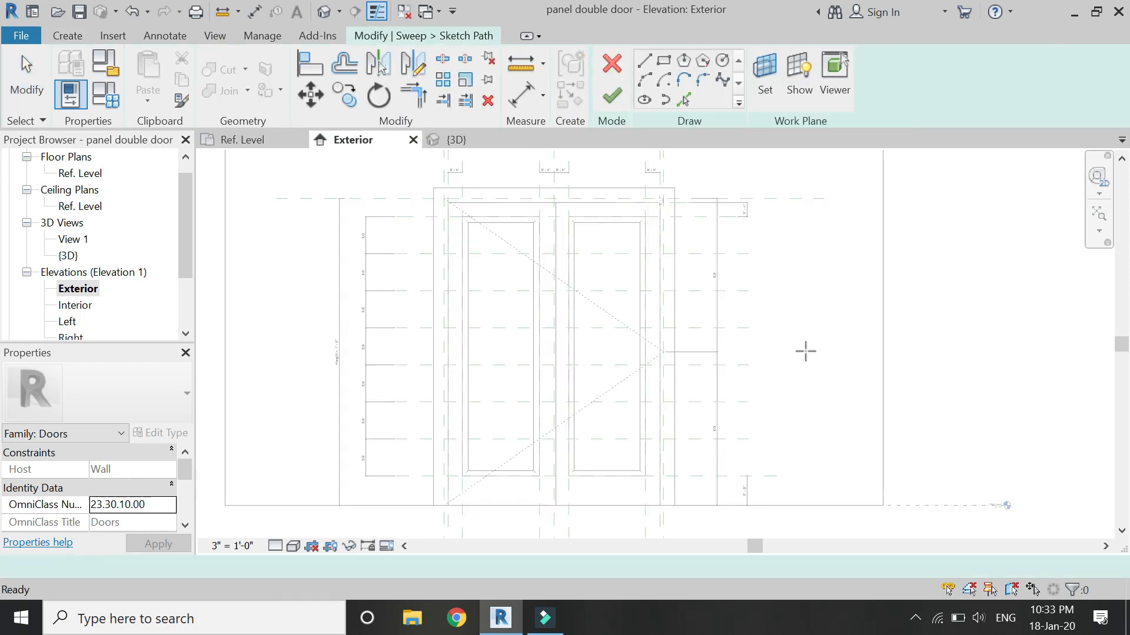
{"action": "left_click", "coordinate": [759, 89]}
{"action": "left_click", "coordinate": [830, 504]}
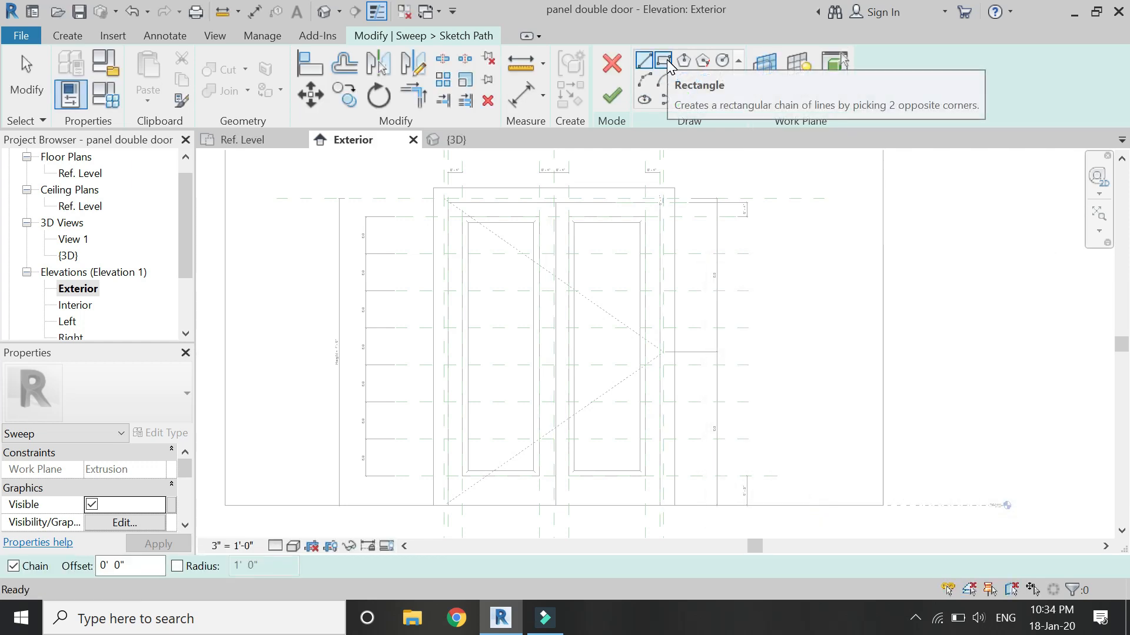
- Draw a closed rectangular sweep path along the outer edge of the right-hand door panel's recess and finish the path
{"action": "scroll", "coordinate": [583, 457], "scroll_direction": "up", "scroll_amount": 2}
{"action": "left_click", "coordinate": [562, 487]}
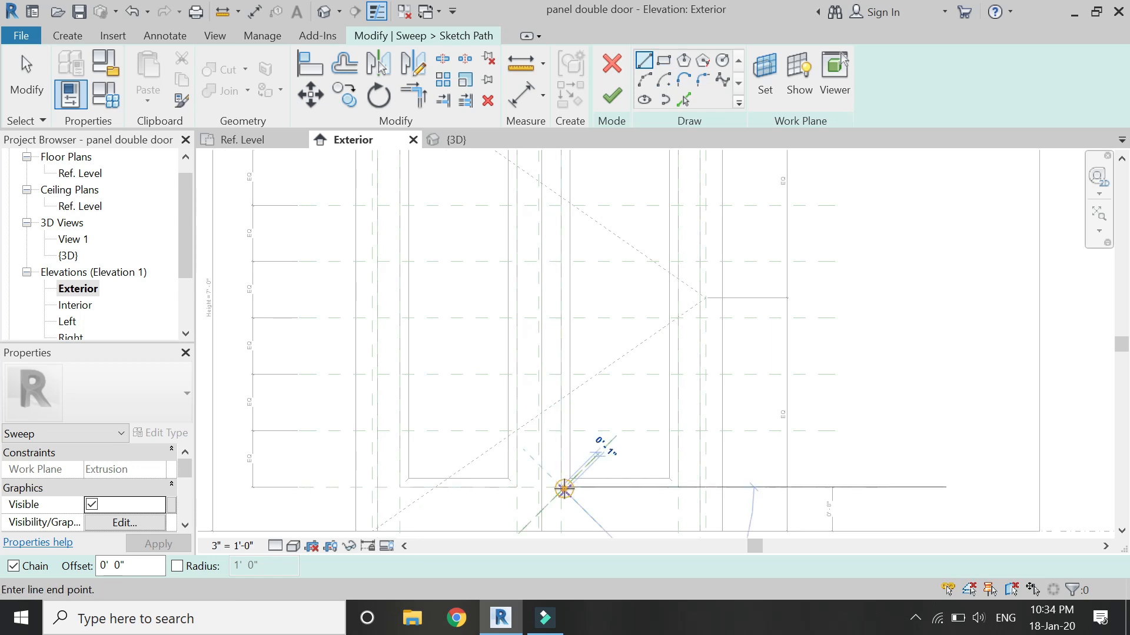
{"action": "scroll", "coordinate": [547, 442], "scroll_direction": "down", "scroll_amount": 2}
{"action": "scroll", "coordinate": [569, 283], "scroll_direction": "up", "scroll_amount": 1}
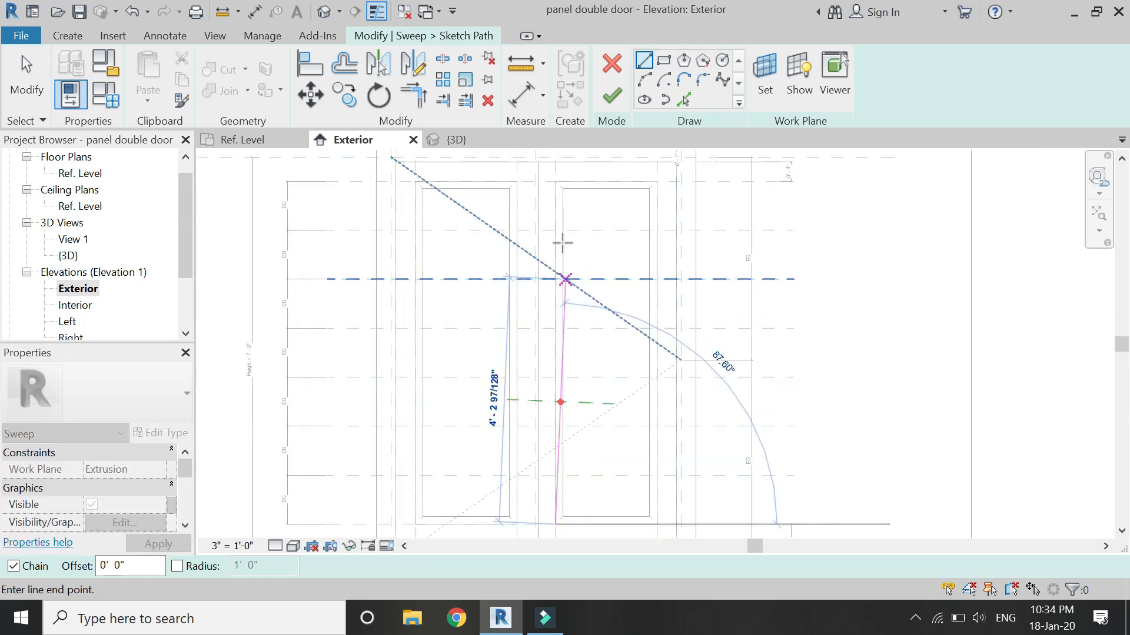
{"action": "left_click", "coordinate": [556, 181]}
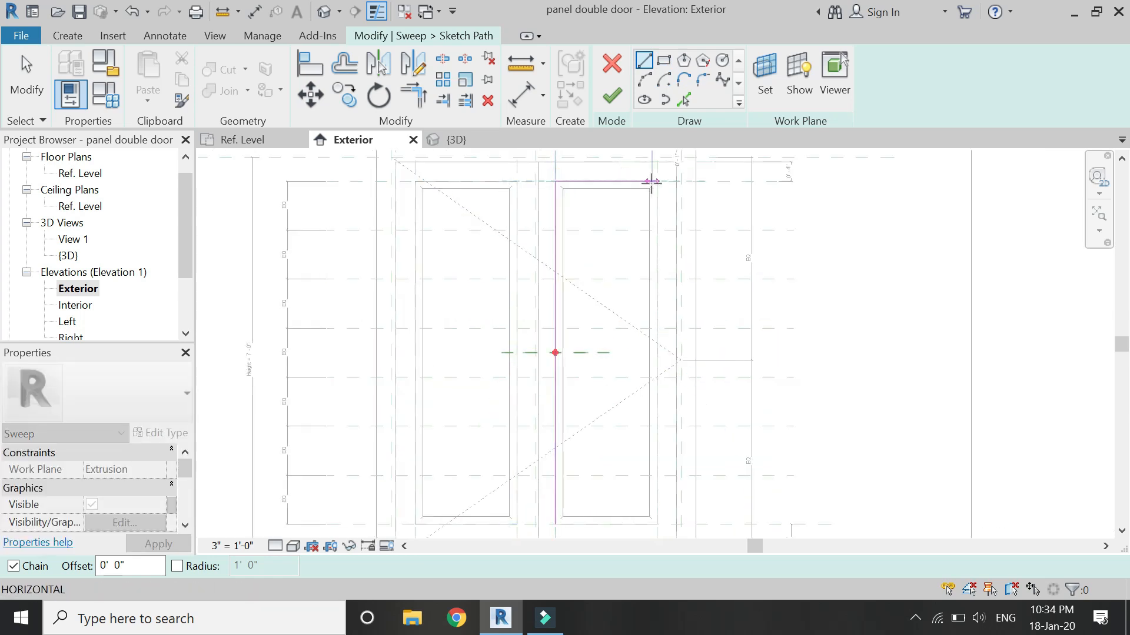
{"action": "left_click", "coordinate": [657, 181]}
{"action": "left_click", "coordinate": [657, 524]}
{"action": "left_click", "coordinate": [555, 524]}
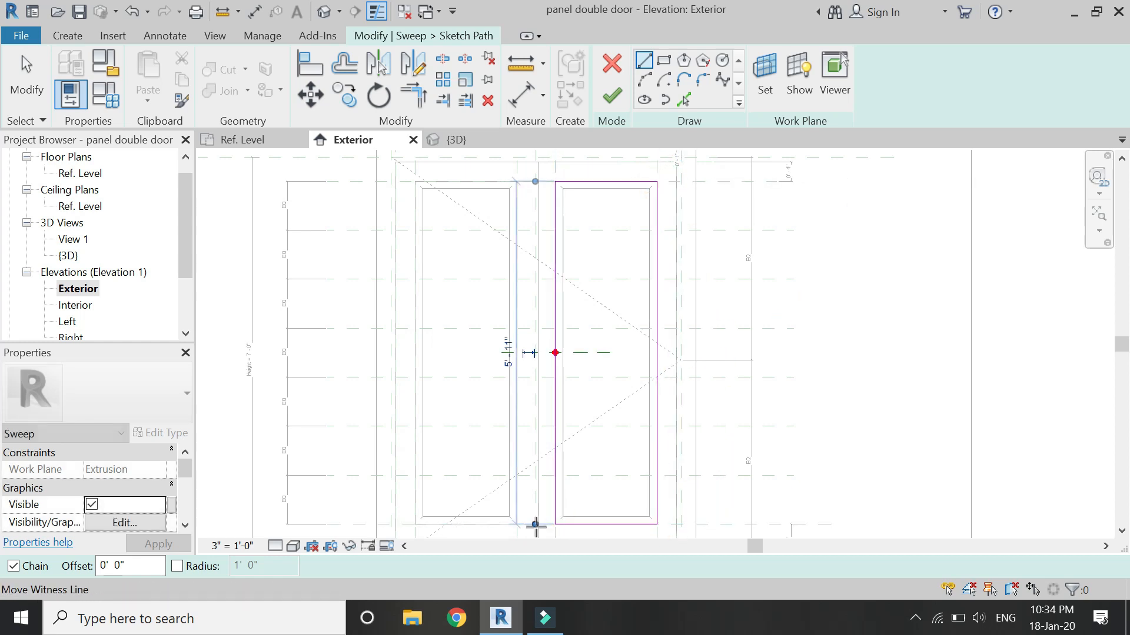
{"action": "key", "text": "Escape"}
{"action": "key", "text": "Escape"}
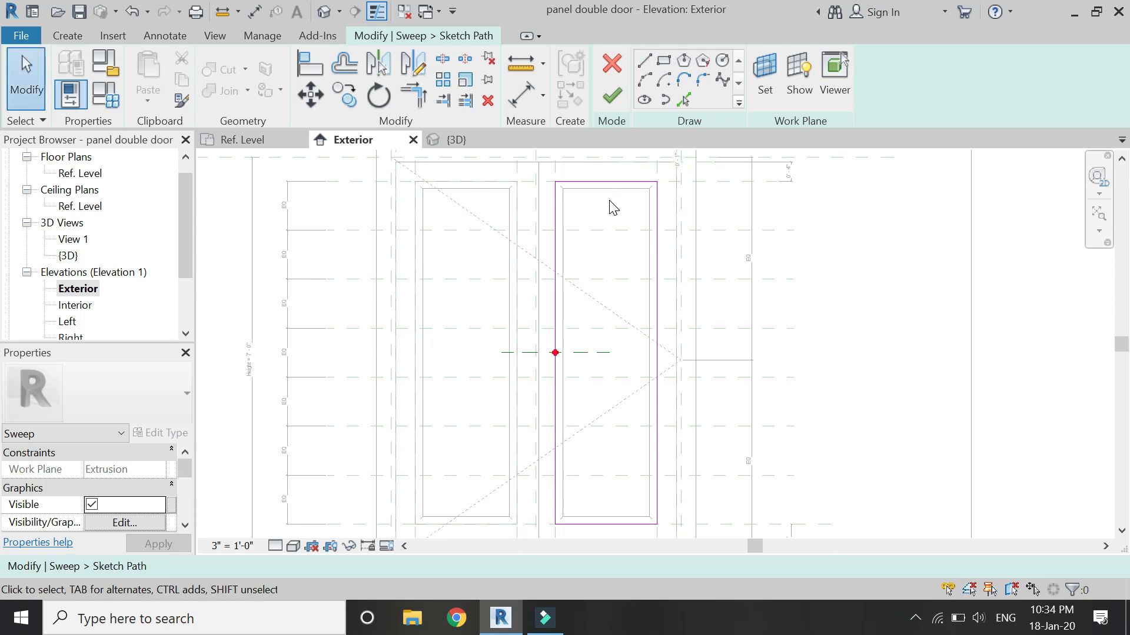
{"action": "left_click", "coordinate": [611, 98]}
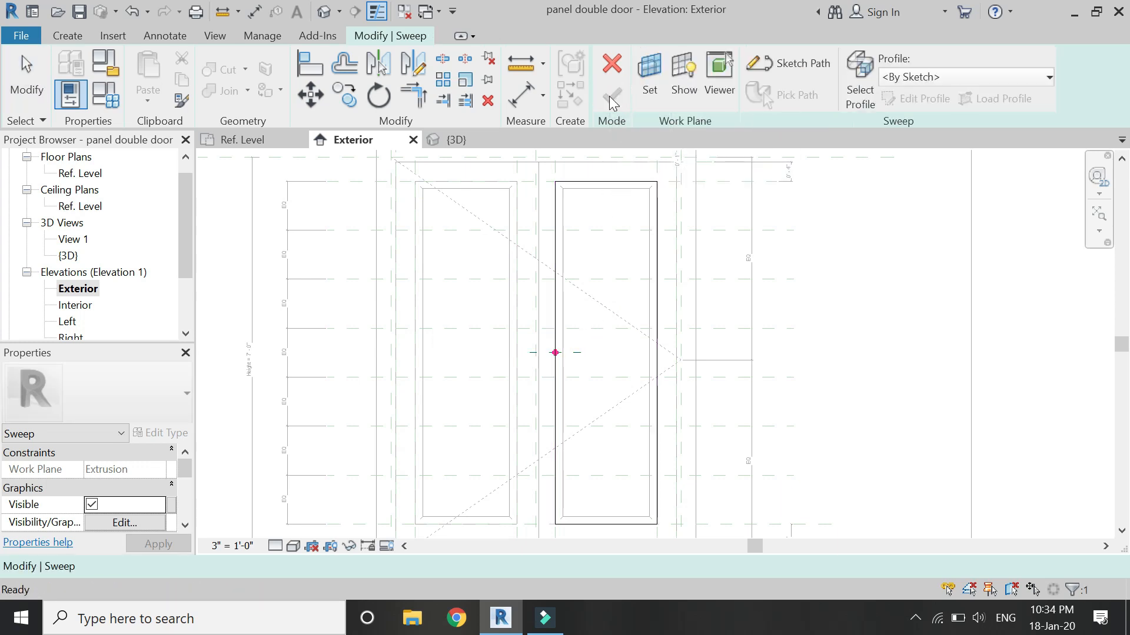
- Open the sweep's profile sketch for editing in the Ref. Level floor plan, at the profile origin beside the recess
{"action": "left_click", "coordinate": [924, 99]}
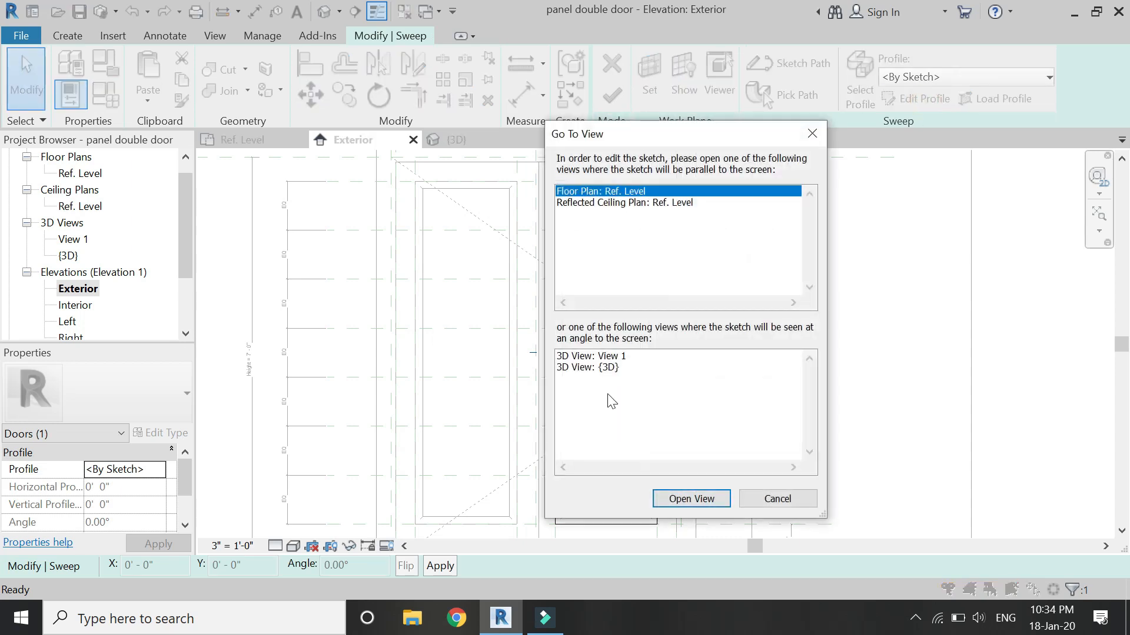
{"action": "left_click", "coordinate": [691, 499]}
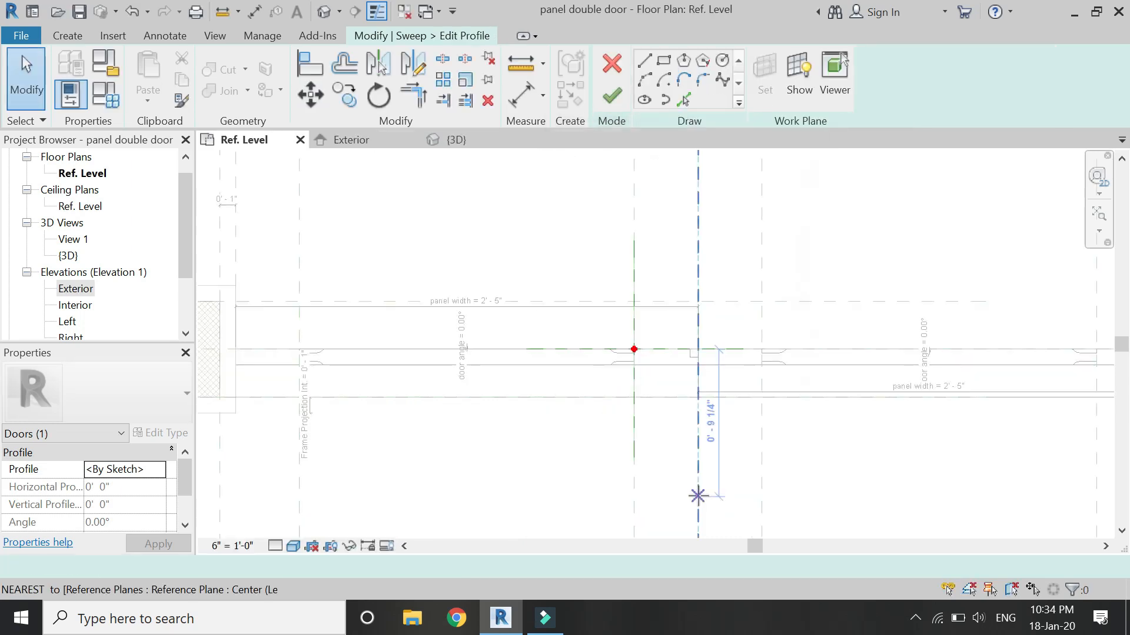
{"action": "scroll", "coordinate": [634, 349], "scroll_direction": "up", "scroll_amount": 5}
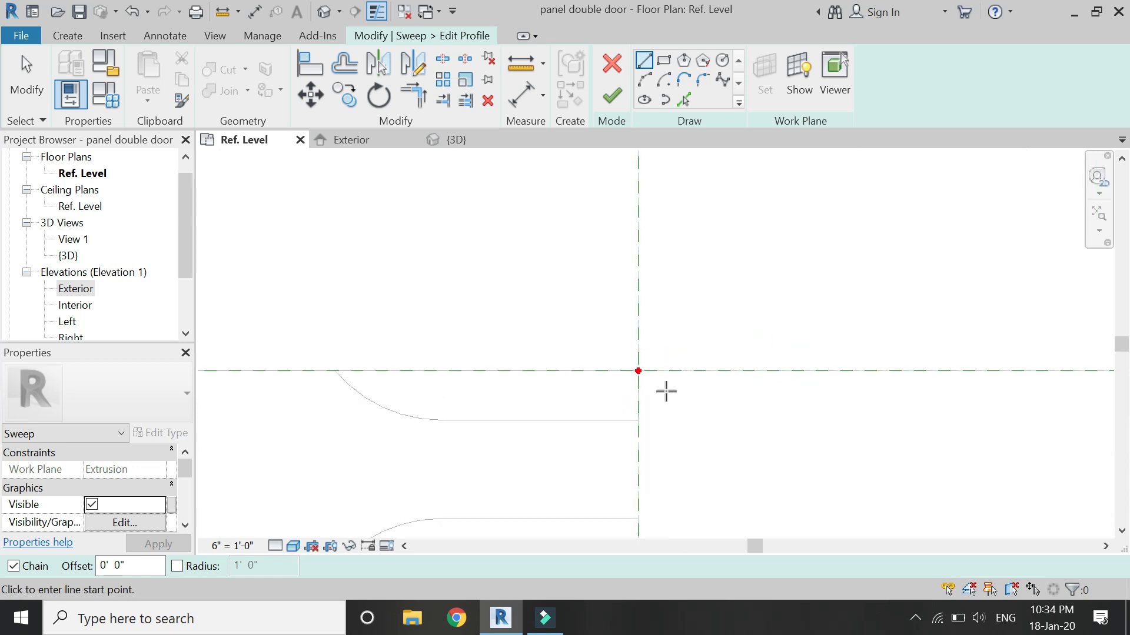
- Draw a quarter-round arc rising from the door panel's face and a connected semicircular arc of about 1/8" radius above it
{"action": "left_click", "coordinate": [643, 78]}
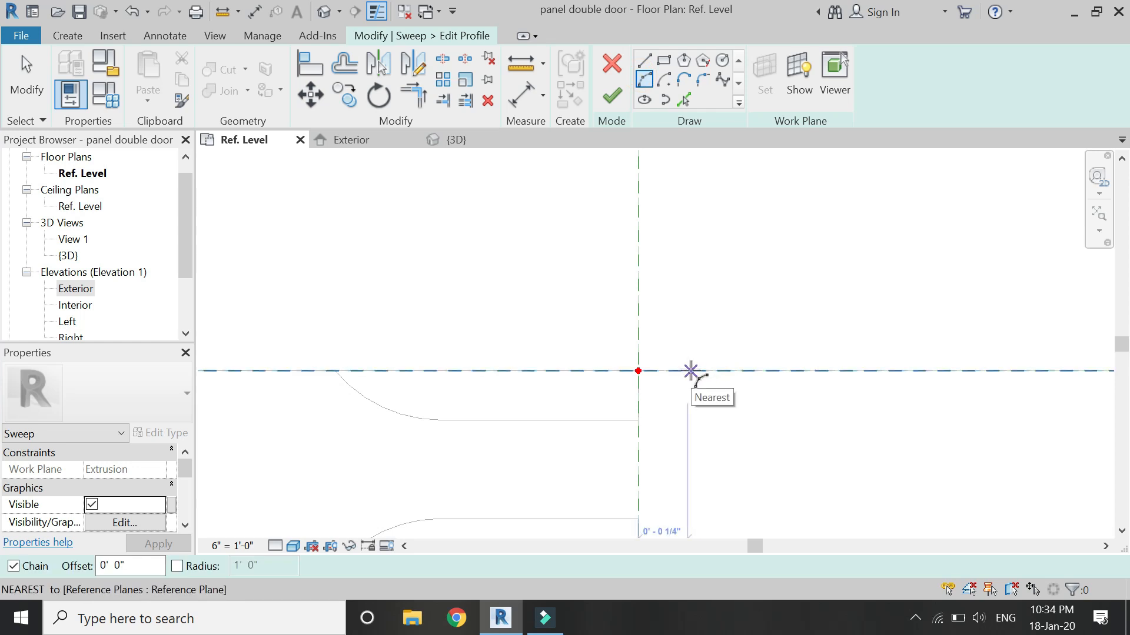
{"action": "left_click", "coordinate": [696, 371]}
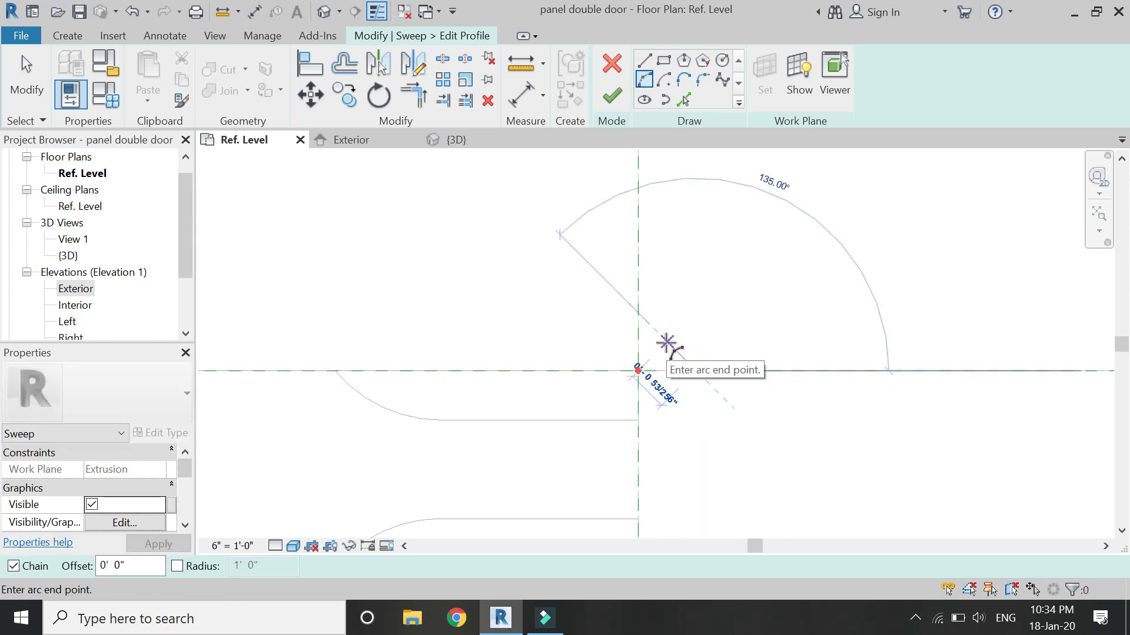
{"action": "left_click", "coordinate": [667, 341]}
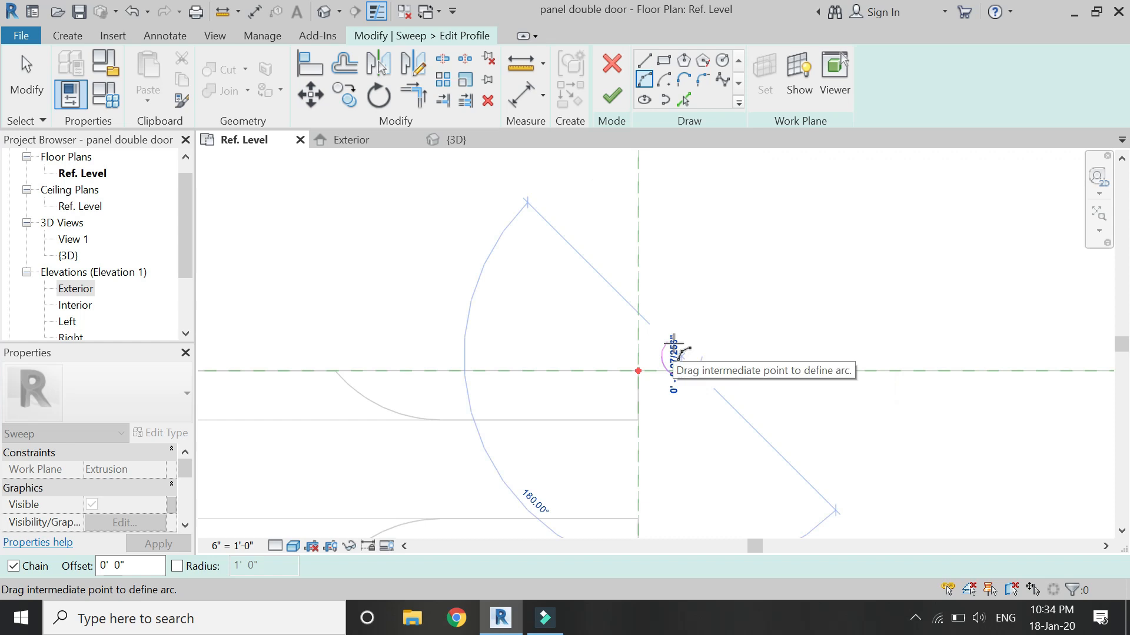
{"action": "left_click", "coordinate": [680, 341]}
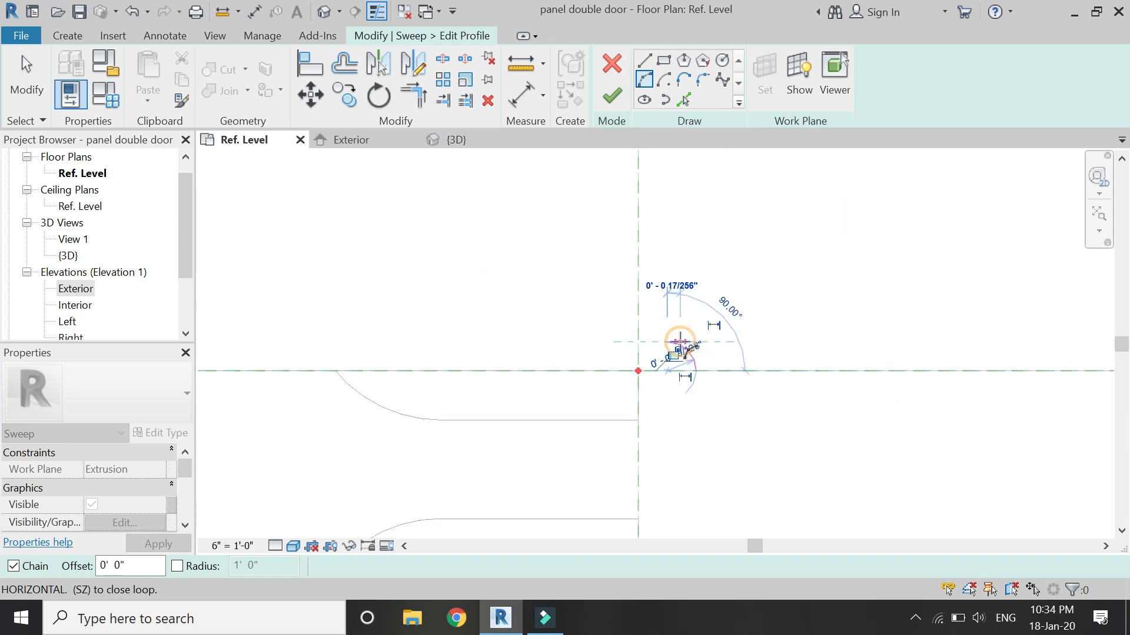
{"action": "scroll", "coordinate": [680, 341], "scroll_direction": "up", "scroll_amount": 1}
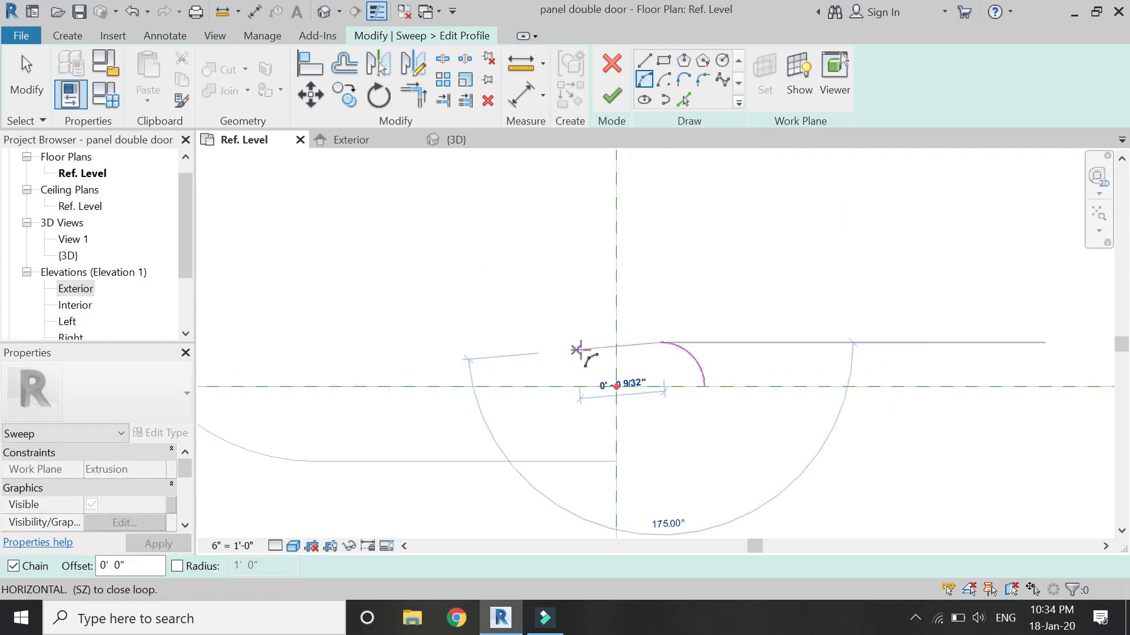
{"action": "left_click", "coordinate": [586, 343]}
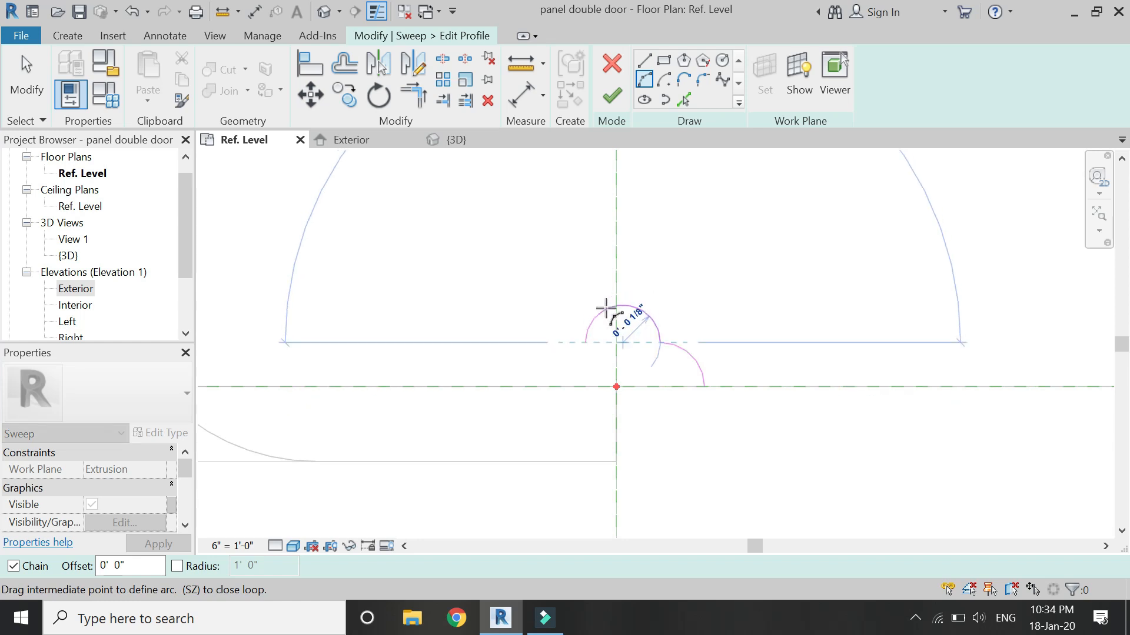
{"action": "left_click", "coordinate": [606, 308]}
{"action": "key", "text": "Escape"}
{"action": "key", "text": "Escape"}
- Move both arcs sideways so the semicircular arc's crown lies on the vertical reference line through the profile origin
{"action": "left_click_drag", "start_coordinate": [711, 310], "coordinate": [660, 352]}
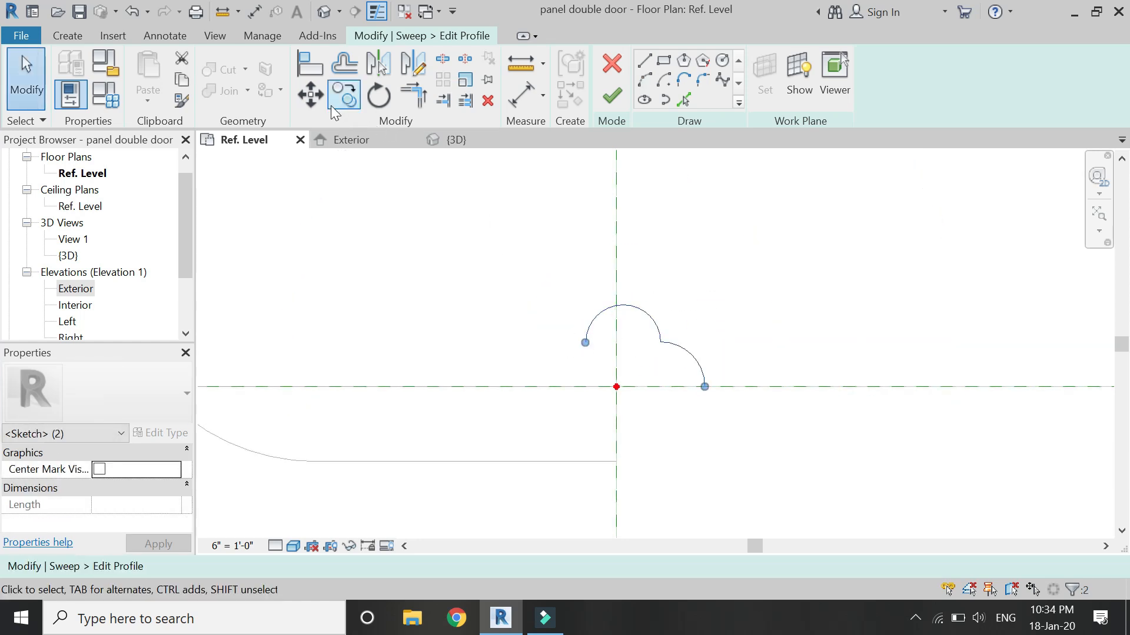
{"action": "left_click", "coordinate": [310, 94]}
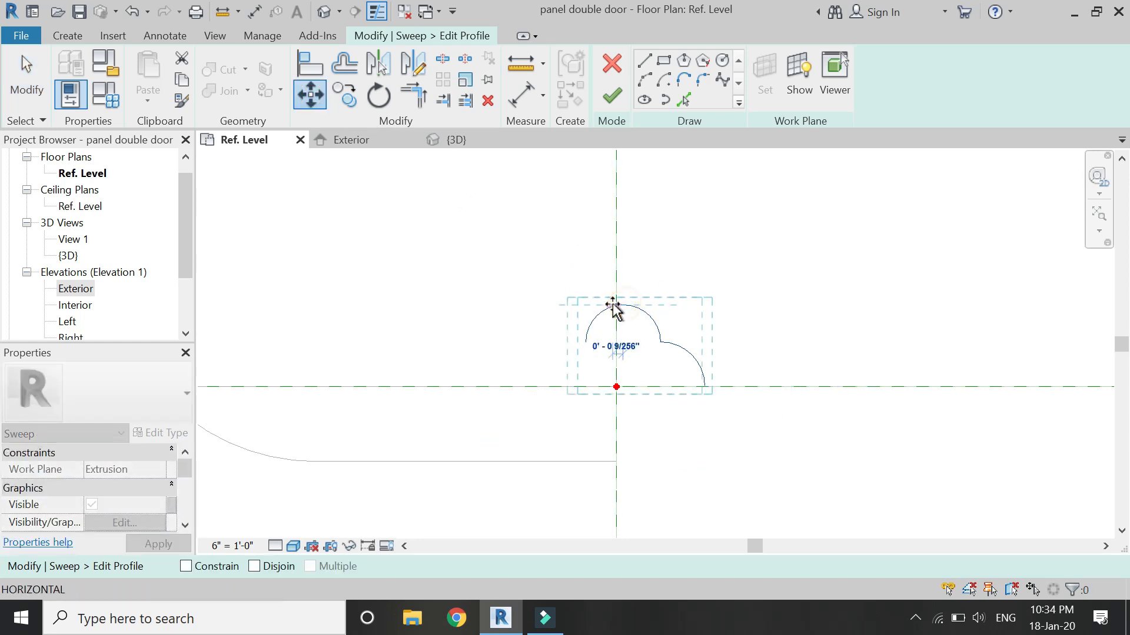
{"action": "scroll", "coordinate": [616, 306], "scroll_direction": "up", "scroll_amount": 3}
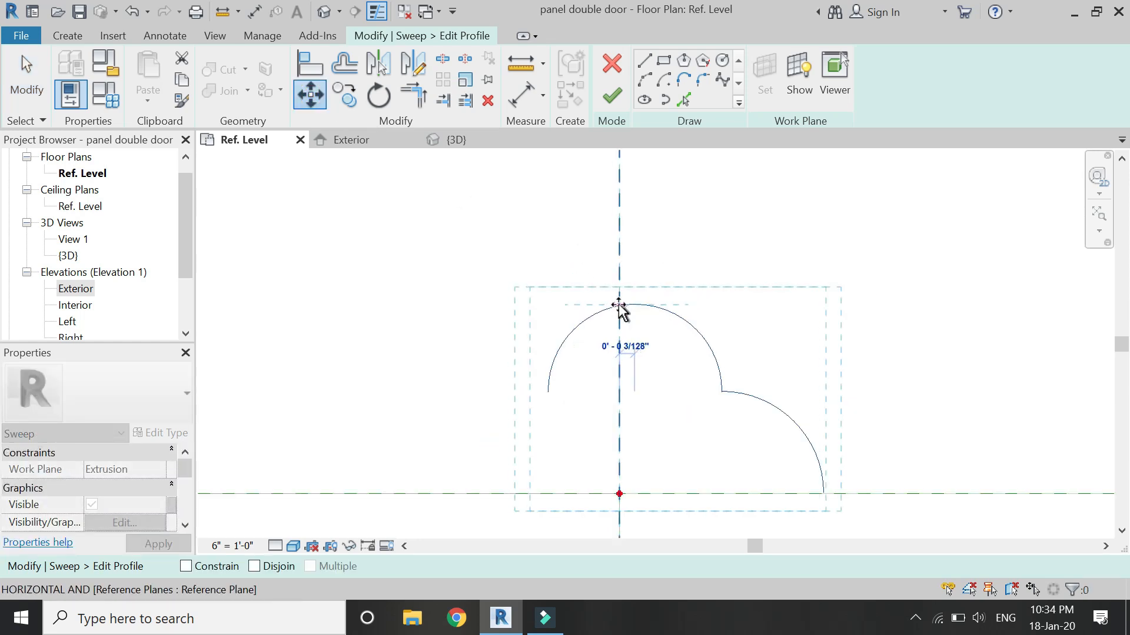
{"action": "left_click", "coordinate": [616, 305]}
{"action": "scroll", "coordinate": [737, 310], "scroll_direction": "down", "scroll_amount": 2}
{"action": "scroll", "coordinate": [737, 310], "scroll_direction": "down", "scroll_amount": 1}
- Continue the profile from the semicircle's free end with four connected, alternately curved arcs down to the recess floor
{"action": "left_click", "coordinate": [647, 85]}
{"action": "left_click", "coordinate": [618, 353]}
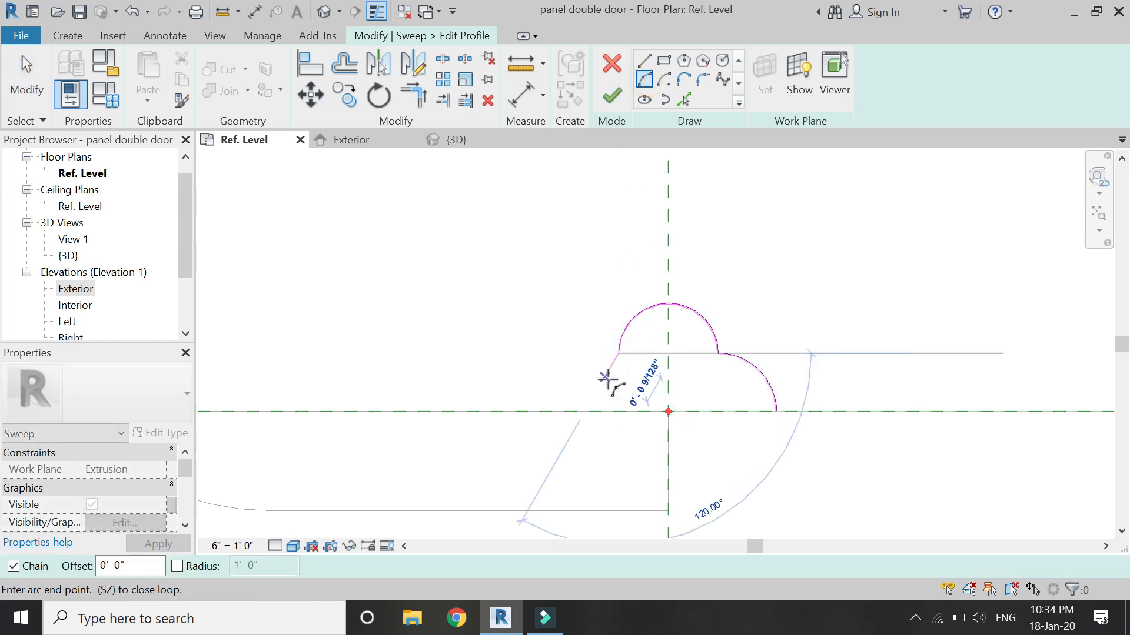
{"action": "left_click", "coordinate": [601, 385]}
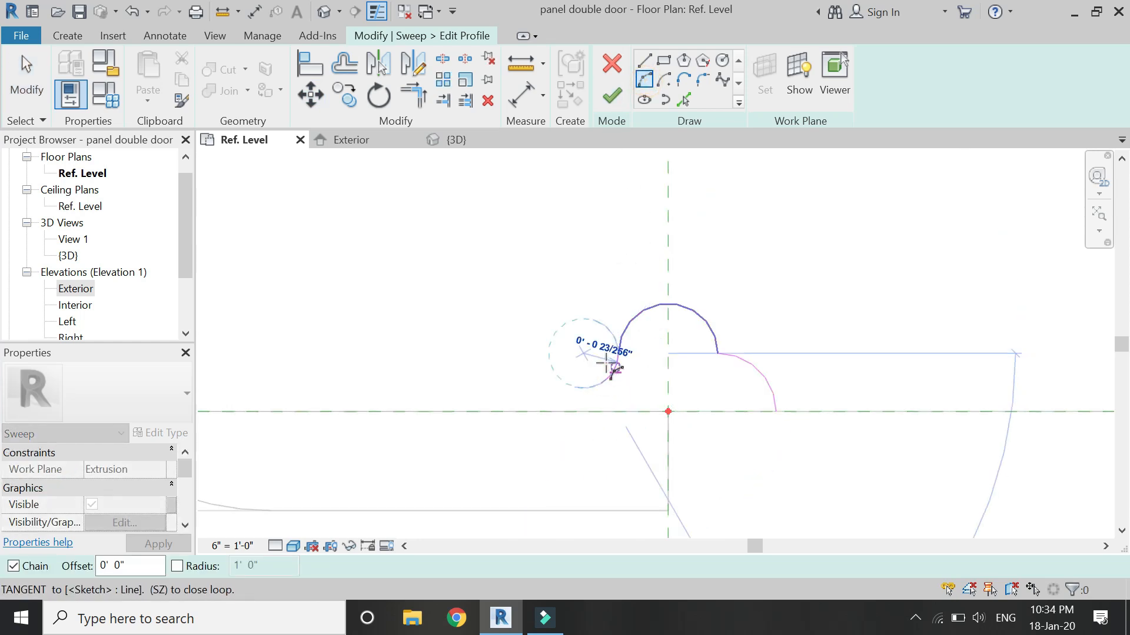
{"action": "left_click", "coordinate": [606, 381]}
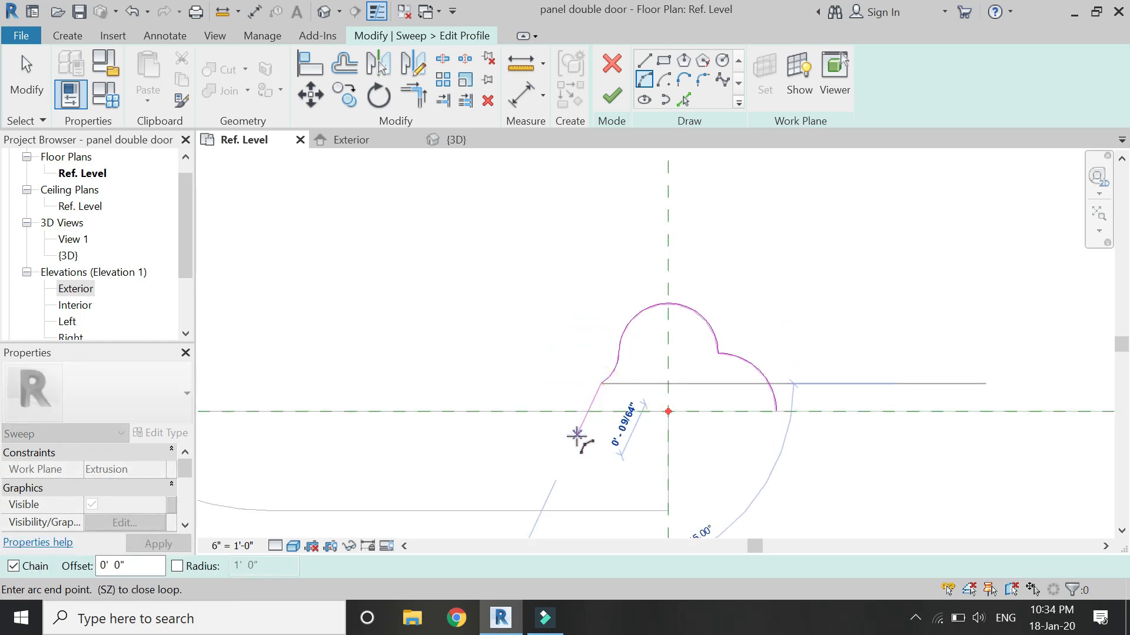
{"action": "left_click", "coordinate": [577, 435]}
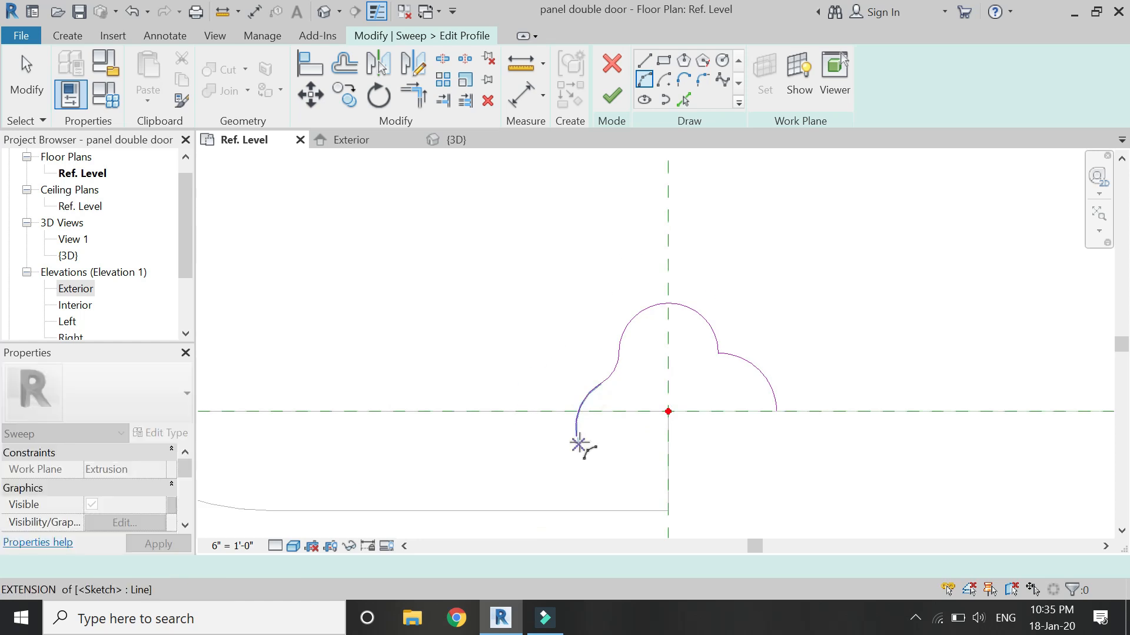
{"action": "left_click", "coordinate": [578, 435]}
{"action": "left_click", "coordinate": [546, 467]}
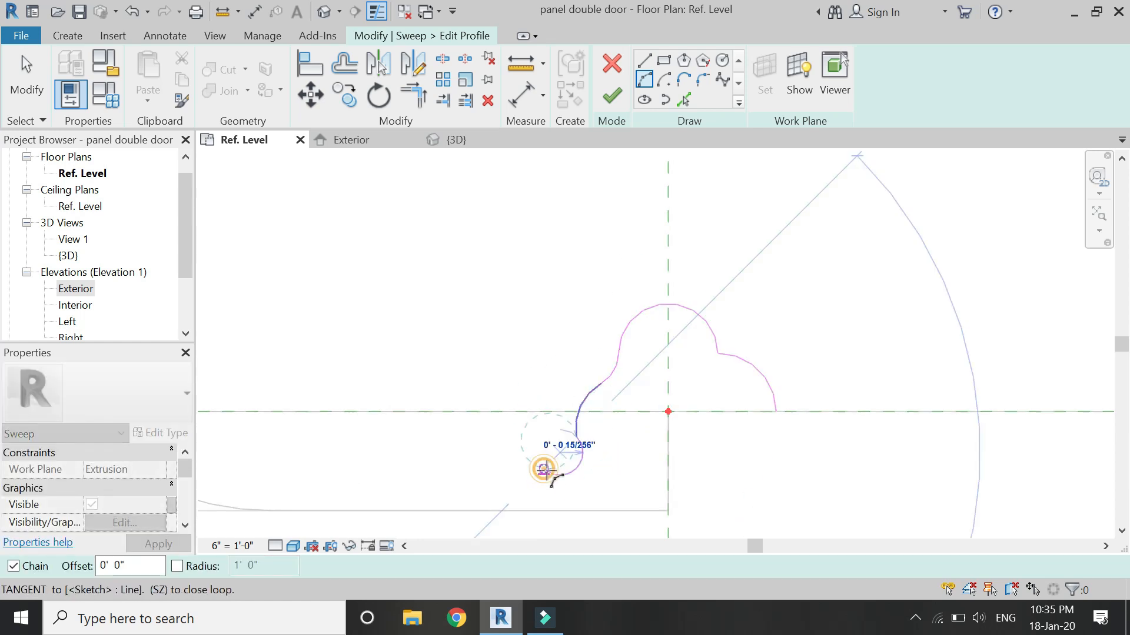
{"action": "left_click", "coordinate": [557, 471]}
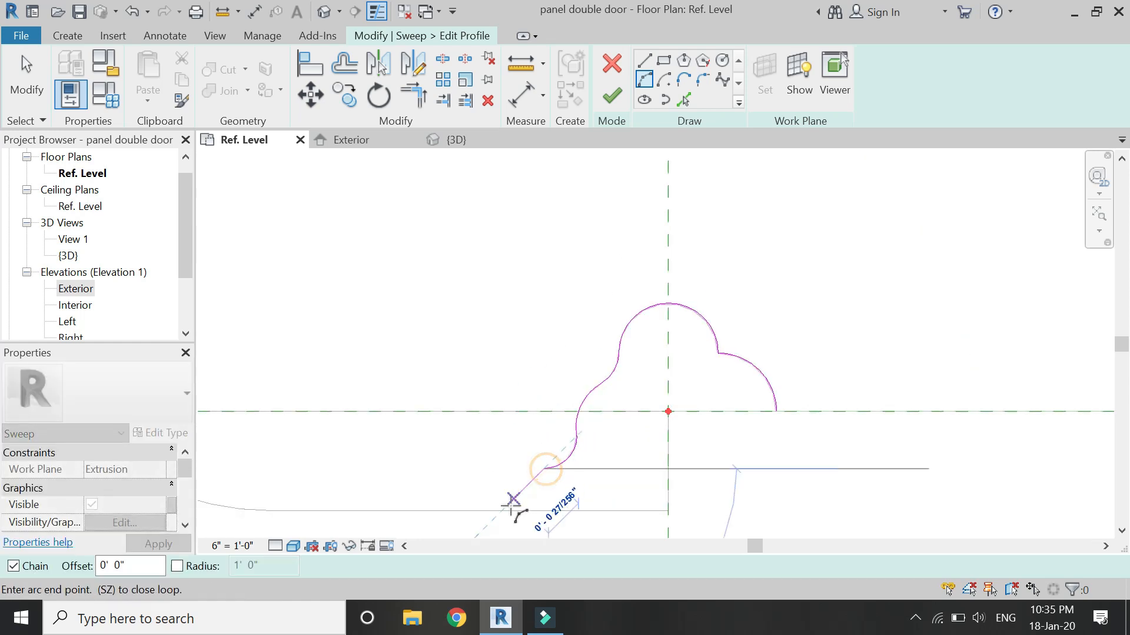
{"action": "left_click", "coordinate": [502, 511]}
{"action": "left_click", "coordinate": [516, 480]}
{"action": "scroll", "coordinate": [669, 328], "scroll_direction": "down", "scroll_amount": 2}
{"action": "key", "text": "Escape"}
{"action": "key", "text": "Escape"}
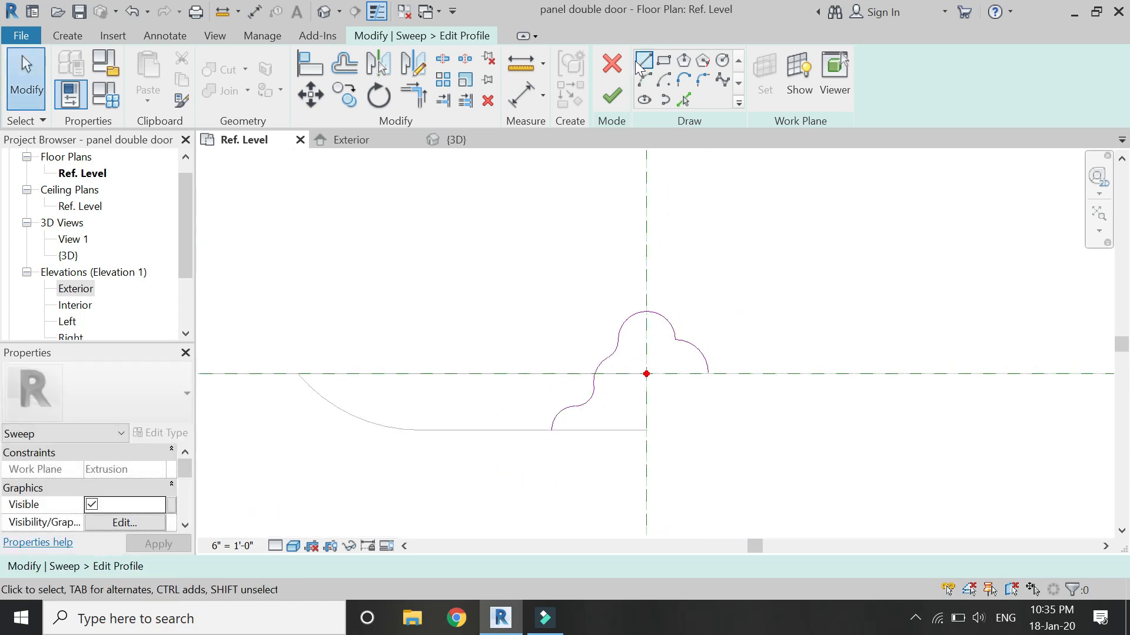
- Close the moulding profile with straight lines along the recess floor, up to the profile origin, and out along the panel face
{"action": "left_click", "coordinate": [644, 61]}
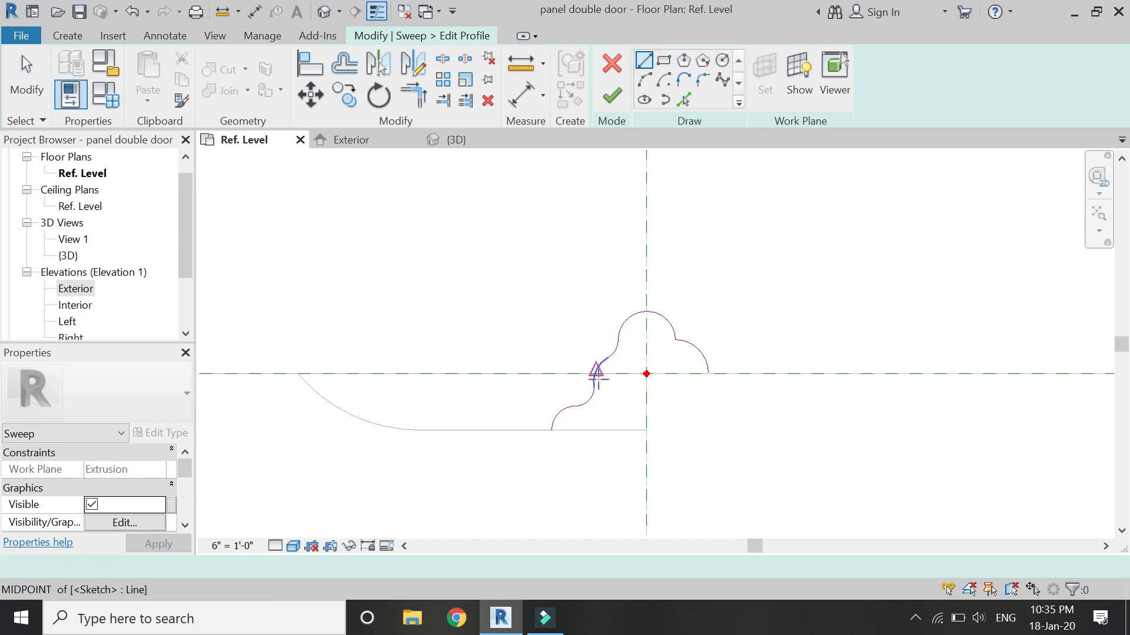
{"action": "left_click", "coordinate": [646, 430]}
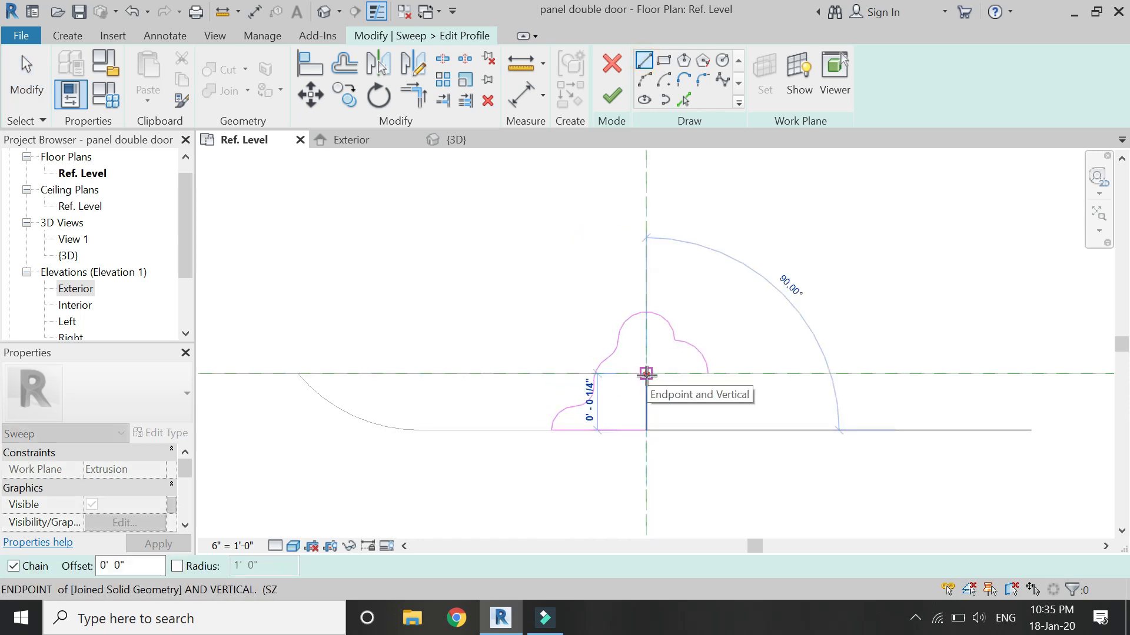
{"action": "left_click", "coordinate": [645, 373]}
{"action": "left_click", "coordinate": [706, 373]}
{"action": "scroll", "coordinate": [759, 318], "scroll_direction": "down", "scroll_amount": 2}
{"action": "key", "text": "Escape"}
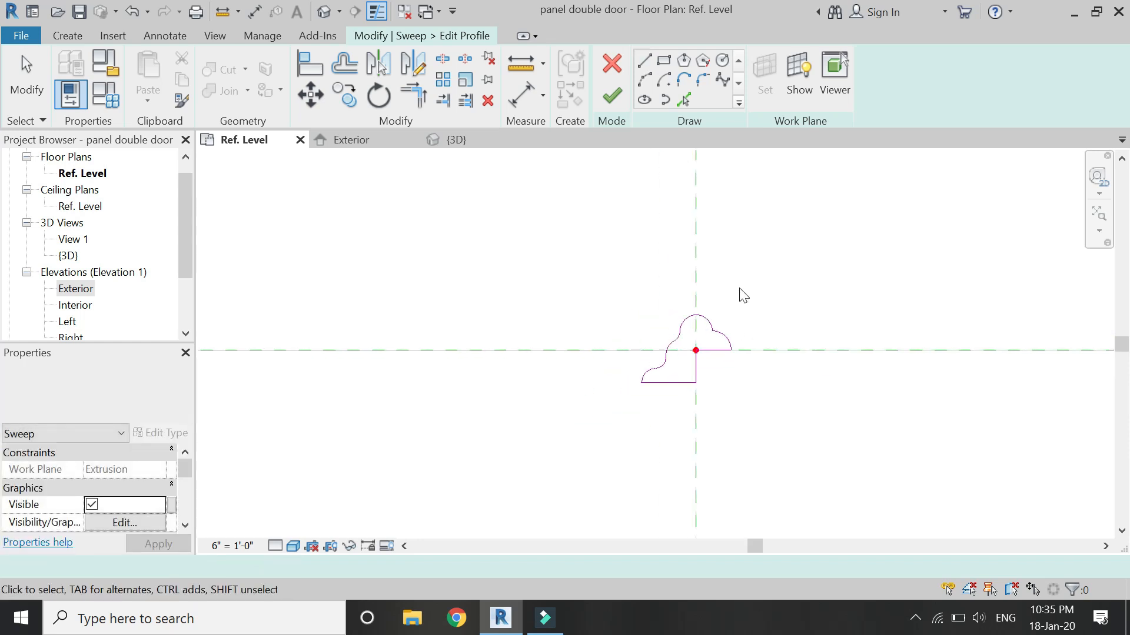
{"action": "scroll", "coordinate": [724, 295], "scroll_direction": "down", "scroll_amount": 2}
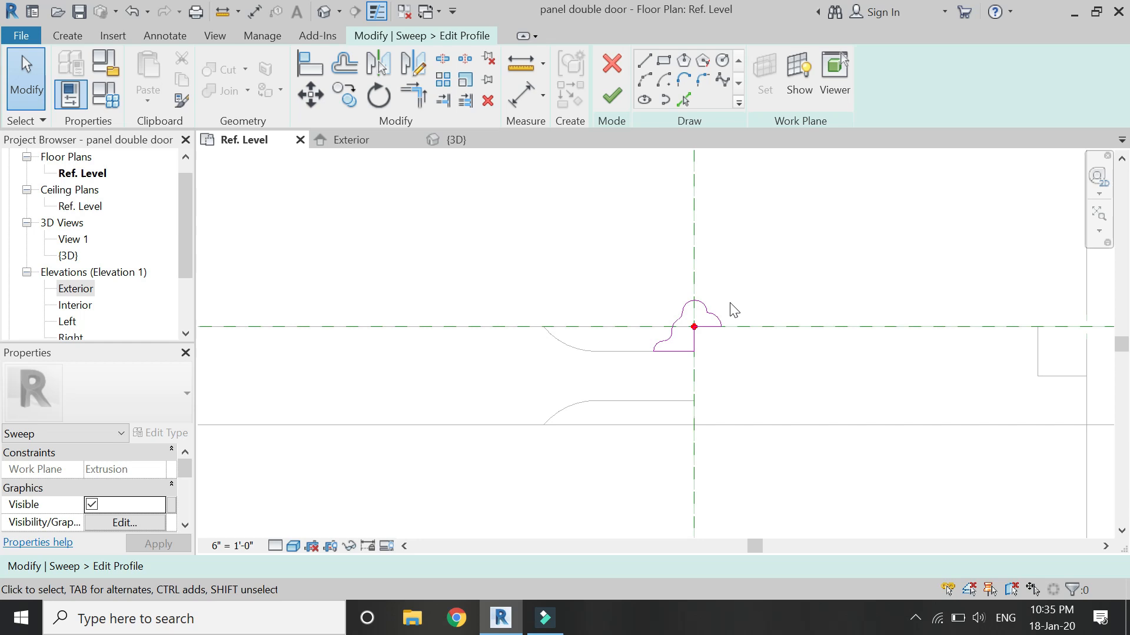
- Mirror a copy of the moulding profile about the panel's mid-thickness onto the opposite face, and finish the profile and the sweep
{"action": "scroll", "coordinate": [734, 310], "scroll_direction": "up", "scroll_amount": 1}
{"action": "left_click_drag", "start_coordinate": [744, 277], "coordinate": [633, 375]}
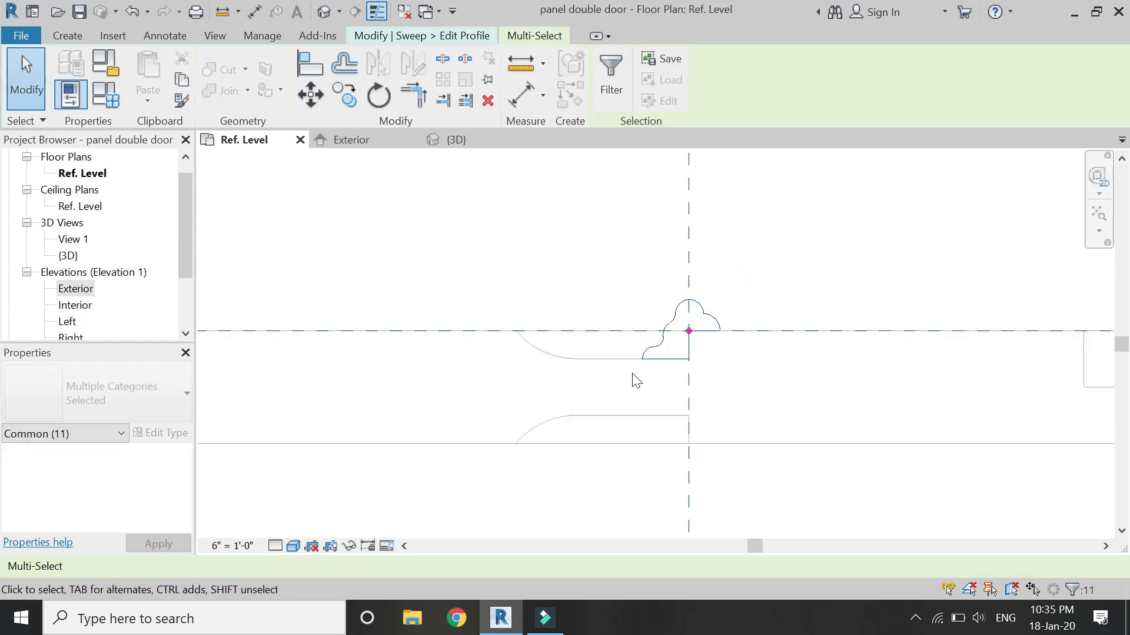
{"action": "left_click", "coordinate": [747, 330], "text": "shift"}
{"action": "left_click", "coordinate": [692, 246], "text": "shift"}
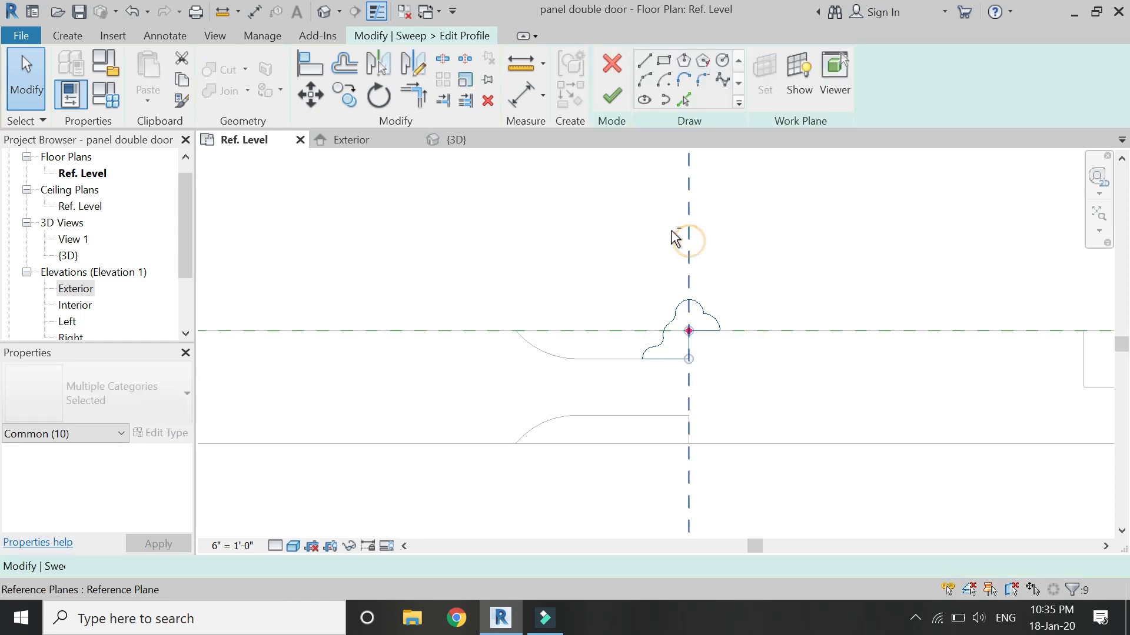
{"action": "left_click", "coordinate": [413, 64]}
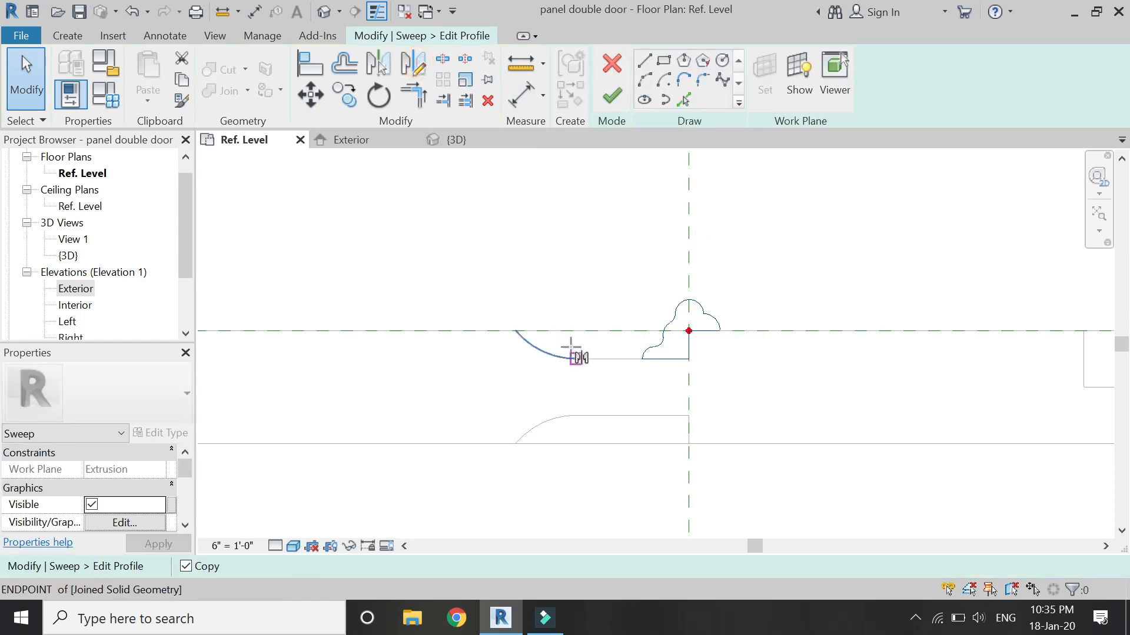
{"action": "scroll", "coordinate": [574, 348], "scroll_direction": "down", "scroll_amount": 1}
{"action": "left_click", "coordinate": [953, 376]}
{"action": "left_click", "coordinate": [871, 379]}
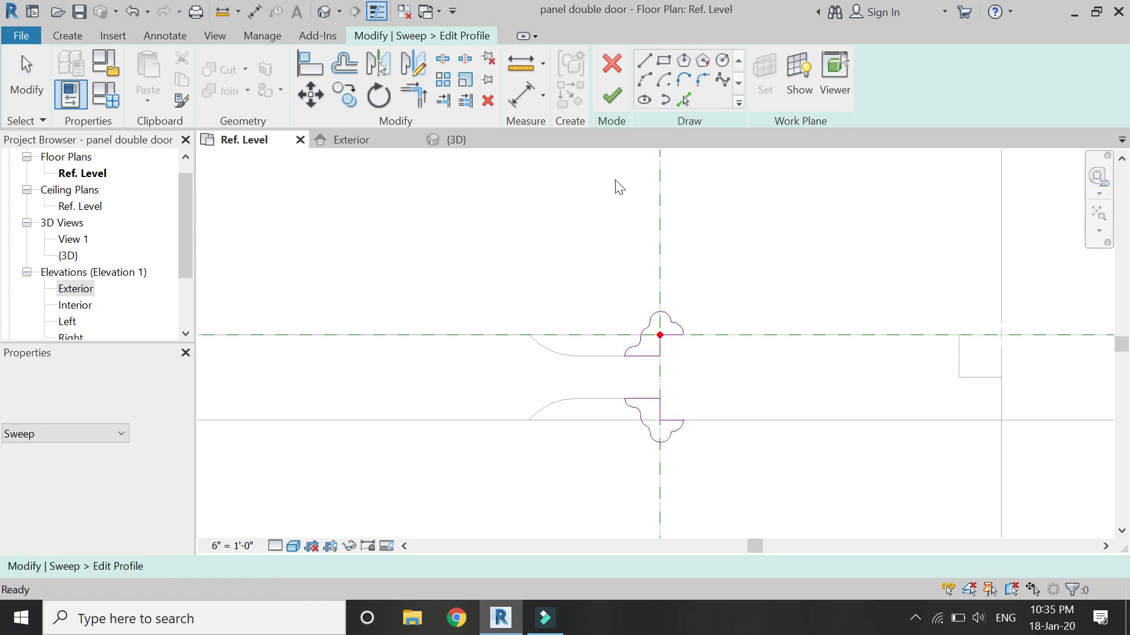
{"action": "left_click", "coordinate": [610, 95]}
{"action": "left_click", "coordinate": [611, 97]}
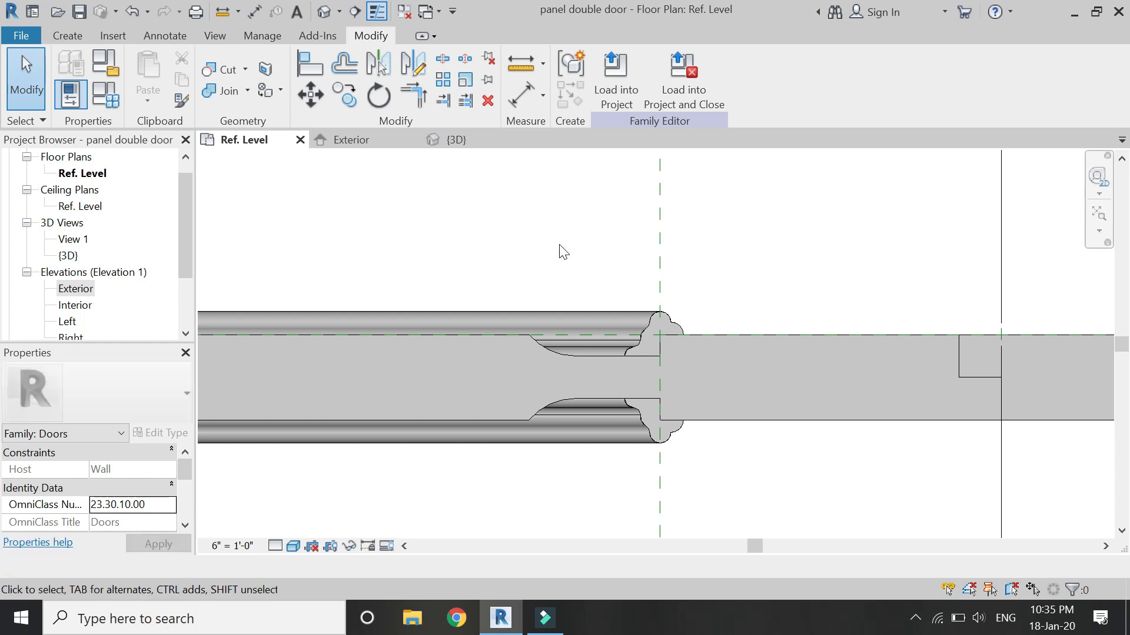
- Open the {3D} view at the moulding's lower edge and set its visual style to Shaded
{"action": "left_click", "coordinate": [471, 140]}
{"action": "scroll", "coordinate": [552, 452], "scroll_direction": "up", "scroll_amount": 4}
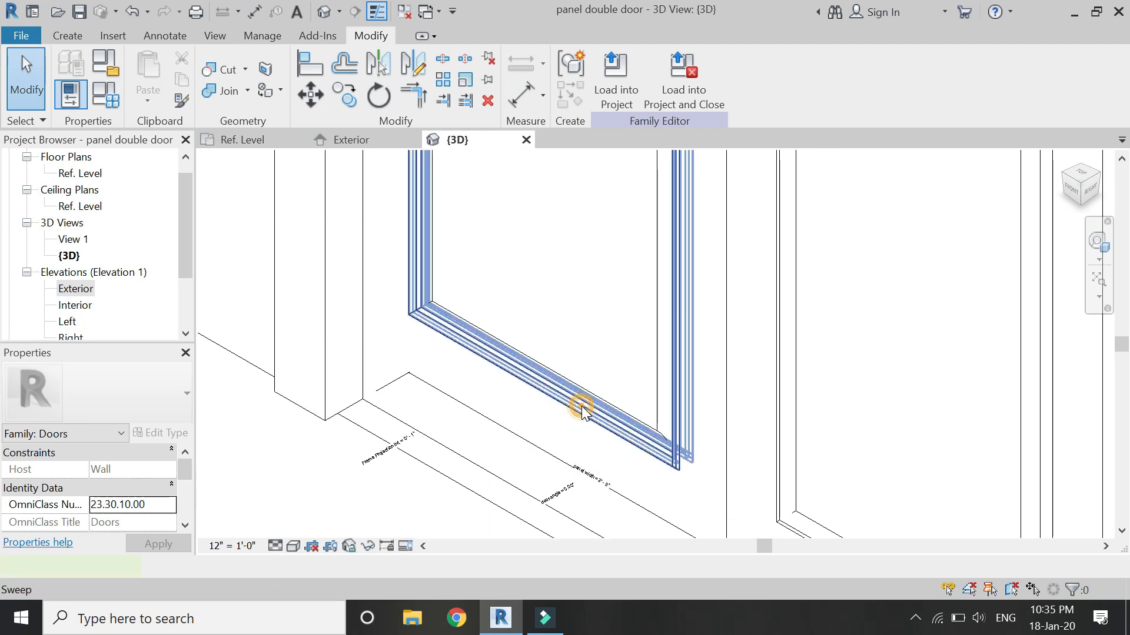
{"action": "left_click", "coordinate": [581, 410]}
{"action": "key", "text": "Escape"}
{"action": "left_click", "coordinate": [292, 545]}
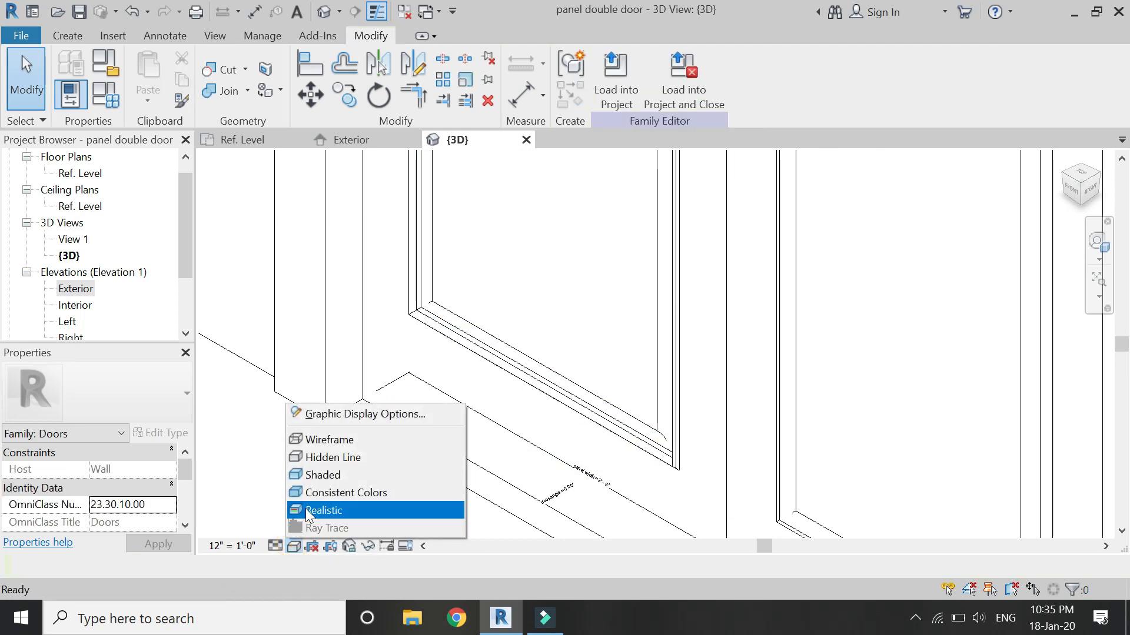
{"action": "left_click", "coordinate": [315, 474]}
- Examine the moulding's lower corners in the {3D} view and its cross-section in the Ref. Level floor plan
{"action": "scroll", "coordinate": [403, 321], "scroll_direction": "up", "scroll_amount": 5}
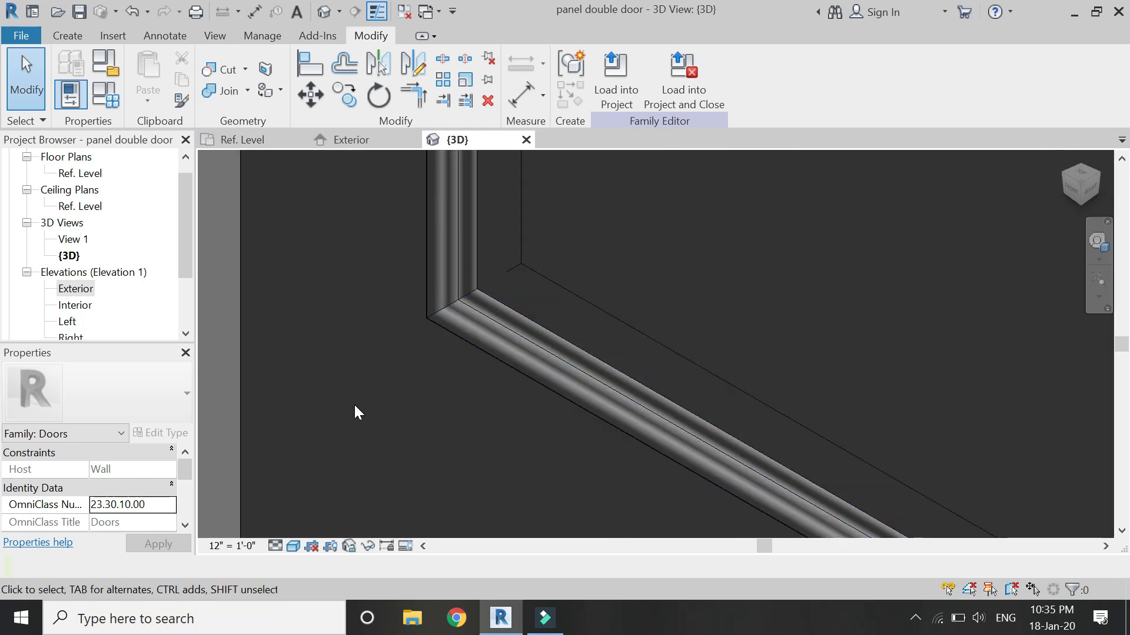
{"action": "scroll", "coordinate": [523, 276], "scroll_direction": "down", "scroll_amount": 3}
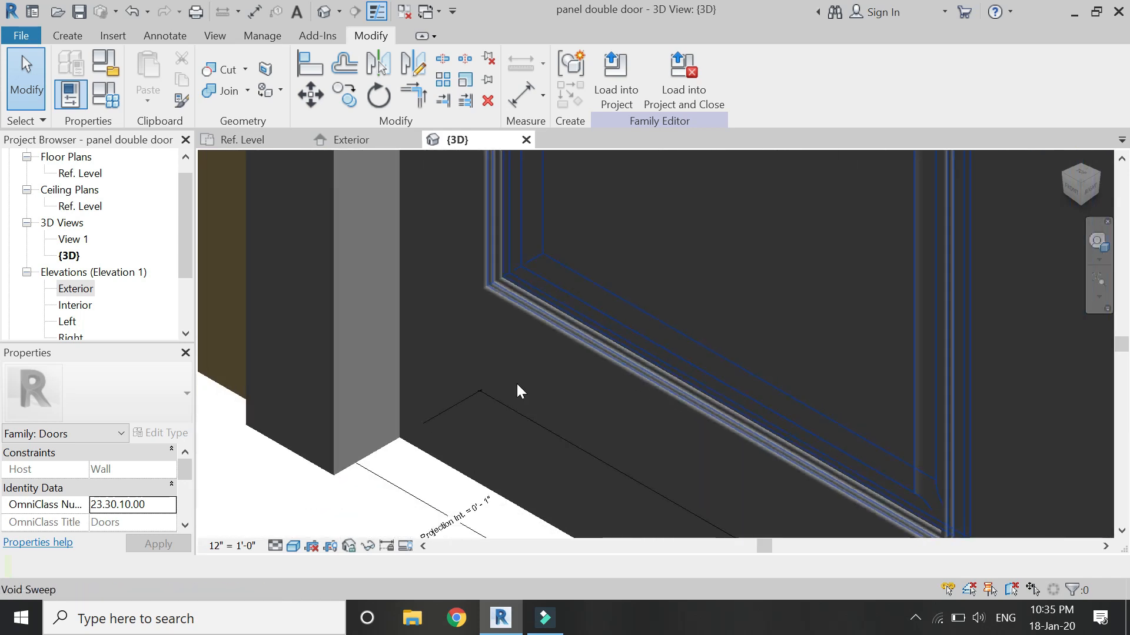
{"action": "scroll", "coordinate": [756, 529], "scroll_direction": "down", "scroll_amount": 2}
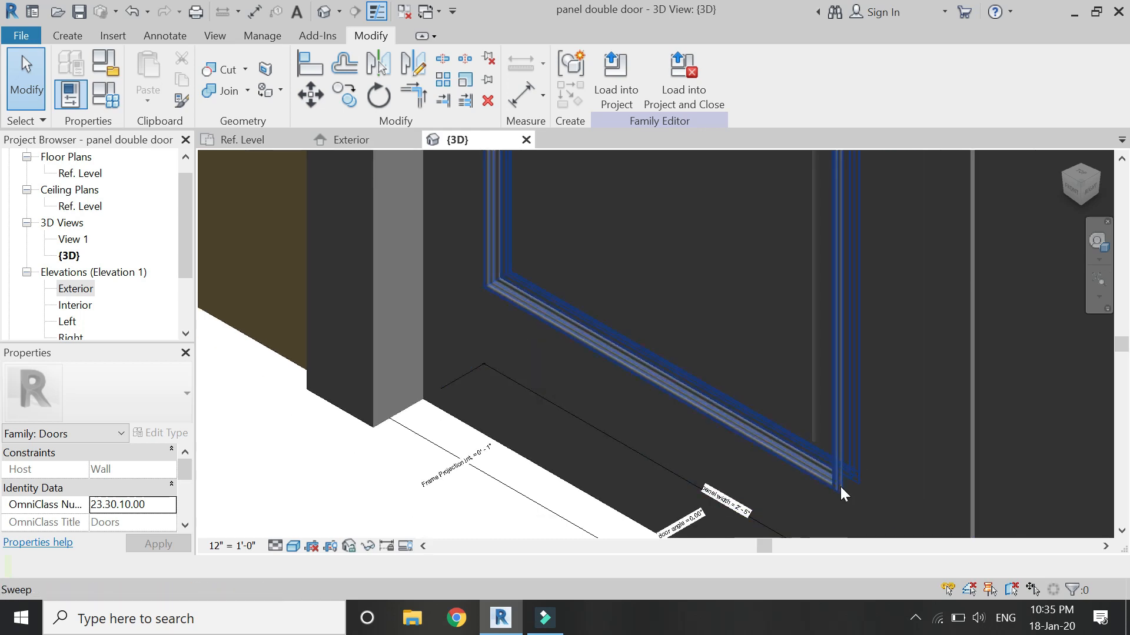
{"action": "scroll", "coordinate": [840, 486], "scroll_direction": "up", "scroll_amount": 4}
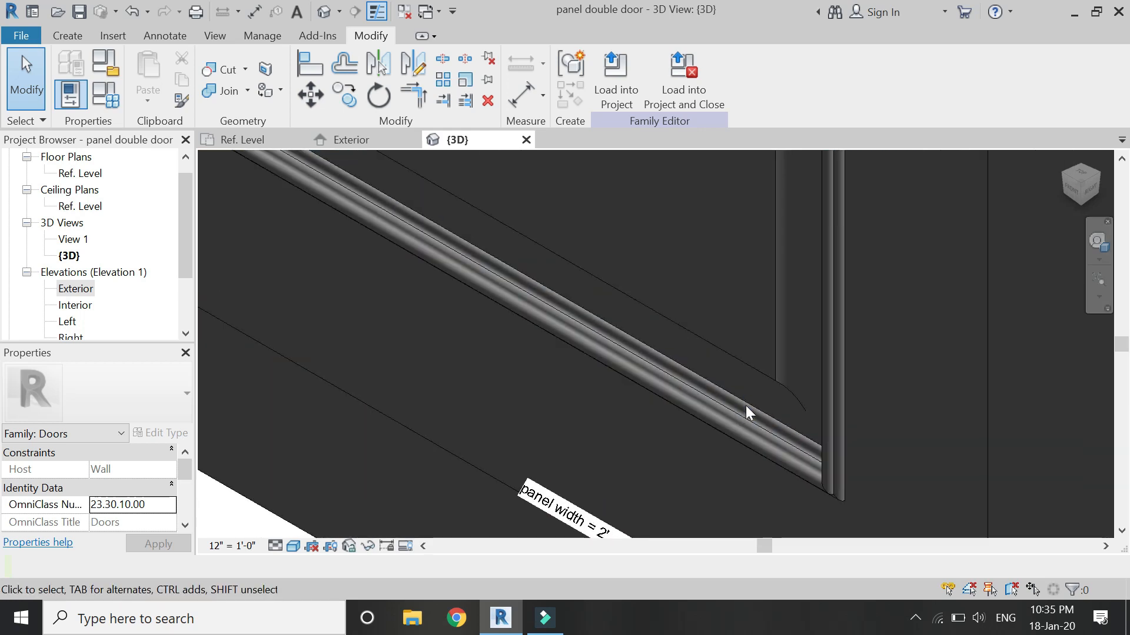
{"action": "left_click", "coordinate": [358, 137]}
{"action": "left_click", "coordinate": [276, 140]}
{"action": "scroll", "coordinate": [447, 303], "scroll_direction": "down", "scroll_amount": 3}
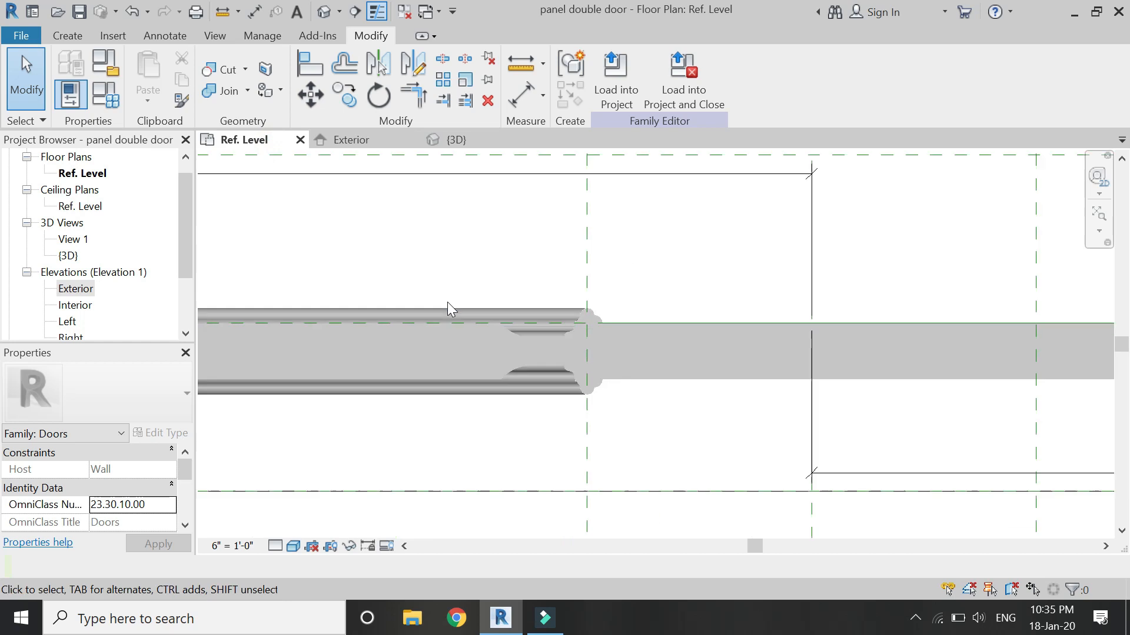
- Start a solid sweep path in the Exterior elevation and set its work plane by picking the left panel's face
{"action": "left_click", "coordinate": [353, 140]}
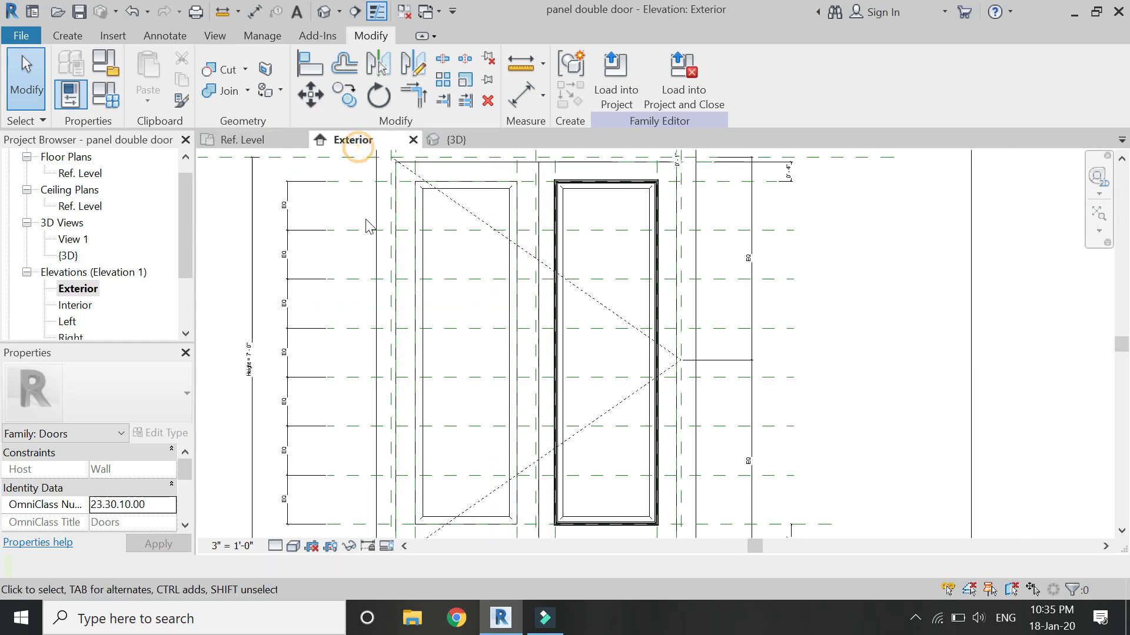
{"action": "scroll", "coordinate": [388, 226], "scroll_direction": "down", "scroll_amount": 1}
{"action": "scroll", "coordinate": [388, 227], "scroll_direction": "up", "scroll_amount": 1}
{"action": "left_click", "coordinate": [68, 36]}
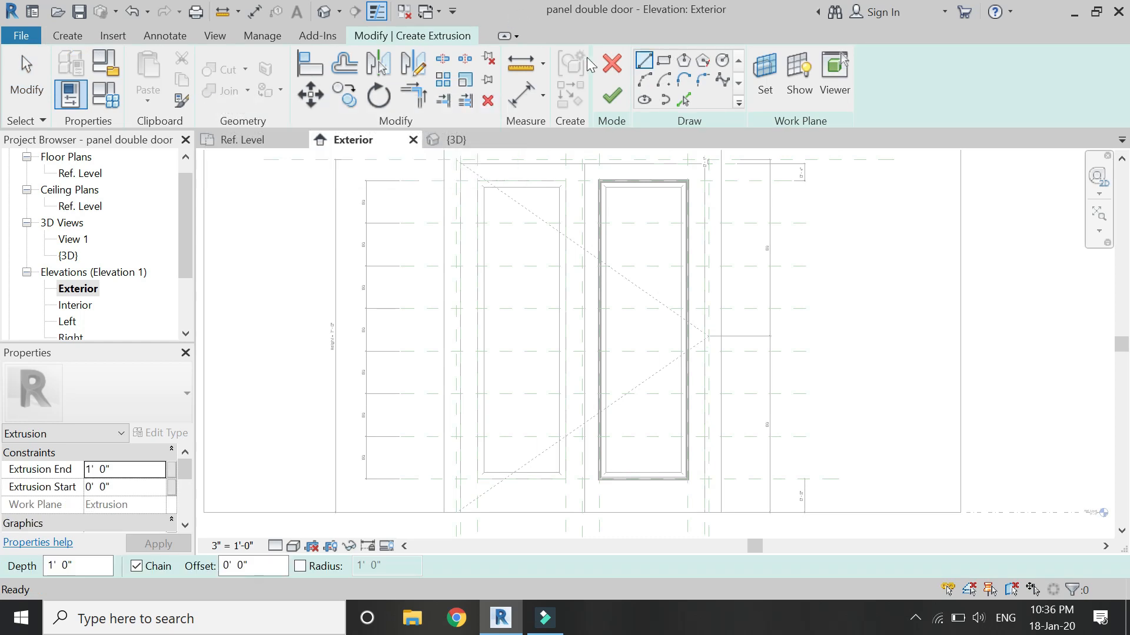
{"action": "left_click", "coordinate": [68, 36]}
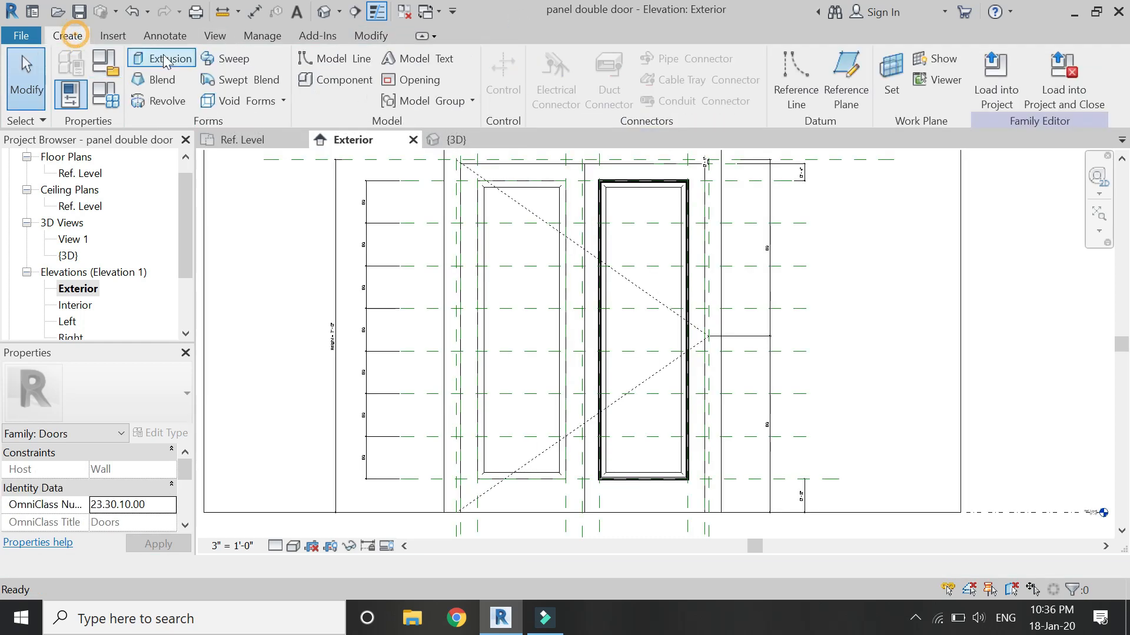
{"action": "left_click", "coordinate": [751, 71]}
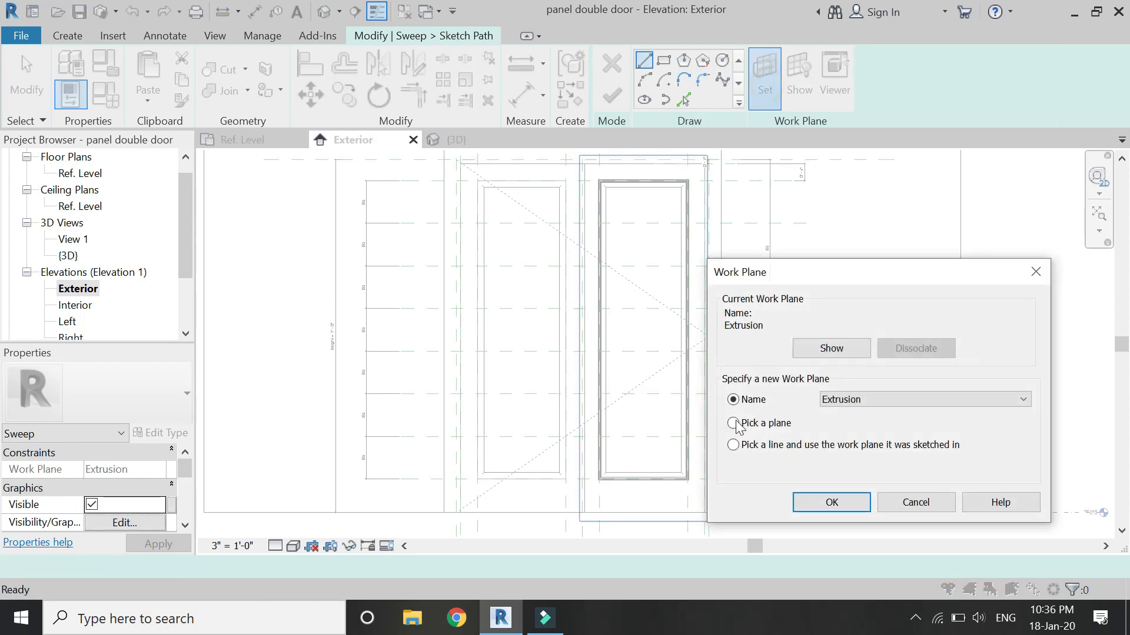
{"action": "left_click", "coordinate": [831, 503]}
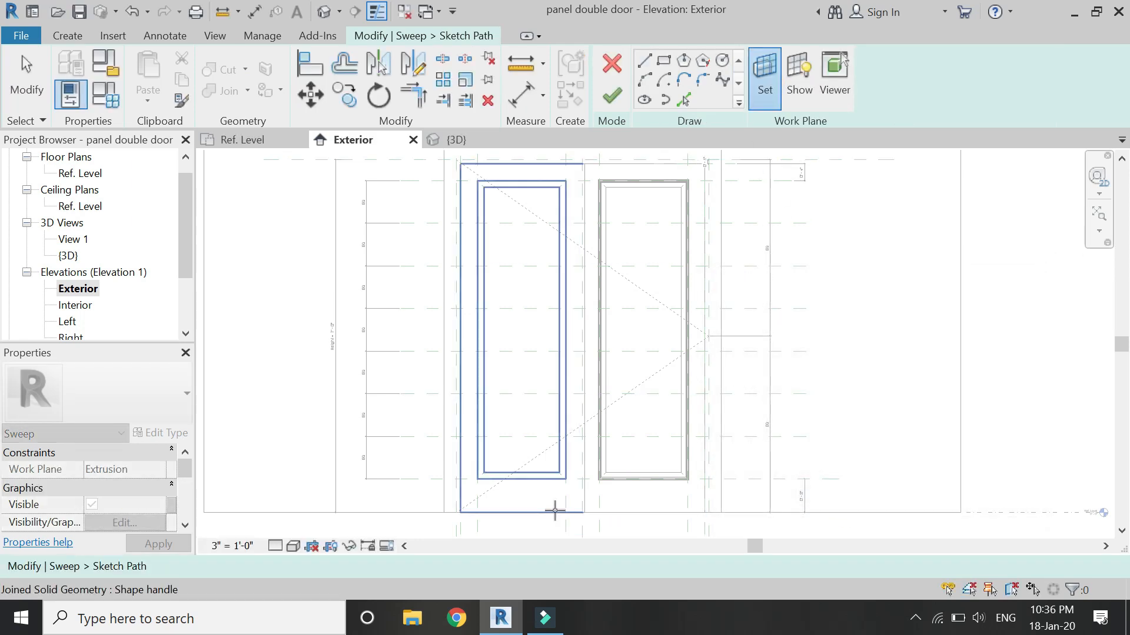
{"action": "left_click", "coordinate": [554, 510]}
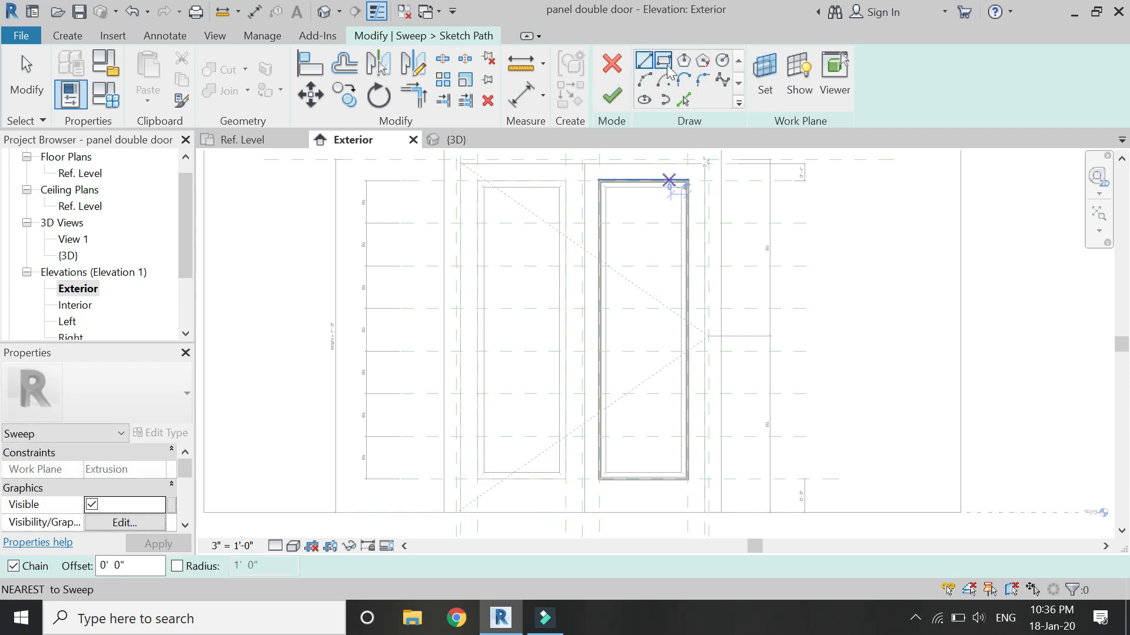
- Sketch the sweep path as a closed rectangle along the left panel's outer recess outline, and finish the path
{"action": "left_click", "coordinate": [478, 478]}
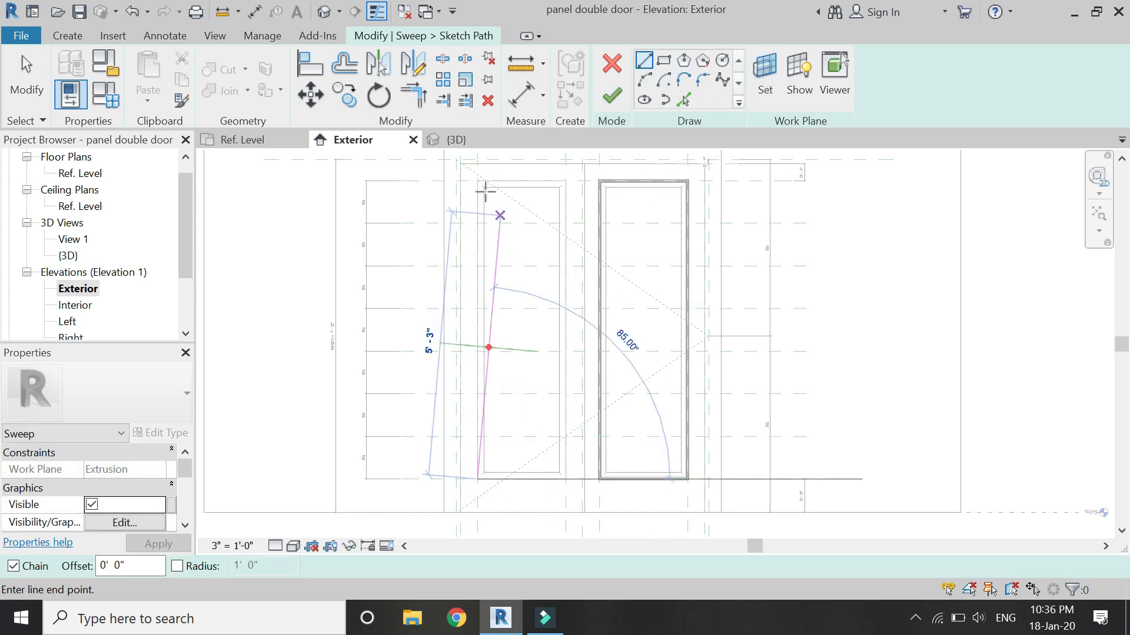
{"action": "left_click", "coordinate": [478, 183]}
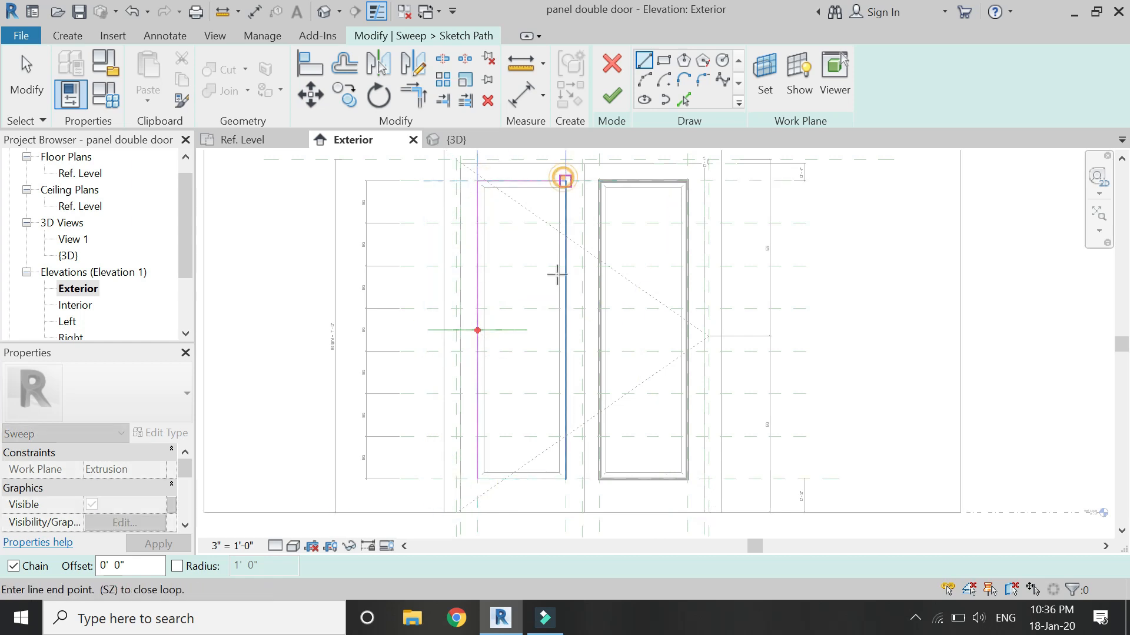
{"action": "left_click", "coordinate": [565, 478]}
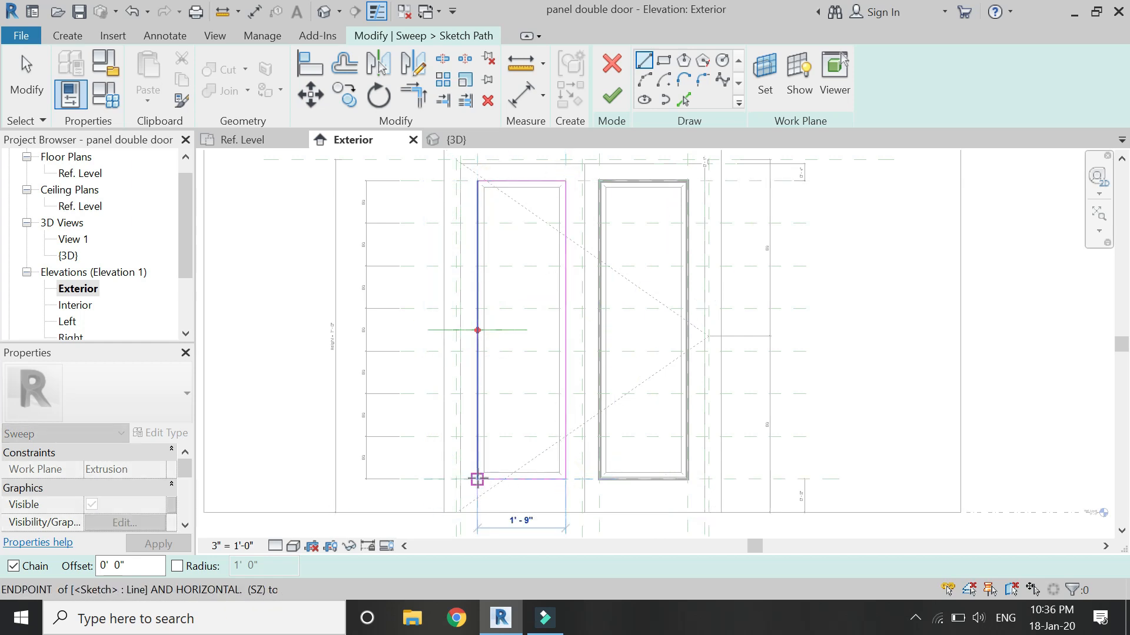
{"action": "left_click", "coordinate": [477, 479]}
{"action": "key", "text": "Escape"}
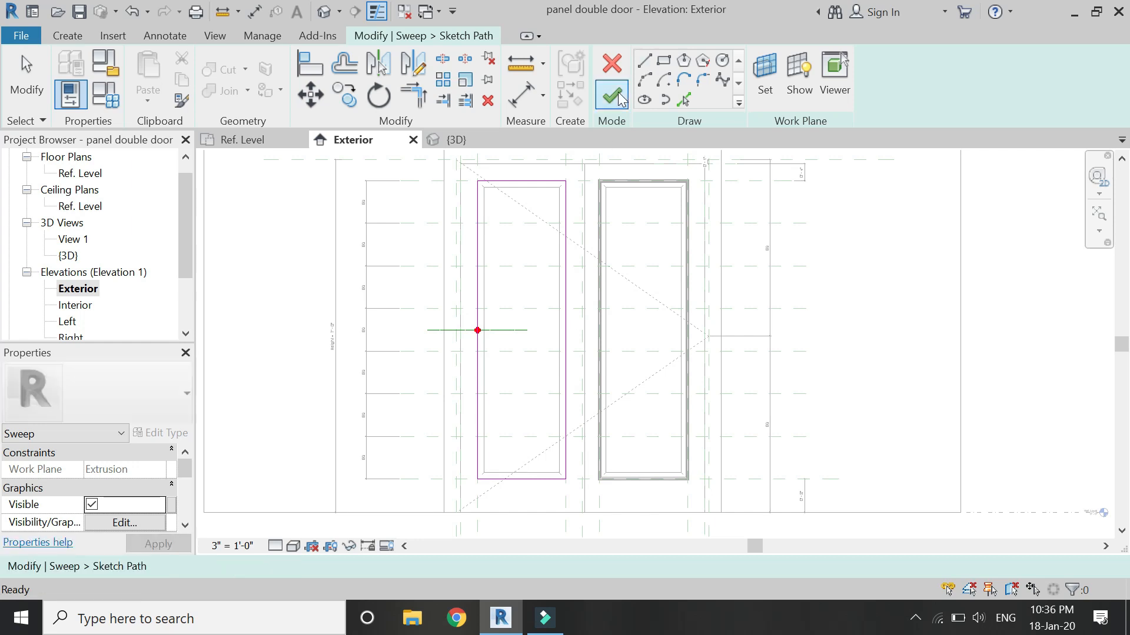
{"action": "left_click", "coordinate": [613, 94]}
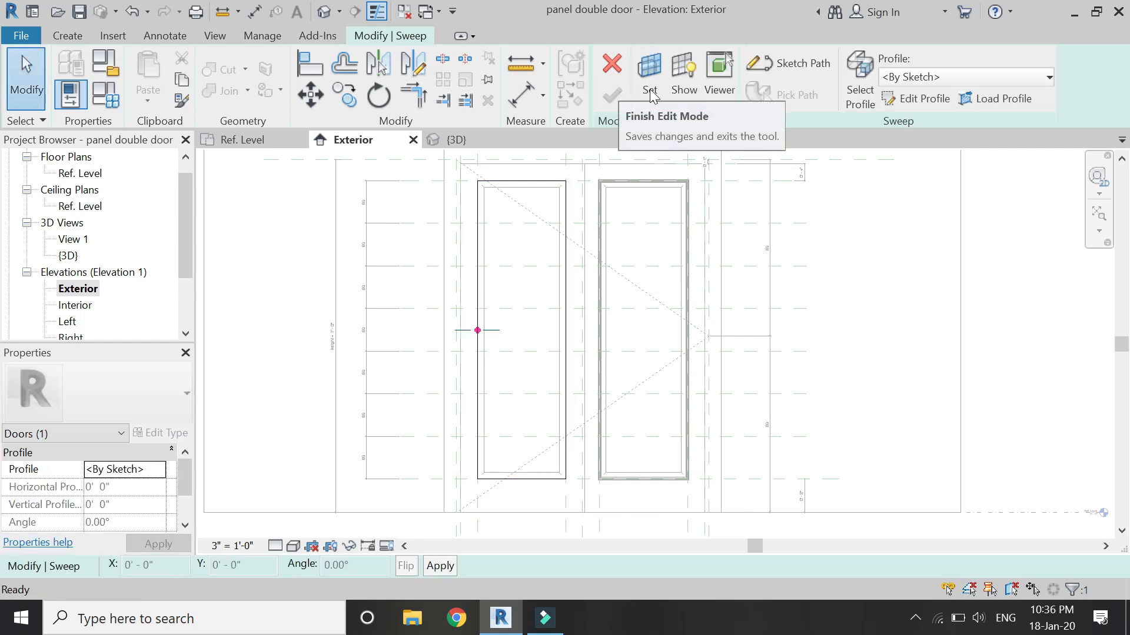
- Edit the sweep profile in Floor Plan: Ref. Level and trace the finished moulding's cross-section on one panel face with Pick Lines
{"action": "left_click", "coordinate": [909, 99]}
{"action": "left_click", "coordinate": [661, 497]}
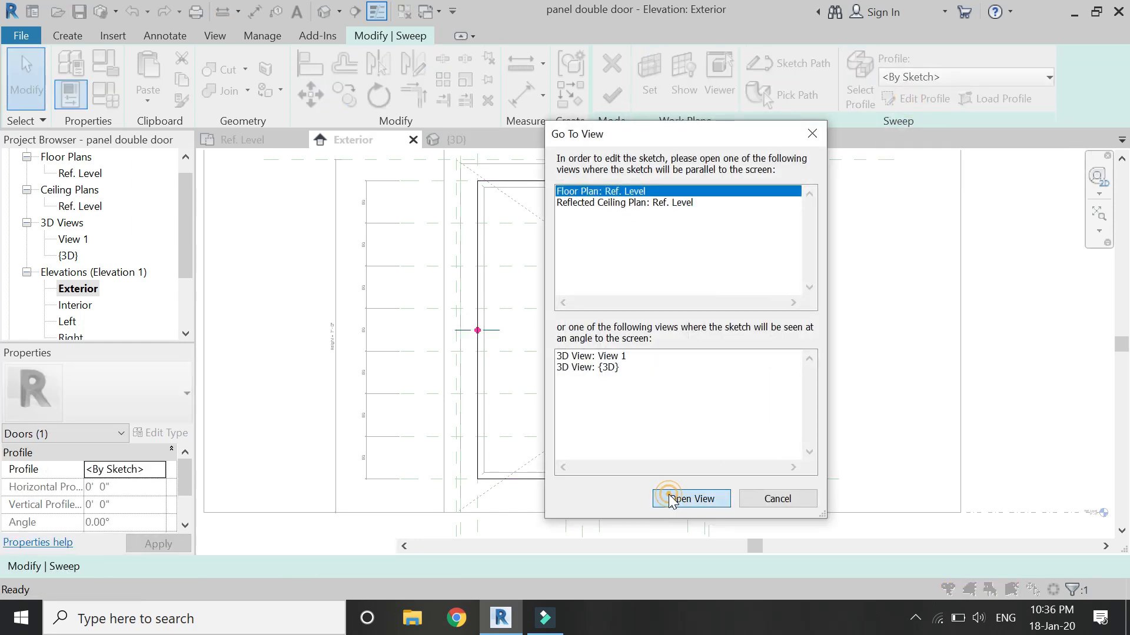
{"action": "scroll", "coordinate": [1032, 295], "scroll_direction": "up", "scroll_amount": 4}
{"action": "scroll", "coordinate": [964, 315], "scroll_direction": "down", "scroll_amount": 3}
{"action": "scroll", "coordinate": [265, 324], "scroll_direction": "up", "scroll_amount": 4}
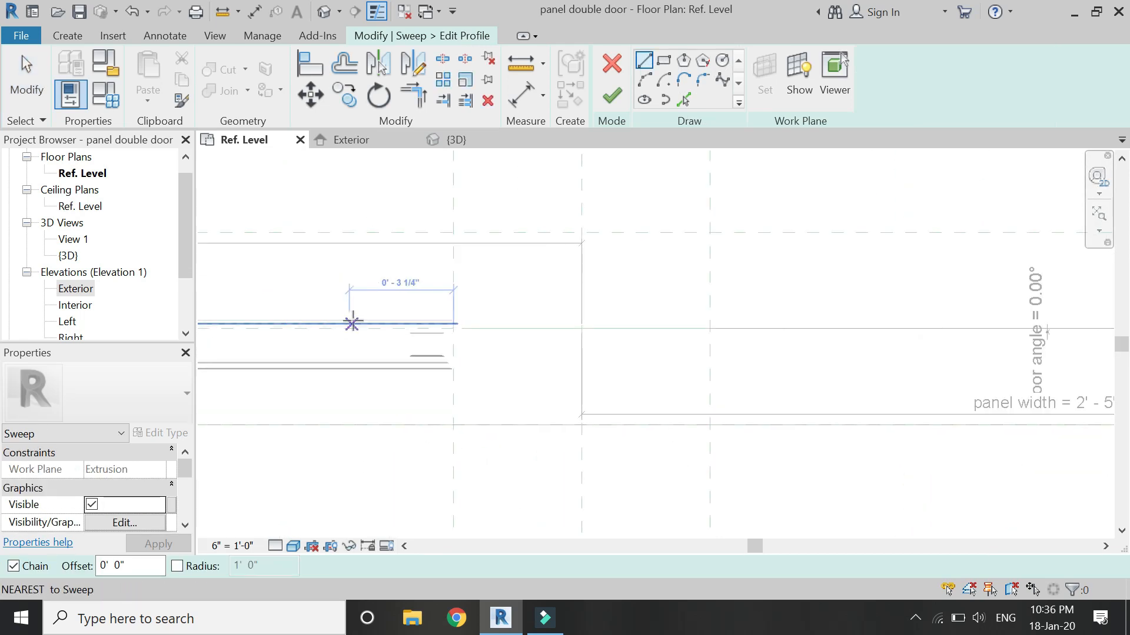
{"action": "scroll", "coordinate": [412, 326], "scroll_direction": "up", "scroll_amount": 2}
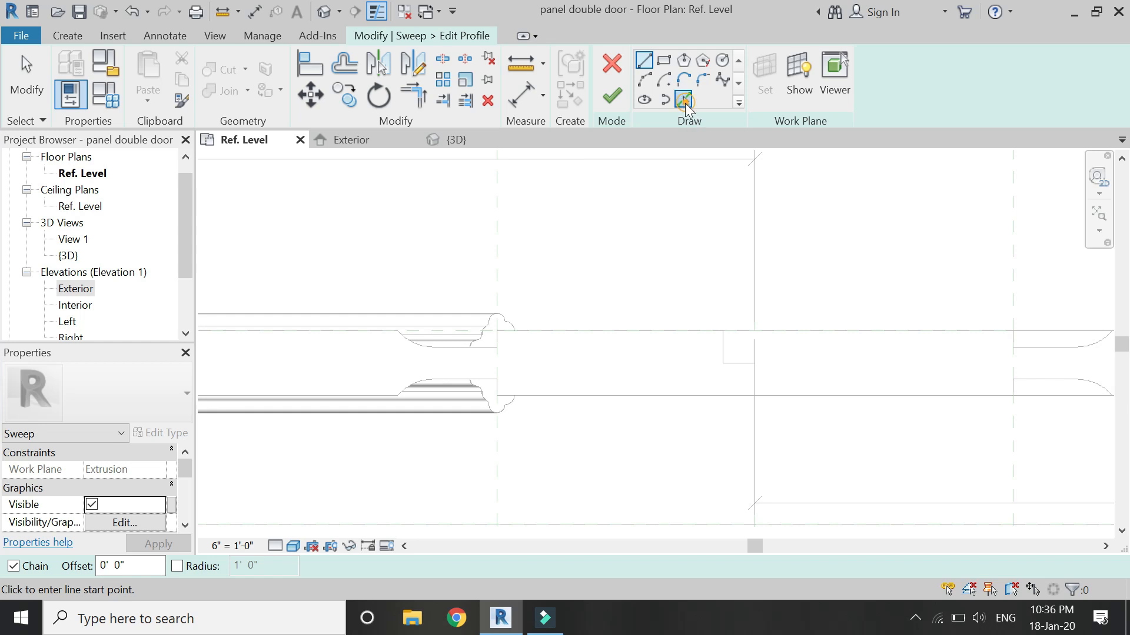
{"action": "left_click", "coordinate": [683, 100]}
{"action": "scroll", "coordinate": [483, 337], "scroll_direction": "up", "scroll_amount": 2}
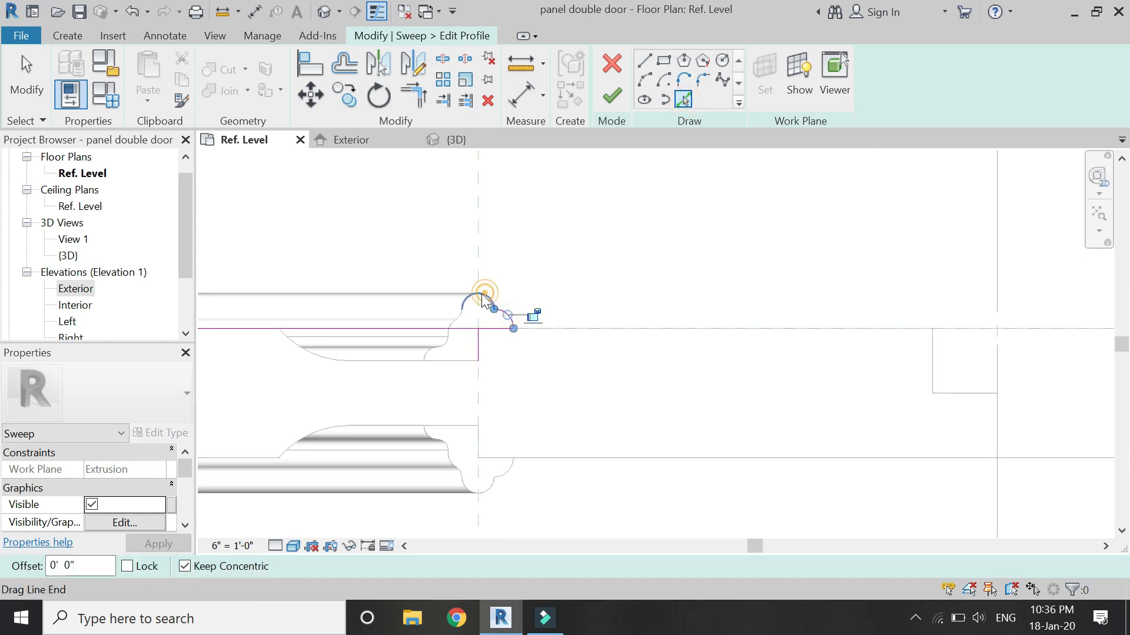
{"action": "left_click", "coordinate": [482, 300]}
{"action": "scroll", "coordinate": [474, 314], "scroll_direction": "up", "scroll_amount": 3}
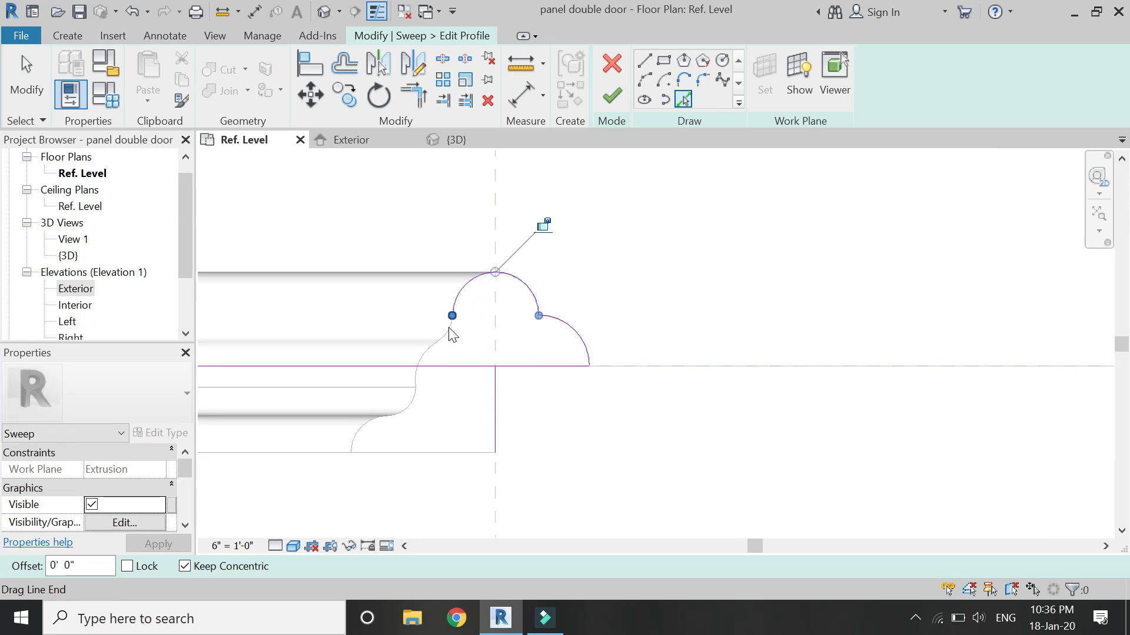
{"action": "left_click_drag", "start_coordinate": [451, 316], "coordinate": [414, 406]}
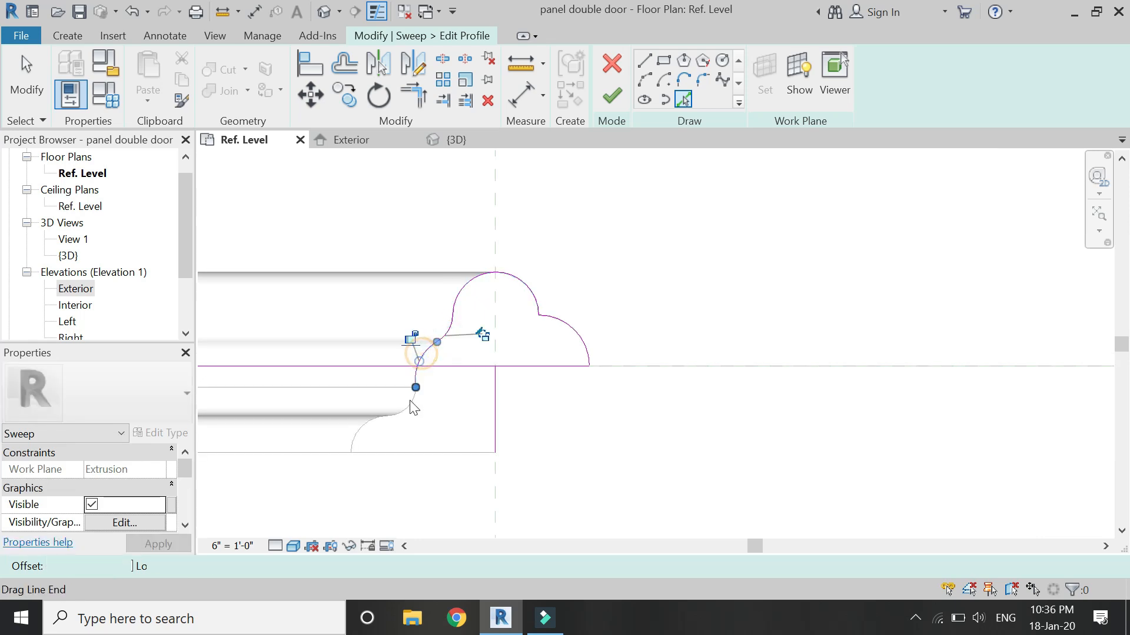
{"action": "left_click", "coordinate": [411, 408]}
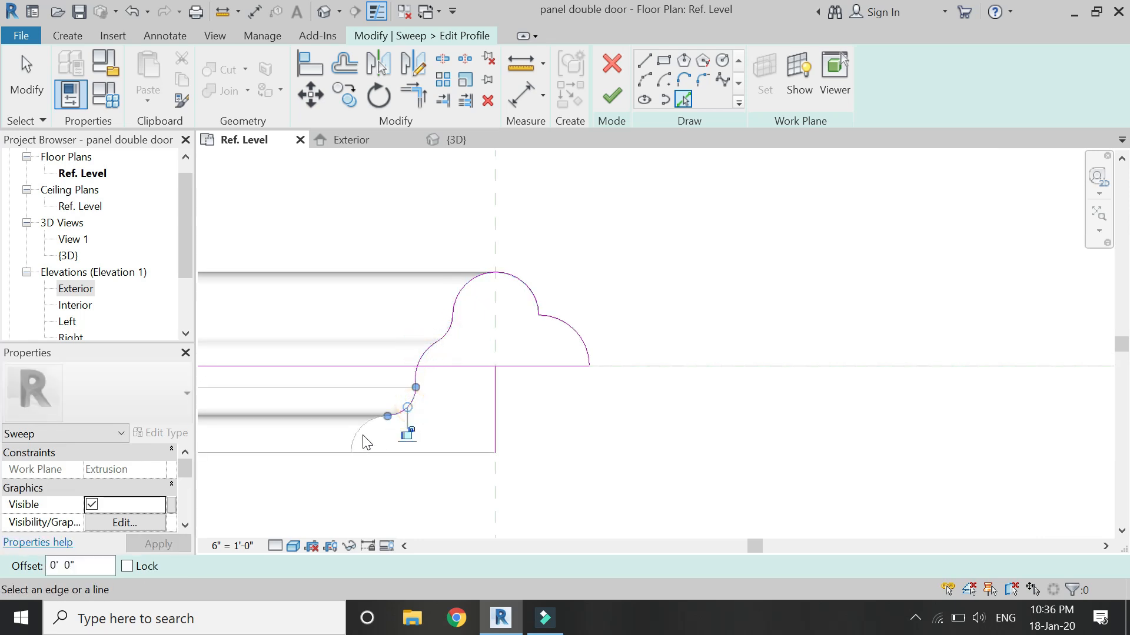
{"action": "left_click", "coordinate": [393, 458]}
- Trim the traced lines to corners at the recess floor and the panel face so the moulding profile forms a closed loop
{"action": "left_click", "coordinate": [410, 106]}
{"action": "left_click", "coordinate": [349, 438]}
{"action": "left_click", "coordinate": [378, 453]}
{"action": "left_click", "coordinate": [535, 366]}
{"action": "left_click", "coordinate": [495, 388]}
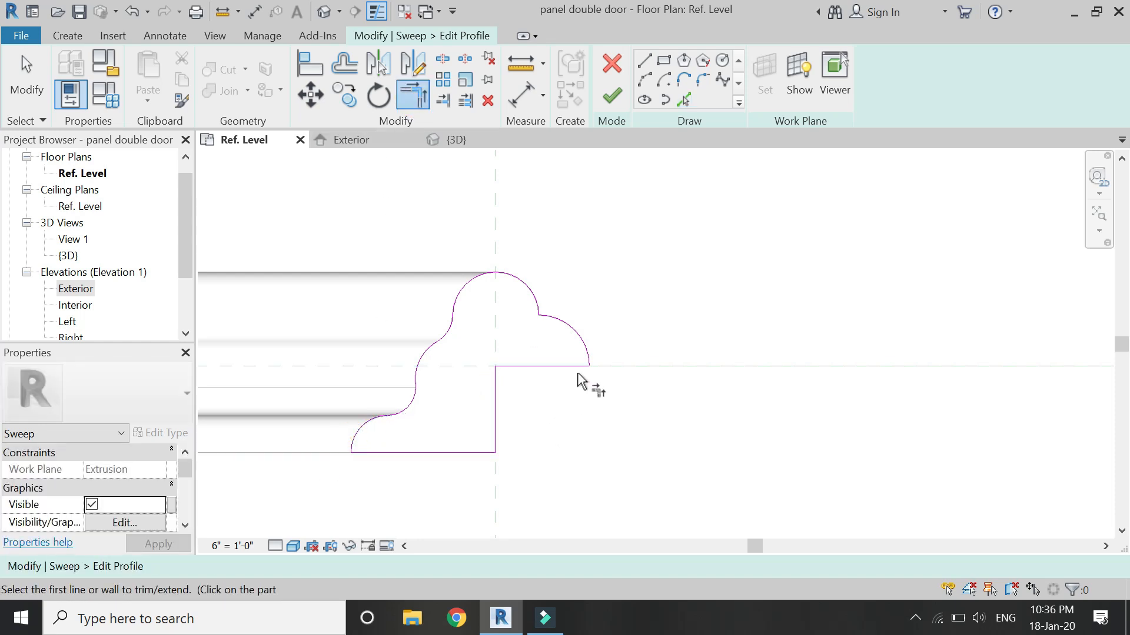
{"action": "scroll", "coordinate": [588, 365], "scroll_direction": "down", "scroll_amount": 2}
{"action": "key", "text": "Escape"}
{"action": "key", "text": "Escape"}
- Move the whole traced profile from its inner corner on the panel face to the new sweep's profile origin
{"action": "left_click", "coordinate": [629, 250]}
{"action": "left_click_drag", "start_coordinate": [630, 252], "coordinate": [365, 469]}
{"action": "left_click", "coordinate": [310, 94]}
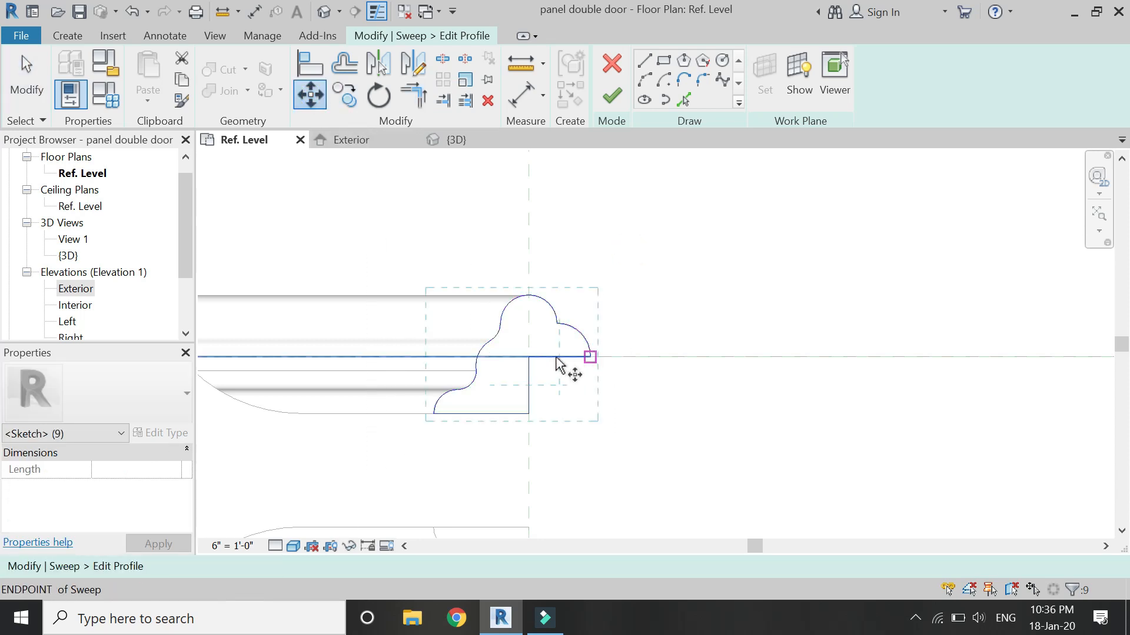
{"action": "left_click", "coordinate": [530, 358]}
{"action": "scroll", "coordinate": [379, 316], "scroll_direction": "down", "scroll_amount": 1}
{"action": "scroll", "coordinate": [379, 316], "scroll_direction": "down", "scroll_amount": 2}
{"action": "scroll", "coordinate": [474, 345], "scroll_direction": "up", "scroll_amount": 4}
{"action": "scroll", "coordinate": [926, 318], "scroll_direction": "up", "scroll_amount": 3}
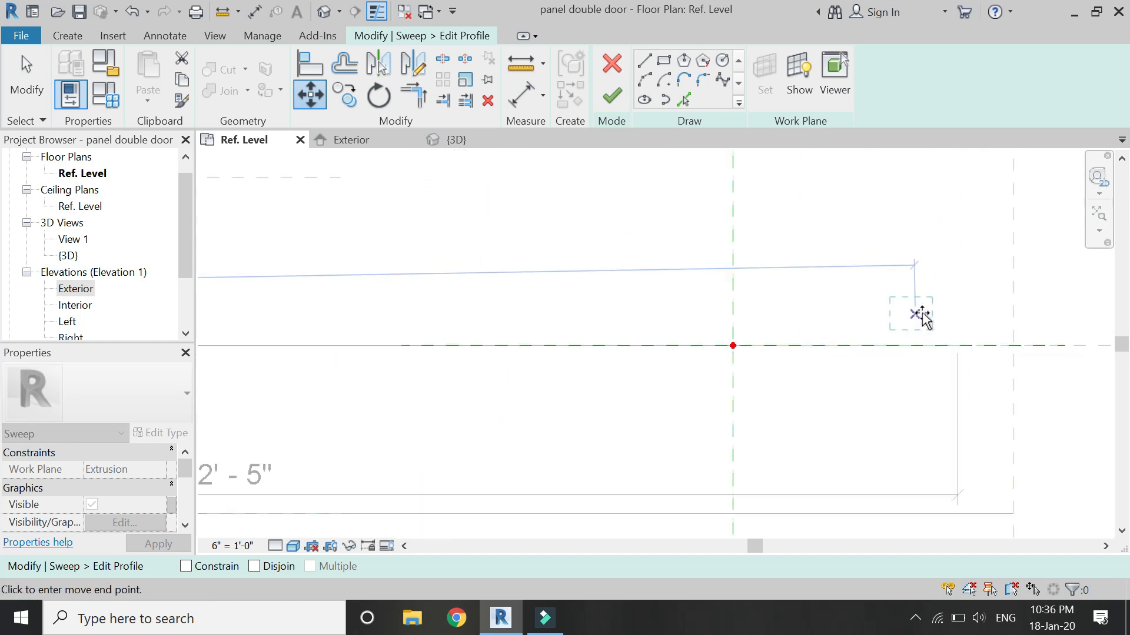
{"action": "left_click", "coordinate": [732, 345]}
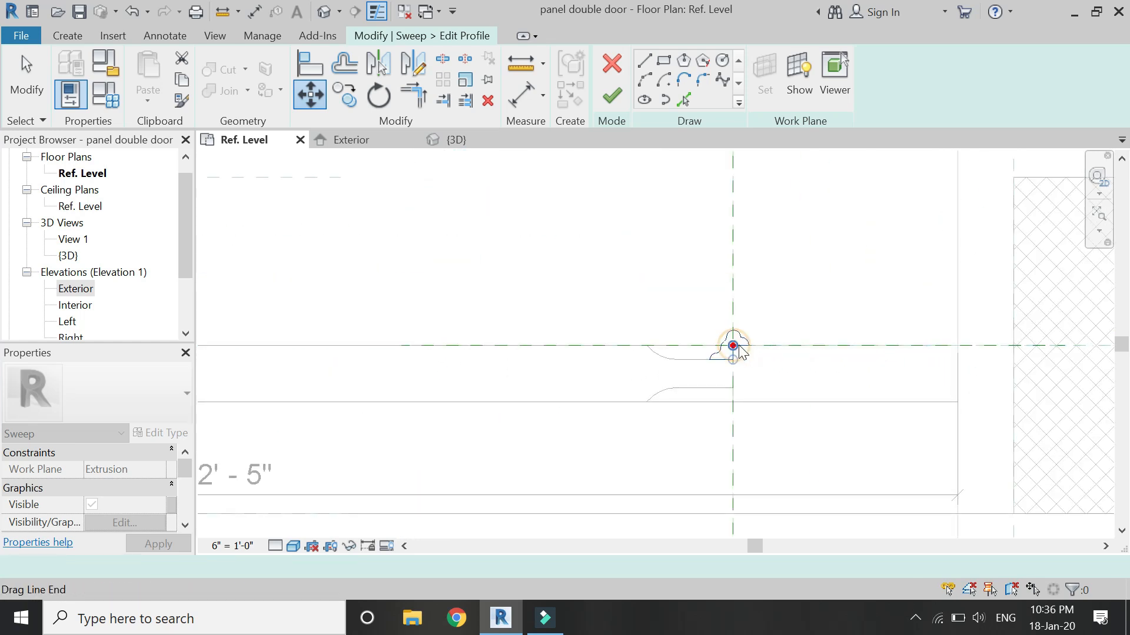
- Mirror a copy of the moved profile about the panel's mid-thickness, and finish the second panel's profile and sweep
{"action": "left_click", "coordinate": [413, 63]}
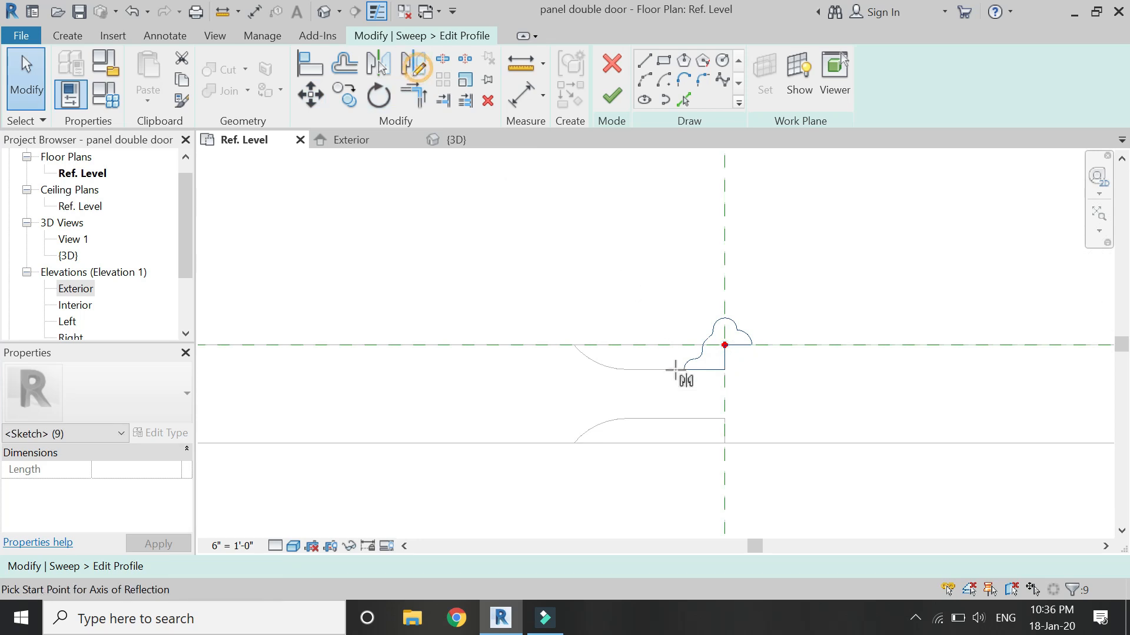
{"action": "scroll", "coordinate": [724, 394], "scroll_direction": "down", "scroll_amount": 2}
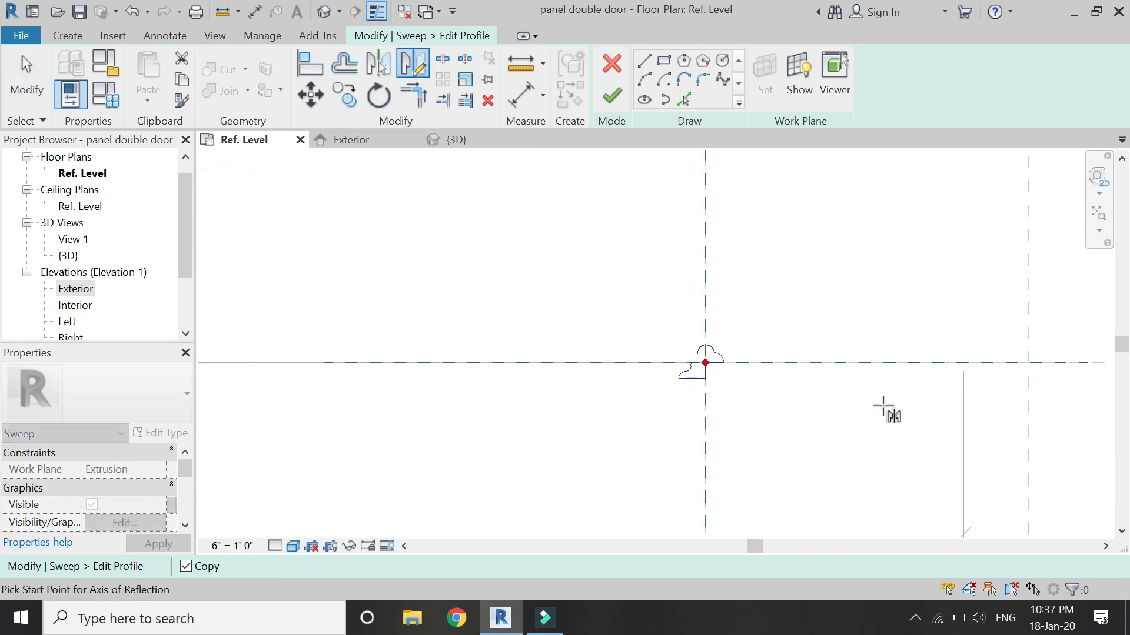
{"action": "left_click", "coordinate": [931, 395]}
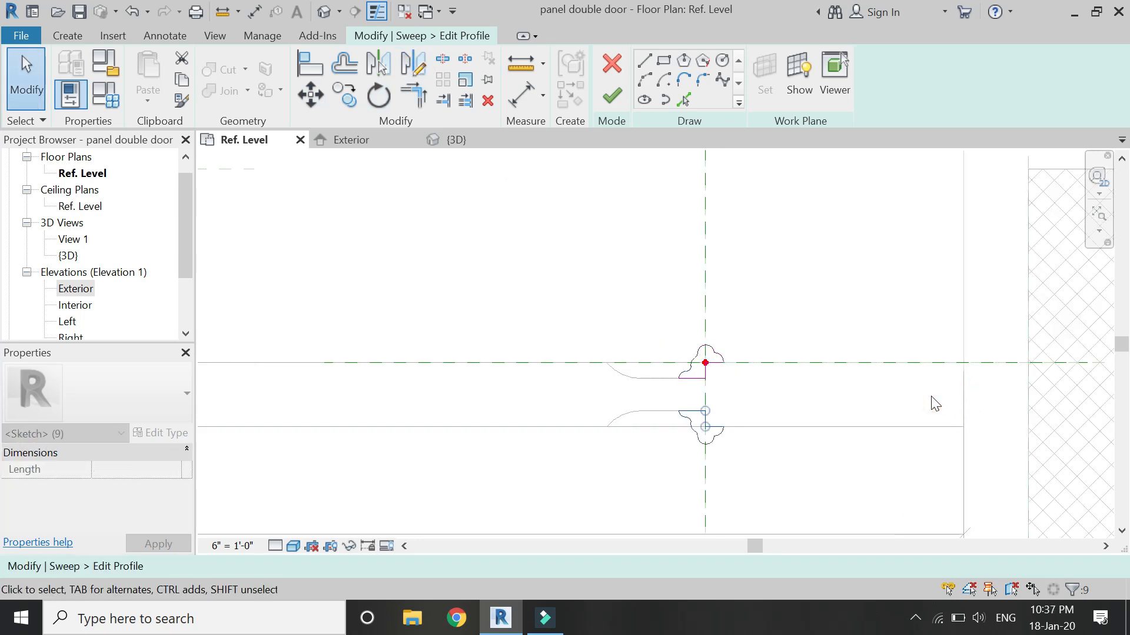
{"action": "left_click", "coordinate": [609, 97]}
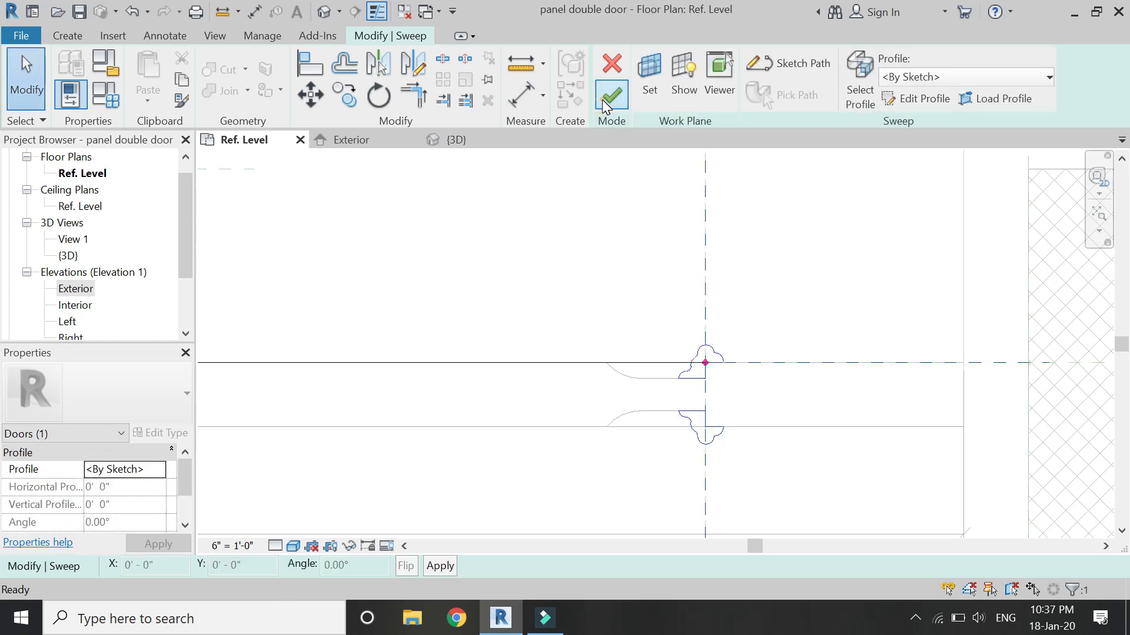
{"action": "left_click", "coordinate": [608, 97]}
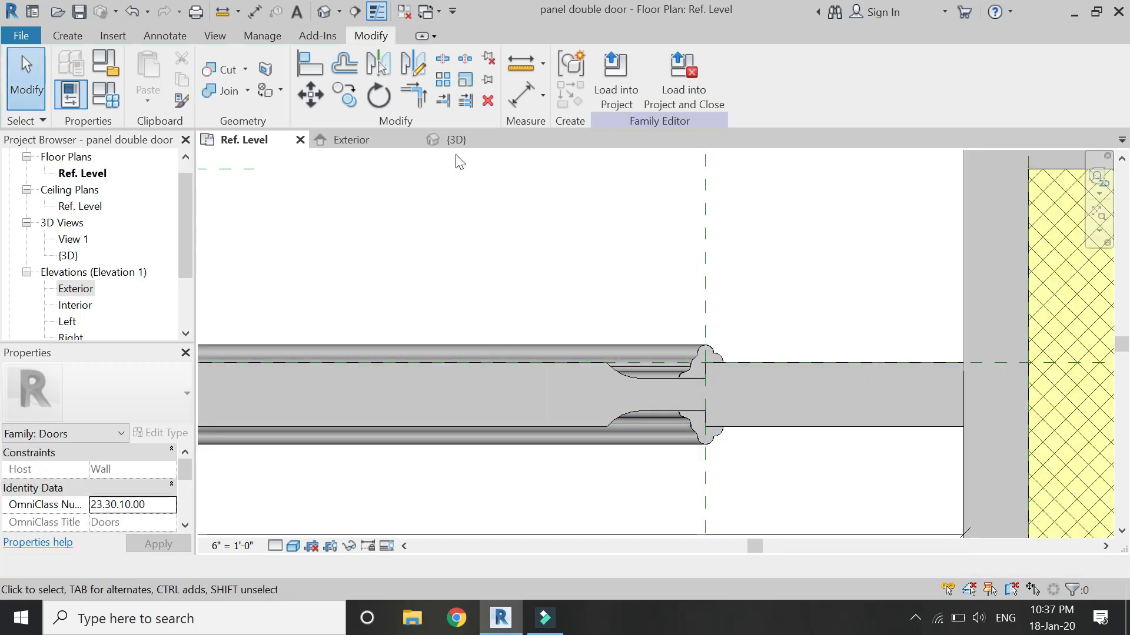
- Examine the mouldings on both door panels in the {3D} view and return to the Ref. Level floor plan
{"action": "left_click", "coordinate": [467, 137]}
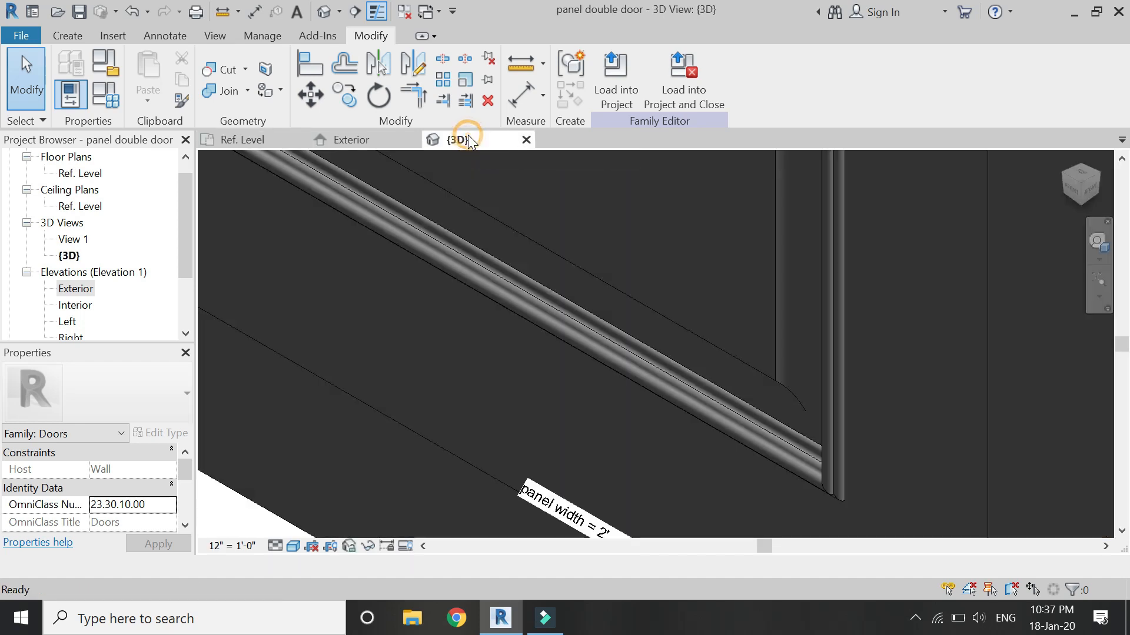
{"action": "scroll", "coordinate": [533, 258], "scroll_direction": "down", "scroll_amount": 2}
{"action": "scroll", "coordinate": [533, 260], "scroll_direction": "down", "scroll_amount": 6}
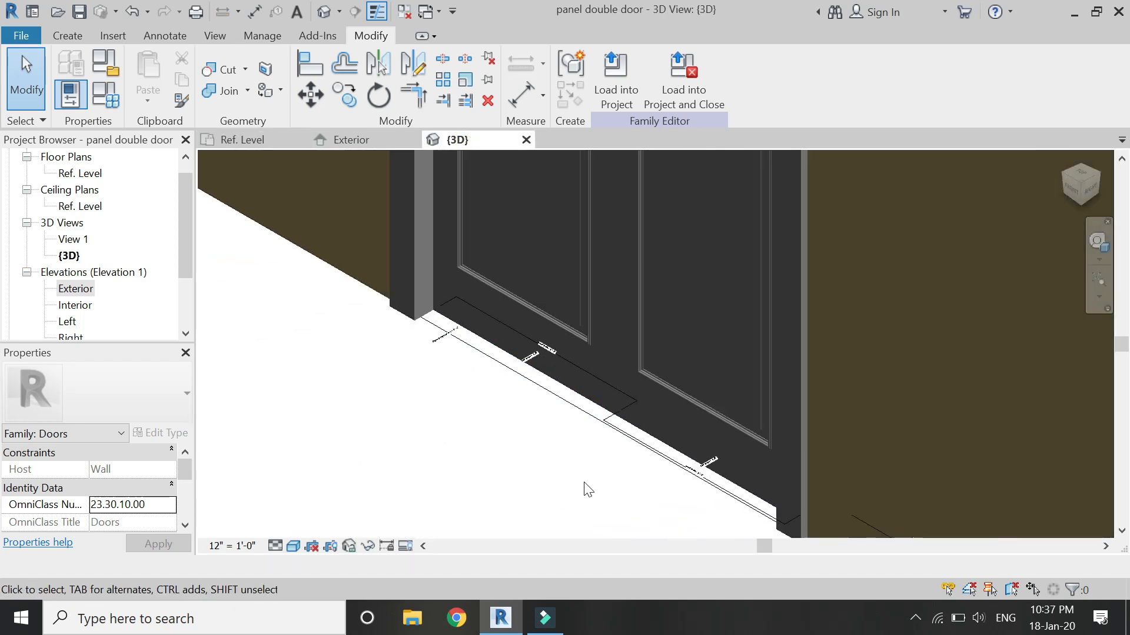
{"action": "scroll", "coordinate": [627, 371], "scroll_direction": "up", "scroll_amount": 1}
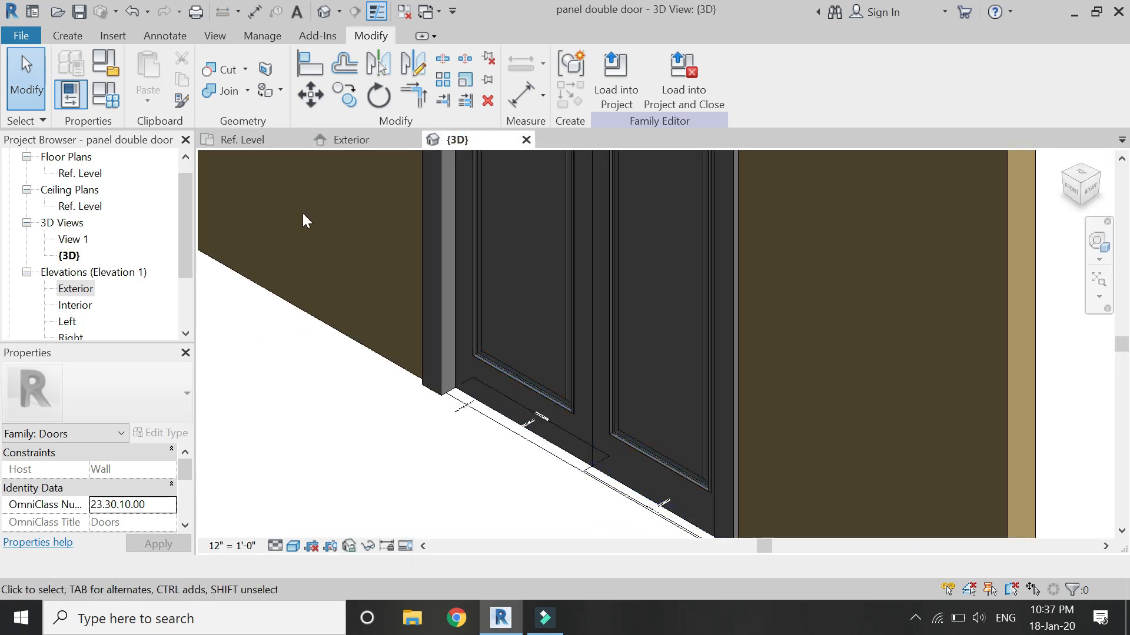
{"action": "left_click", "coordinate": [273, 144]}
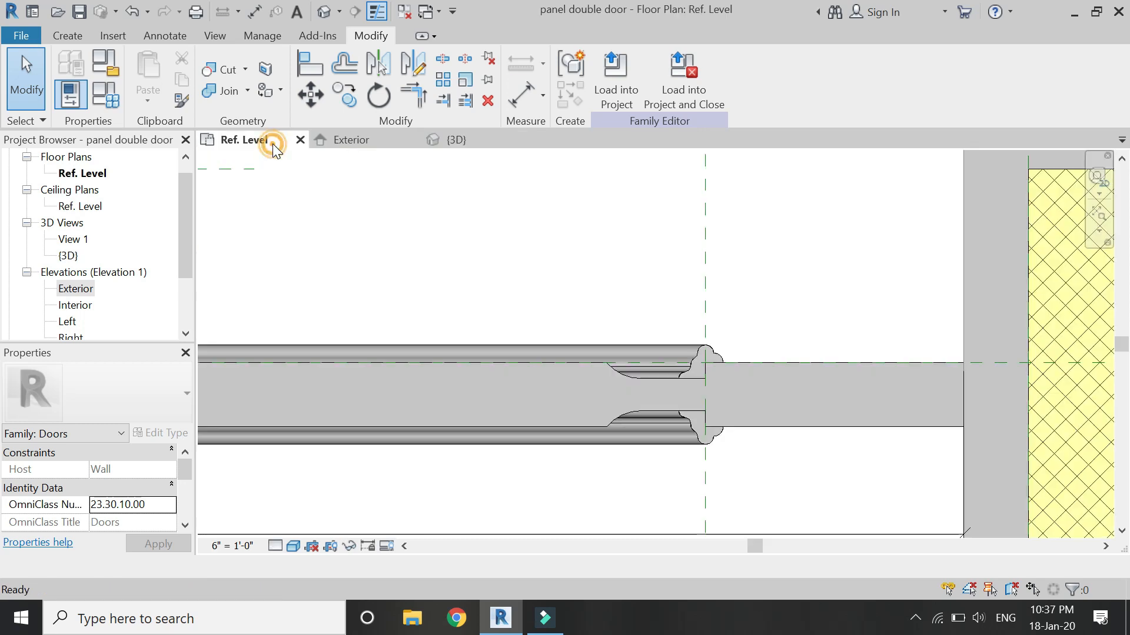
- In the Exterior elevation, start a void sweep and sketch its path across the left panel's recess along the first reference plane below the recess top
{"action": "left_click", "coordinate": [346, 145]}
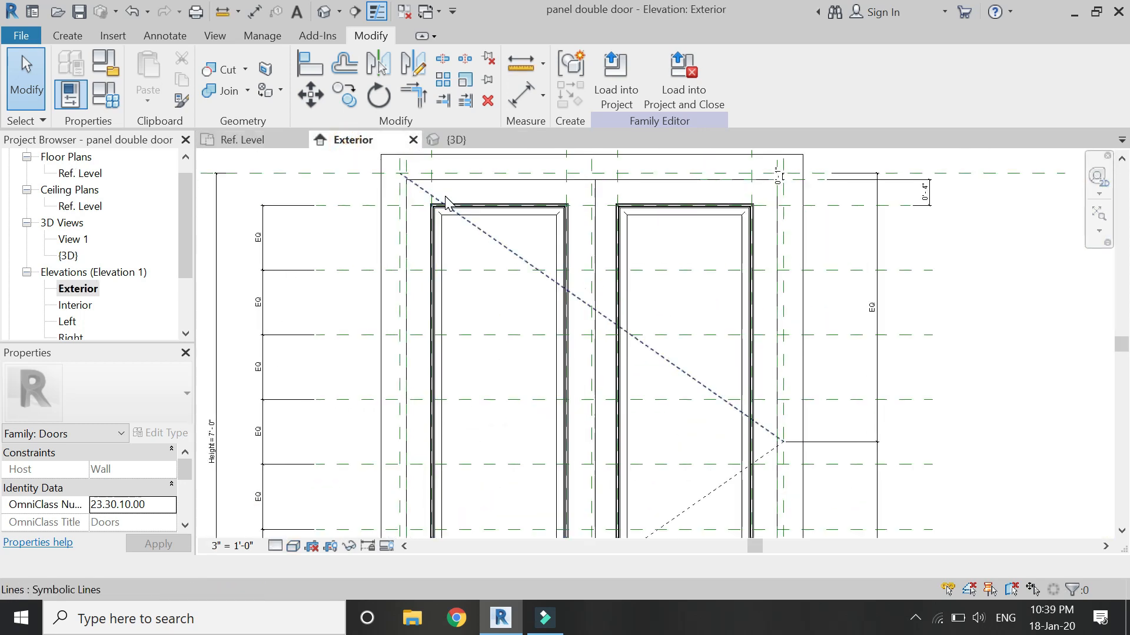
{"action": "scroll", "coordinate": [446, 203], "scroll_direction": "up", "scroll_amount": 3}
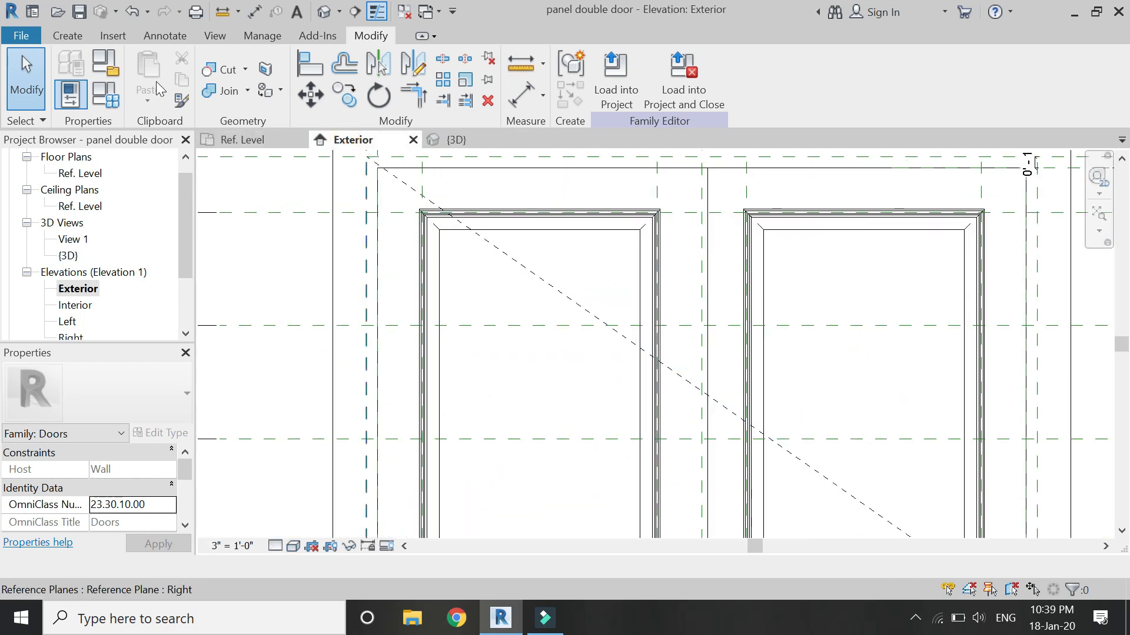
{"action": "left_click", "coordinate": [79, 36]}
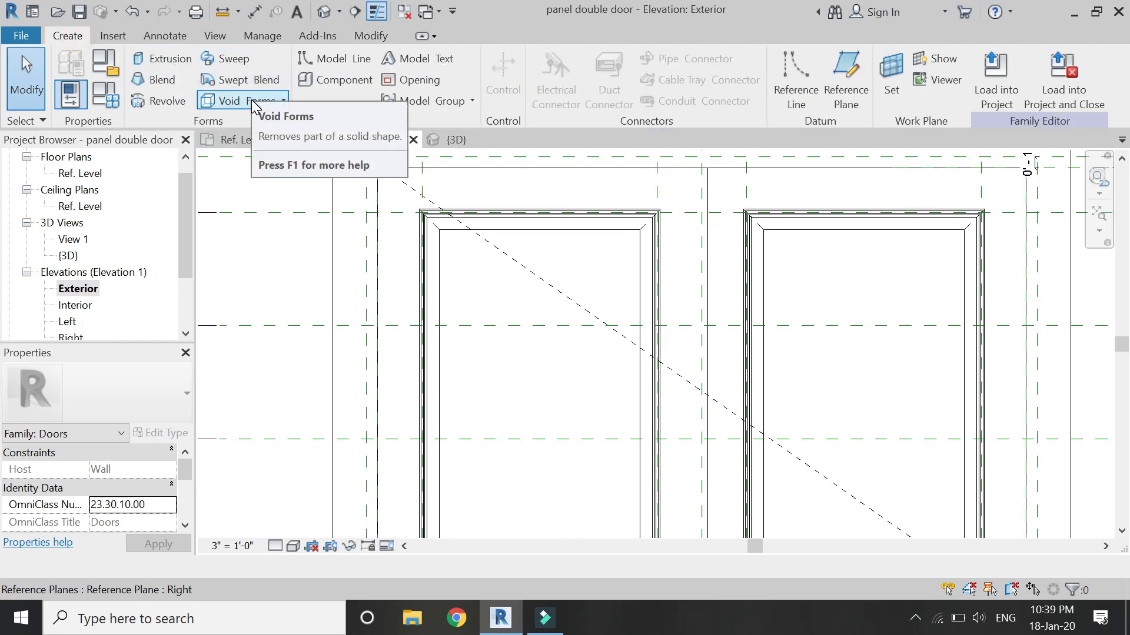
{"action": "left_click", "coordinate": [234, 100]}
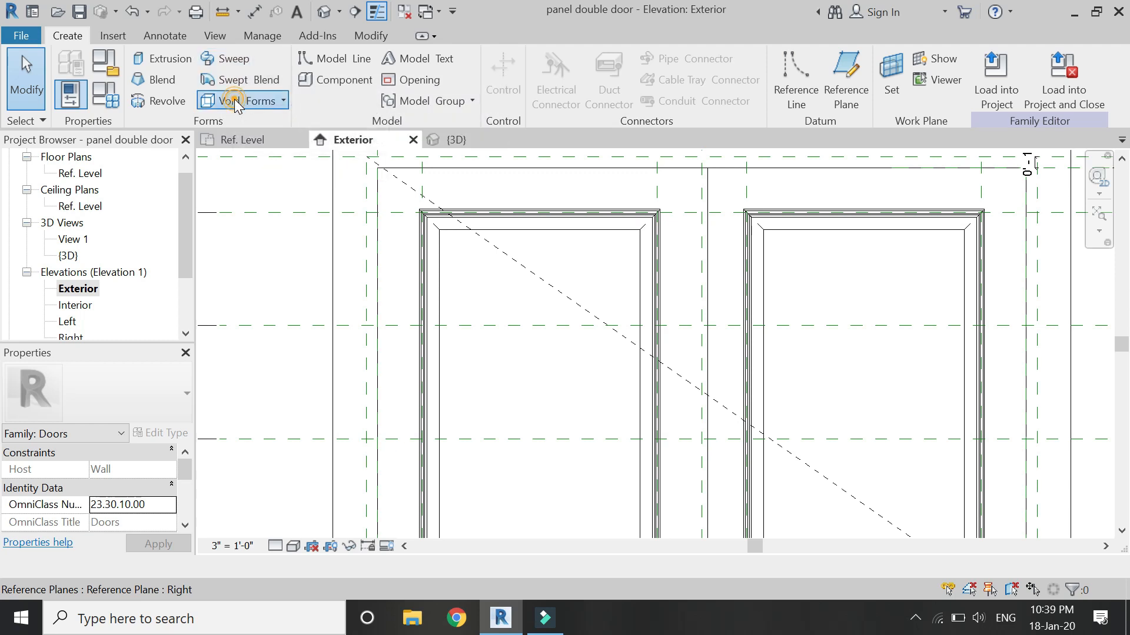
{"action": "left_click", "coordinate": [261, 236]}
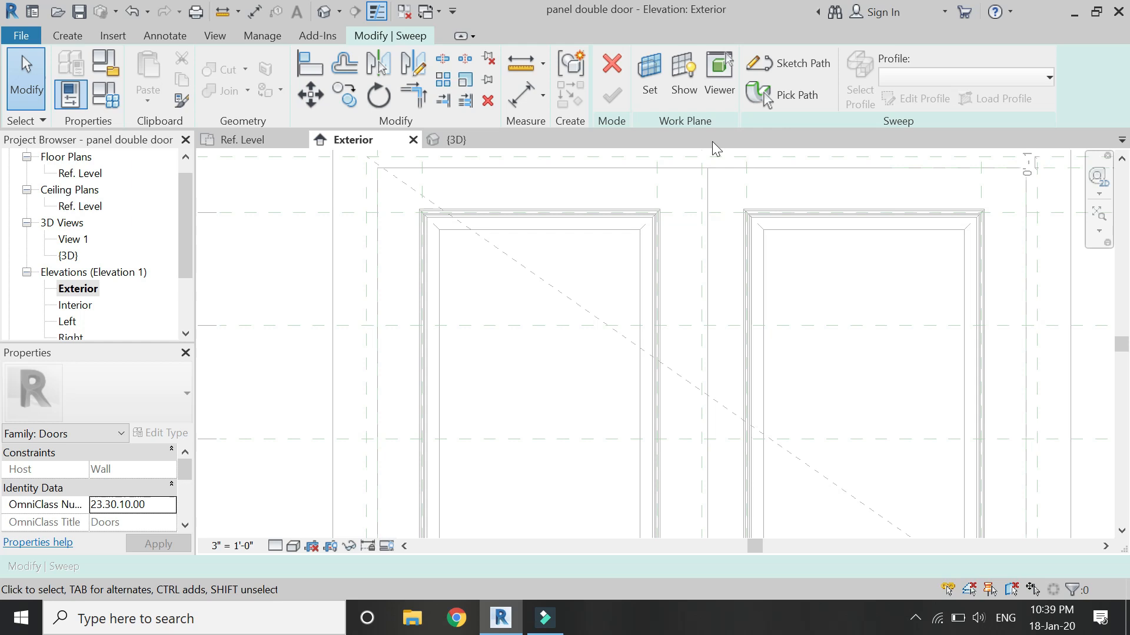
{"action": "left_click", "coordinate": [785, 68]}
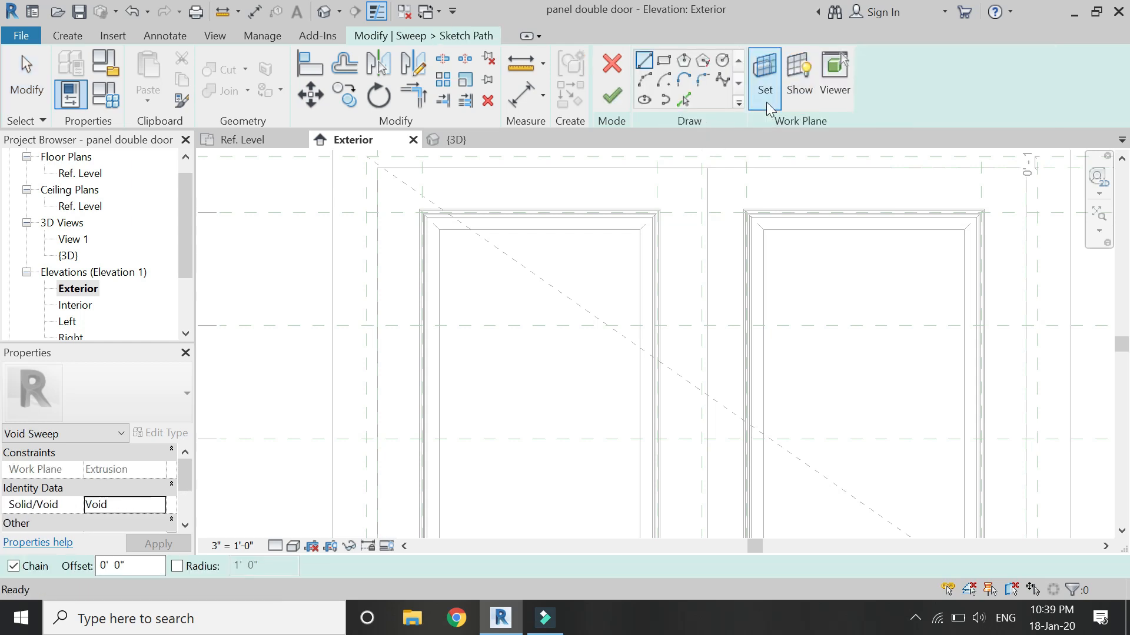
{"action": "left_click", "coordinate": [765, 77]}
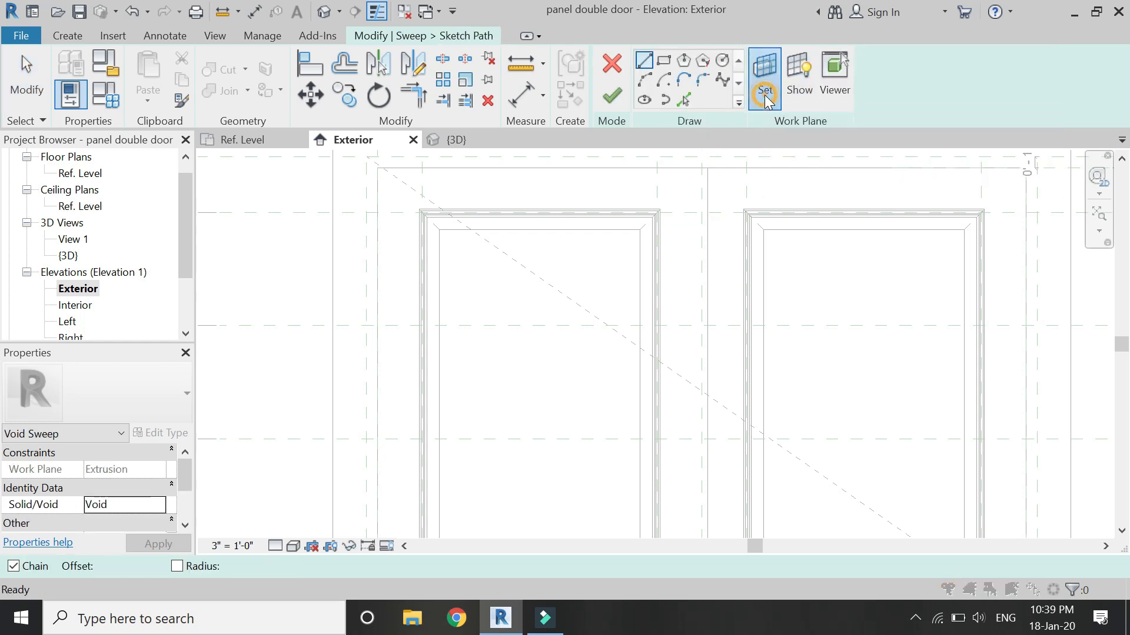
{"action": "left_click", "coordinate": [831, 502]}
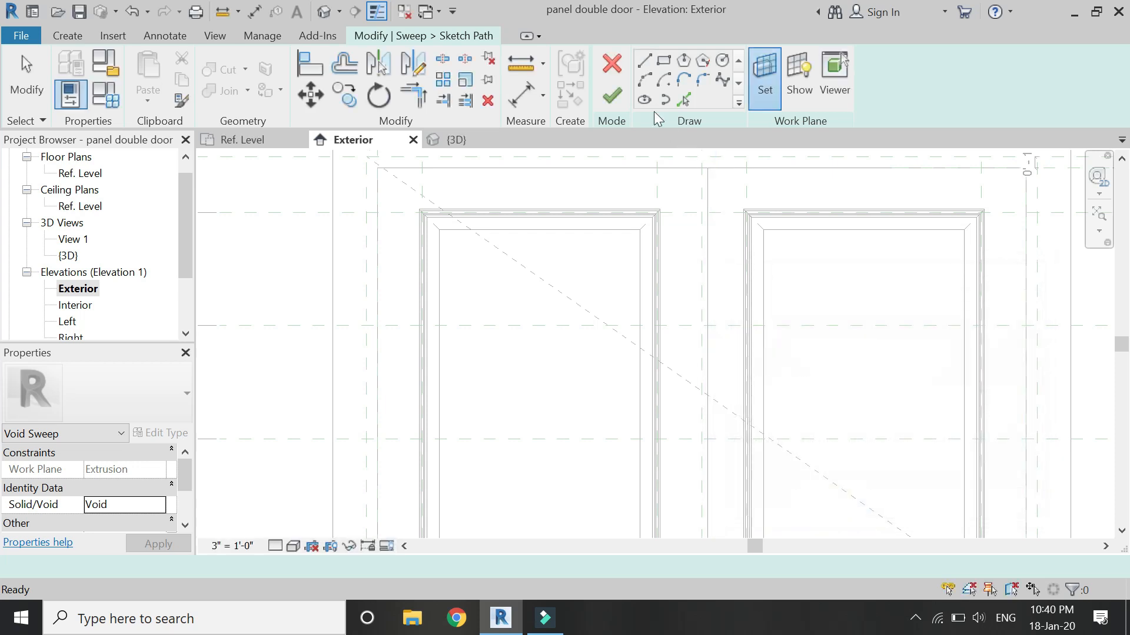
{"action": "left_click", "coordinate": [440, 325]}
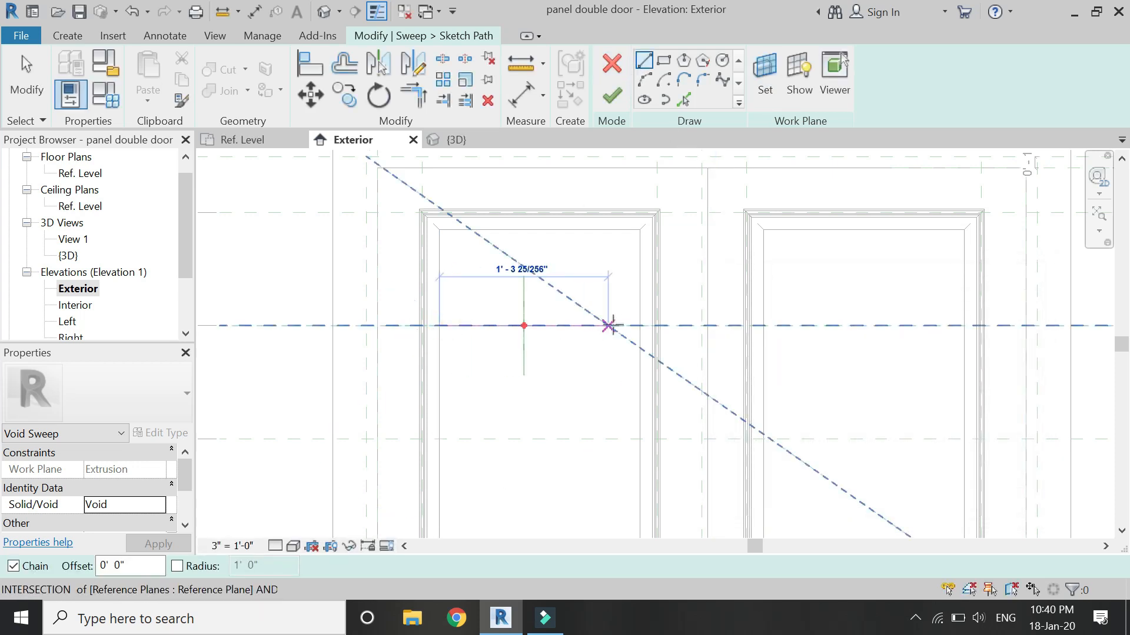
{"action": "left_click", "coordinate": [639, 325]}
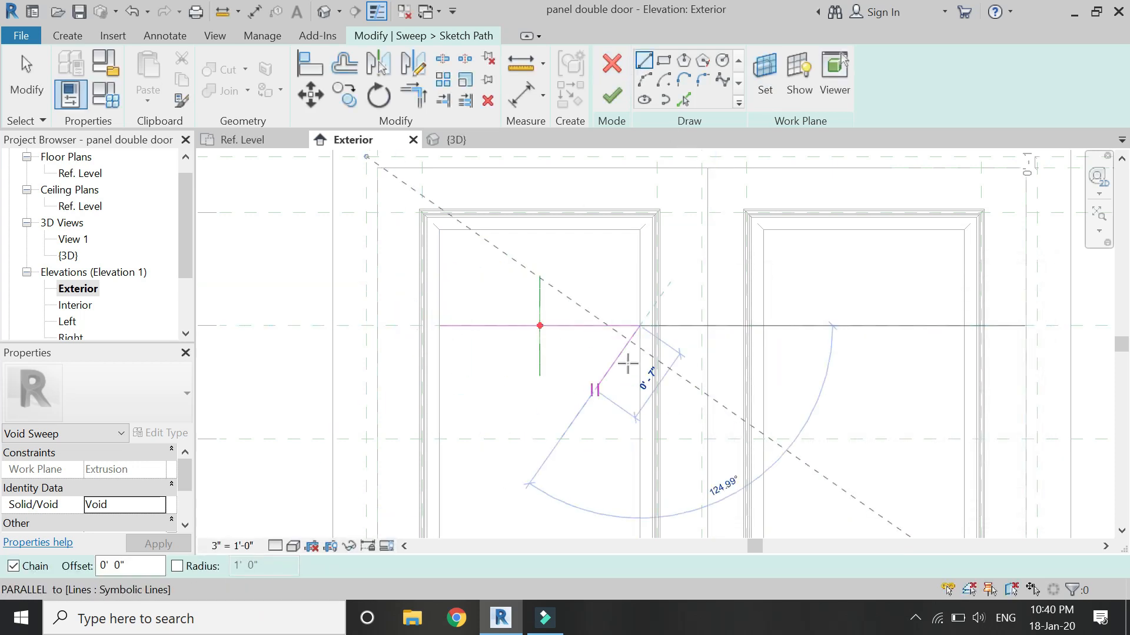
- Align the path line to the horizontal reference plane and finish the sweep path
{"action": "scroll", "coordinate": [619, 348], "scroll_direction": "up", "scroll_amount": 2}
{"action": "key", "text": "Escape"}
{"action": "key", "text": "Escape"}
{"action": "key", "text": "a"}
{"action": "key", "text": "l"}
{"action": "left_click", "coordinate": [281, 314]}
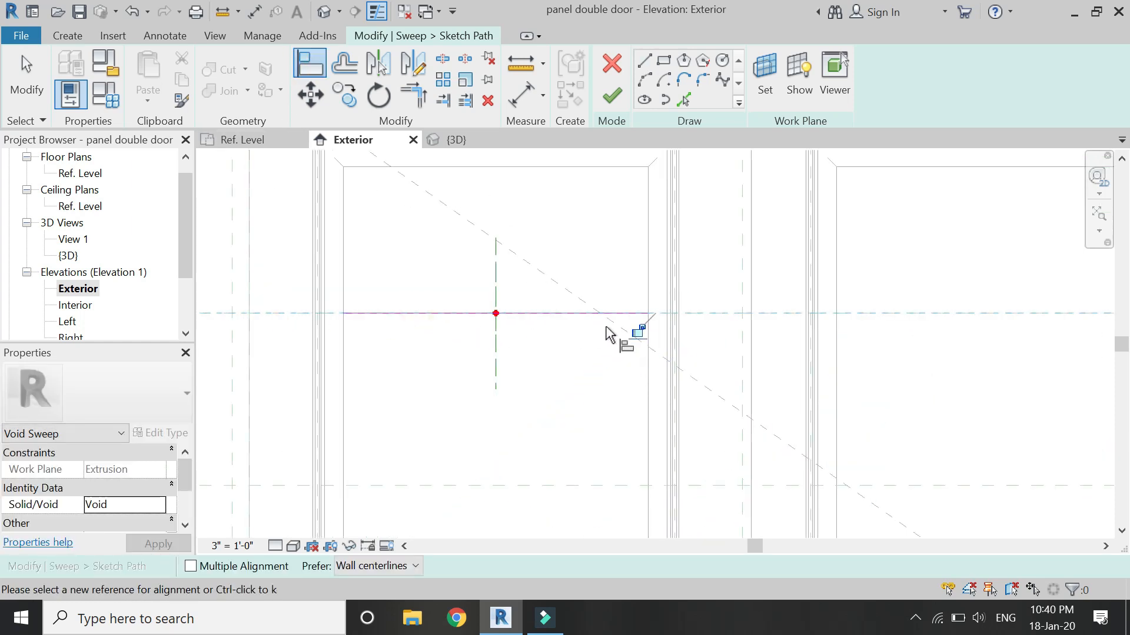
{"action": "scroll", "coordinate": [483, 241], "scroll_direction": "down", "scroll_amount": 1}
{"action": "key", "text": "Escape"}
{"action": "key", "text": "Escape"}
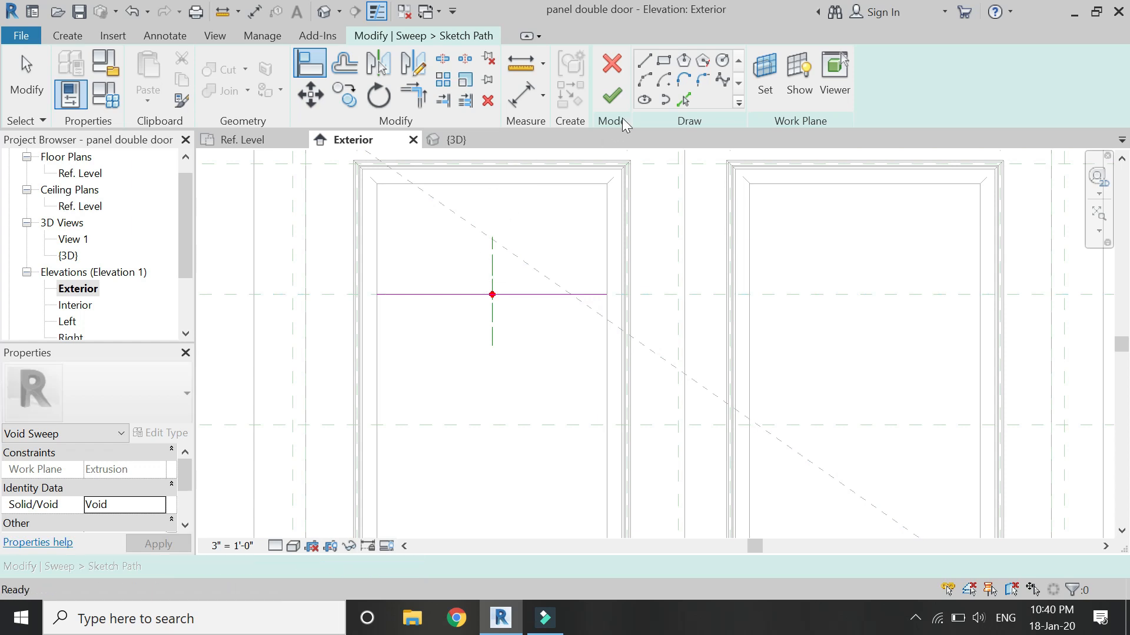
{"action": "left_click", "coordinate": [612, 99]}
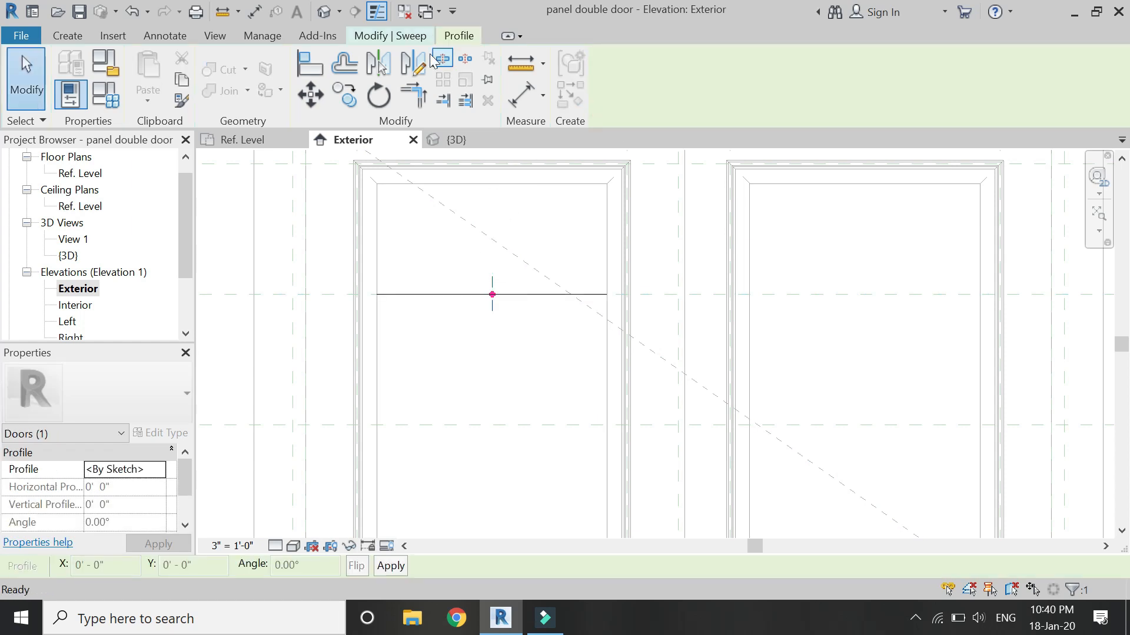
- Edit the sweep profile in the Left elevation and draw an arc of about 35/256" radius with both ends on the vertical plane through the origin
{"action": "left_click", "coordinate": [415, 36]}
{"action": "left_click", "coordinate": [909, 99]}
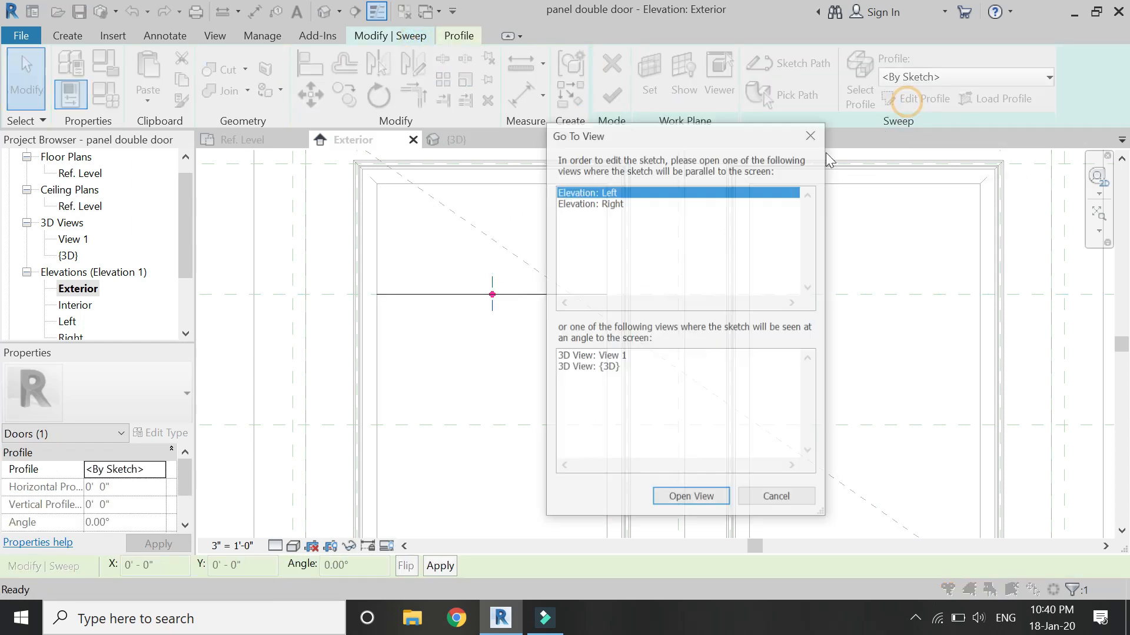
{"action": "left_click", "coordinate": [688, 498]}
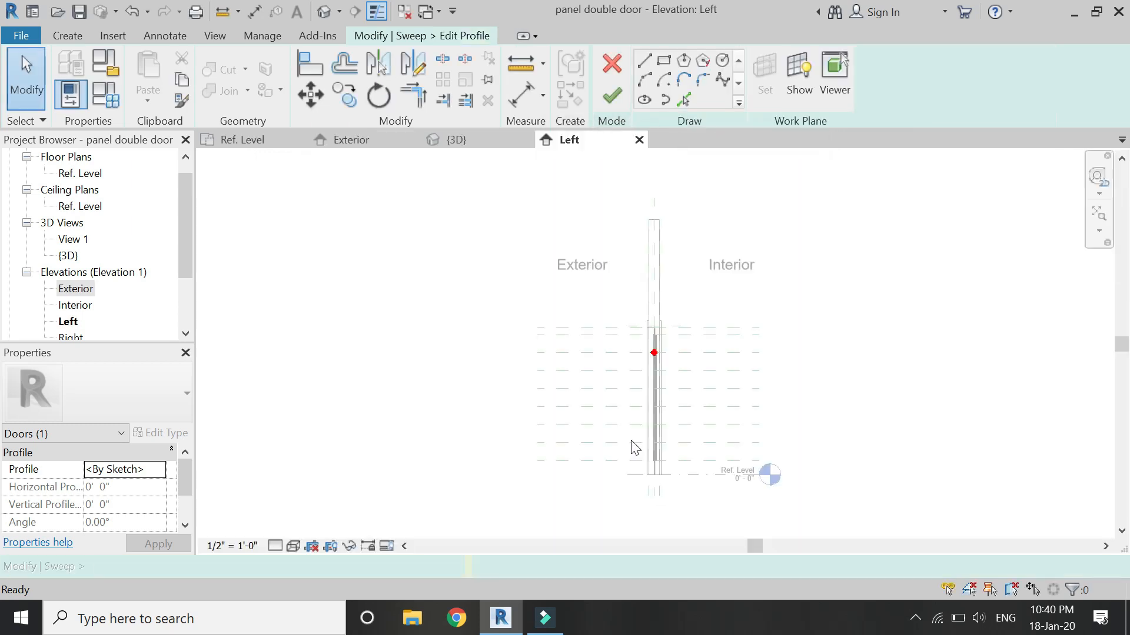
{"action": "scroll", "coordinate": [647, 353], "scroll_direction": "up", "scroll_amount": 6}
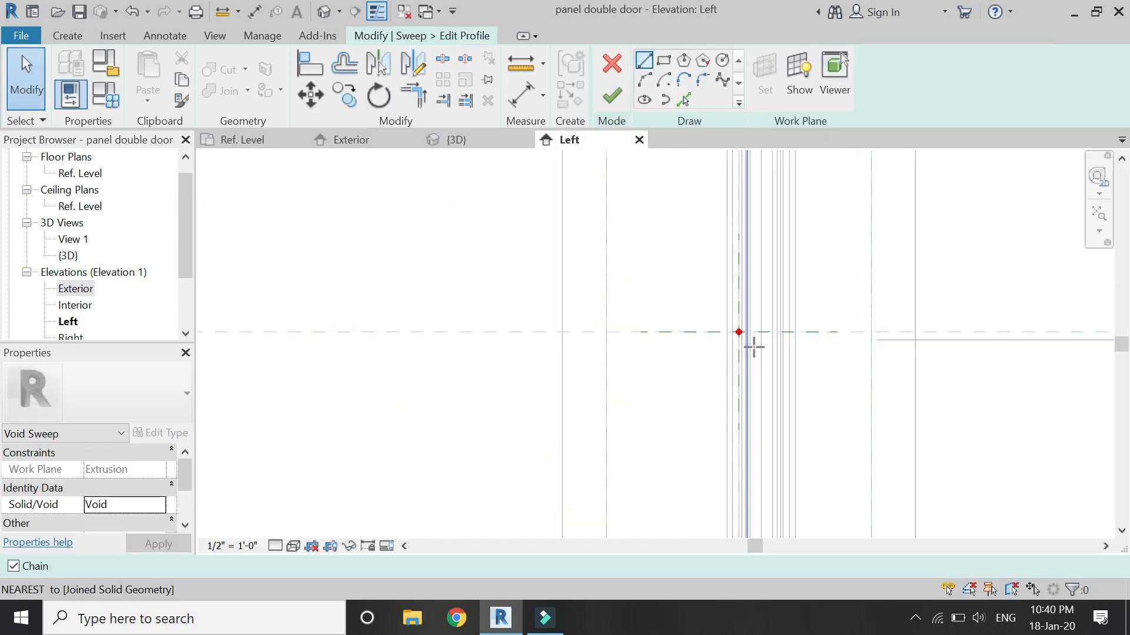
{"action": "scroll", "coordinate": [678, 257], "scroll_direction": "up", "scroll_amount": 2}
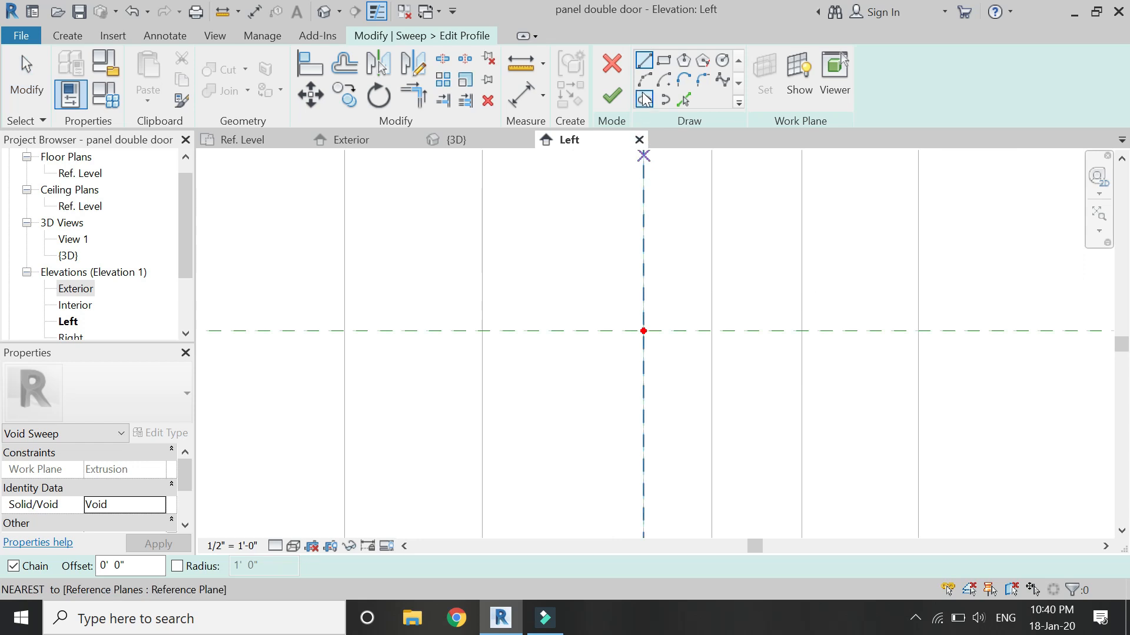
{"action": "left_click", "coordinate": [643, 247]}
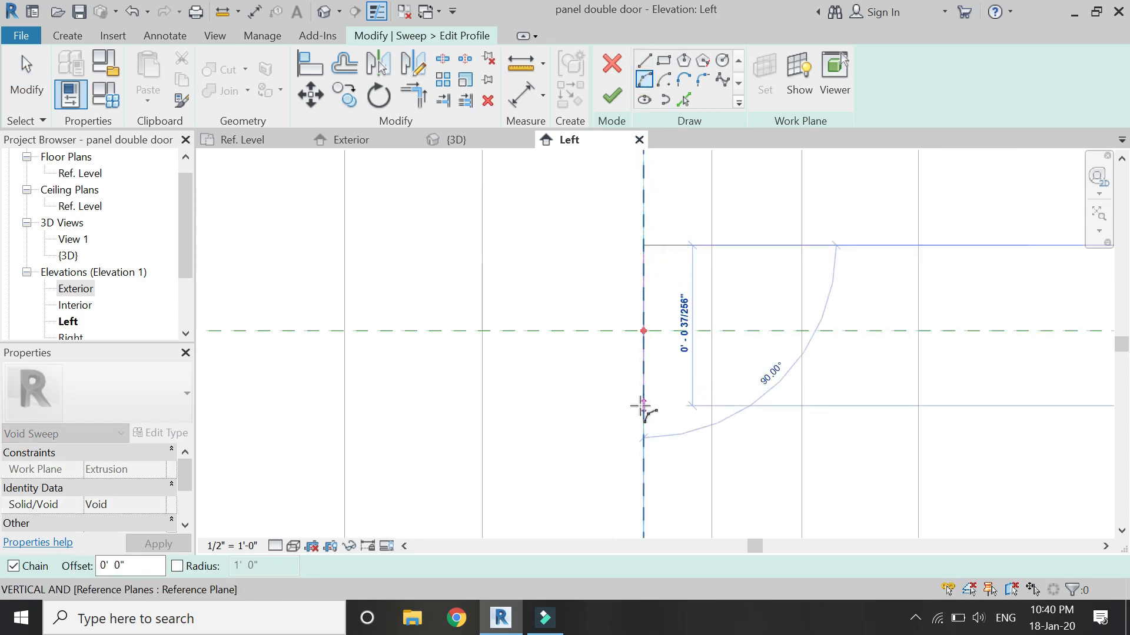
{"action": "left_click", "coordinate": [643, 412]}
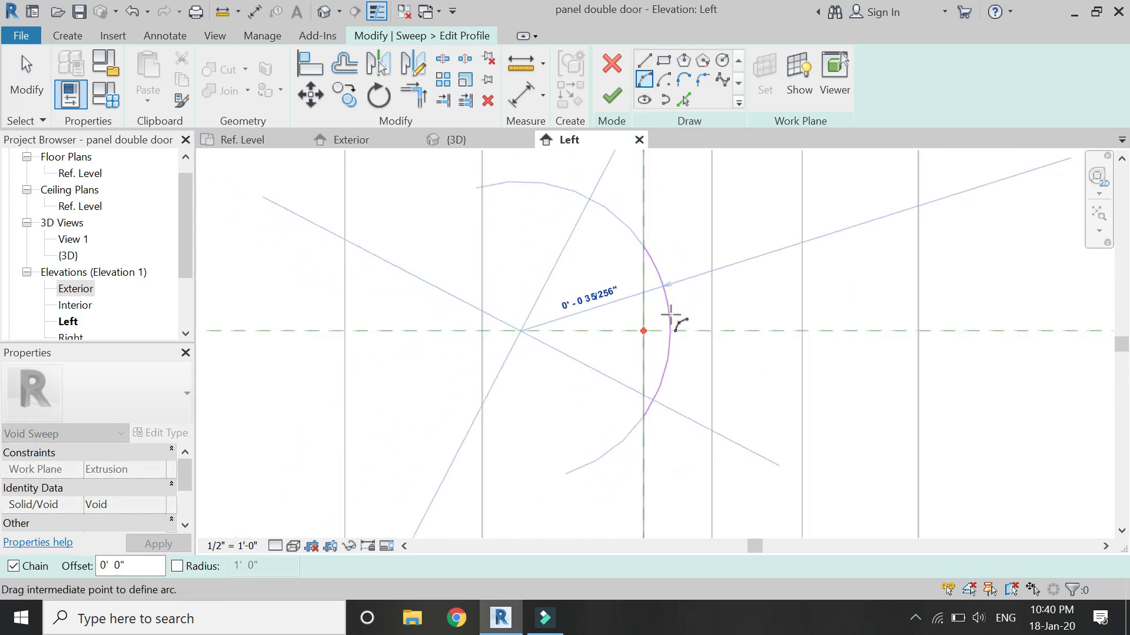
{"action": "left_click", "coordinate": [670, 315]}
{"action": "key", "text": "Escape"}
{"action": "key", "text": "Escape"}
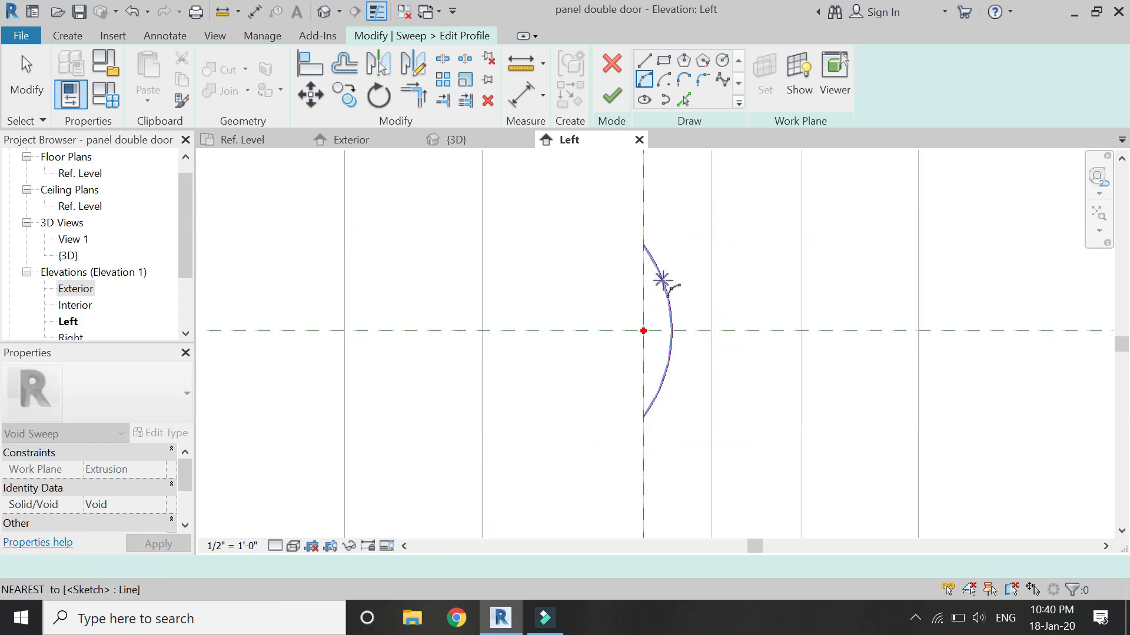
- Draw a second arc of about 55/128" radius from the first arc's upper part up to the vertical reference plane
{"action": "left_click", "coordinate": [668, 298]}
{"action": "left_click", "coordinate": [643, 385]}
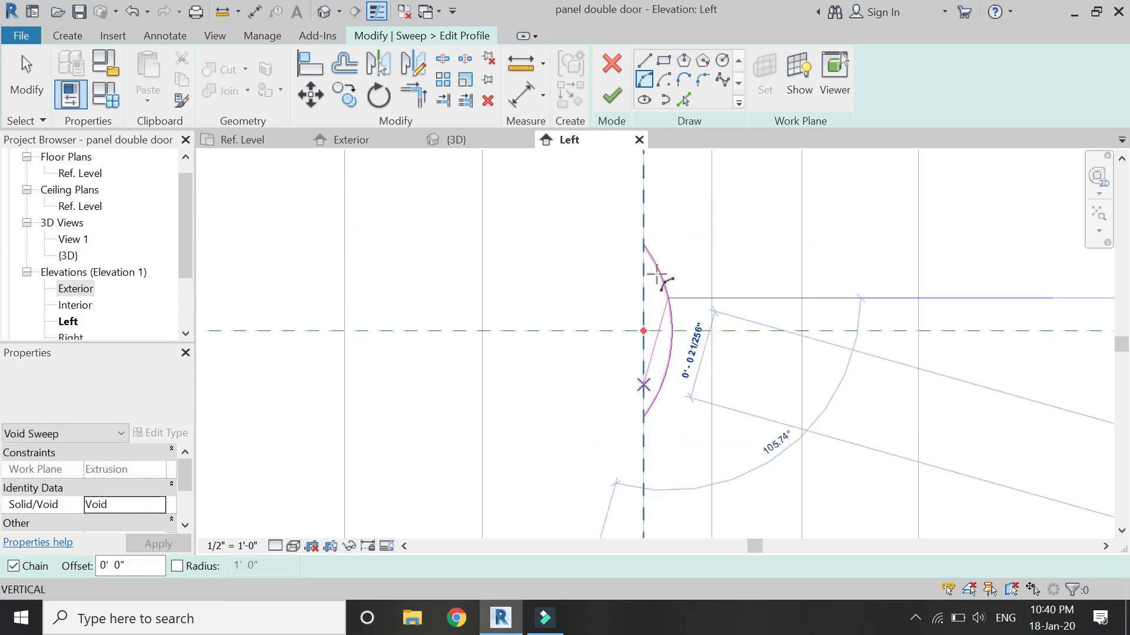
{"action": "scroll", "coordinate": [643, 385], "scroll_direction": "down", "scroll_amount": 2}
{"action": "scroll", "coordinate": [649, 278], "scroll_direction": "up", "scroll_amount": 2}
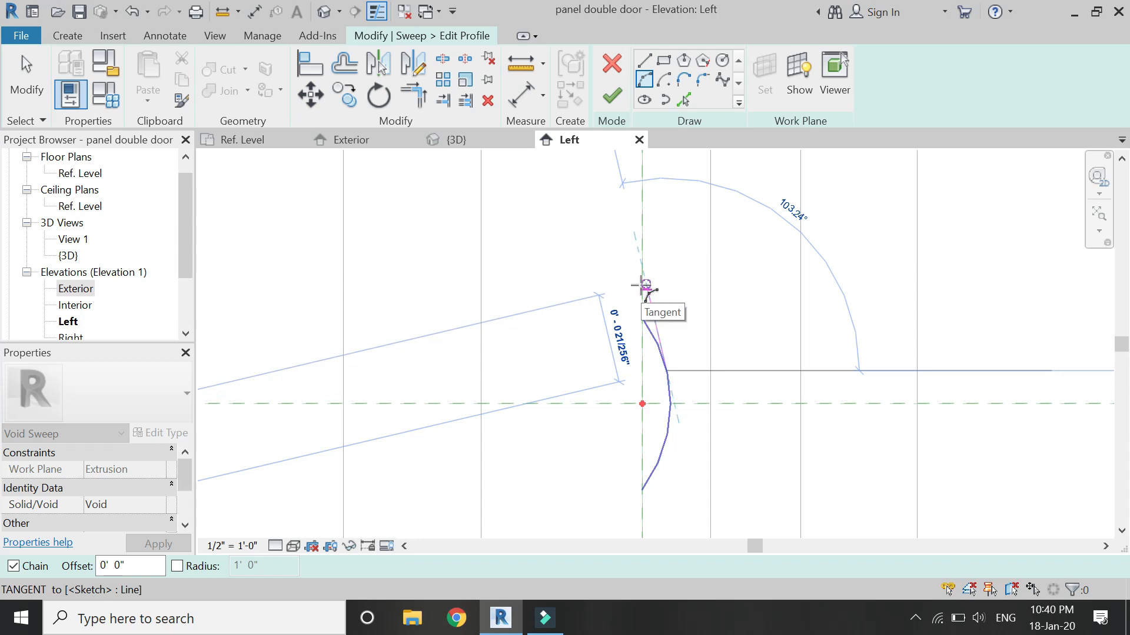
{"action": "left_click", "coordinate": [643, 276]}
{"action": "left_click", "coordinate": [652, 318]}
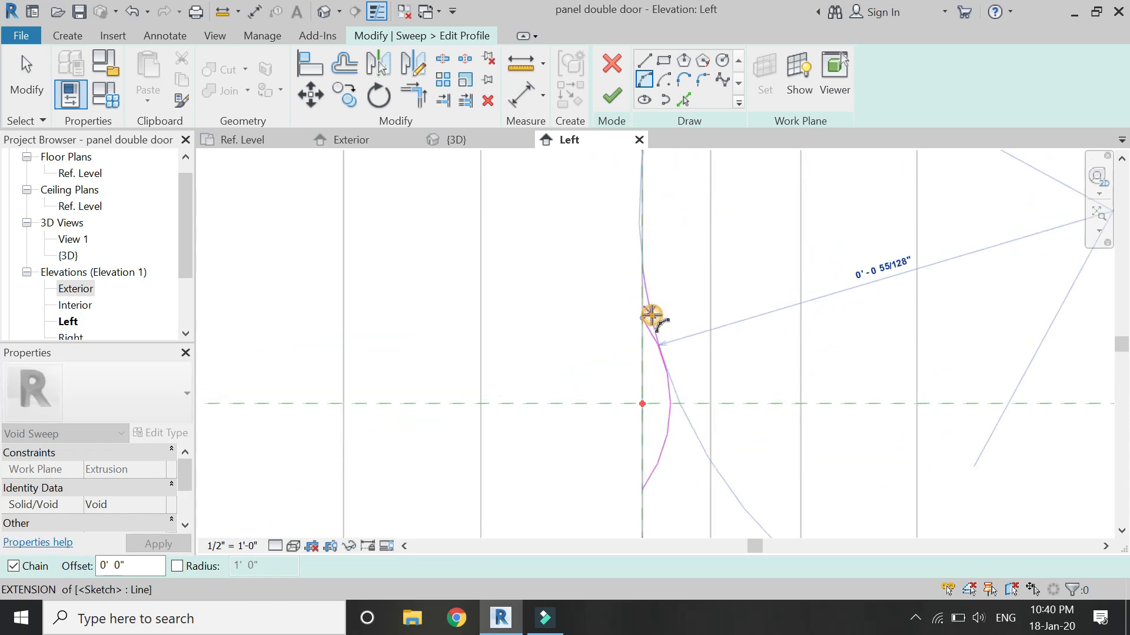
{"action": "key", "text": "Escape"}
- Move both profile arcs so the main arc's midpoint lies exactly on the horizontal reference plane through the profile origin
{"action": "scroll", "coordinate": [668, 360], "scroll_direction": "up", "scroll_amount": 1}
{"action": "left_click_drag", "start_coordinate": [690, 350], "coordinate": [655, 382]}
{"action": "left_click", "coordinate": [313, 92]}
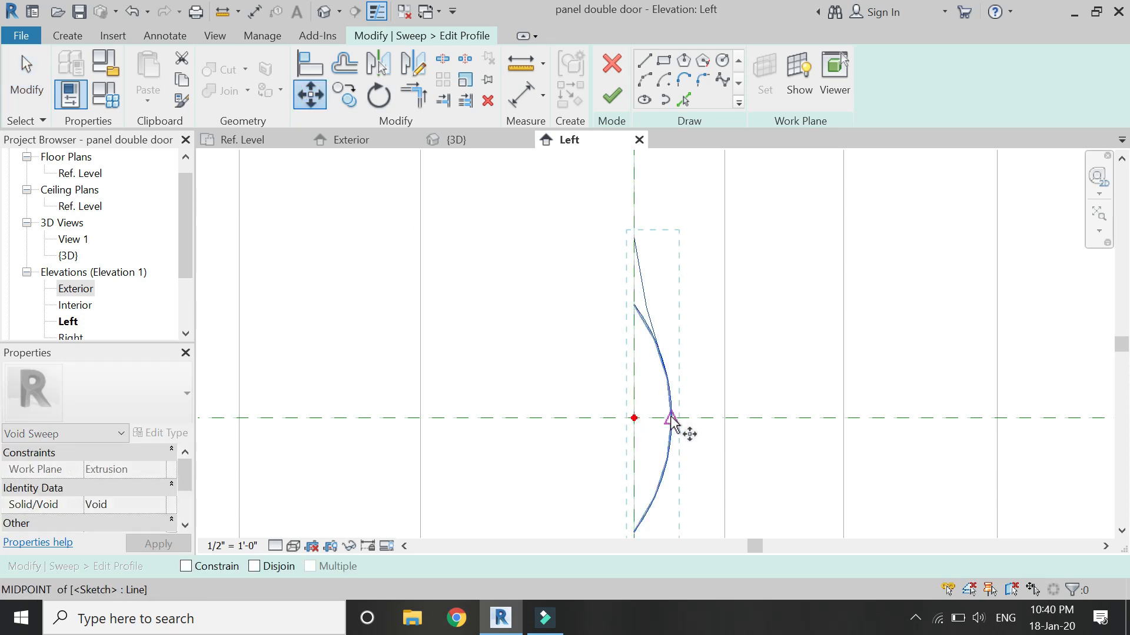
{"action": "scroll", "coordinate": [671, 419], "scroll_direction": "up", "scroll_amount": 5}
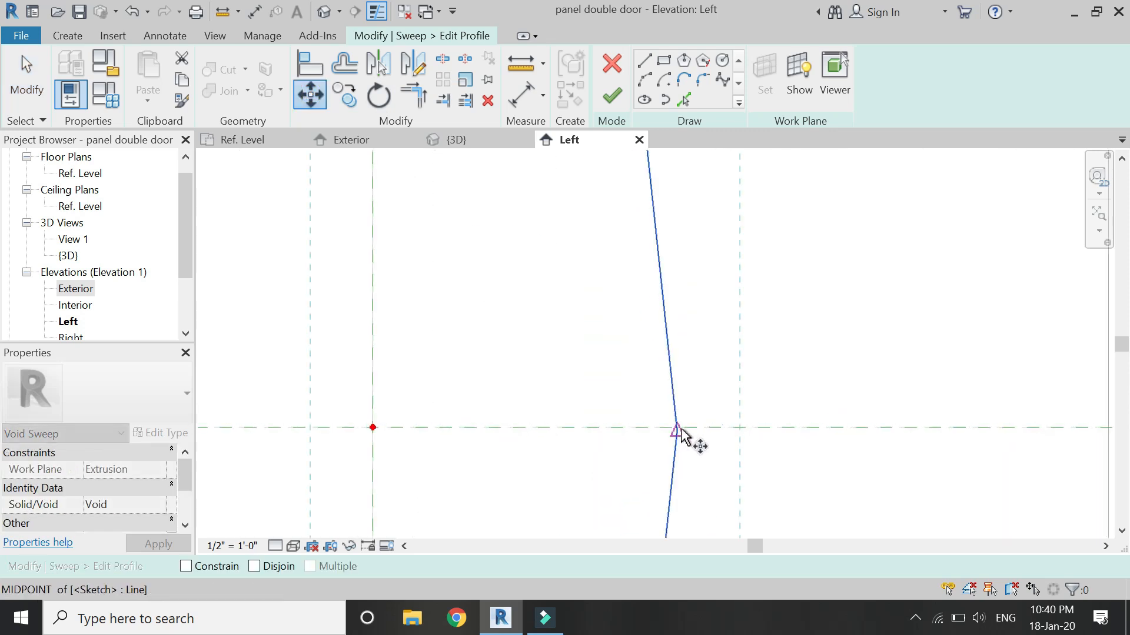
{"action": "left_click", "coordinate": [681, 430]}
{"action": "scroll", "coordinate": [674, 423], "scroll_direction": "up", "scroll_amount": 5}
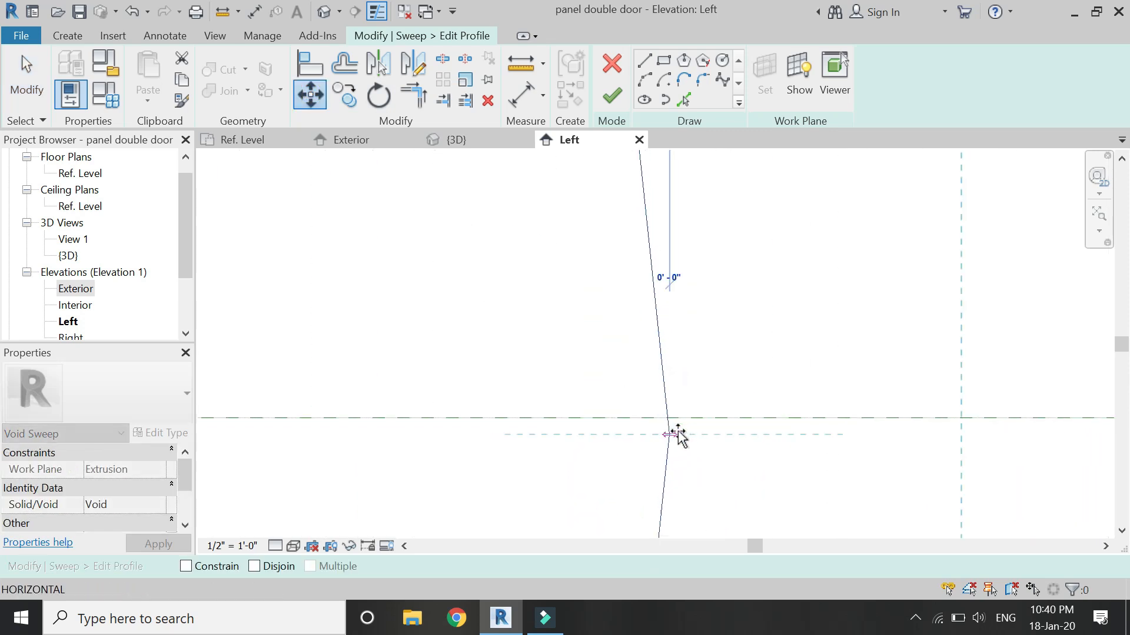
{"action": "left_click", "coordinate": [670, 415]}
{"action": "scroll", "coordinate": [587, 371], "scroll_direction": "down", "scroll_amount": 8}
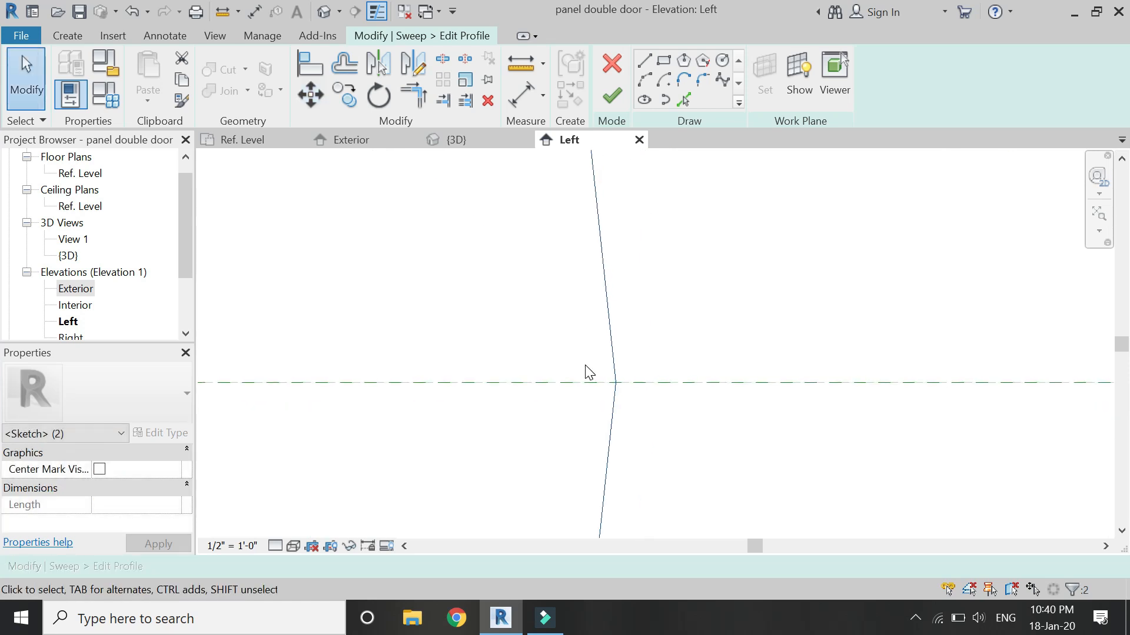
{"action": "scroll", "coordinate": [585, 365], "scroll_direction": "down", "scroll_amount": 2}
{"action": "scroll", "coordinate": [586, 352], "scroll_direction": "up", "scroll_amount": 2}
{"action": "key", "text": "Escape"}
- Mirror a copy of the upper flared arc about the horizontal reference plane
{"action": "left_click", "coordinate": [560, 260]}
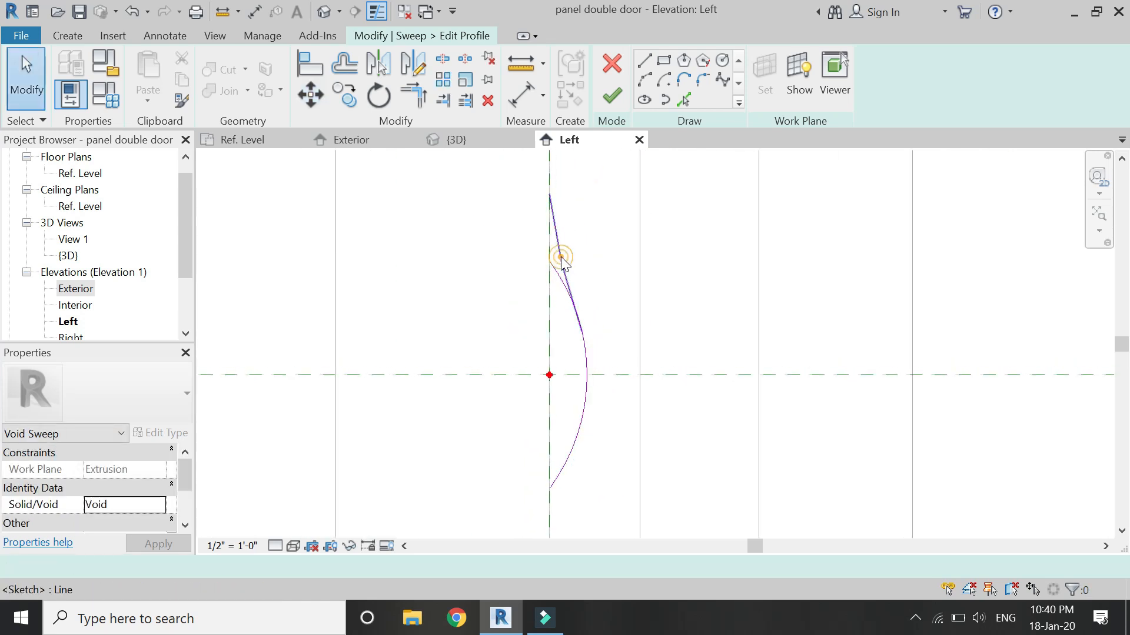
{"action": "left_click", "coordinate": [622, 377]}
{"action": "left_click", "coordinate": [704, 376]}
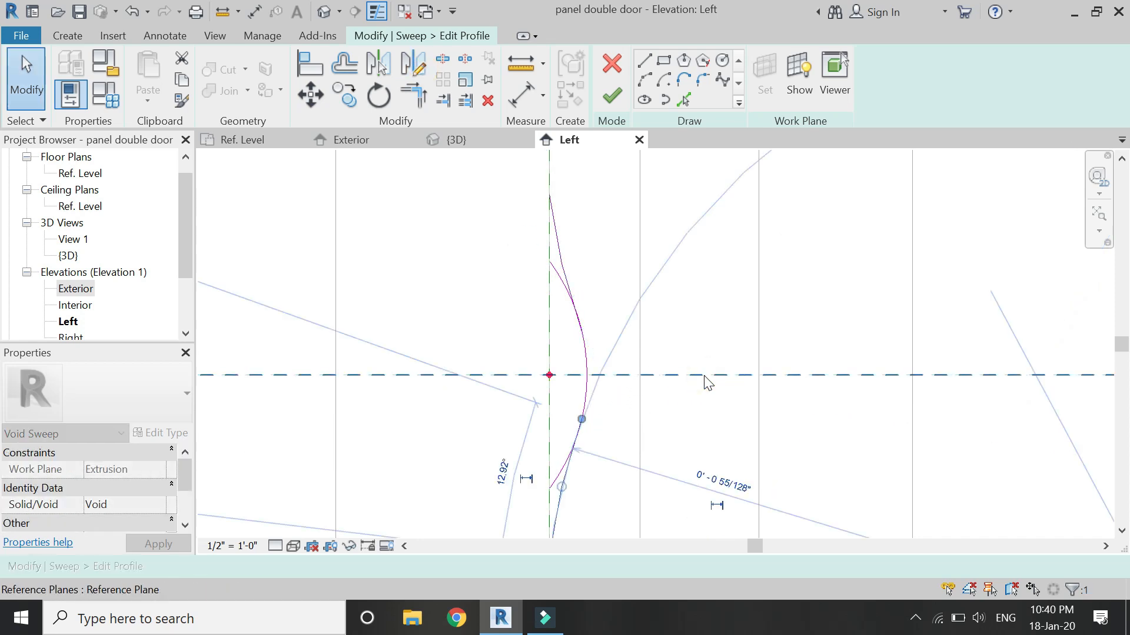
{"action": "key", "text": "Escape"}
- Trim the main arc to a corner with the flared arcs above and below it
{"action": "left_click", "coordinate": [410, 99]}
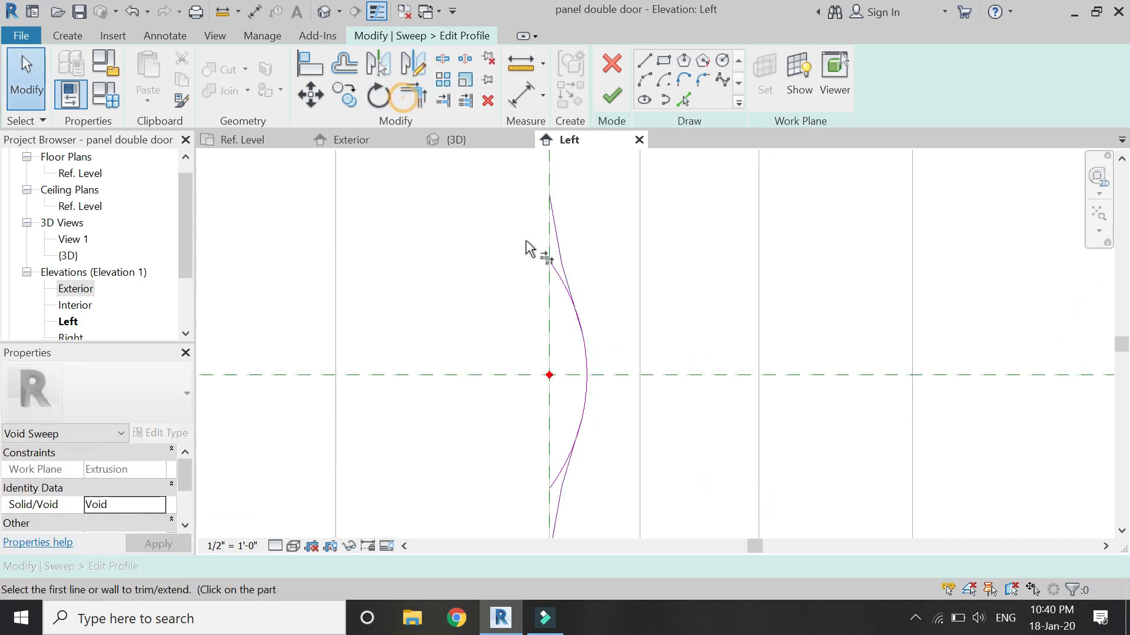
{"action": "left_click", "coordinate": [561, 254]}
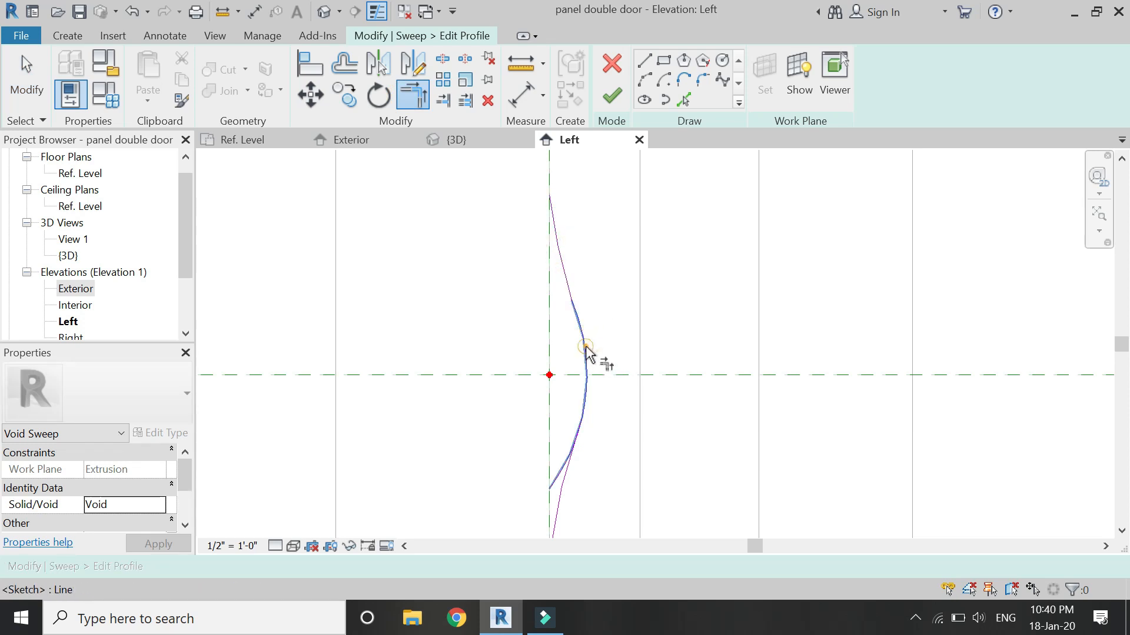
{"action": "left_click", "coordinate": [566, 496]}
{"action": "scroll", "coordinate": [559, 276], "scroll_direction": "down", "scroll_amount": 4}
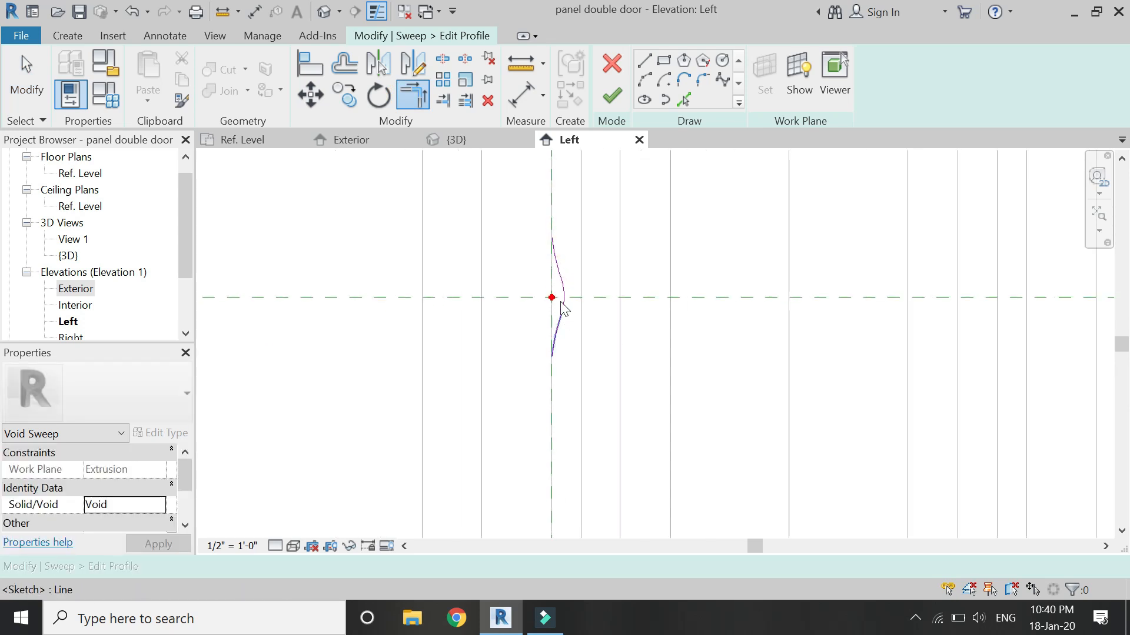
{"action": "key", "text": "Escape"}
- Mirror a copy of the three joined profile arcs about the vertical axis through the middle of the door leaf's thickness
{"action": "scroll", "coordinate": [531, 315], "scroll_direction": "up", "scroll_amount": 3}
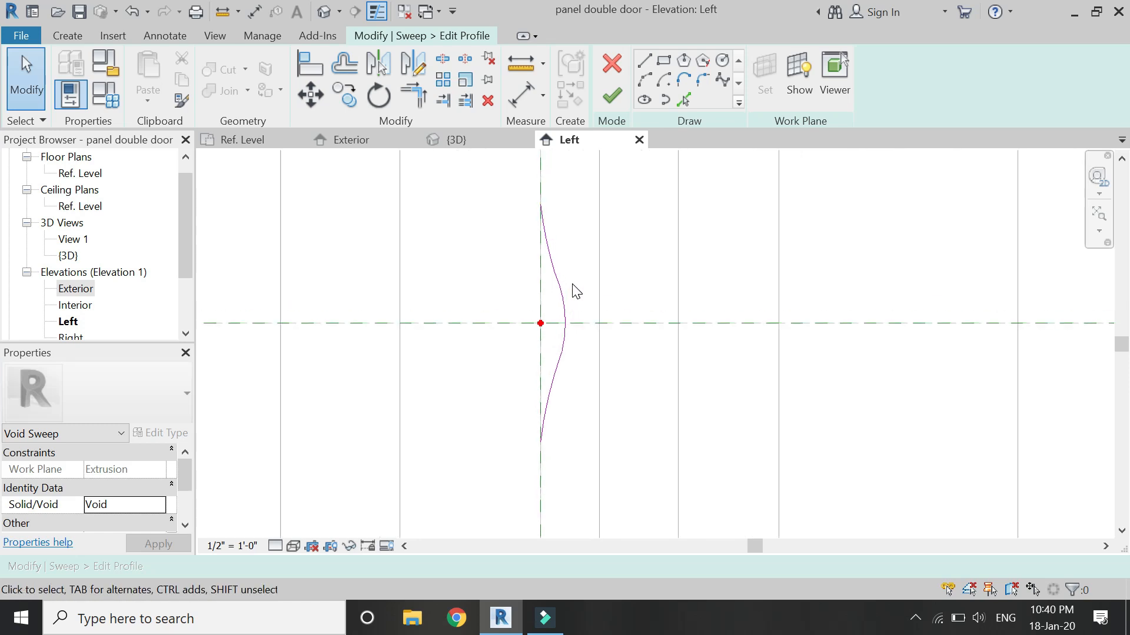
{"action": "left_click", "coordinate": [555, 271]}
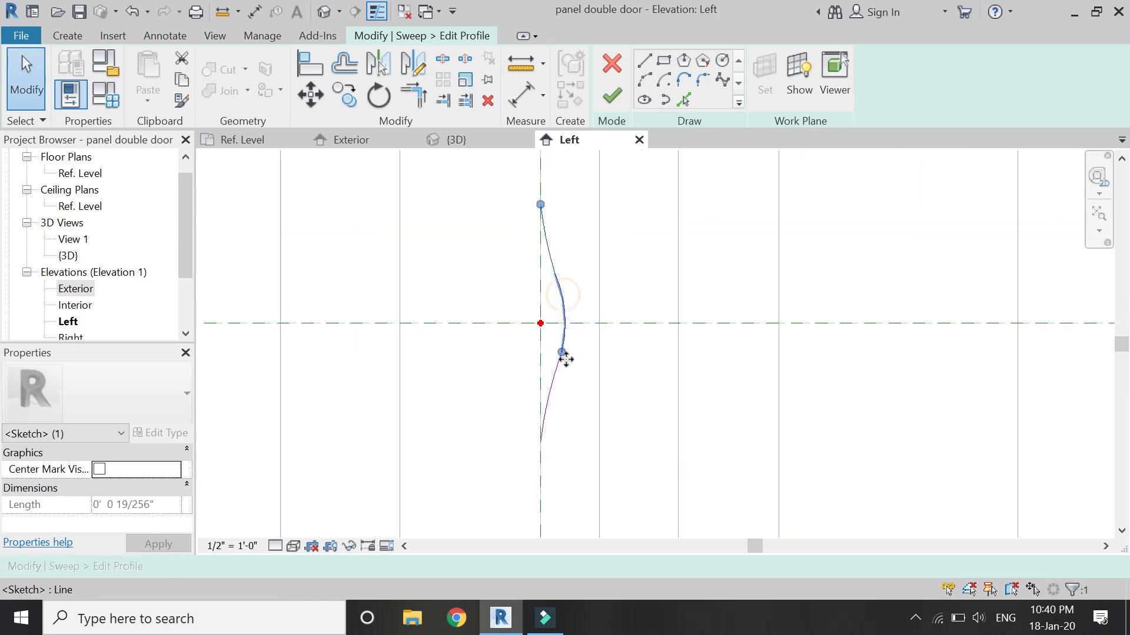
{"action": "left_click", "coordinate": [557, 376], "text": "ctrl"}
{"action": "left_click", "coordinate": [413, 63]}
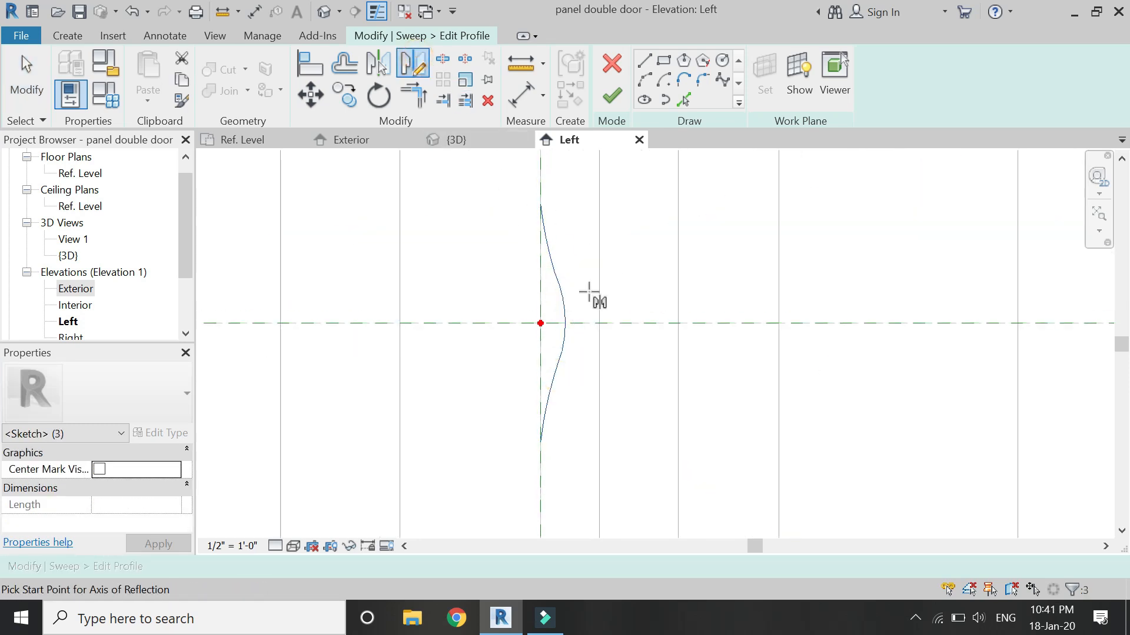
{"action": "scroll", "coordinate": [581, 373], "scroll_direction": "up", "scroll_amount": 5}
{"action": "left_click", "coordinate": [581, 376]}
{"action": "scroll", "coordinate": [627, 373], "scroll_direction": "up", "scroll_amount": 3}
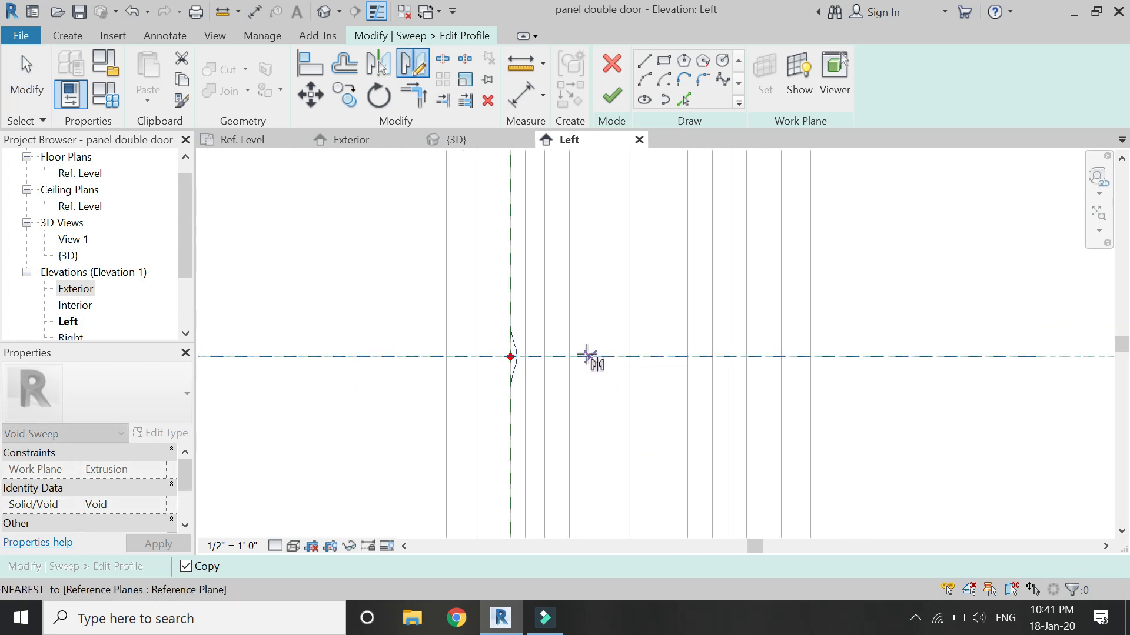
{"action": "scroll", "coordinate": [548, 270], "scroll_direction": "down", "scroll_amount": 8}
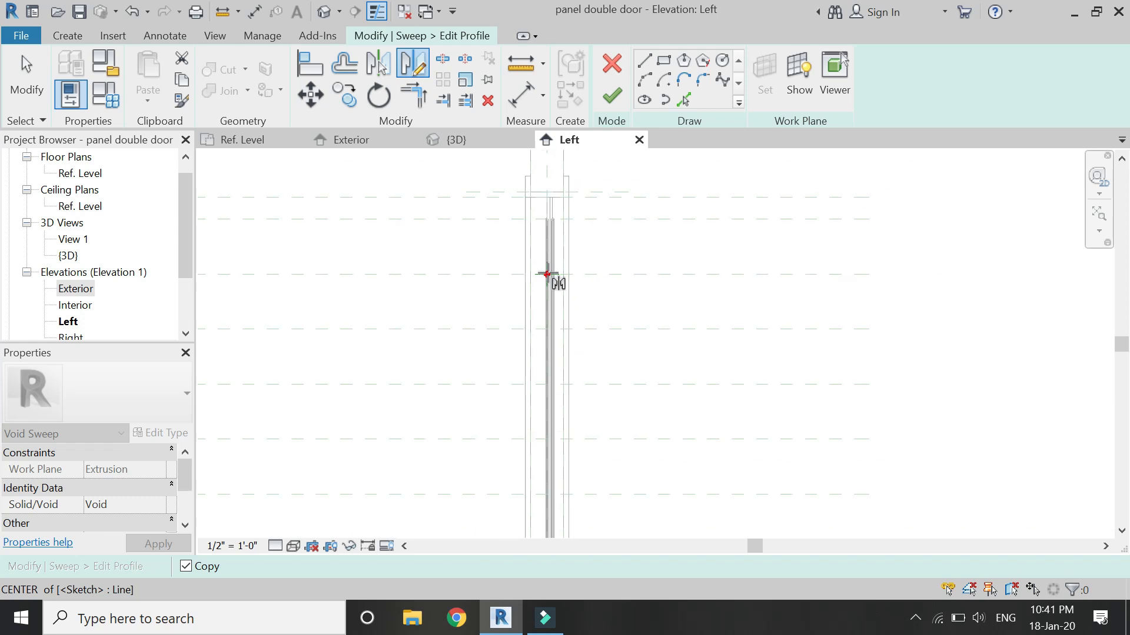
{"action": "scroll", "coordinate": [550, 232], "scroll_direction": "up", "scroll_amount": 6}
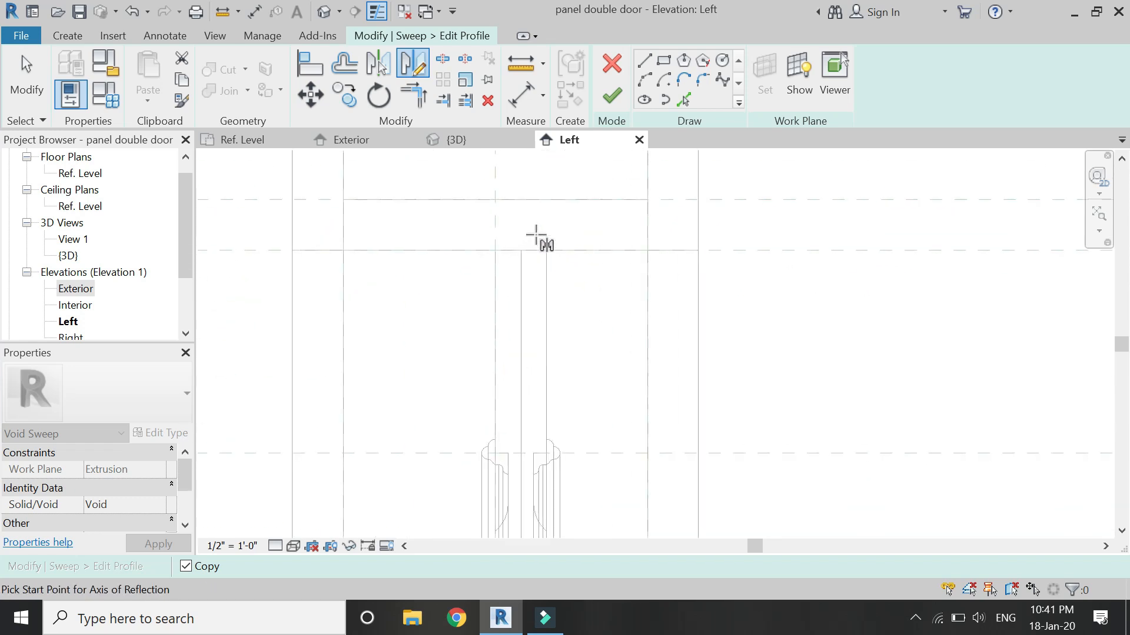
{"action": "left_click", "coordinate": [520, 250]}
{"action": "left_click", "coordinate": [524, 294]}
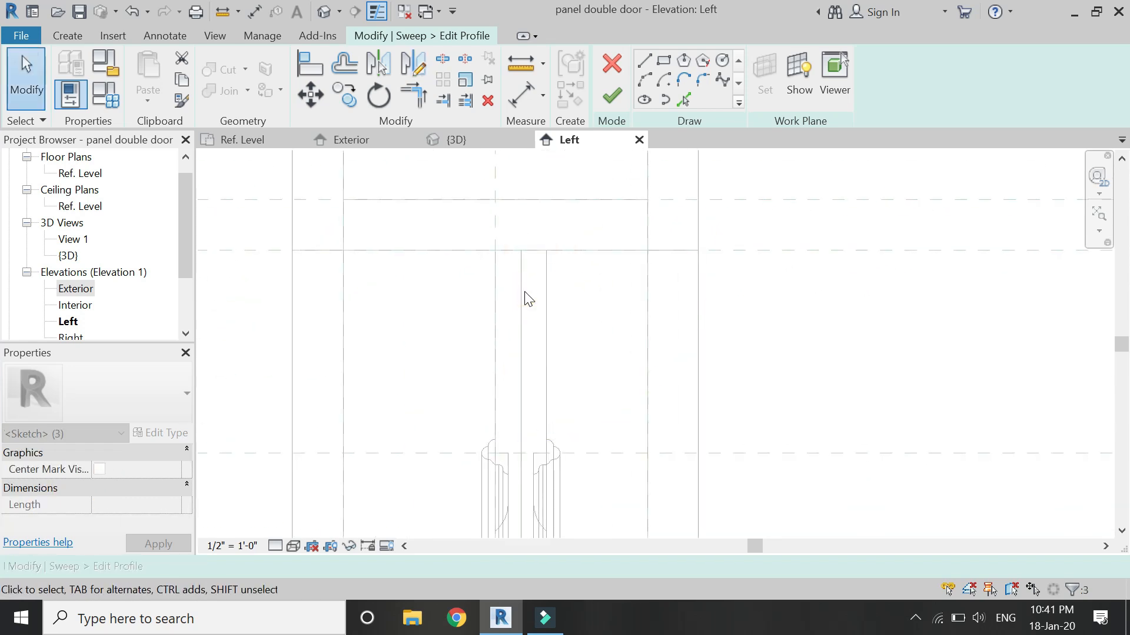
{"action": "scroll", "coordinate": [558, 235], "scroll_direction": "down", "scroll_amount": 3}
{"action": "scroll", "coordinate": [547, 406], "scroll_direction": "up", "scroll_amount": 5}
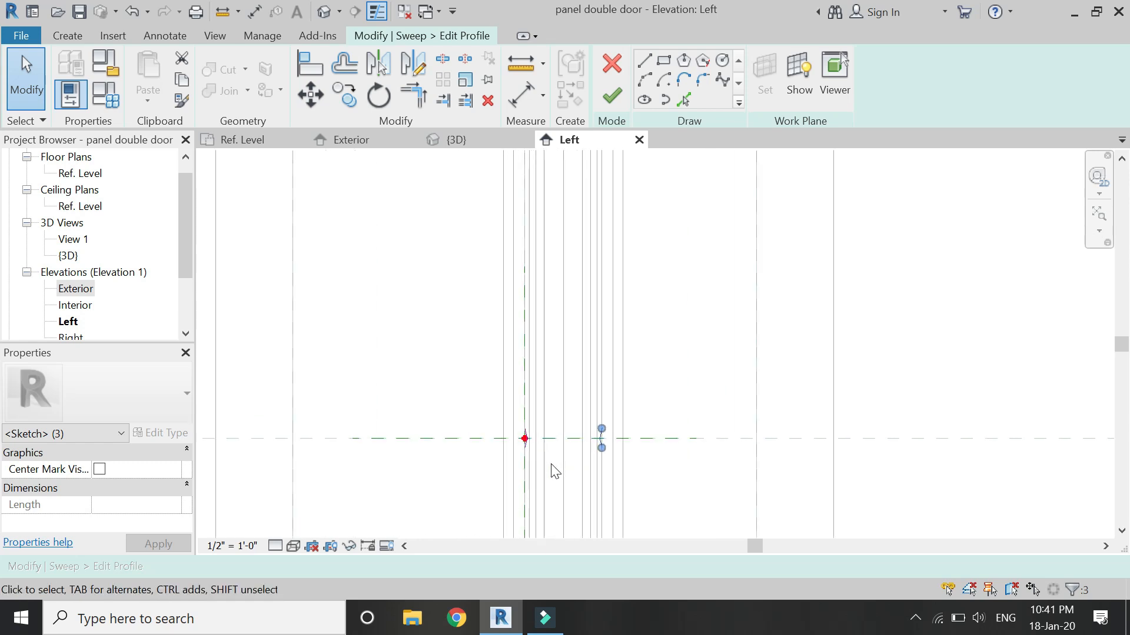
{"action": "left_click", "coordinate": [556, 463]}
{"action": "scroll", "coordinate": [610, 459], "scroll_direction": "up", "scroll_amount": 5}
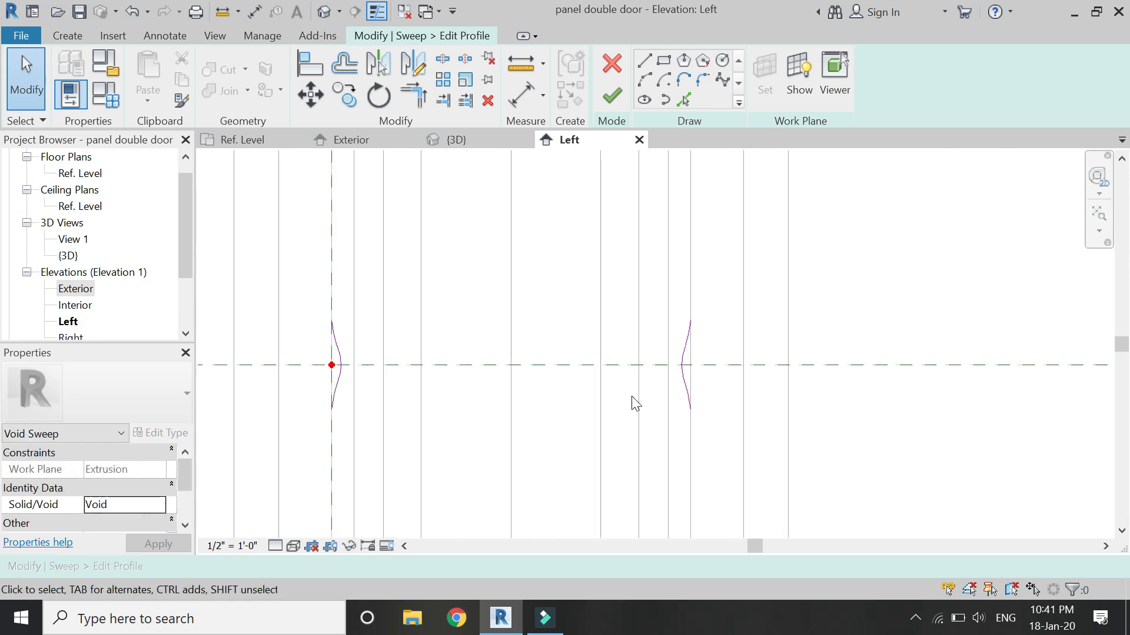
- Close both curved profiles with straight vertical lines between their arc ends, and finish the profile and the void sweep
{"action": "left_click", "coordinate": [643, 61]}
{"action": "left_click", "coordinate": [691, 321]}
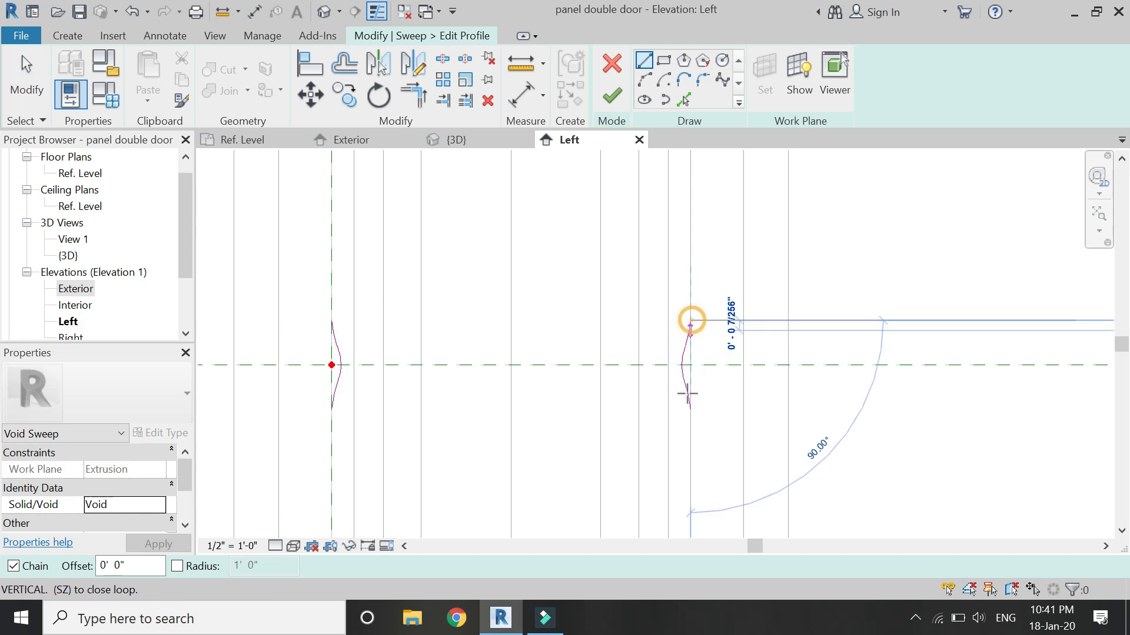
{"action": "left_click", "coordinate": [690, 405]}
{"action": "key", "text": "Escape"}
{"action": "left_click", "coordinate": [331, 321]}
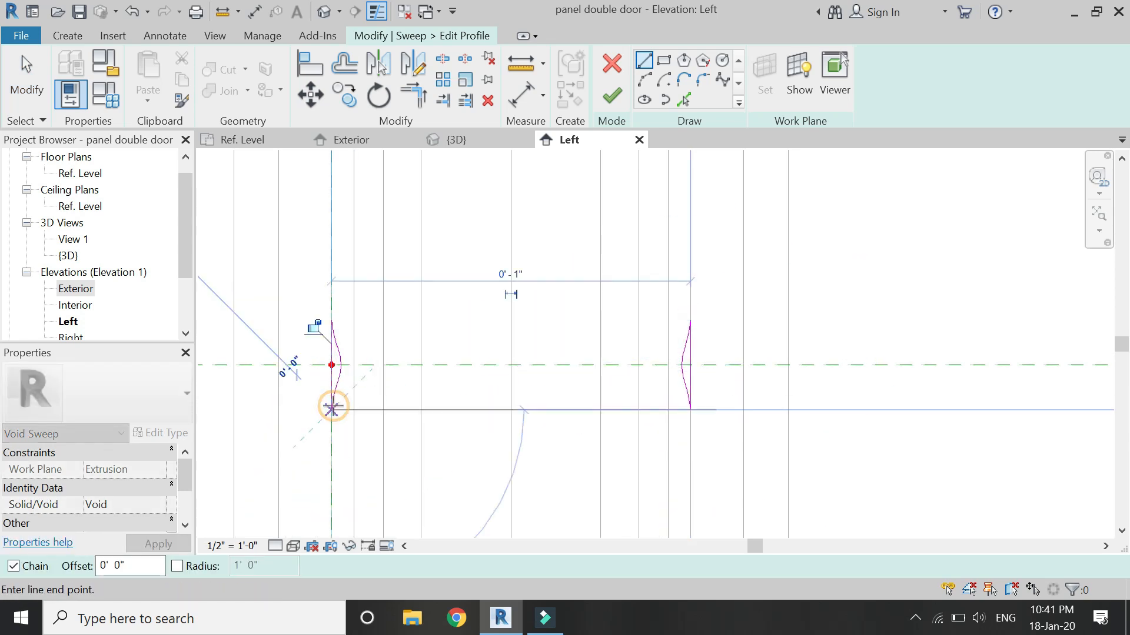
{"action": "key", "text": "Escape"}
{"action": "key", "text": "Escape"}
{"action": "left_click", "coordinate": [612, 96]}
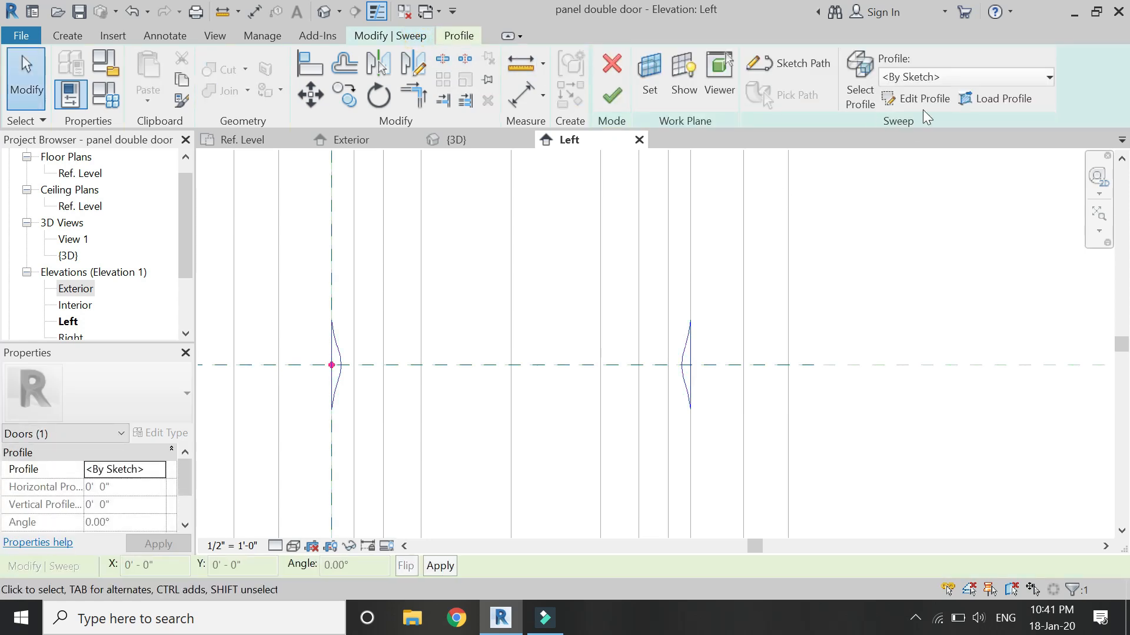
{"action": "left_click", "coordinate": [619, 97]}
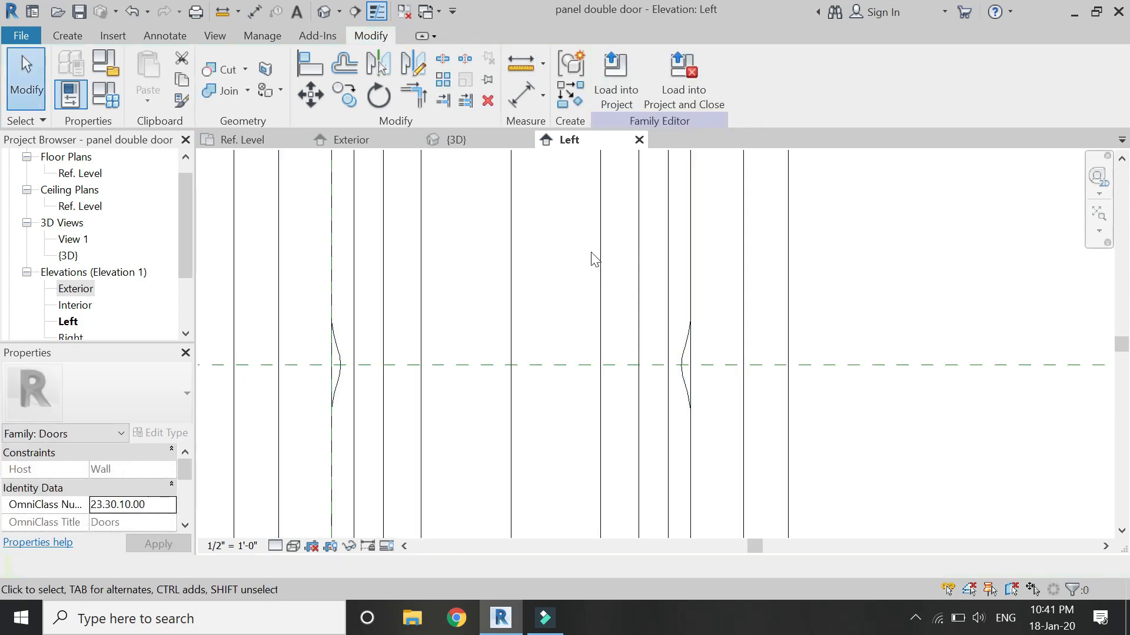
- Examine the void sweep's groove across the door panel in the 3D view
{"action": "left_click", "coordinate": [465, 144]}
{"action": "scroll", "coordinate": [503, 414], "scroll_direction": "up", "scroll_amount": 3}
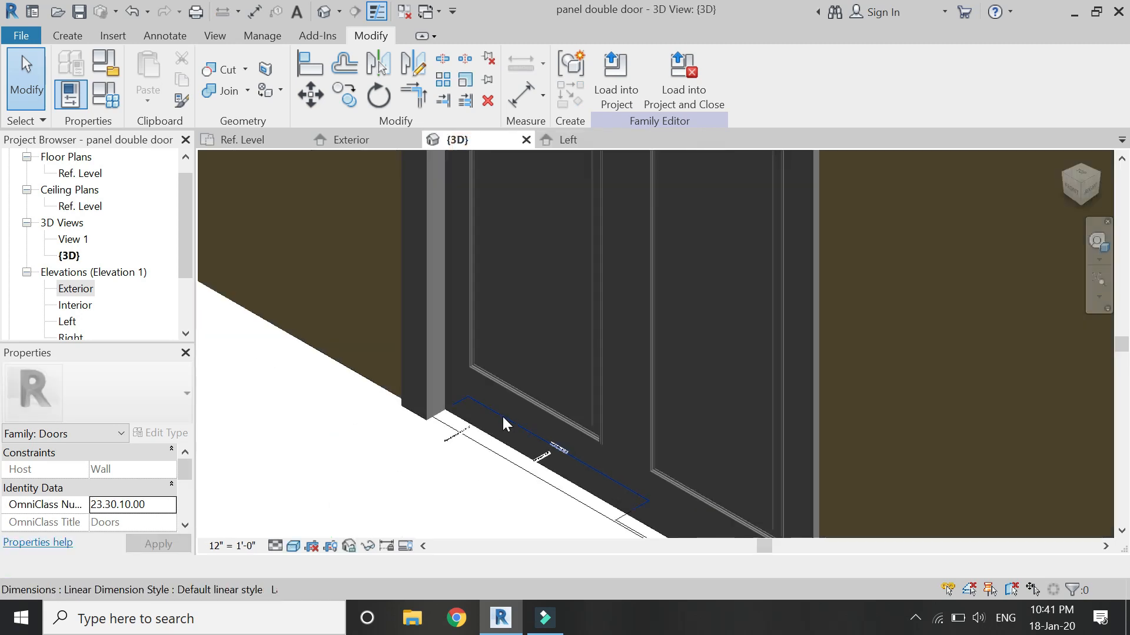
{"action": "scroll", "coordinate": [502, 415], "scroll_direction": "down", "scroll_amount": 3}
{"action": "scroll", "coordinate": [503, 238], "scroll_direction": "up", "scroll_amount": 3}
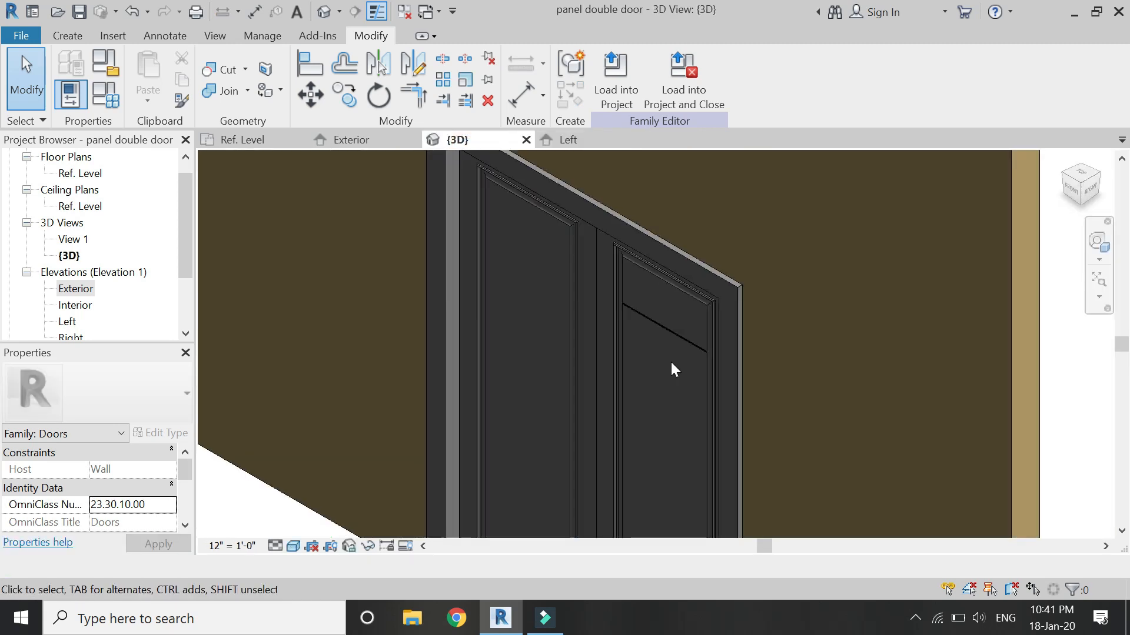
{"action": "scroll", "coordinate": [682, 350], "scroll_direction": "up", "scroll_amount": 2}
{"action": "scroll", "coordinate": [697, 338], "scroll_direction": "up", "scroll_amount": 2}
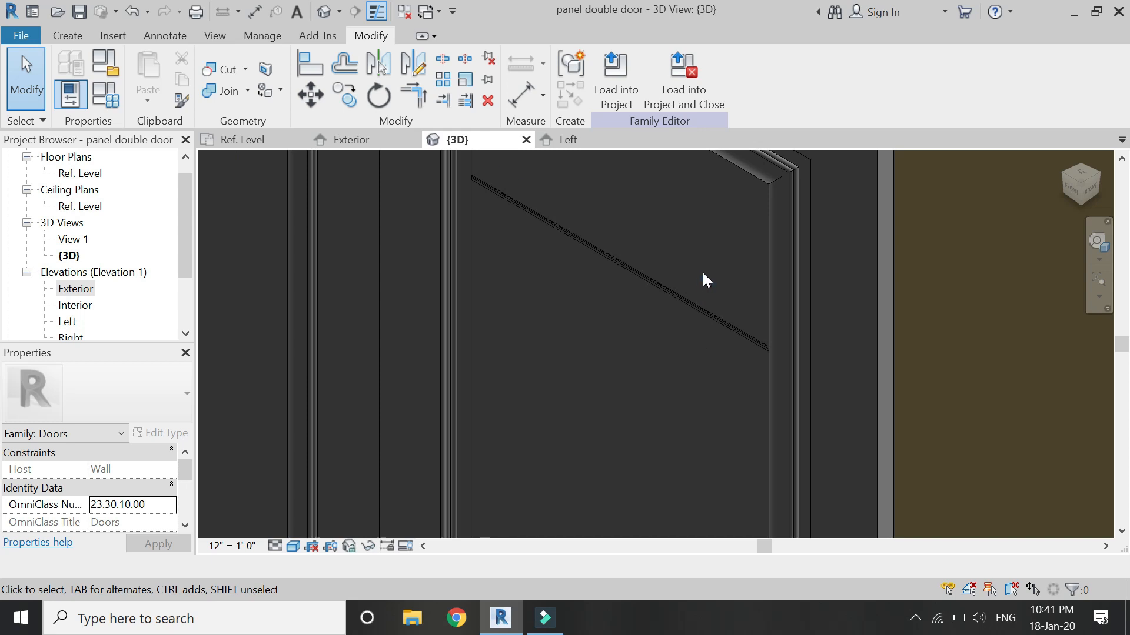
{"action": "scroll", "coordinate": [717, 327], "scroll_direction": "up", "scroll_amount": 2}
{"action": "scroll", "coordinate": [722, 341], "scroll_direction": "up", "scroll_amount": 1}
{"action": "scroll", "coordinate": [732, 421], "scroll_direction": "up", "scroll_amount": 1}
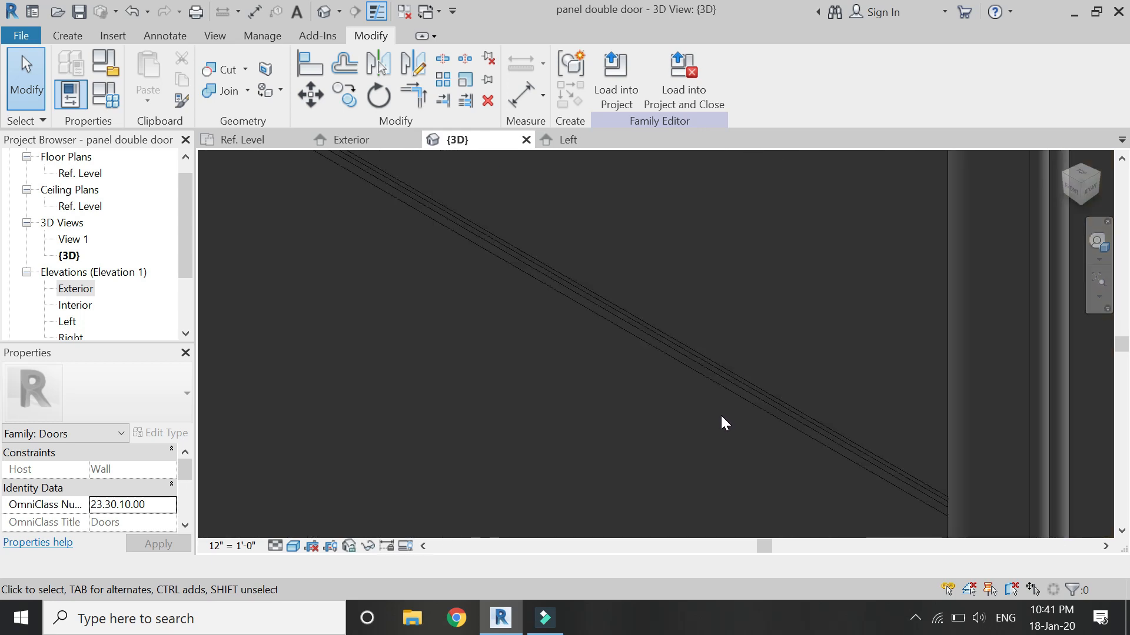
{"action": "scroll", "coordinate": [570, 288], "scroll_direction": "down", "scroll_amount": 3}
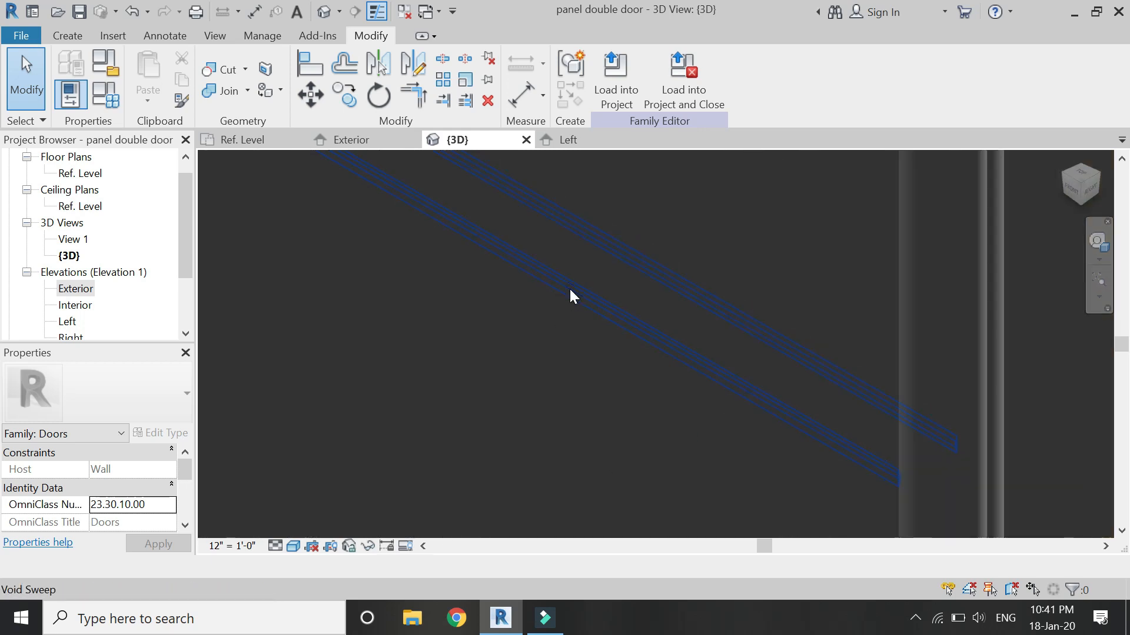
{"action": "scroll", "coordinate": [678, 243], "scroll_direction": "down", "scroll_amount": 4}
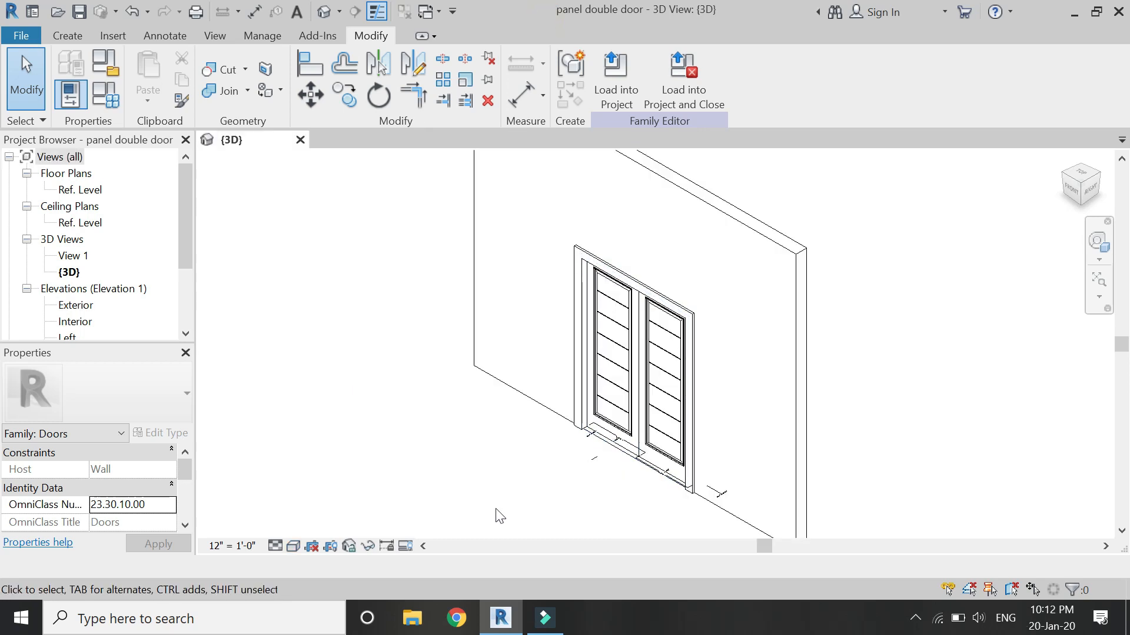
- Display the 3D view as Shaded and examine the mouldings and horizontal grooves on both door panels
{"action": "left_click", "coordinate": [294, 546]}
{"action": "left_click", "coordinate": [312, 475]}
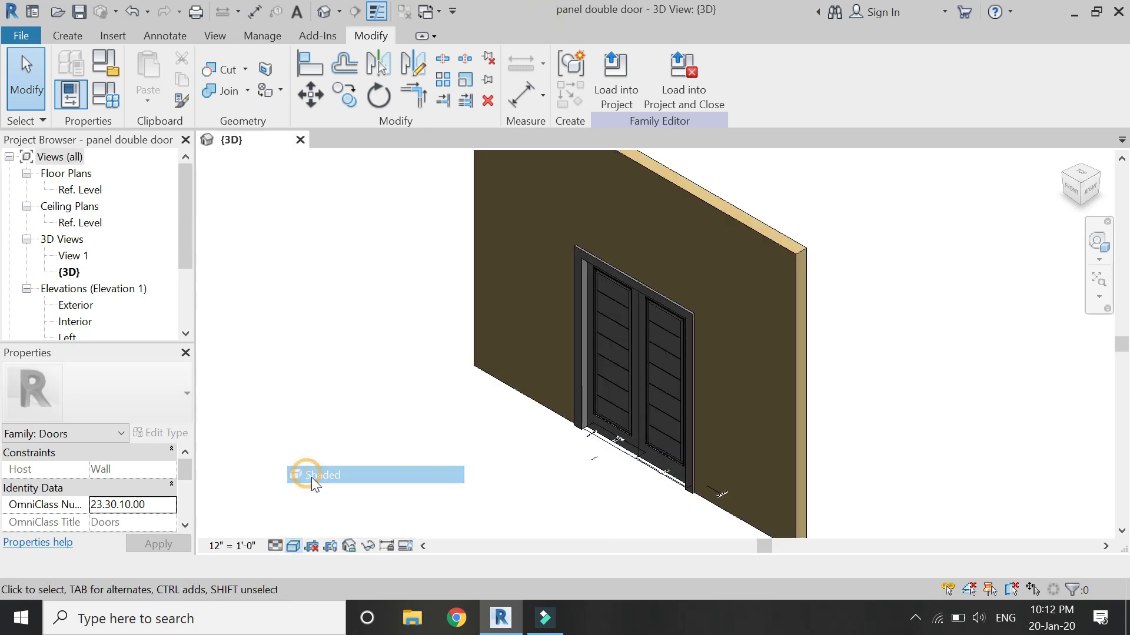
{"action": "scroll", "coordinate": [588, 463], "scroll_direction": "up", "scroll_amount": 10}
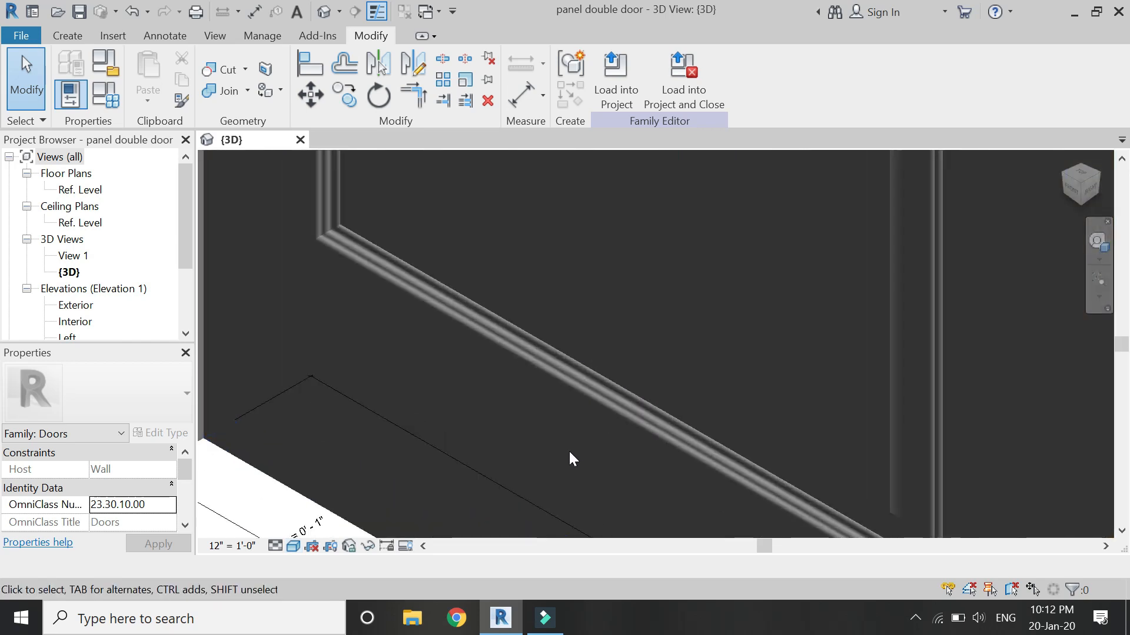
{"action": "scroll", "coordinate": [538, 491], "scroll_direction": "down", "scroll_amount": 3}
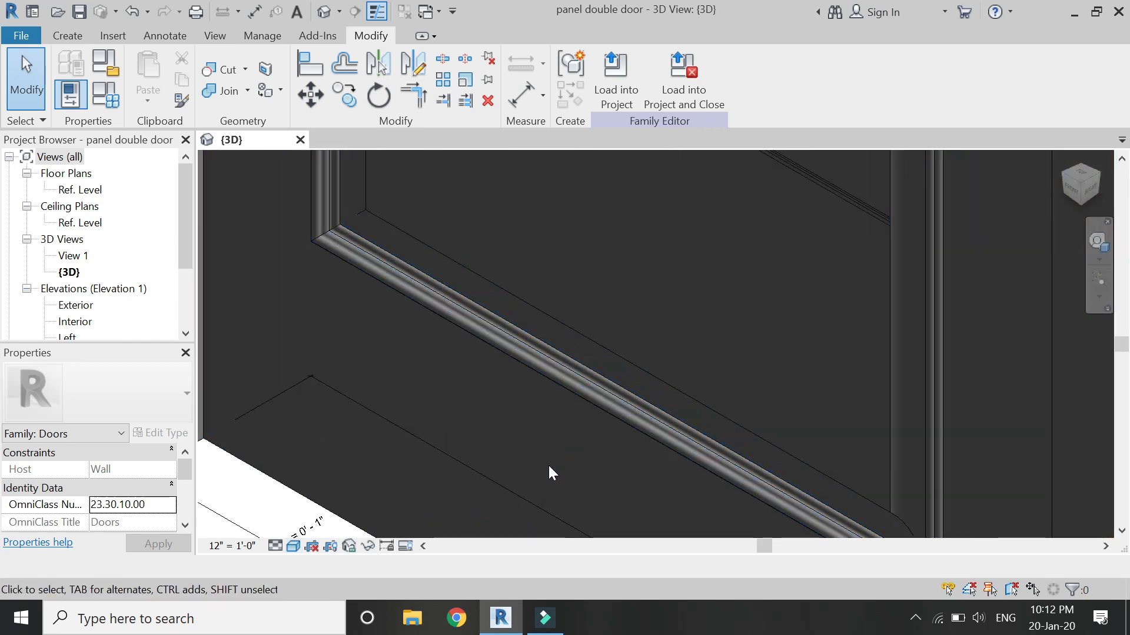
{"action": "scroll", "coordinate": [549, 463], "scroll_direction": "down", "scroll_amount": 3}
{"action": "scroll", "coordinate": [575, 406], "scroll_direction": "up", "scroll_amount": 2}
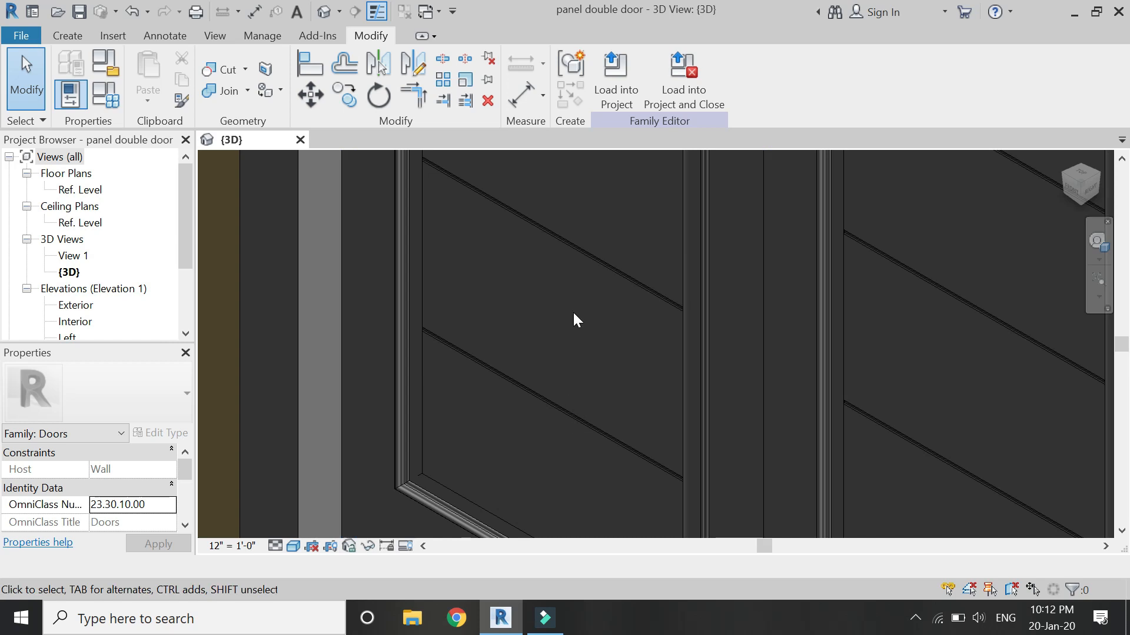
{"action": "scroll", "coordinate": [647, 425], "scroll_direction": "down", "scroll_amount": 3}
{"action": "scroll", "coordinate": [647, 424], "scroll_direction": "down", "scroll_amount": 4}
{"action": "left_click", "coordinate": [1098, 241]}
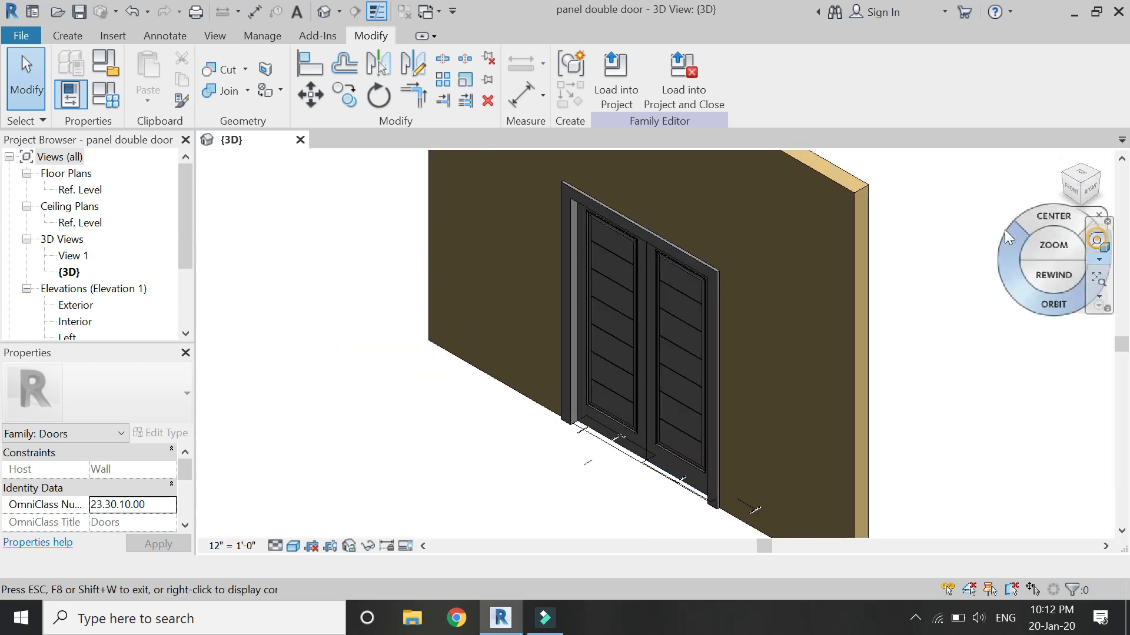
{"action": "left_click_drag", "start_coordinate": [638, 303], "coordinate": [635, 302]}
{"action": "left_click_drag", "start_coordinate": [701, 348], "coordinate": [710, 319]}
{"action": "left_click", "coordinate": [756, 276]}
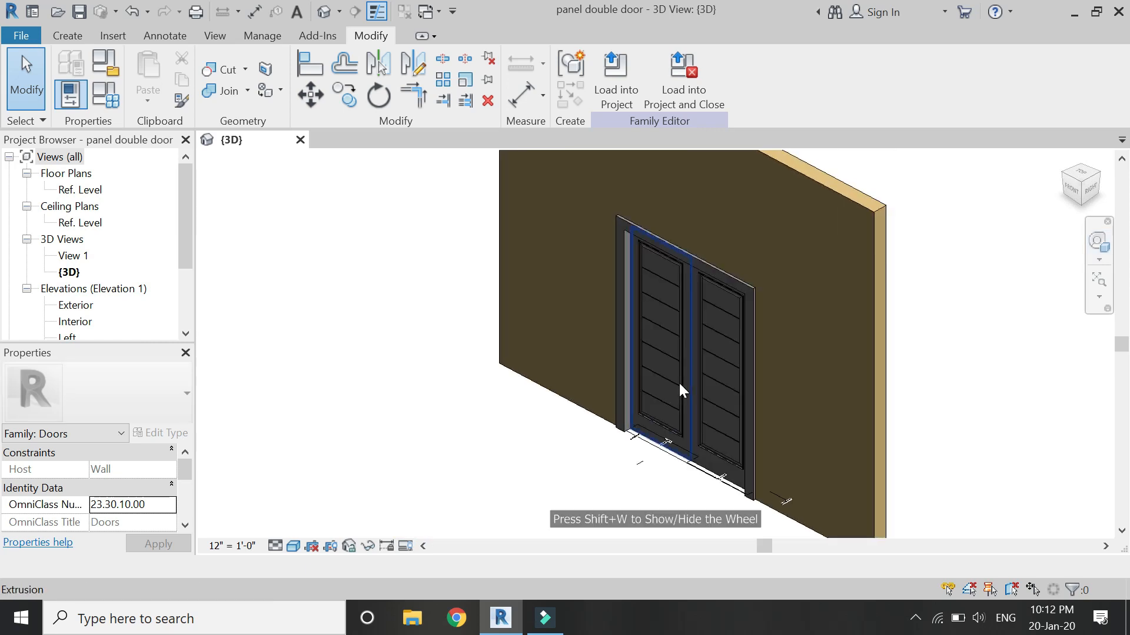
- Set the 3D view's visual style to Hidden Line
{"action": "left_click", "coordinate": [293, 546]}
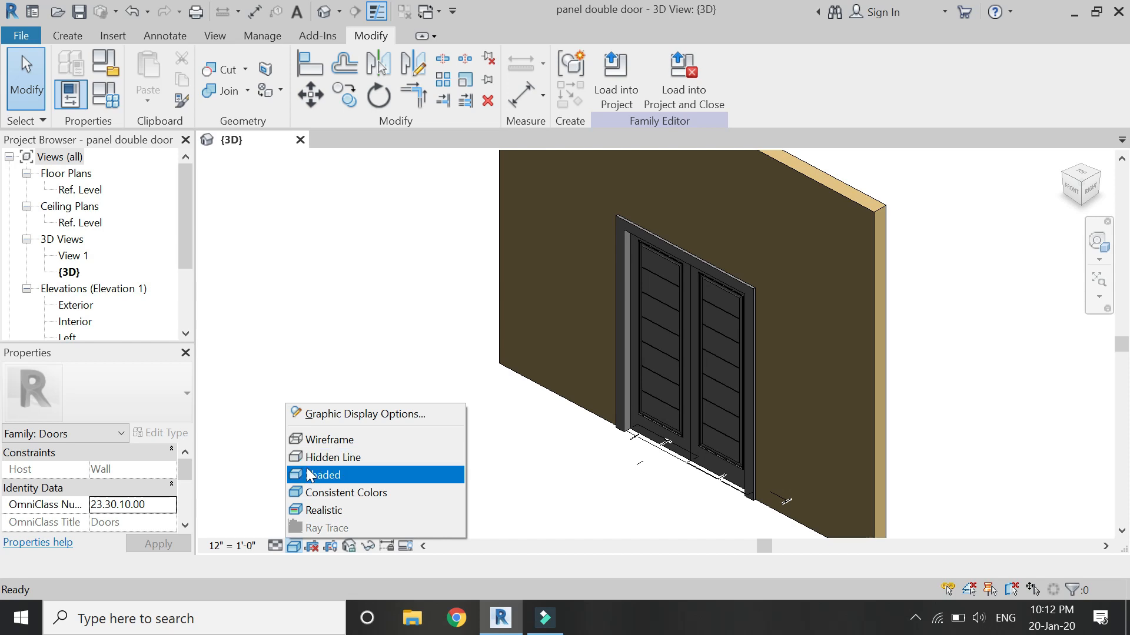
{"action": "left_click", "coordinate": [312, 475]}
{"action": "left_click", "coordinate": [293, 546]}
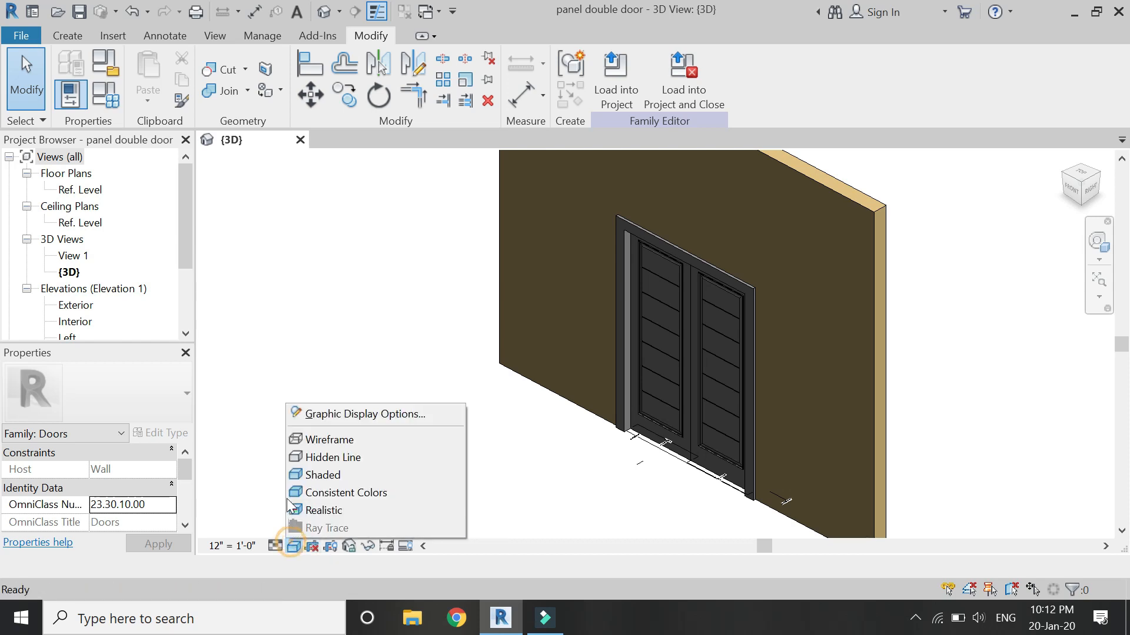
{"action": "left_click", "coordinate": [330, 456]}
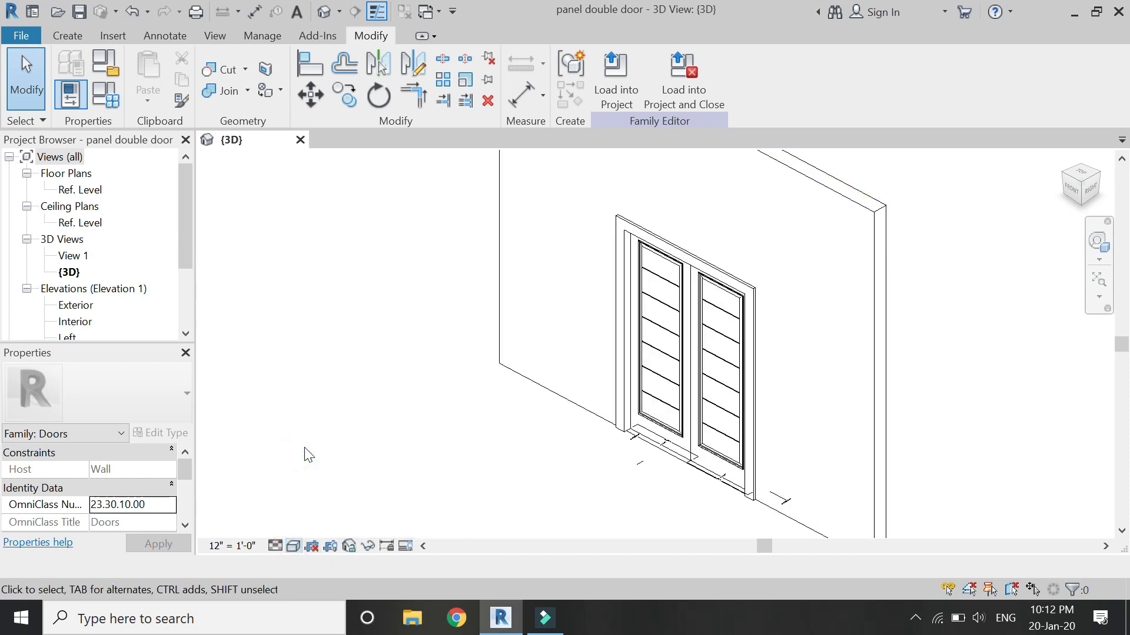
- Start a solid extrusion and set its work plane to the reference line at the foot of the joint between the two door leaves
{"action": "left_click", "coordinate": [1082, 191]}
{"action": "scroll", "coordinate": [641, 441], "scroll_direction": "up", "scroll_amount": 3}
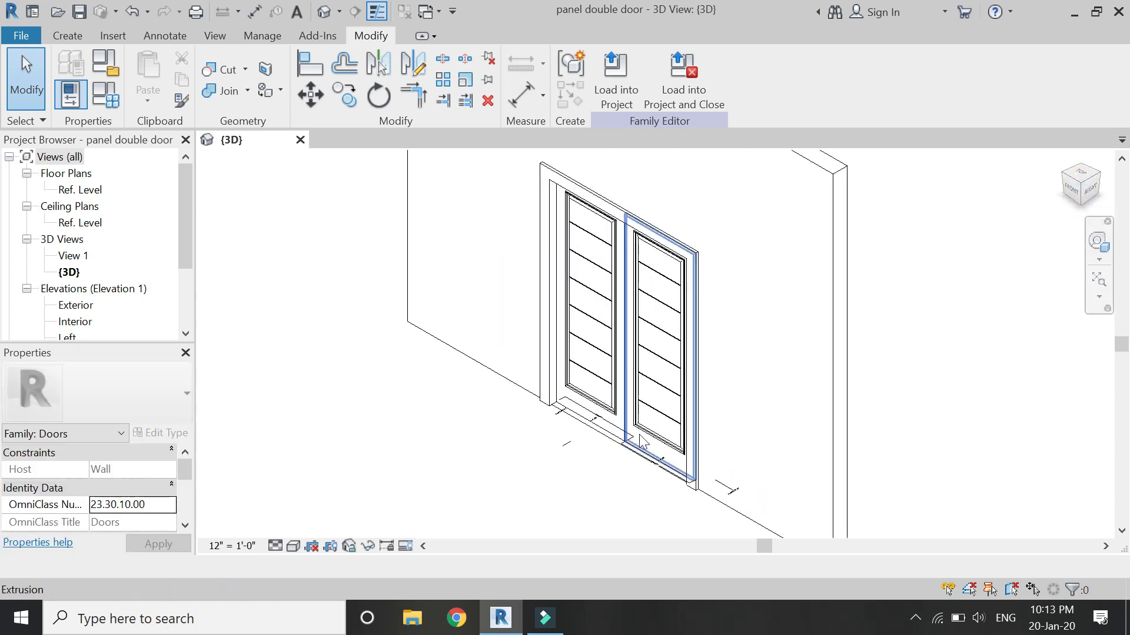
{"action": "scroll", "coordinate": [641, 441], "scroll_direction": "up", "scroll_amount": 4}
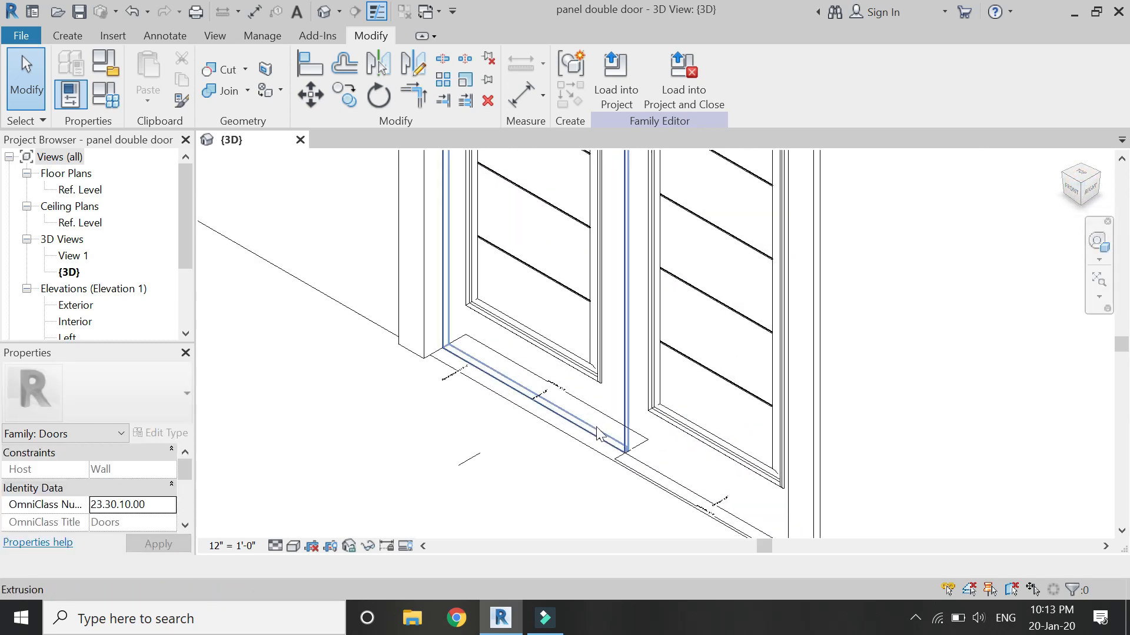
{"action": "left_click", "coordinate": [68, 37]}
{"action": "left_click", "coordinate": [169, 57]}
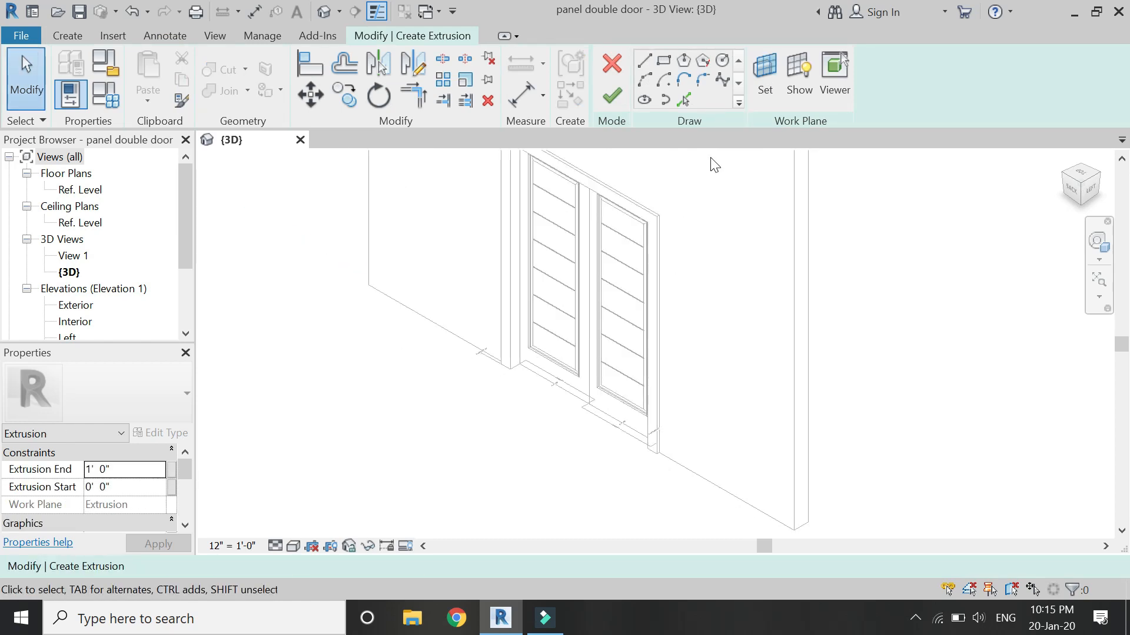
{"action": "left_click", "coordinate": [765, 73]}
{"action": "left_click", "coordinate": [800, 501]}
{"action": "scroll", "coordinate": [600, 378], "scroll_direction": "up", "scroll_amount": 5}
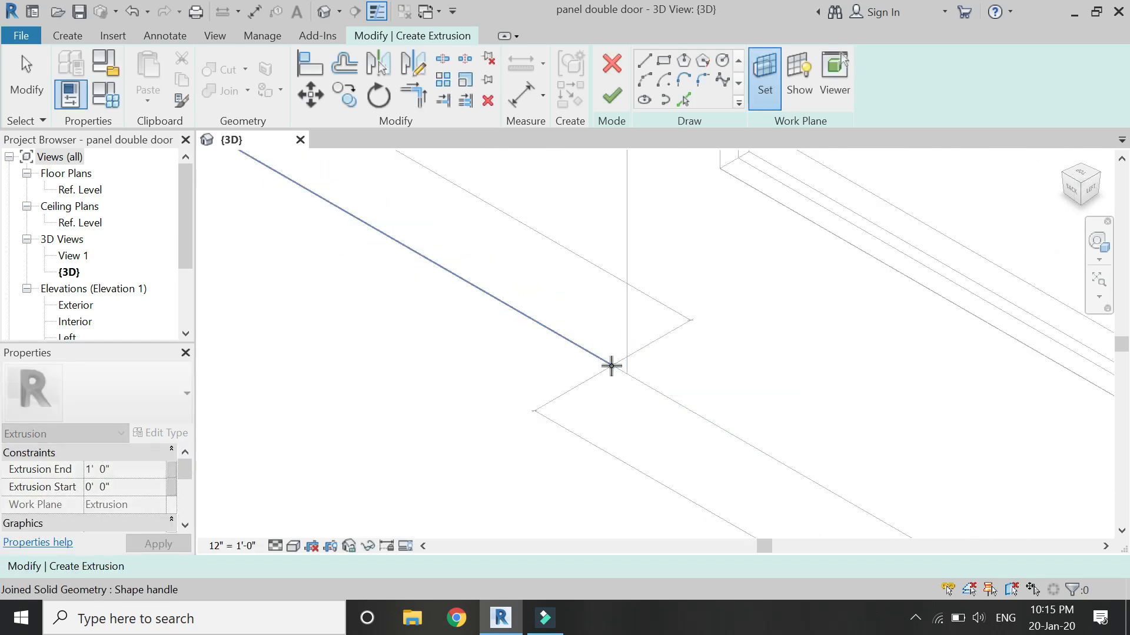
{"action": "scroll", "coordinate": [611, 366], "scroll_direction": "down", "scroll_amount": 3}
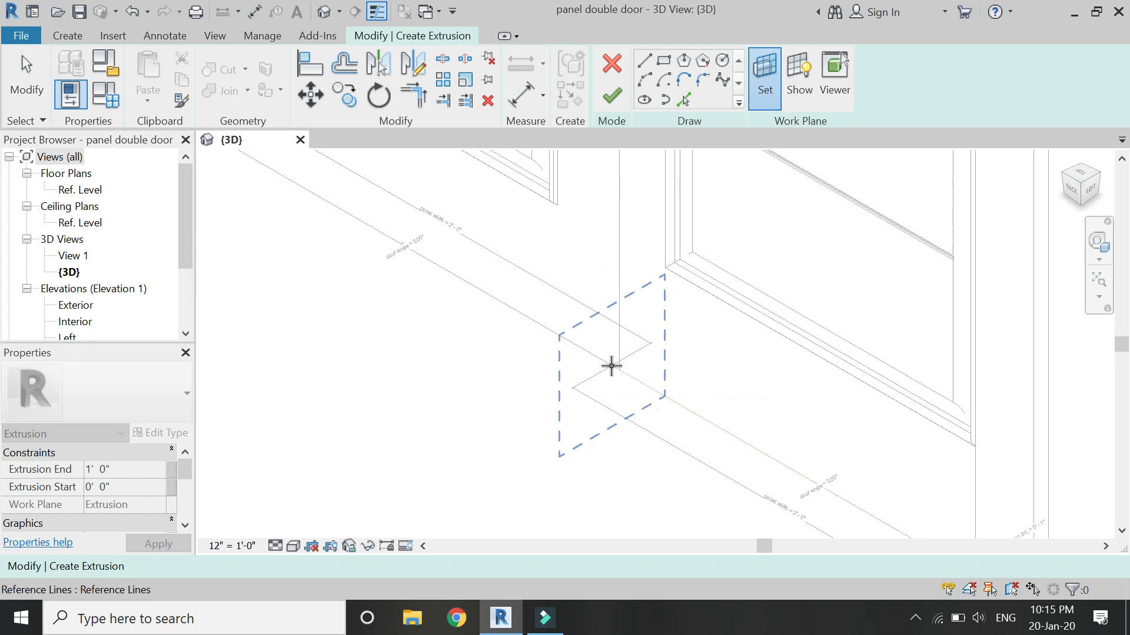
{"action": "left_click", "coordinate": [611, 366]}
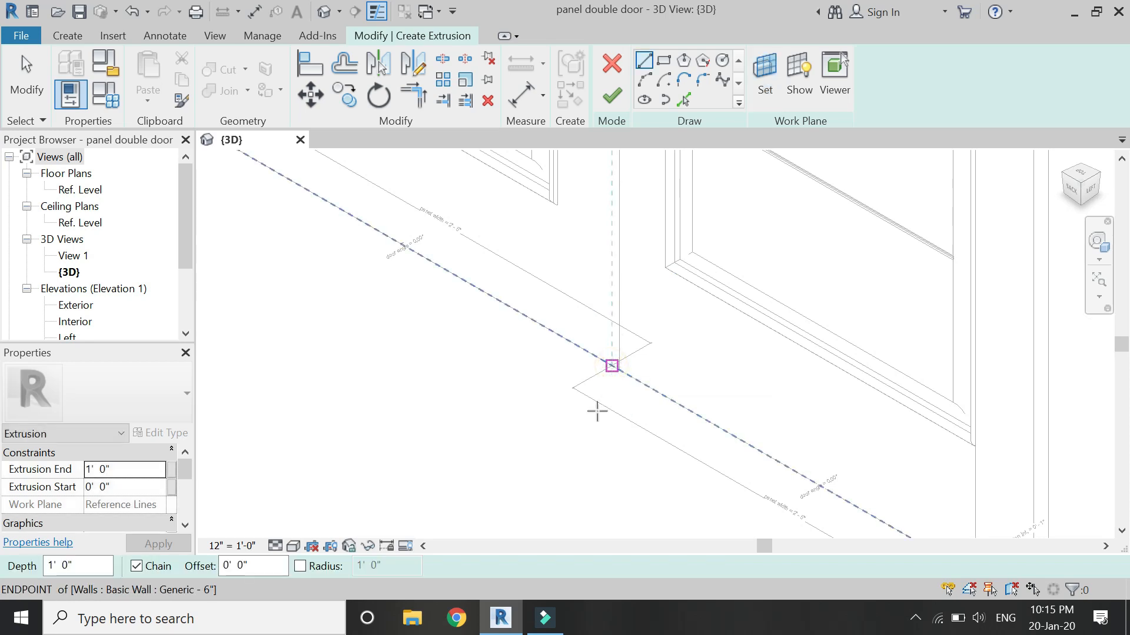
{"action": "scroll", "coordinate": [579, 468], "scroll_direction": "down", "scroll_amount": 5}
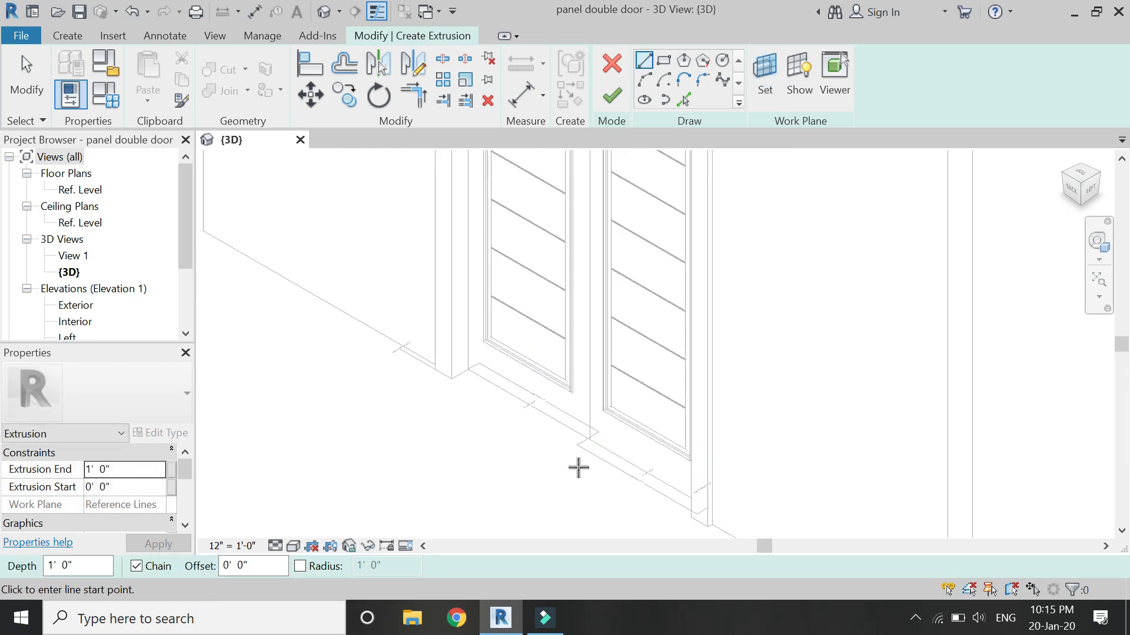
- In the Left elevation, sketch a rectangle about 2' 11" tall between two horizontal reference planes, extending from the door panel to its exterior side
{"action": "scroll", "coordinate": [578, 464], "scroll_direction": "down", "scroll_amount": 3}
{"action": "scroll", "coordinate": [580, 412], "scroll_direction": "up", "scroll_amount": 2}
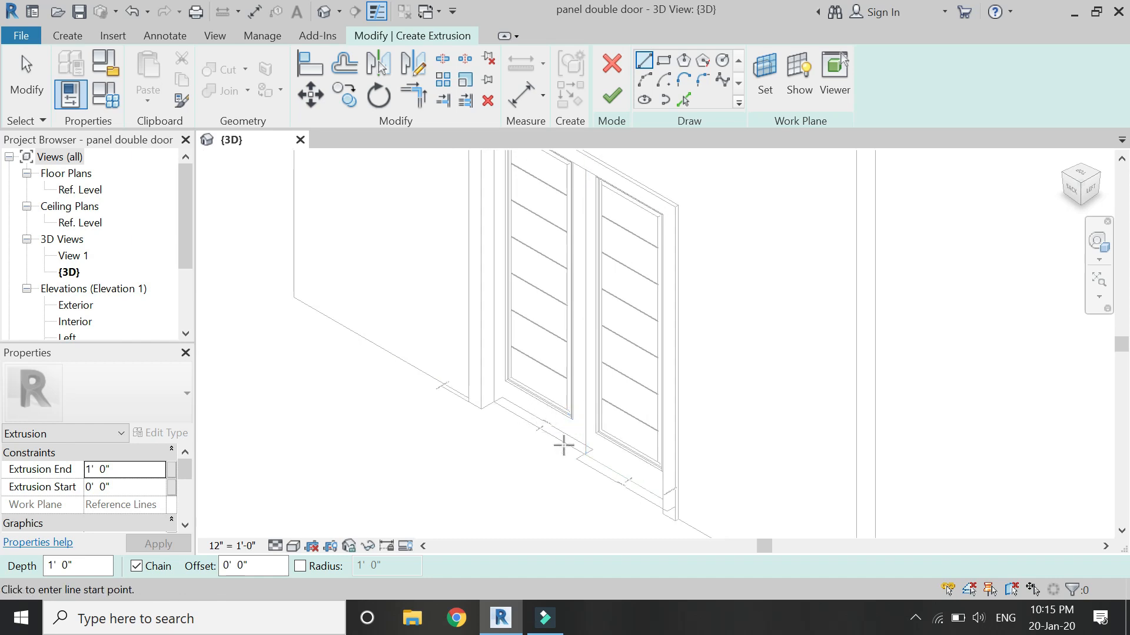
{"action": "scroll", "coordinate": [84, 306], "scroll_direction": "down", "scroll_amount": 1}
{"action": "double_click", "coordinate": [67, 306]}
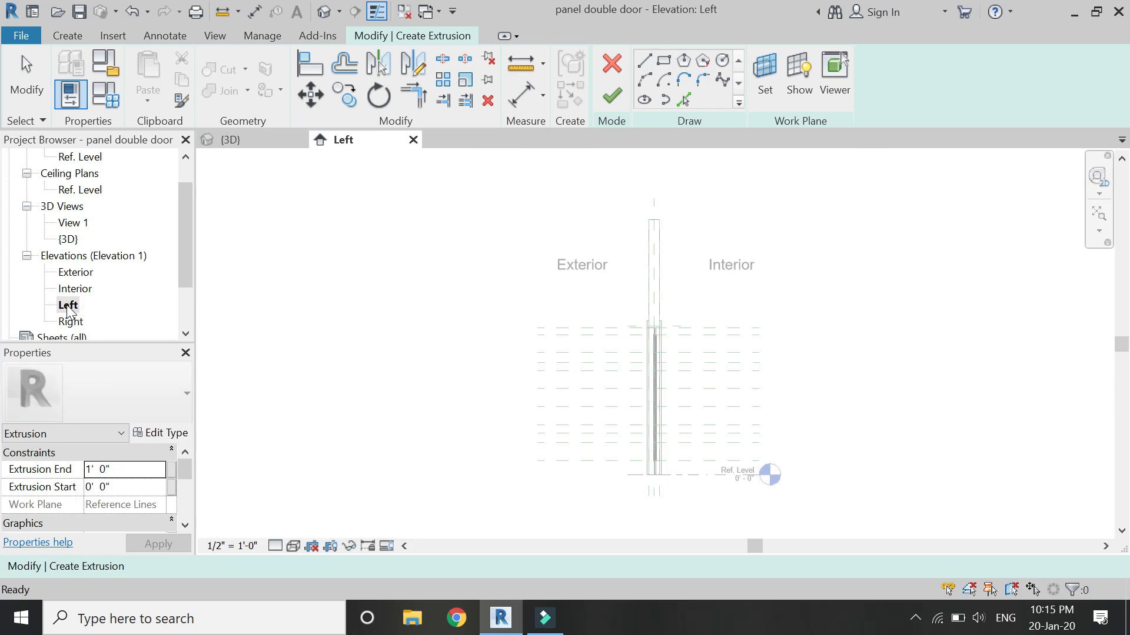
{"action": "left_click", "coordinate": [664, 61]}
{"action": "scroll", "coordinate": [653, 371], "scroll_direction": "up", "scroll_amount": 4}
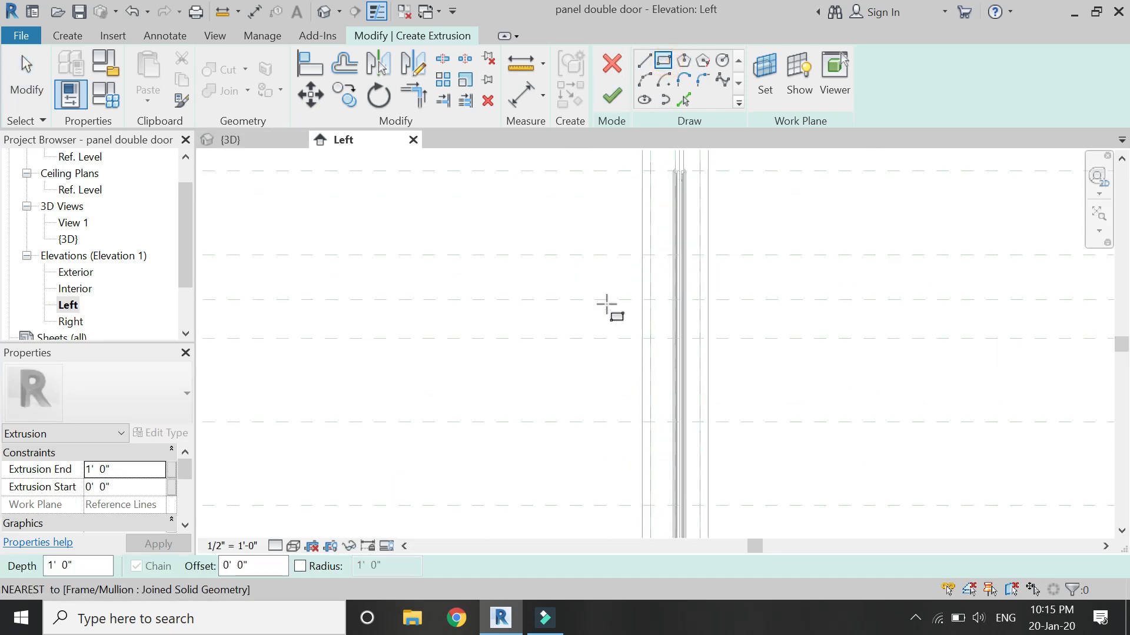
{"action": "scroll", "coordinate": [618, 247], "scroll_direction": "down", "scroll_amount": 2}
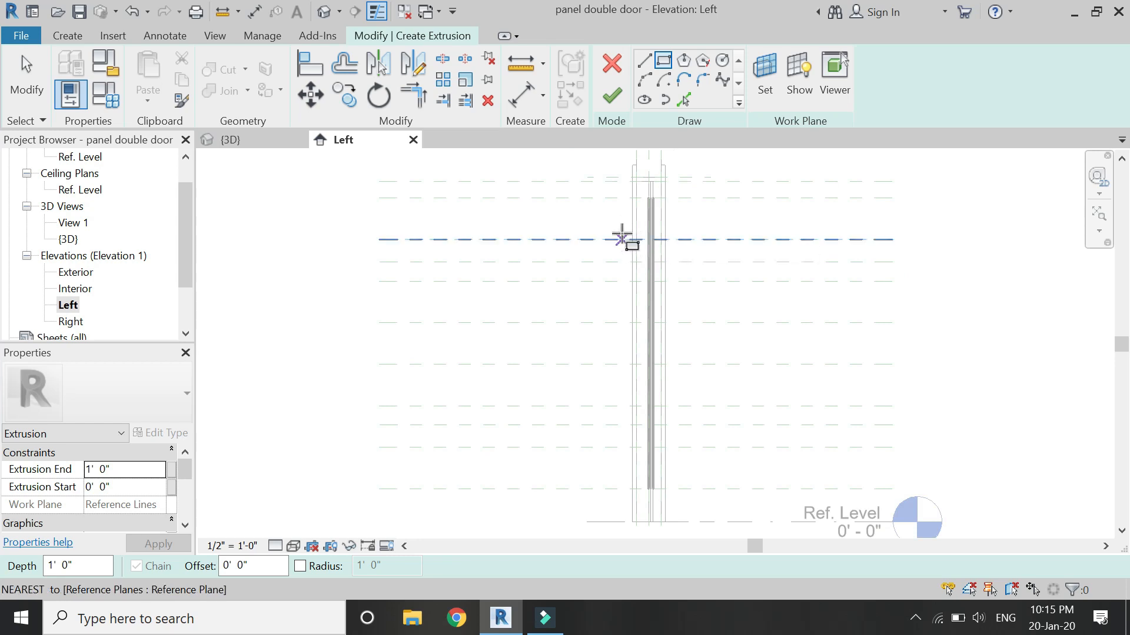
{"action": "scroll", "coordinate": [625, 257], "scroll_direction": "up", "scroll_amount": 2}
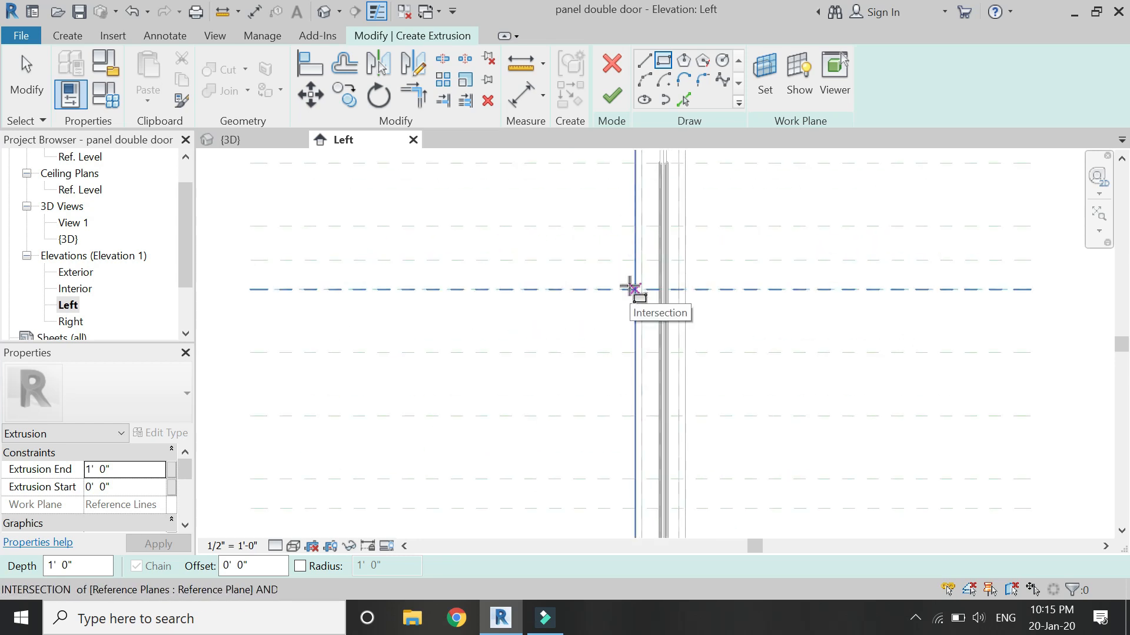
{"action": "scroll", "coordinate": [629, 287], "scroll_direction": "down", "scroll_amount": 2}
{"action": "scroll", "coordinate": [629, 287], "scroll_direction": "up", "scroll_amount": 2}
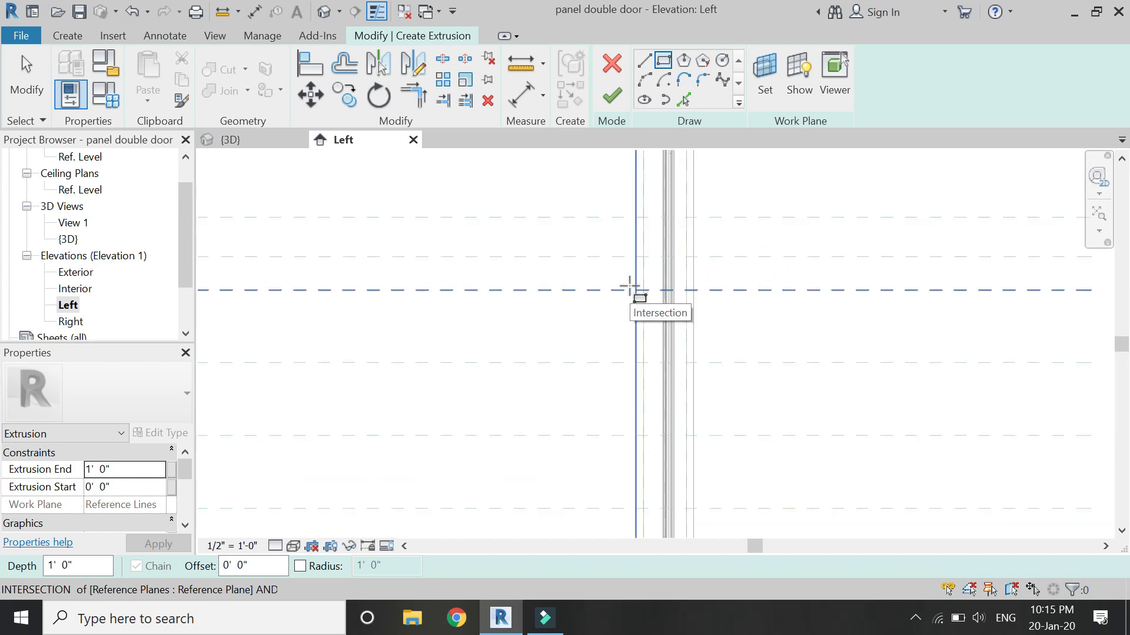
{"action": "scroll", "coordinate": [631, 288], "scroll_direction": "up", "scroll_amount": 2}
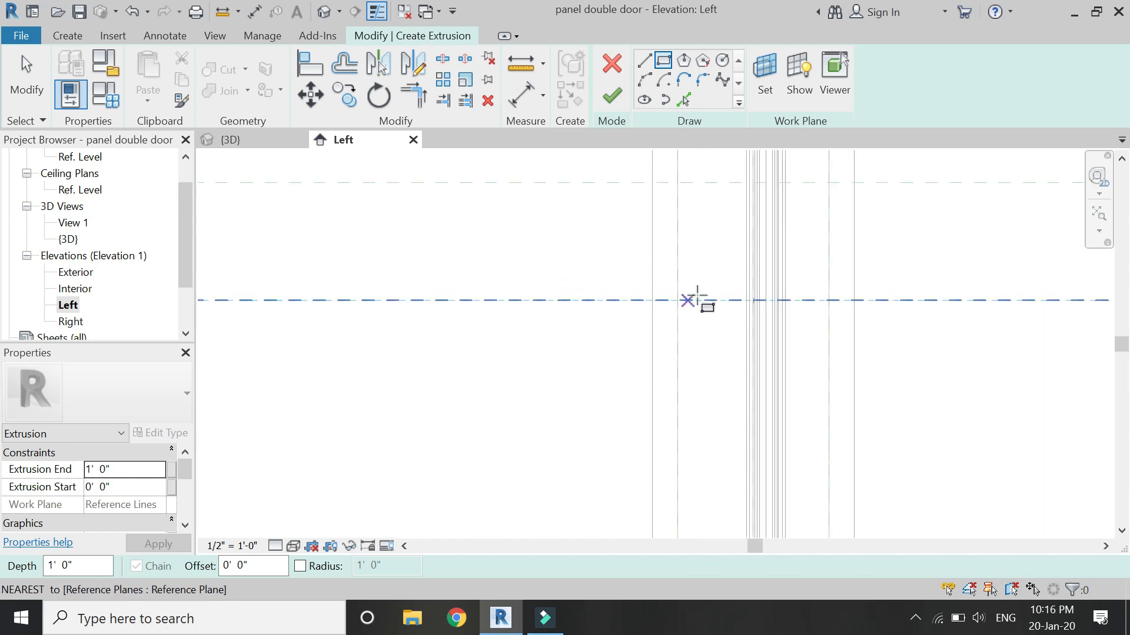
{"action": "scroll", "coordinate": [760, 302], "scroll_direction": "up", "scroll_amount": 2}
{"action": "scroll", "coordinate": [760, 303], "scroll_direction": "up", "scroll_amount": 3}
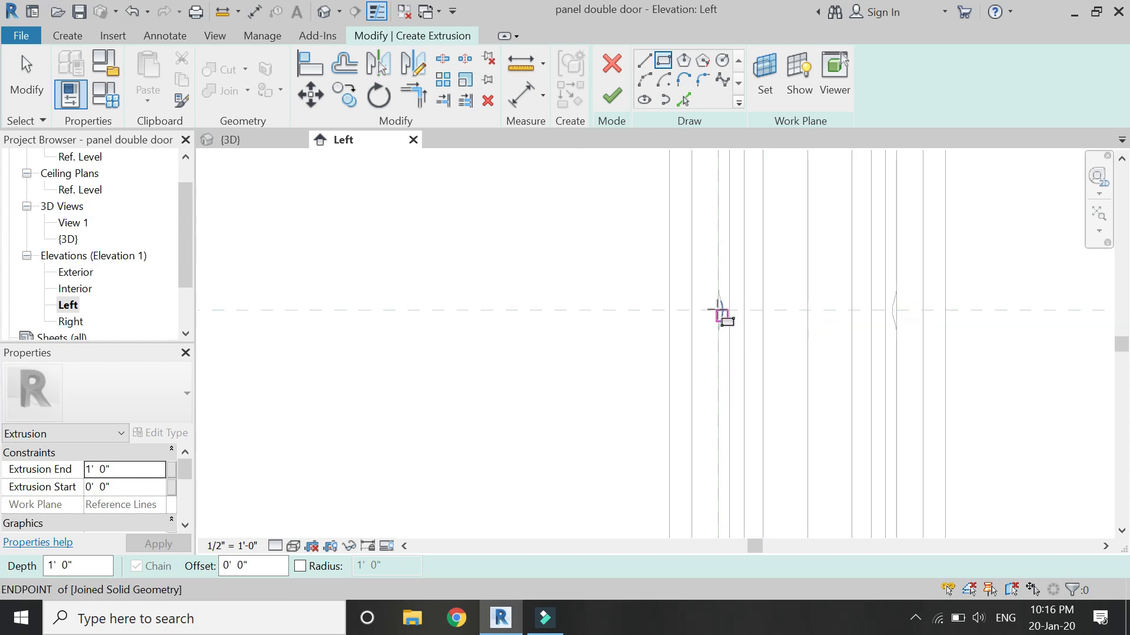
{"action": "left_click", "coordinate": [719, 308]}
{"action": "scroll", "coordinate": [689, 189], "scroll_direction": "down", "scroll_amount": 3}
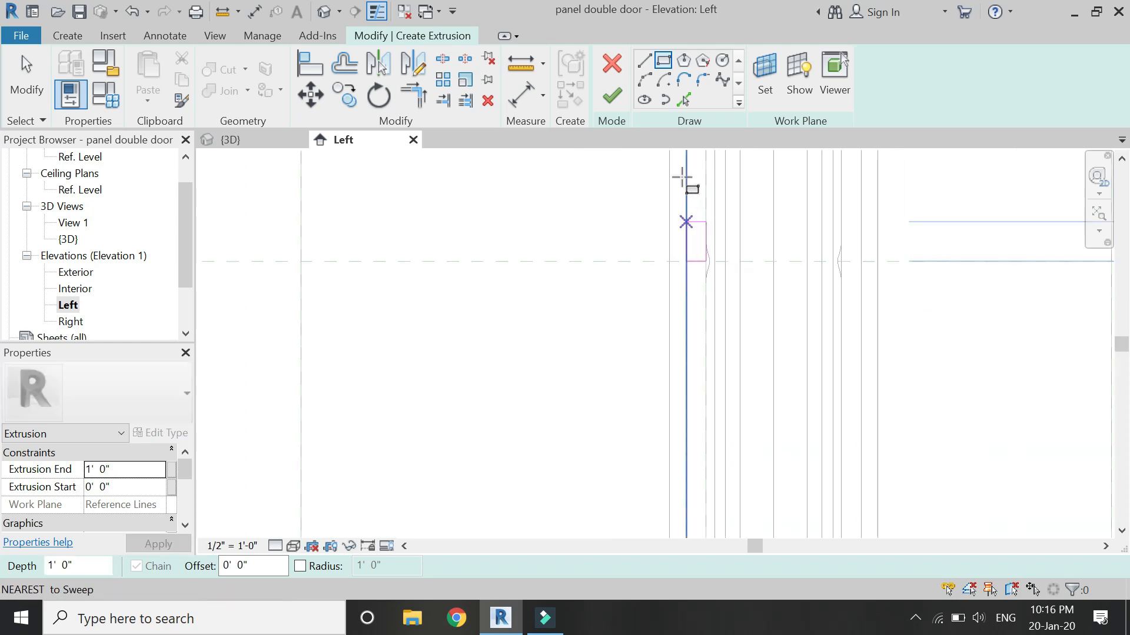
{"action": "scroll", "coordinate": [681, 174], "scroll_direction": "down", "scroll_amount": 9}
{"action": "scroll", "coordinate": [669, 422], "scroll_direction": "up", "scroll_amount": 7}
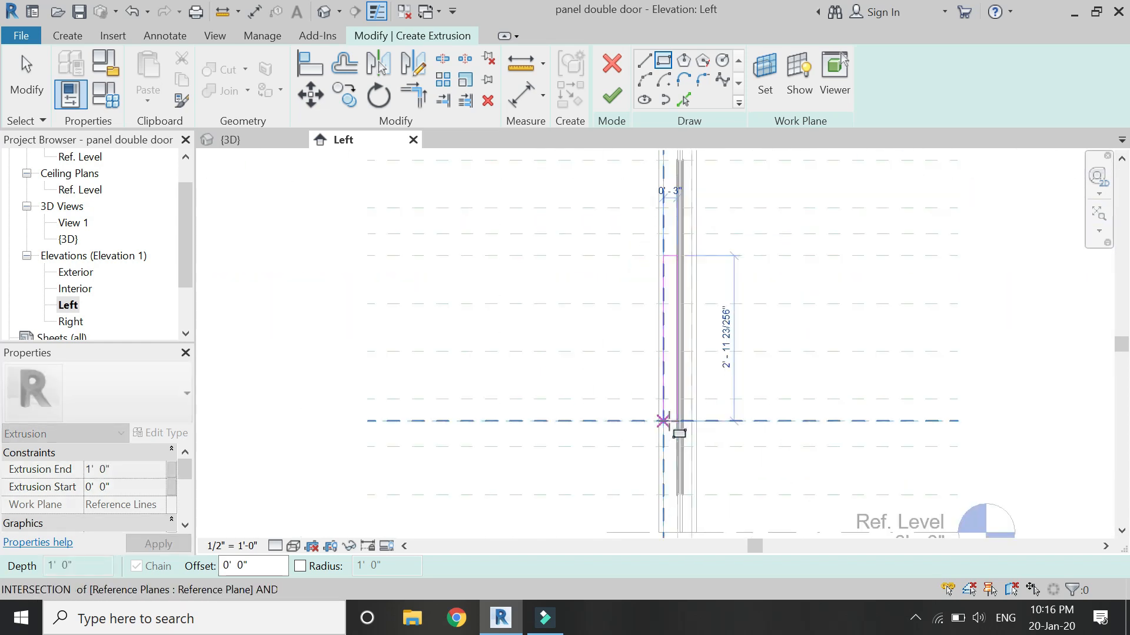
{"action": "left_click", "coordinate": [632, 421]}
{"action": "key", "text": "Escape"}
{"action": "key", "text": "Escape"}
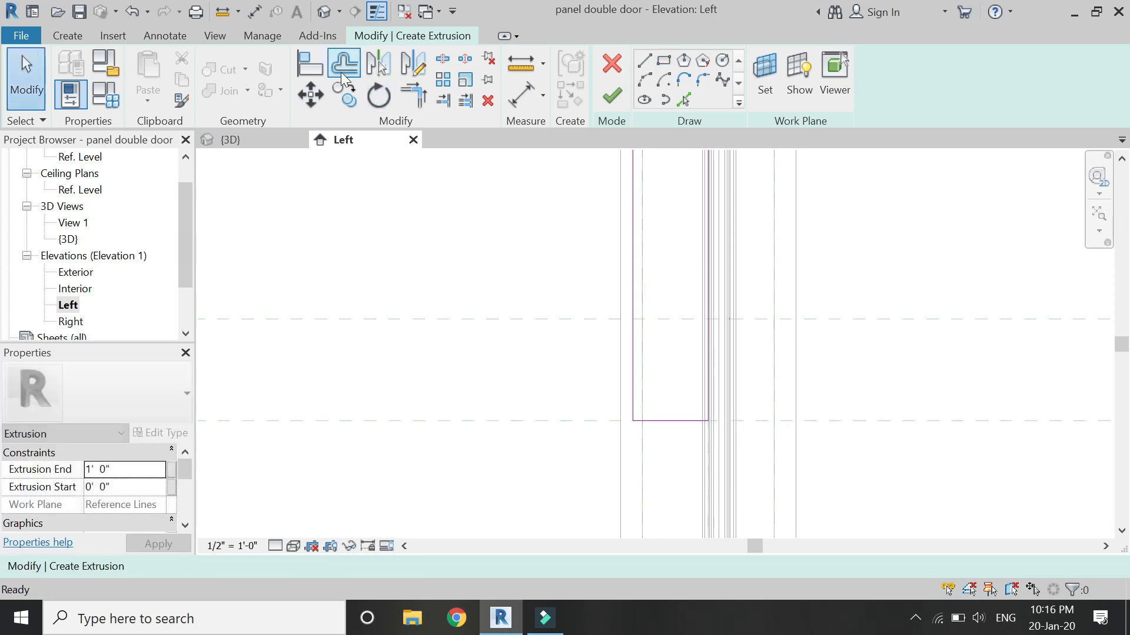
- Offset a copy of the rectangle's panel-side edge outward by 3 1/4" and delete the original outer vertical edge
{"action": "left_click", "coordinate": [343, 65]}
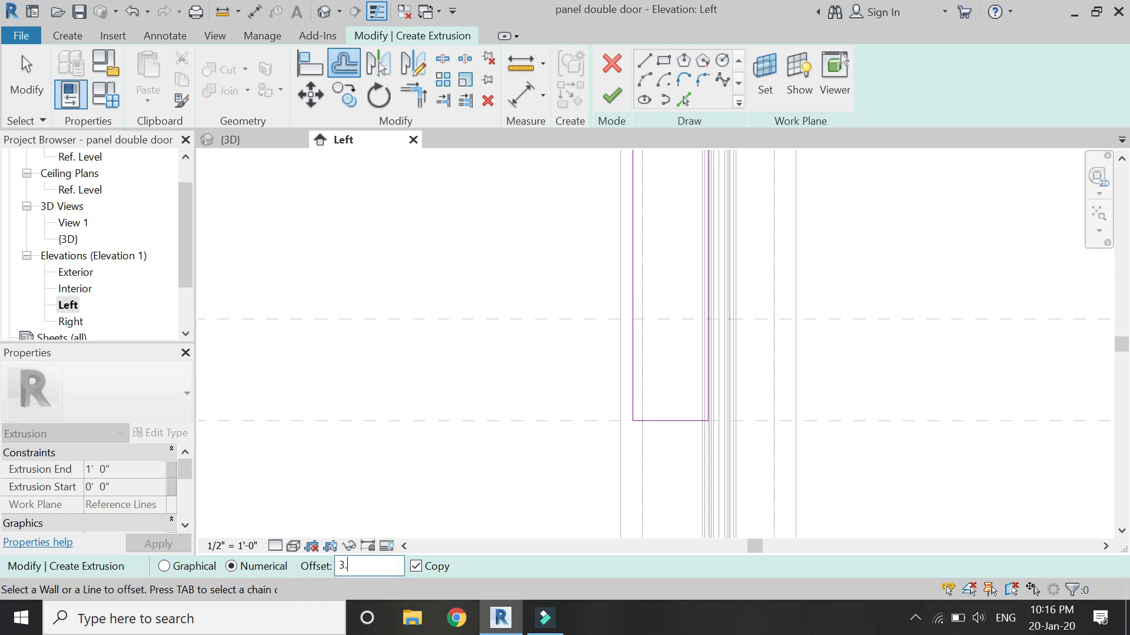
{"action": "scroll", "coordinate": [686, 332], "scroll_direction": "up", "scroll_amount": 2}
{"action": "left_click", "coordinate": [721, 349]}
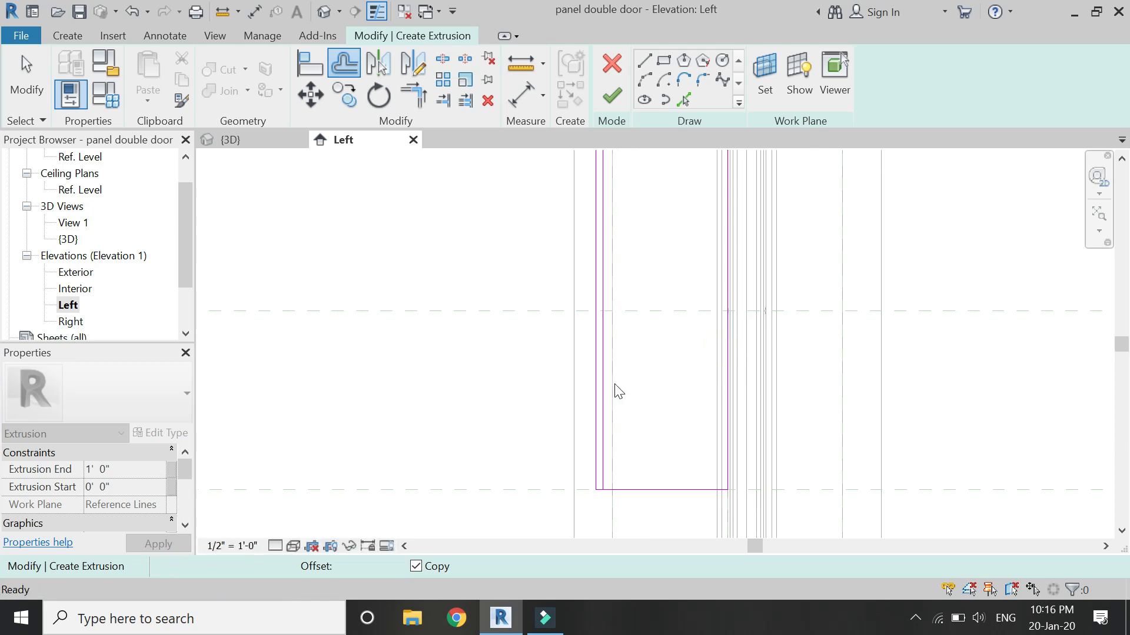
{"action": "key", "text": "Escape"}
{"action": "left_click", "coordinate": [588, 373]}
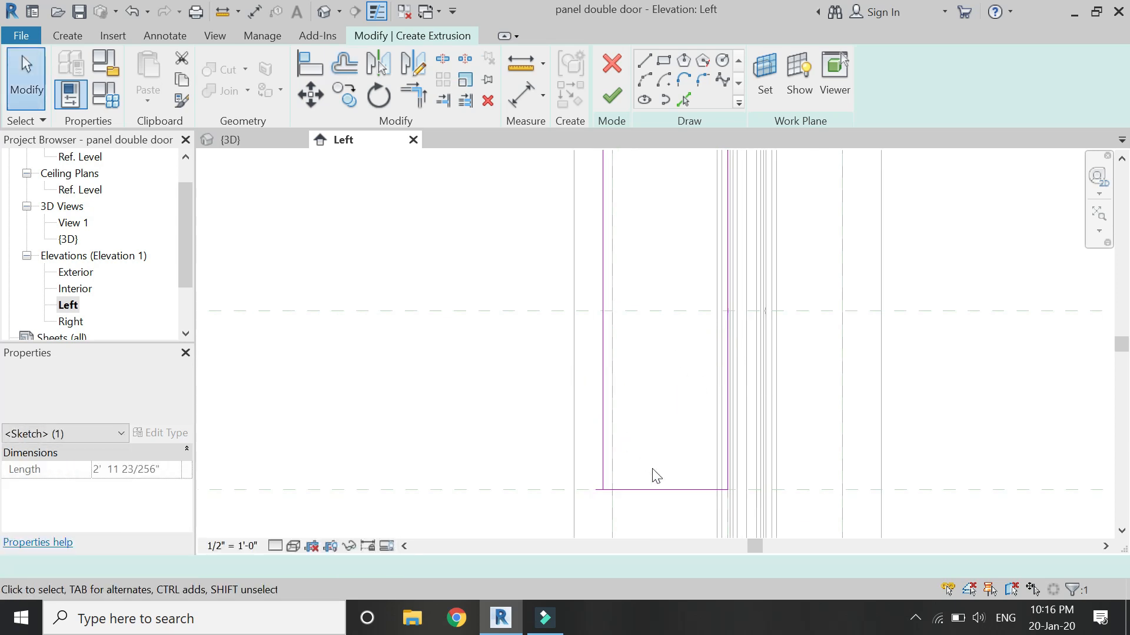
{"action": "left_click", "coordinate": [378, 184]}
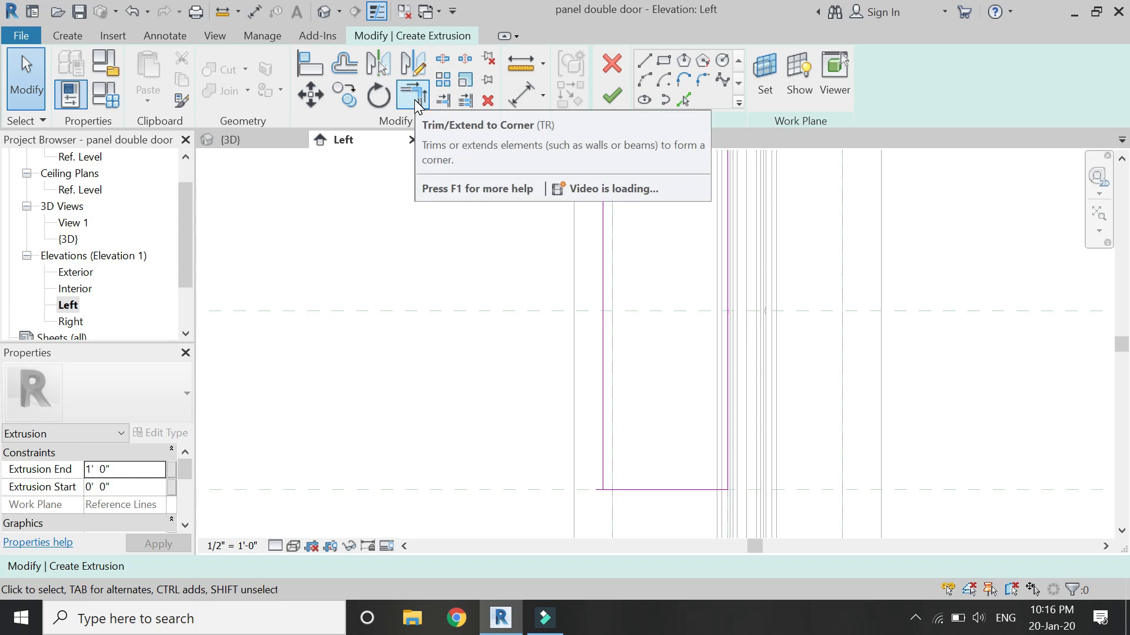
- Offset copies of the outer vertical edge and the two horizontal edges inward by 1 1/4"
{"action": "left_click", "coordinate": [337, 66]}
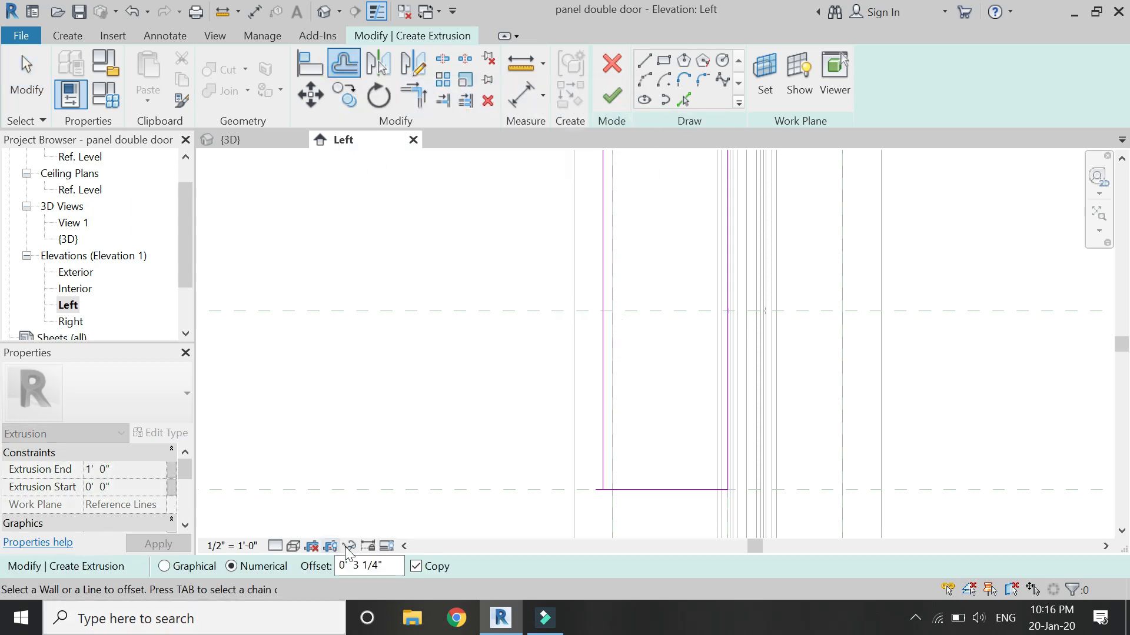
{"action": "type", "text": "1"}
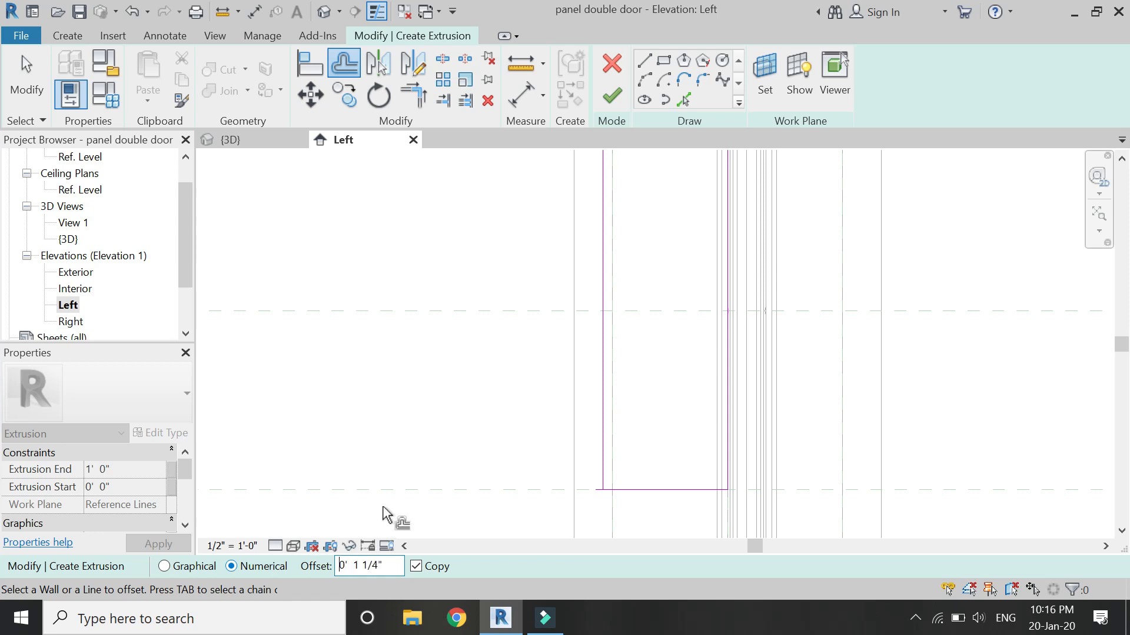
{"action": "left_click", "coordinate": [605, 270]}
{"action": "left_click", "coordinate": [676, 483]}
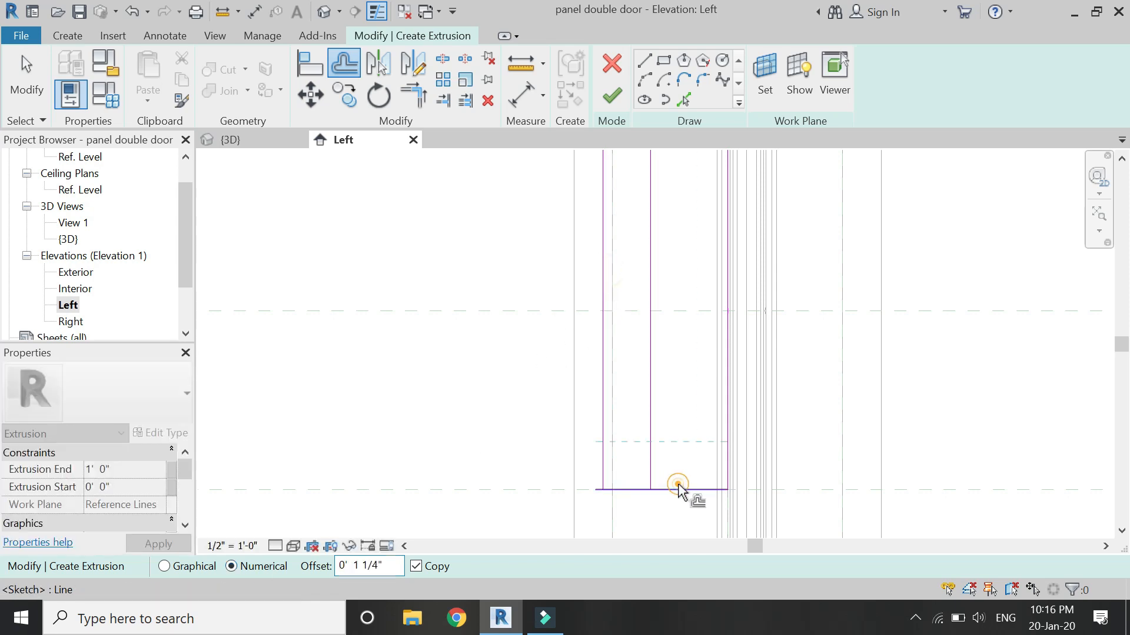
{"action": "scroll", "coordinate": [607, 481], "scroll_direction": "down", "scroll_amount": 3}
{"action": "scroll", "coordinate": [607, 481], "scroll_direction": "down", "scroll_amount": 3}
{"action": "middle_click_drag", "start_coordinate": [607, 259], "coordinate": [606, 355]}
{"action": "scroll", "coordinate": [609, 360], "scroll_direction": "up", "scroll_amount": 5}
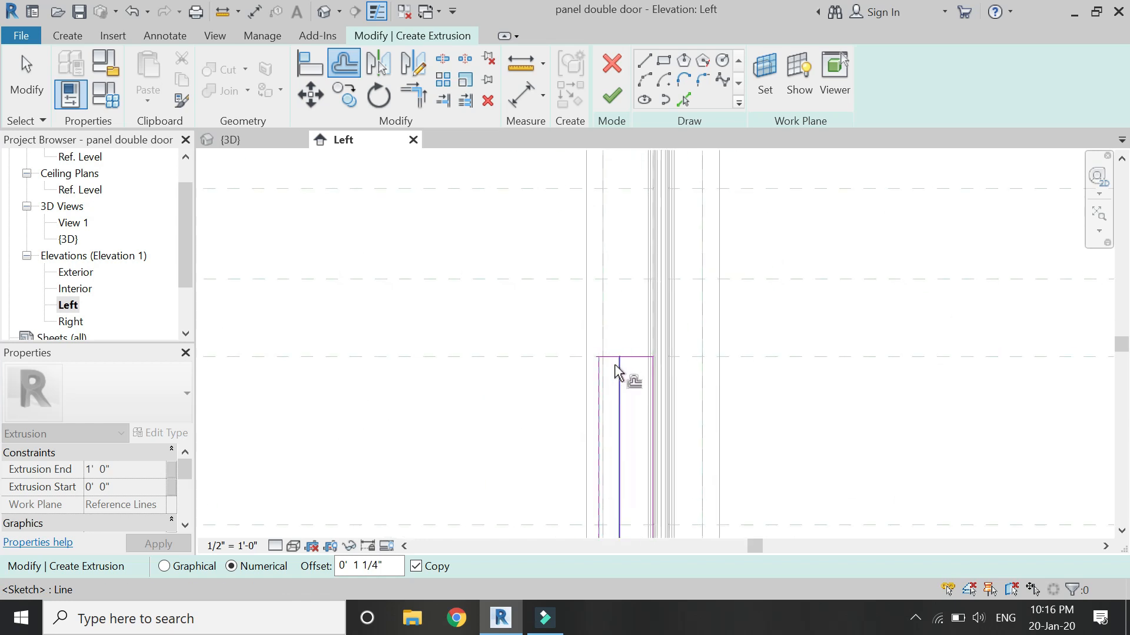
{"action": "left_click", "coordinate": [653, 360]}
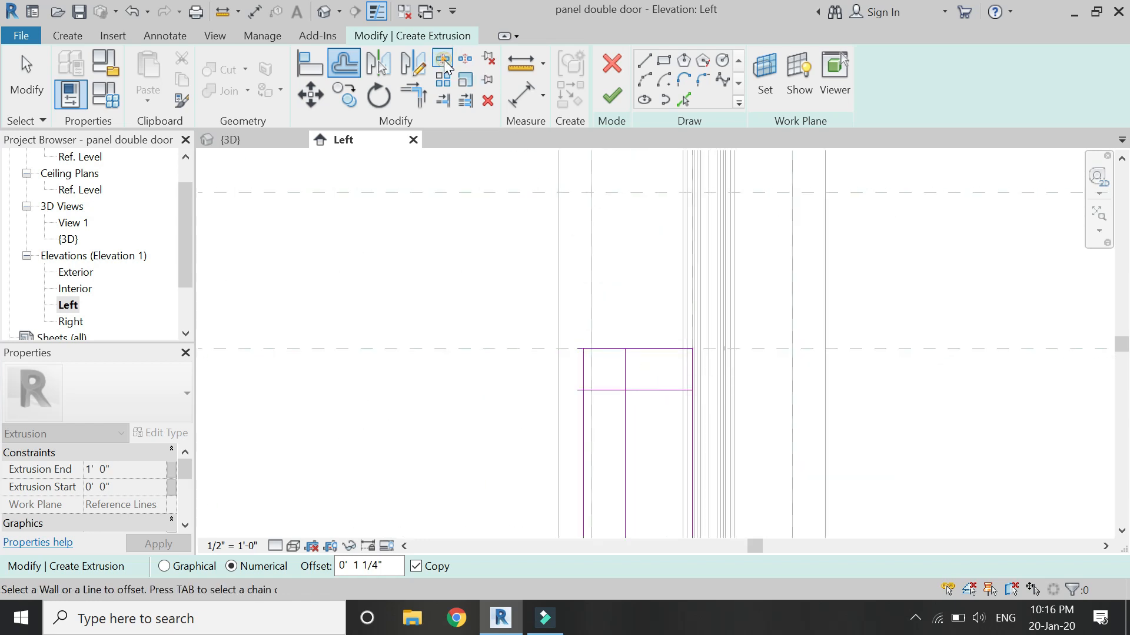
- Split the panel-side edge at the upper inner offset line and trim the sketch's upper inner and outer corners
{"action": "left_click", "coordinate": [442, 59]}
{"action": "left_click", "coordinate": [692, 388]}
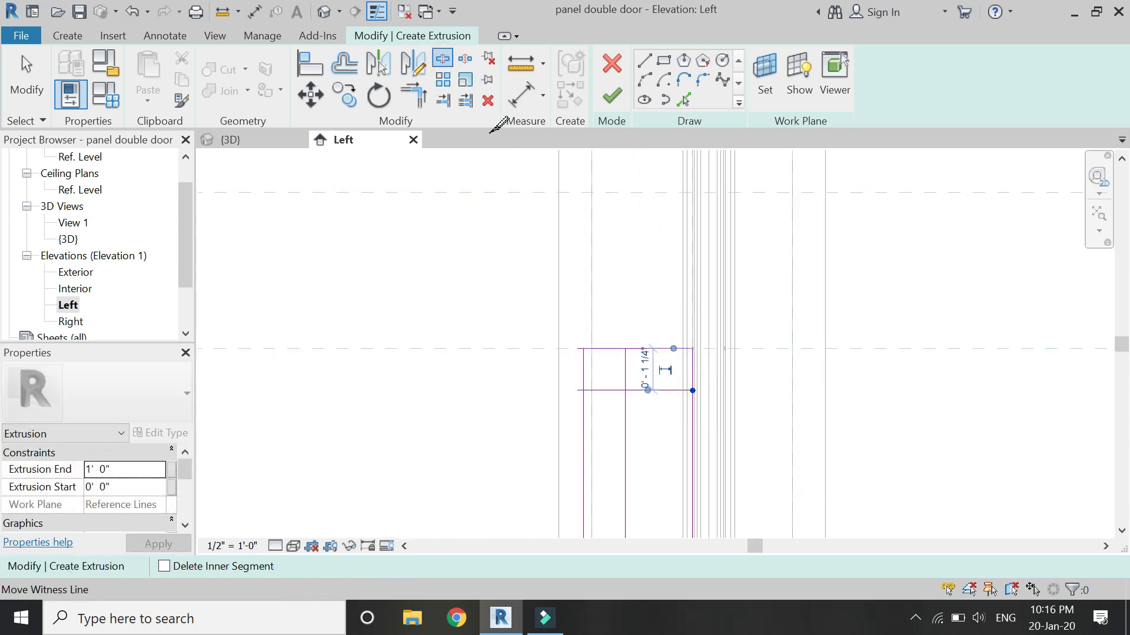
{"action": "left_click", "coordinate": [416, 97]}
{"action": "left_click", "coordinate": [636, 390]}
{"action": "left_click", "coordinate": [626, 411]}
{"action": "left_click", "coordinate": [605, 349]}
{"action": "left_click", "coordinate": [584, 383]}
- Trim the sketch's lower outer corner and lower inner lines to form a closed C-shaped profile
{"action": "scroll", "coordinate": [660, 232], "scroll_direction": "down", "scroll_amount": 5}
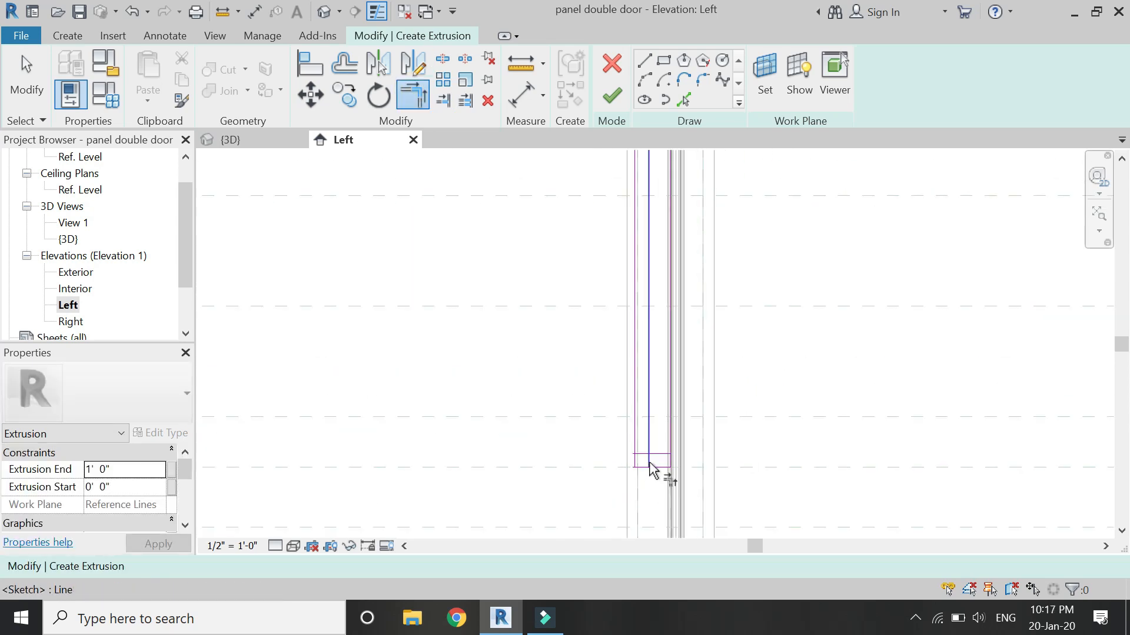
{"action": "scroll", "coordinate": [652, 469], "scroll_direction": "up", "scroll_amount": 5}
{"action": "left_click", "coordinate": [593, 459]}
{"action": "left_click", "coordinate": [618, 485]}
{"action": "left_click", "coordinate": [706, 429]}
{"action": "left_click", "coordinate": [737, 453]}
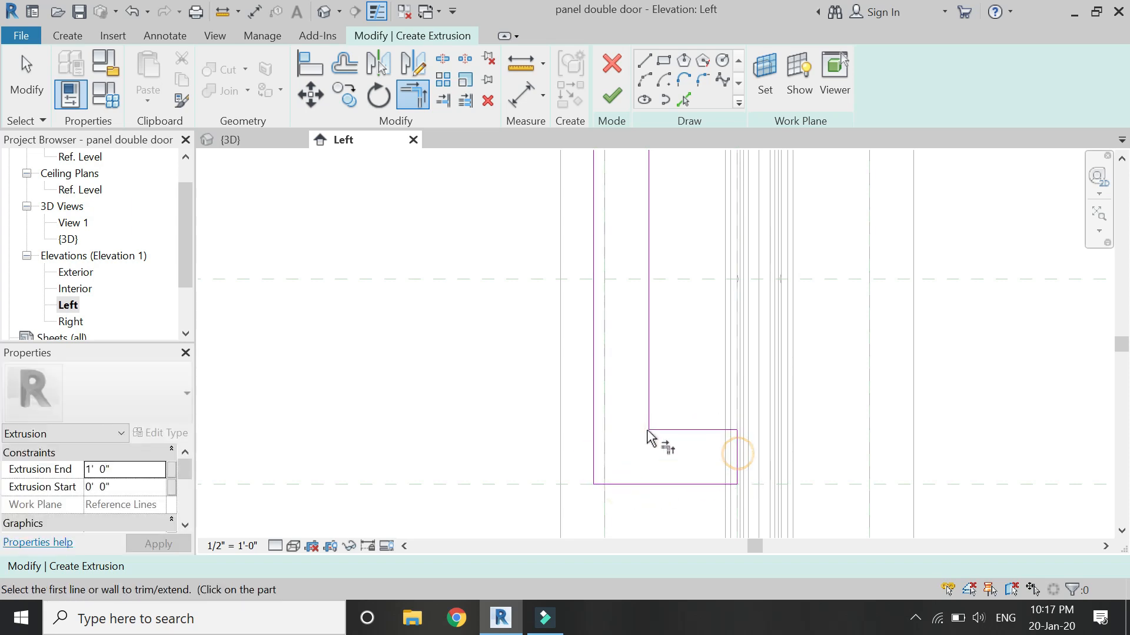
{"action": "scroll", "coordinate": [647, 447], "scroll_direction": "down", "scroll_amount": 4}
{"action": "key", "text": "Escape"}
{"action": "scroll", "coordinate": [100, 194], "scroll_direction": "up", "scroll_amount": 1}
- In the Ref. Level floor plan, set Extrusion End to -1" and Extrusion Start to 2", and finish the extrusion
{"action": "left_click", "coordinate": [93, 195]}
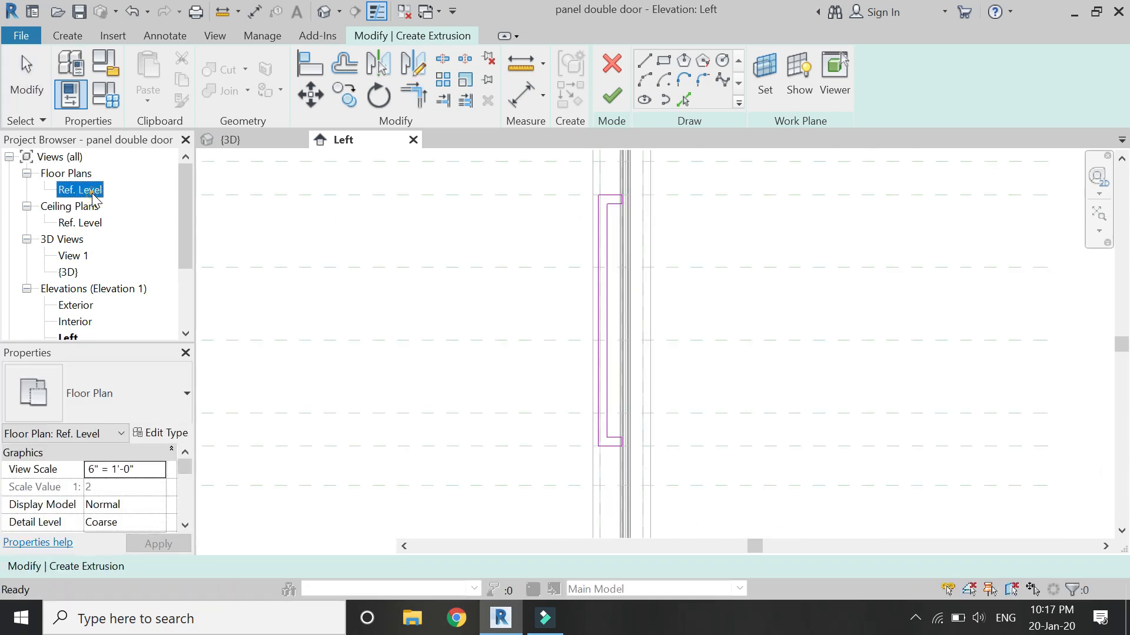
{"action": "double_click", "coordinate": [93, 194]}
{"action": "scroll", "coordinate": [657, 416], "scroll_direction": "up", "scroll_amount": 5}
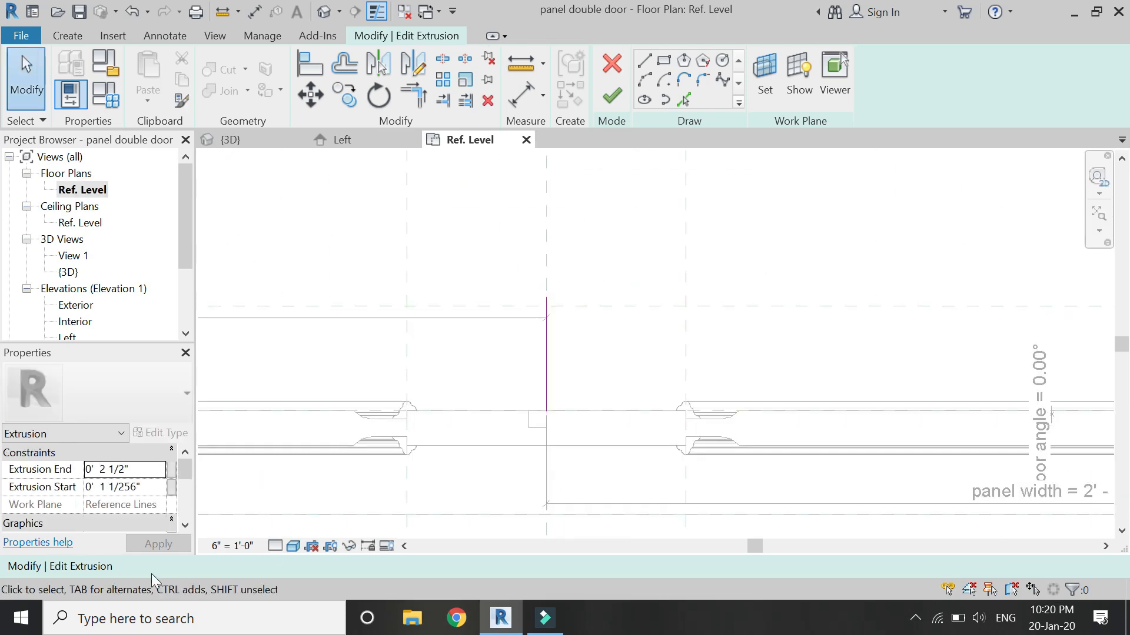
{"action": "left_click", "coordinate": [134, 470]}
{"action": "left_click", "coordinate": [138, 470]}
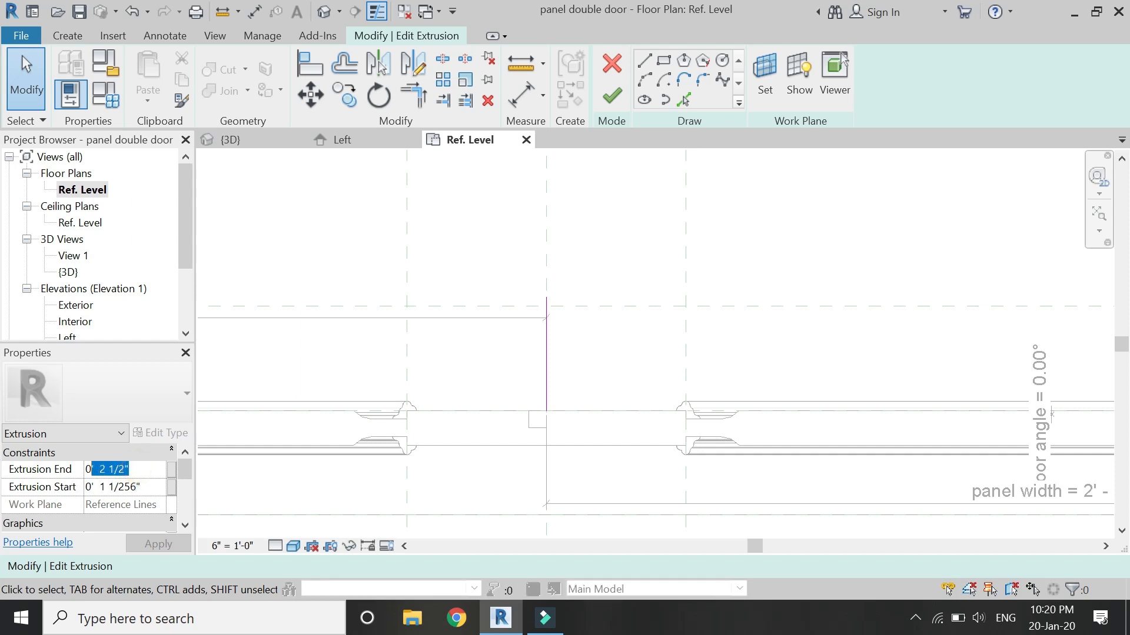
{"action": "type", "text": "-1"}
{"action": "left_click", "coordinate": [153, 487]}
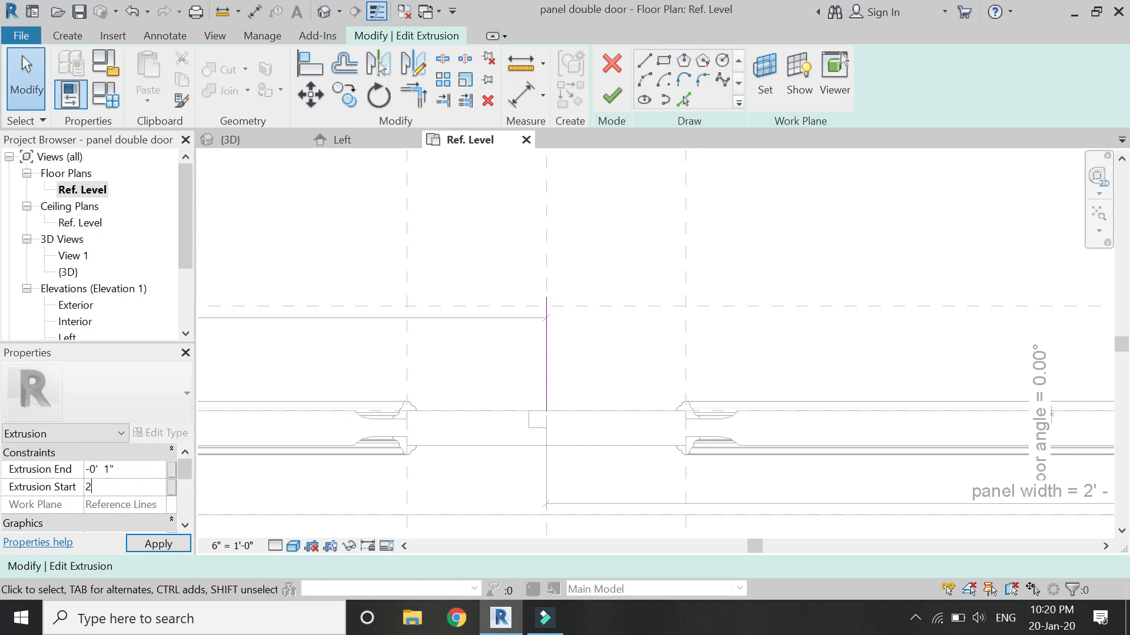
{"action": "left_click", "coordinate": [148, 546]}
{"action": "left_click", "coordinate": [616, 99]}
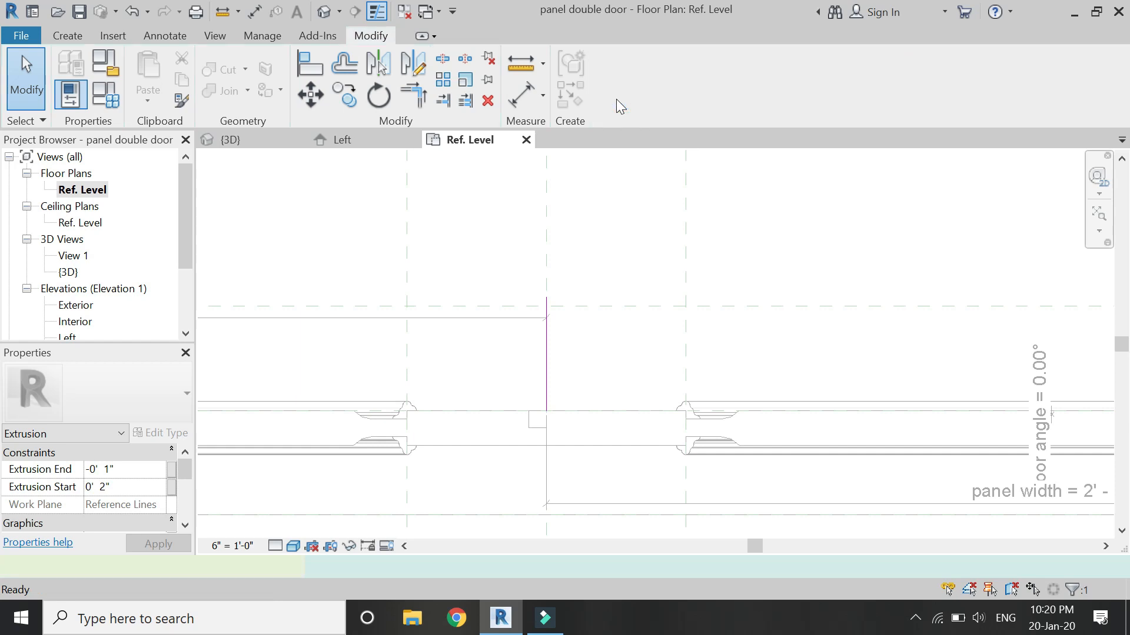
- Set the C-shaped extrusion's Extrusion Start to -2 1/2" and apply it
{"action": "left_click", "coordinate": [147, 484]}
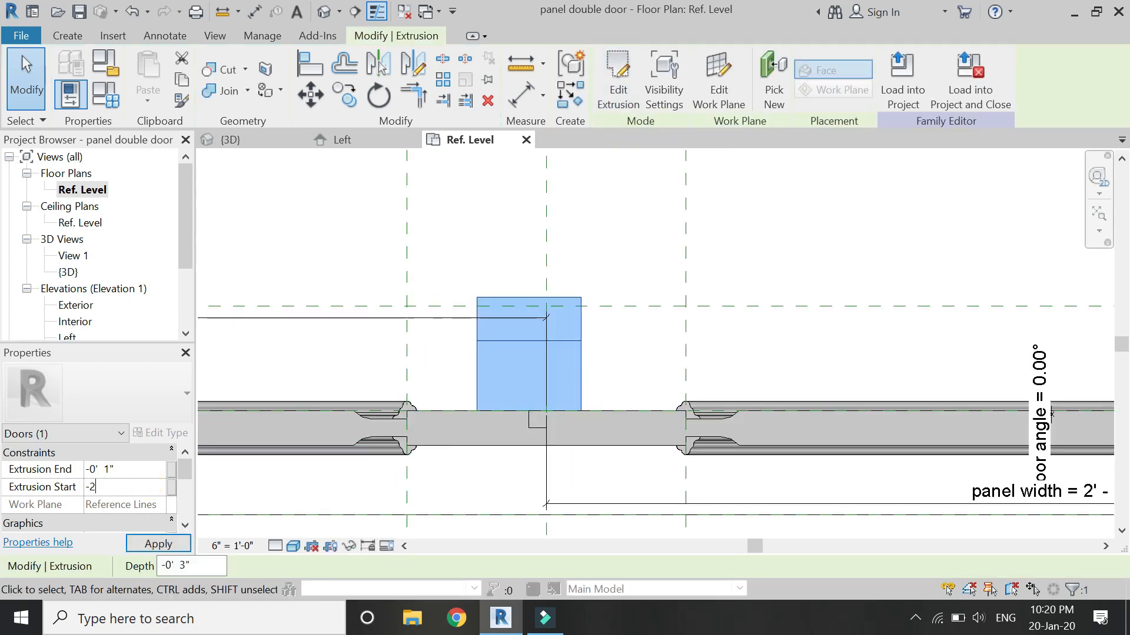
{"action": "left_click", "coordinate": [170, 544]}
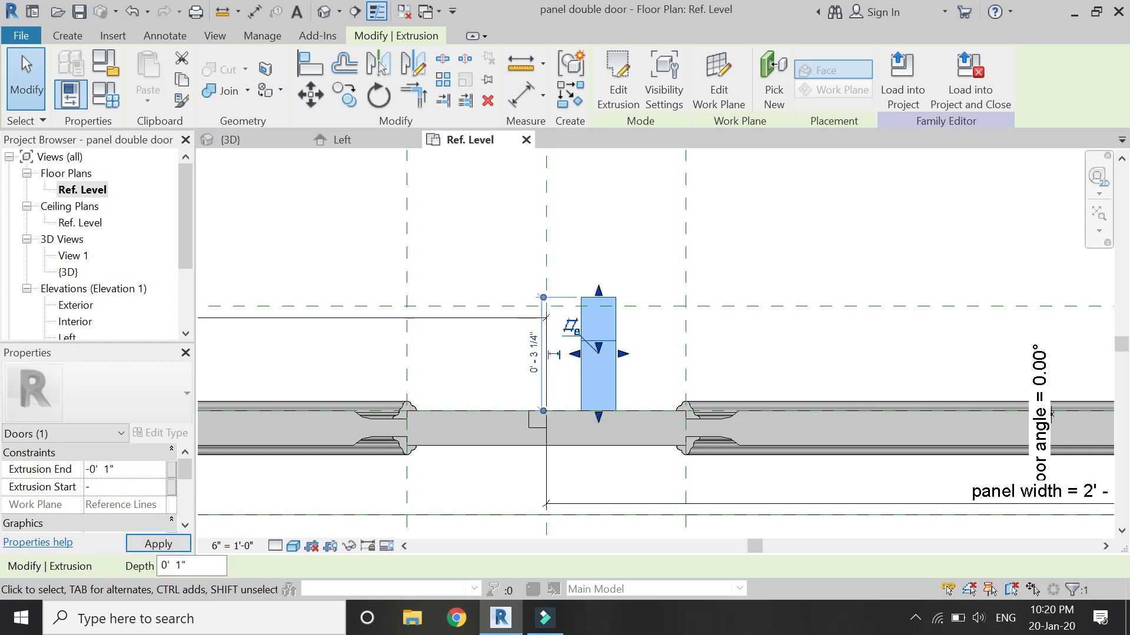
{"action": "left_click", "coordinate": [157, 542]}
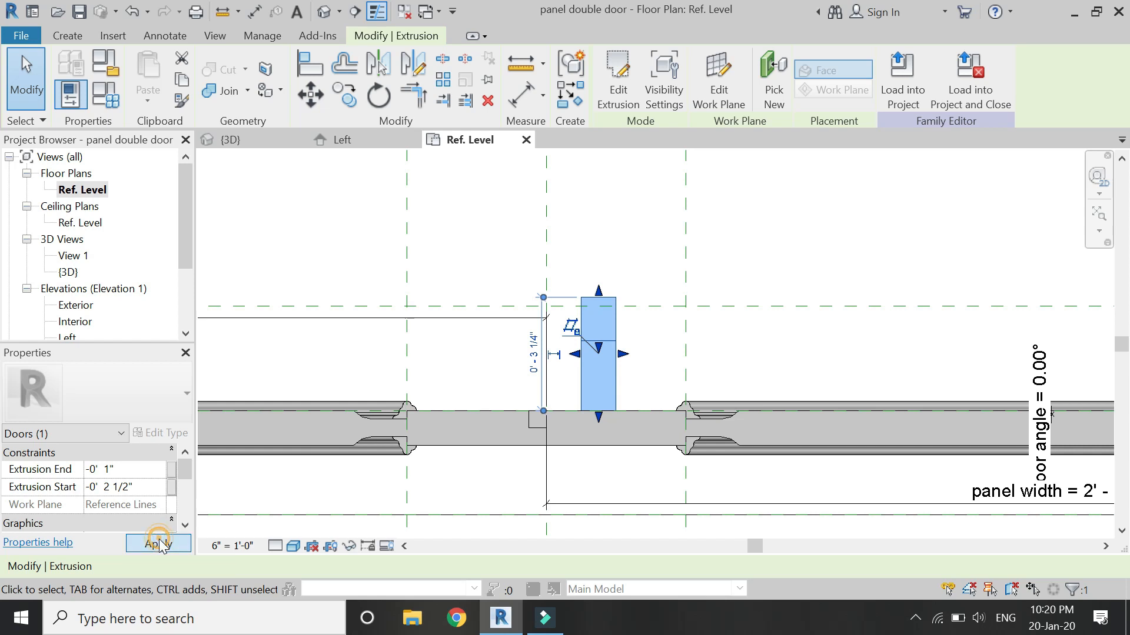
{"action": "left_click", "coordinate": [480, 259]}
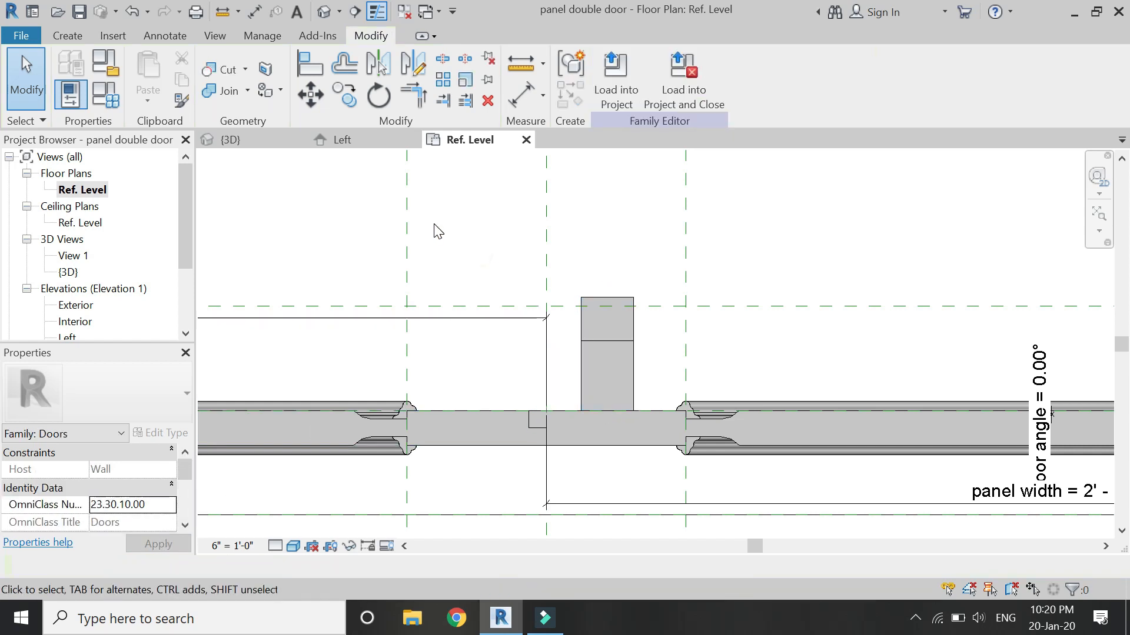
- In the {3D} view, temporarily hide the reference line of the leaf that already has a handle
{"action": "left_click", "coordinate": [275, 144]}
{"action": "scroll", "coordinate": [530, 476], "scroll_direction": "up", "scroll_amount": 6}
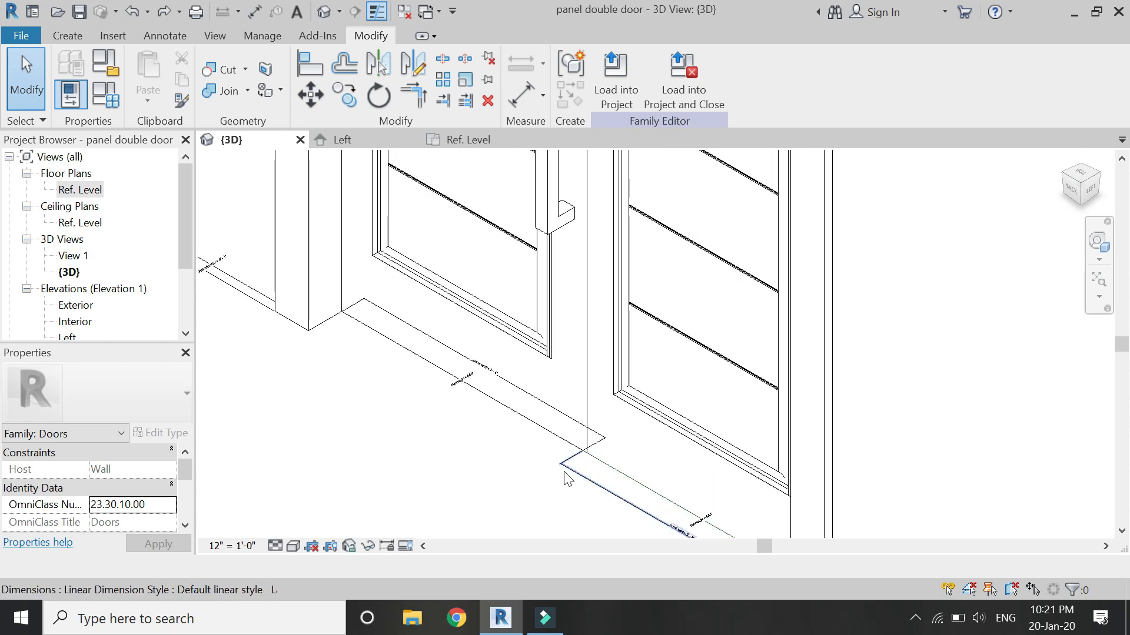
{"action": "scroll", "coordinate": [597, 445], "scroll_direction": "down", "scroll_amount": 4}
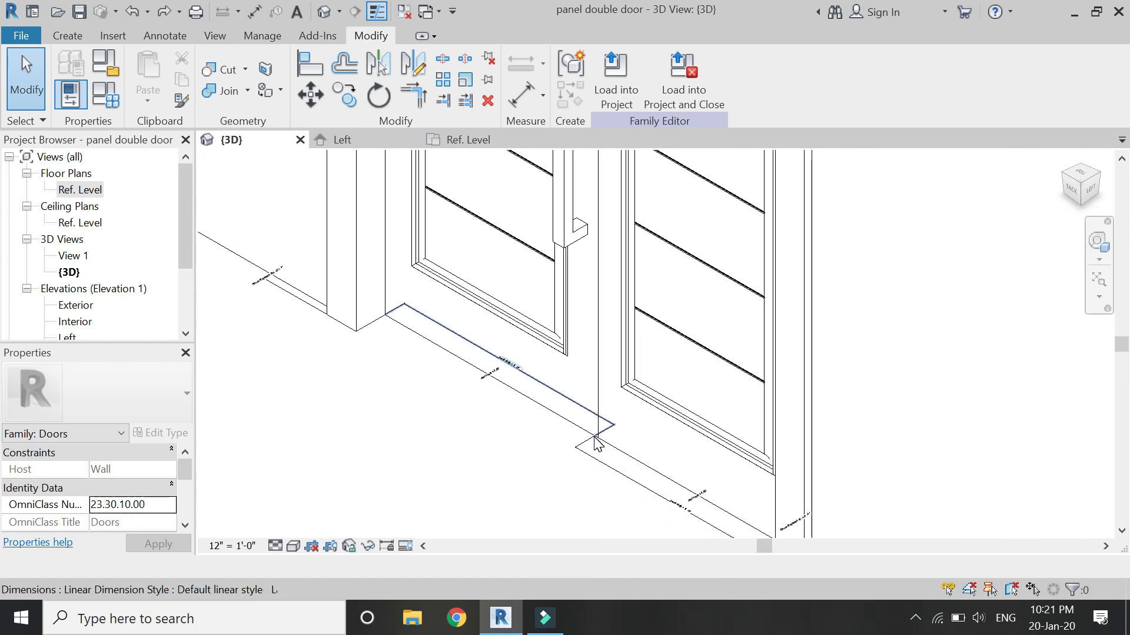
{"action": "left_click", "coordinate": [547, 416]}
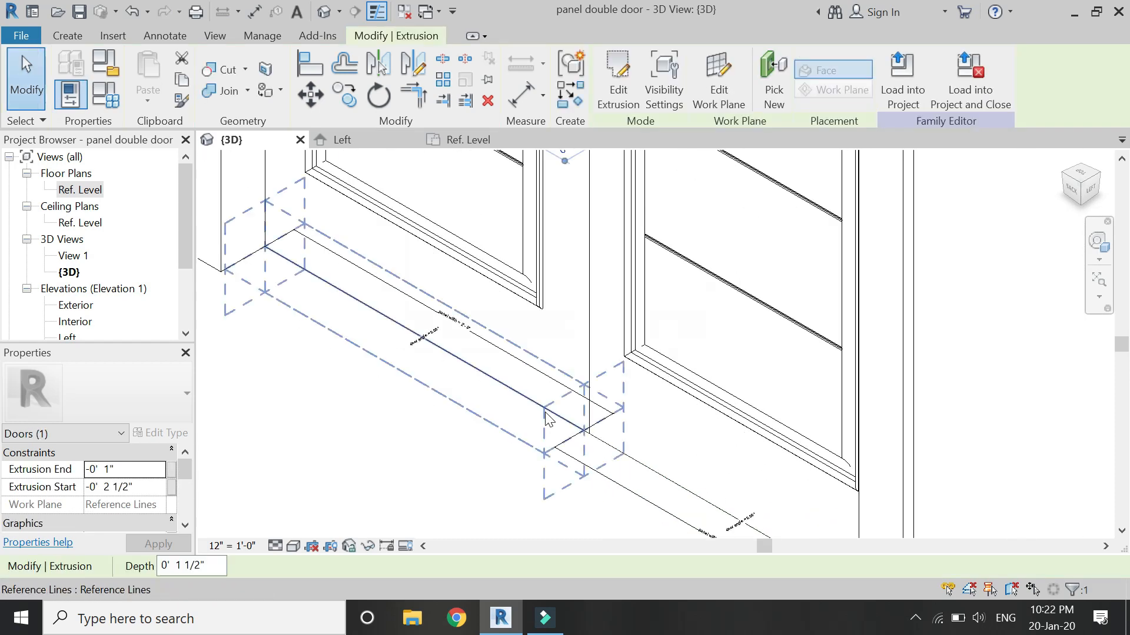
{"action": "left_click", "coordinate": [578, 436]}
{"action": "left_click", "coordinate": [582, 440]}
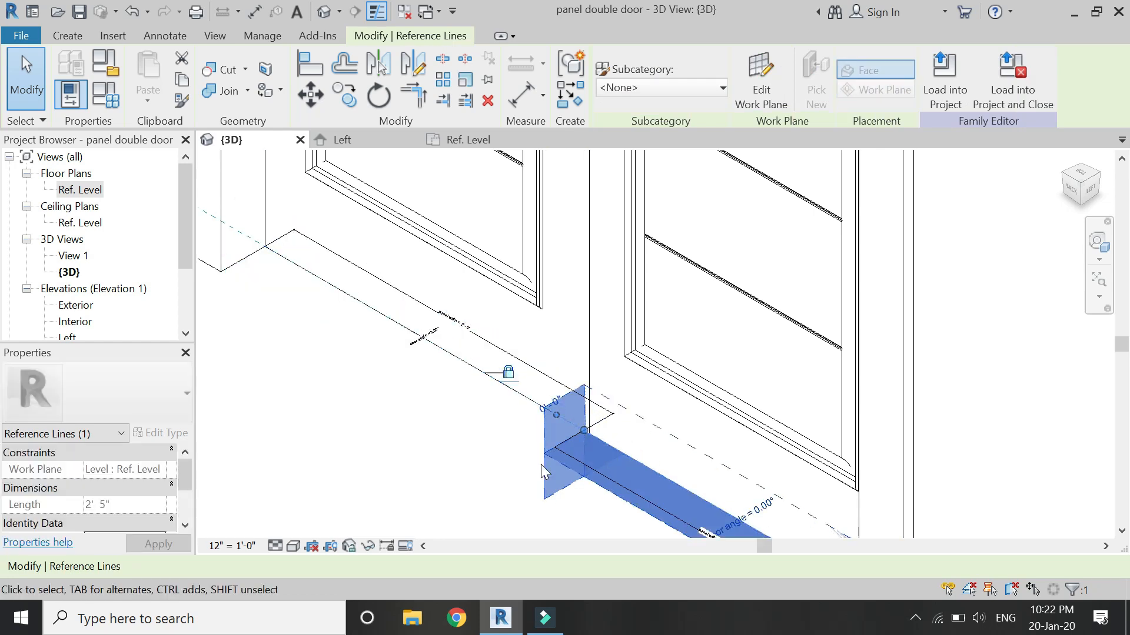
{"action": "left_click", "coordinate": [469, 453]}
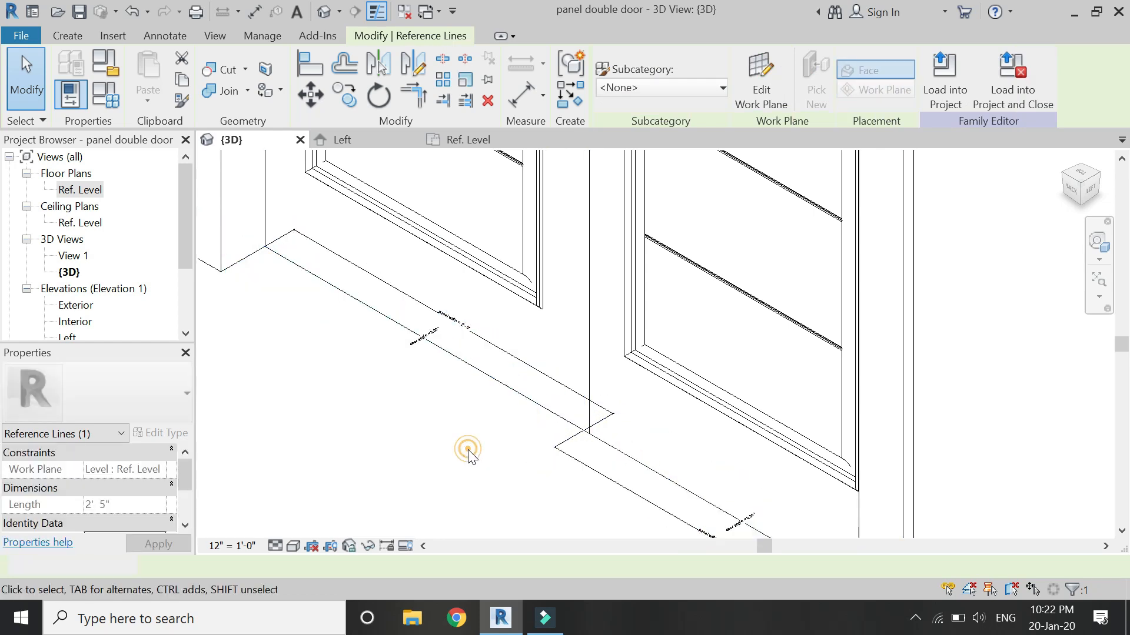
{"action": "left_click", "coordinate": [517, 395]}
{"action": "right_click", "coordinate": [361, 540]}
{"action": "left_click", "coordinate": [384, 503]}
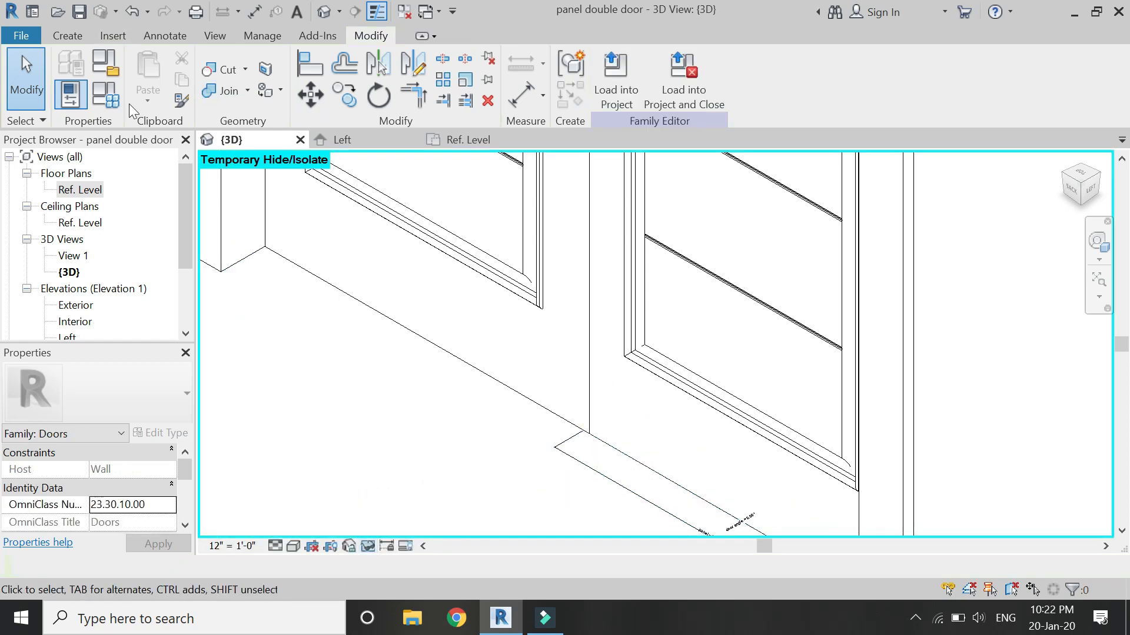
- Start a solid extrusion on the end work plane of the other leaf's reference line, where the two leaves meet
{"action": "left_click", "coordinate": [67, 30]}
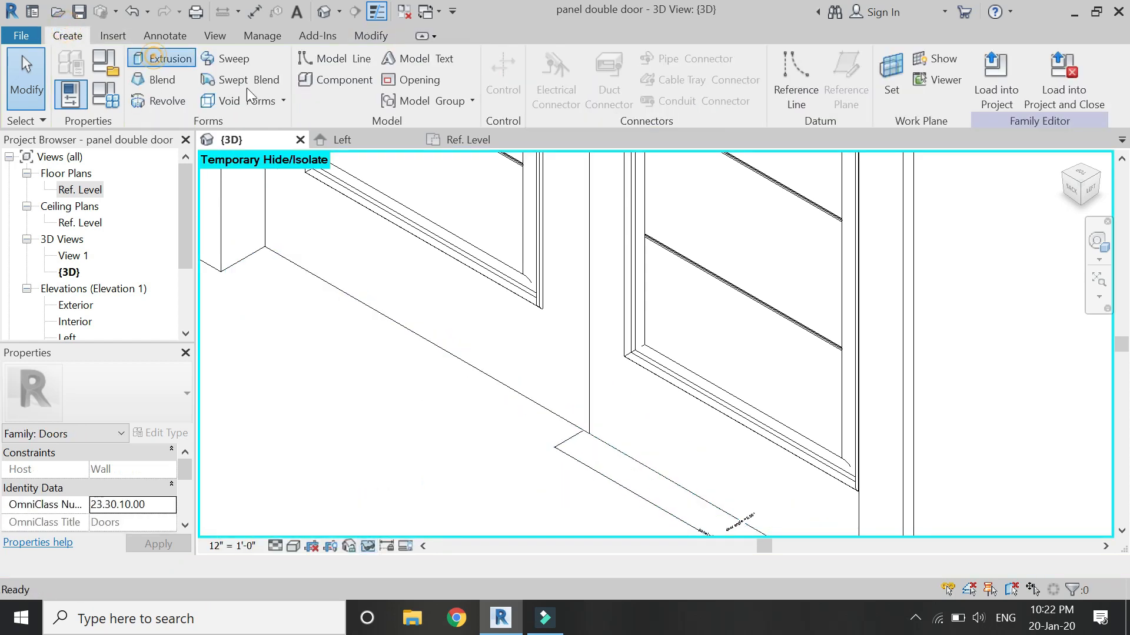
{"action": "left_click", "coordinate": [764, 77]}
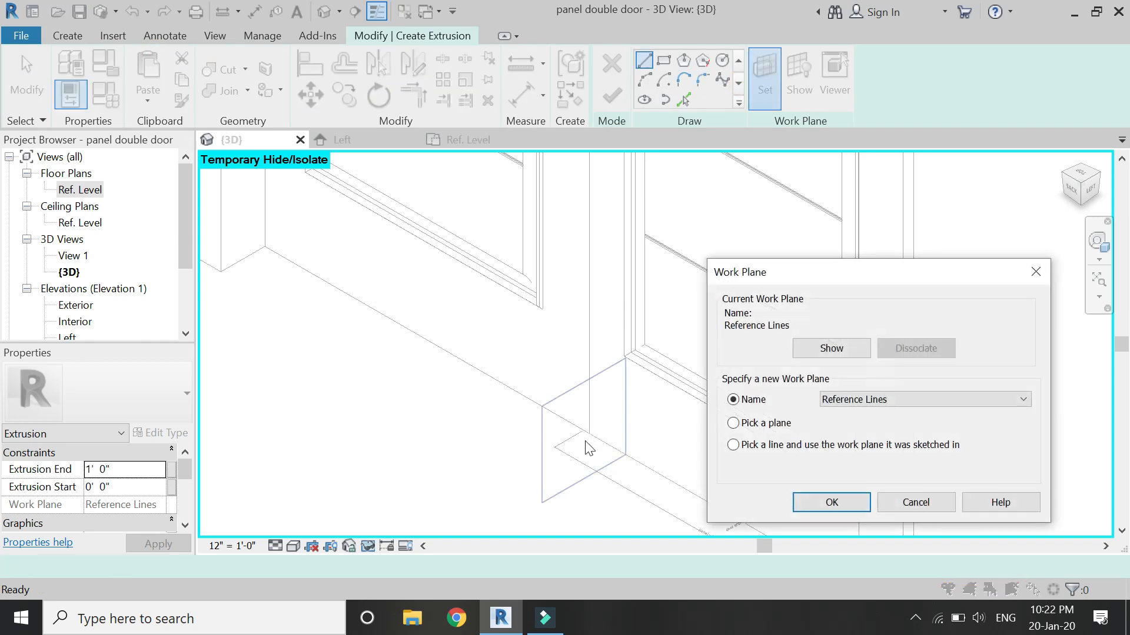
{"action": "left_click", "coordinate": [813, 508]}
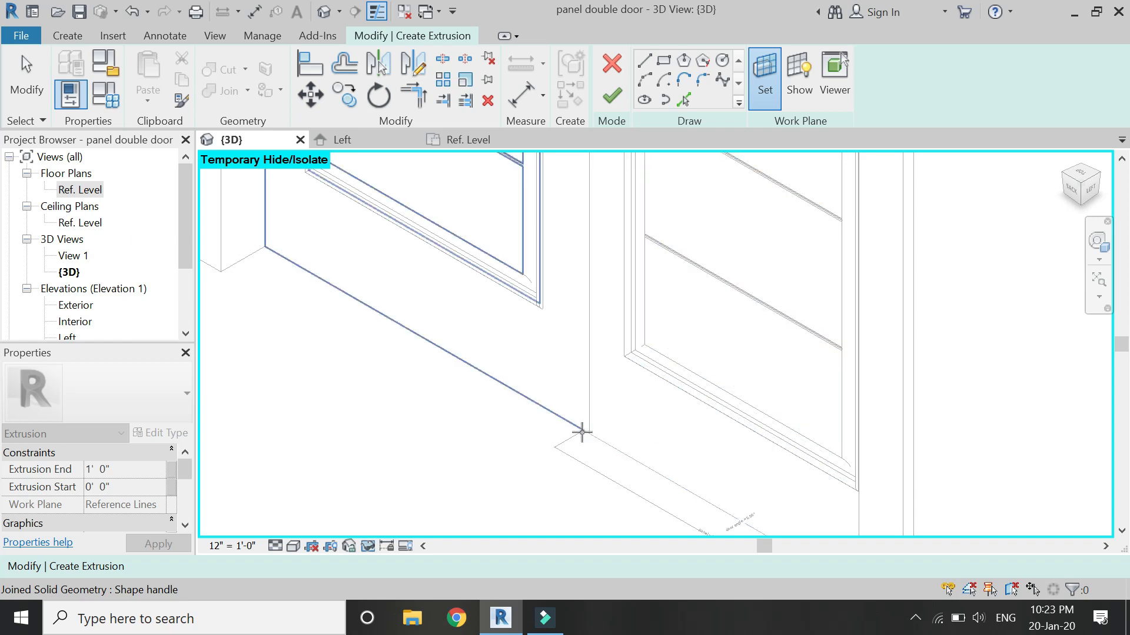
{"action": "left_click", "coordinate": [581, 432]}
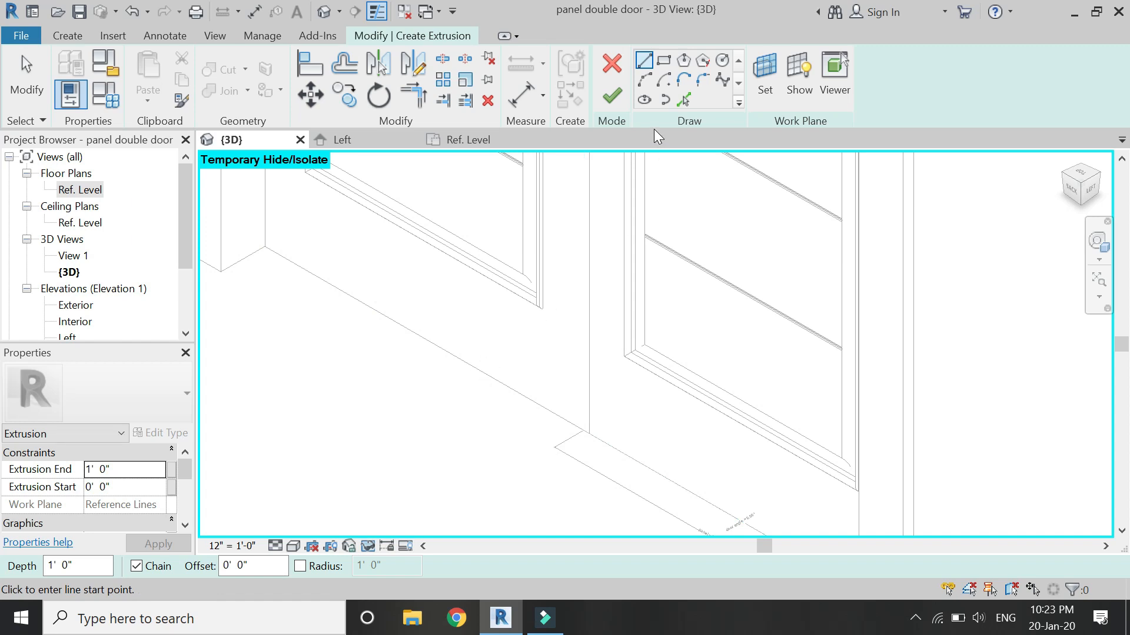
- In the Left elevation, trace the existing handle's upper edges and both vertical edges into the sketch with Pick Lines
{"action": "left_click", "coordinate": [351, 142]}
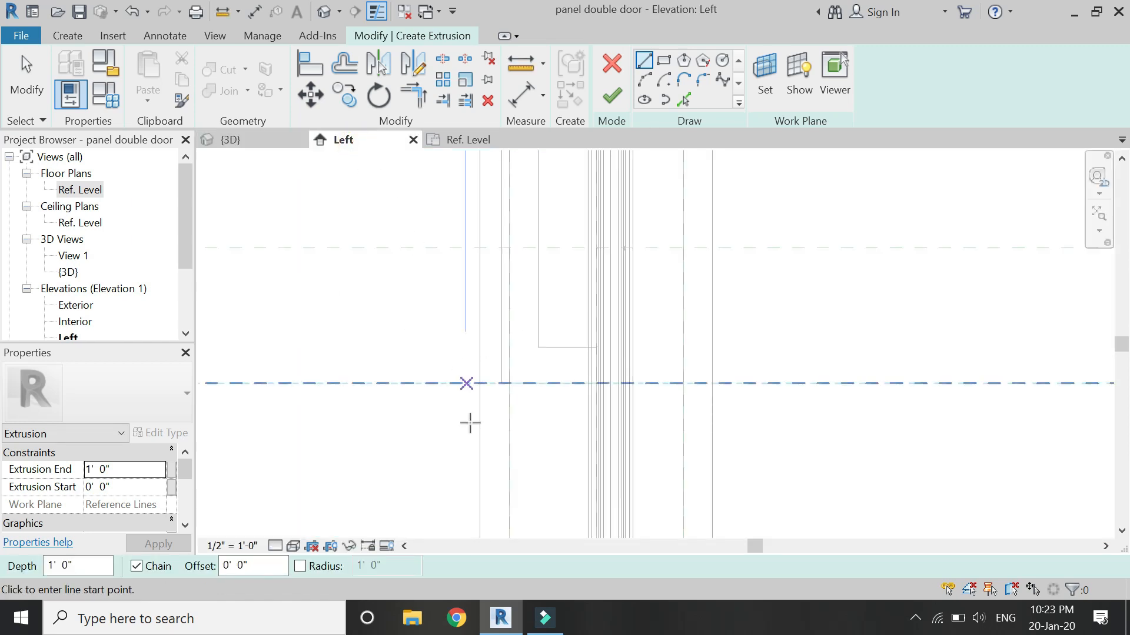
{"action": "scroll", "coordinate": [467, 467], "scroll_direction": "down", "scroll_amount": 3}
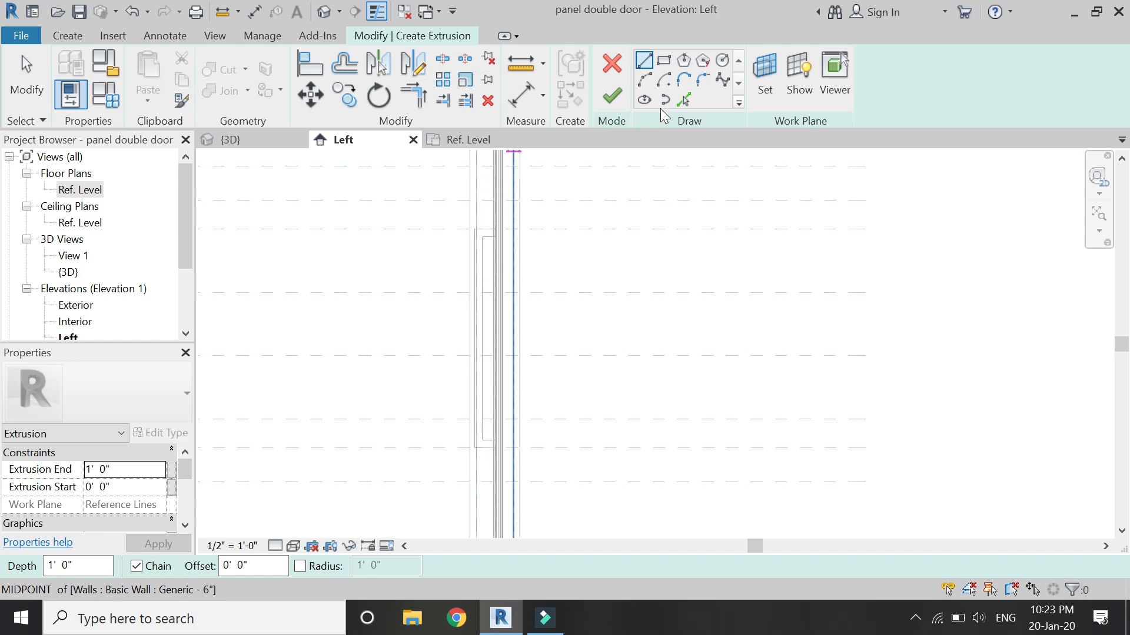
{"action": "left_click", "coordinate": [683, 100]}
{"action": "scroll", "coordinate": [493, 226], "scroll_direction": "up", "scroll_amount": 5}
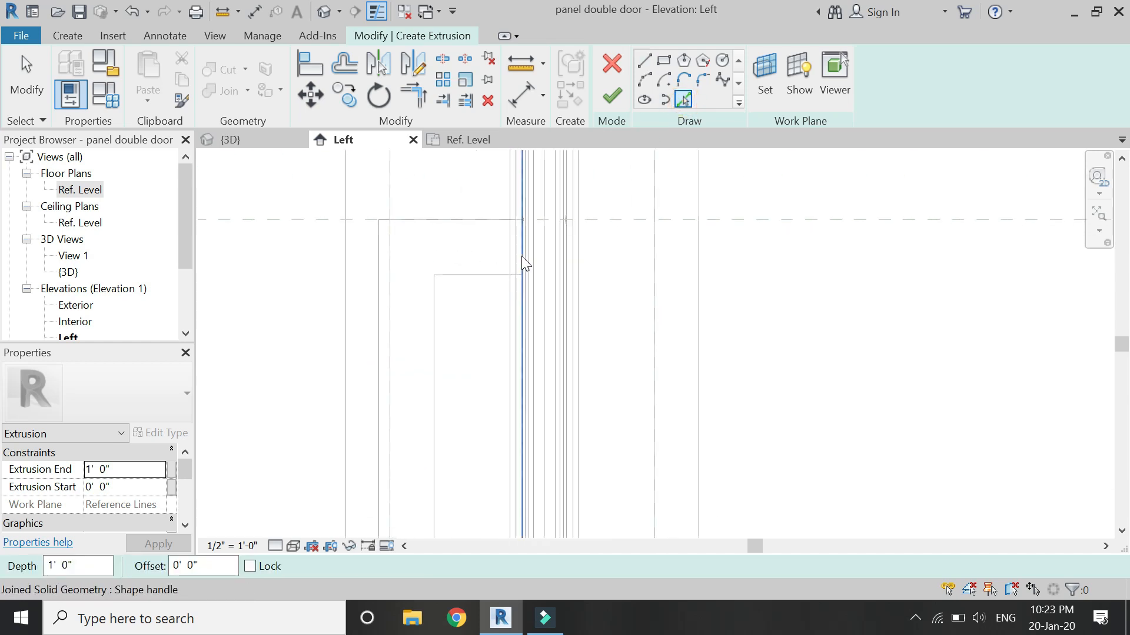
{"action": "scroll", "coordinate": [518, 240], "scroll_direction": "up", "scroll_amount": 4}
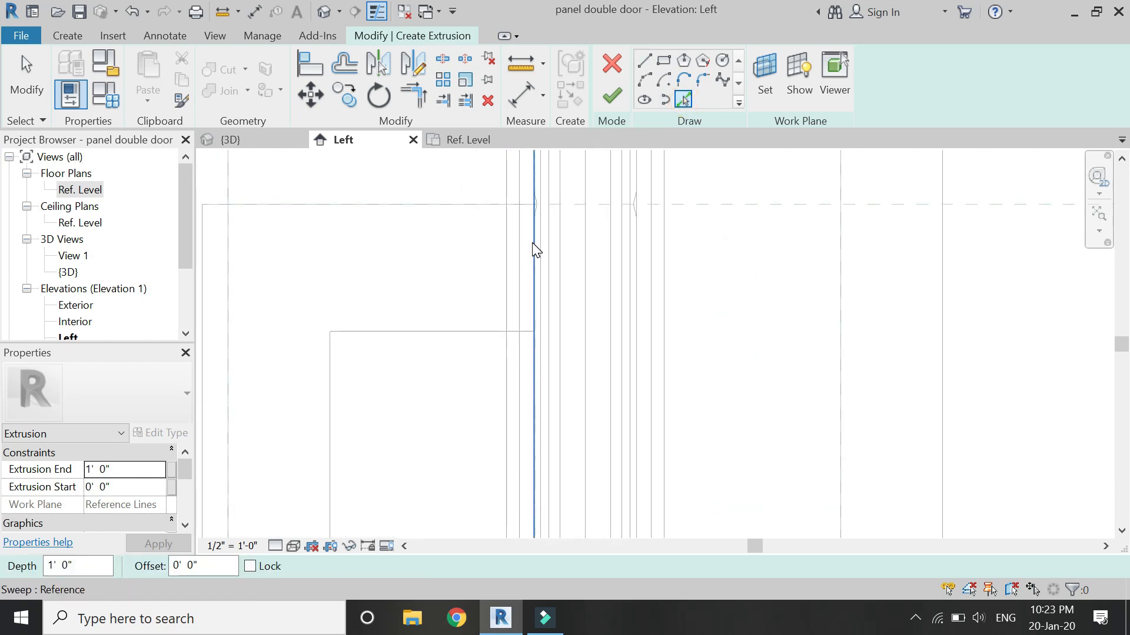
{"action": "left_click", "coordinate": [534, 248]}
{"action": "left_click", "coordinate": [479, 204]}
{"action": "left_click", "coordinate": [436, 333]}
{"action": "left_click", "coordinate": [330, 368]}
{"action": "scroll", "coordinate": [370, 367], "scroll_direction": "down", "scroll_amount": 3}
{"action": "middle_click_drag", "start_coordinate": [236, 377], "coordinate": [416, 313]}
{"action": "left_click", "coordinate": [470, 318]}
- Pick the existing handle's two lower edges and the panel-side edge between them to close the C-shaped profile
{"action": "scroll", "coordinate": [507, 183], "scroll_direction": "down", "scroll_amount": 6}
{"action": "scroll", "coordinate": [518, 519], "scroll_direction": "up", "scroll_amount": 2}
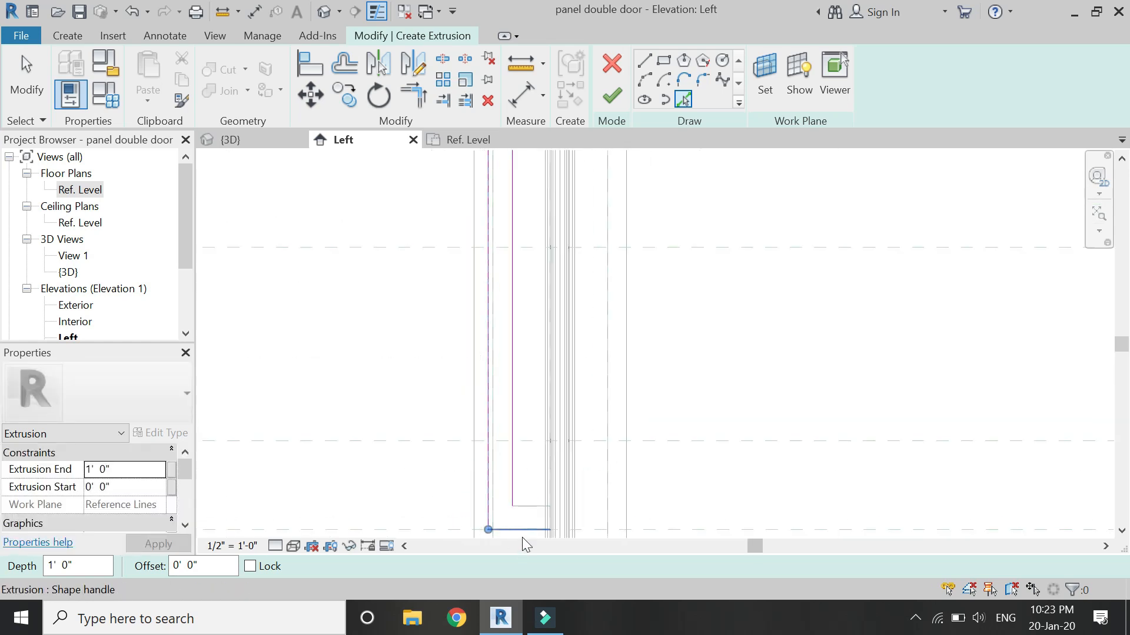
{"action": "middle_click_drag", "start_coordinate": [523, 536], "coordinate": [559, 399]}
{"action": "scroll", "coordinate": [562, 404], "scroll_direction": "down", "scroll_amount": 1}
{"action": "scroll", "coordinate": [574, 411], "scroll_direction": "up", "scroll_amount": 5}
{"action": "left_click", "coordinate": [559, 315]}
{"action": "left_click", "coordinate": [547, 382]}
{"action": "scroll", "coordinate": [615, 321], "scroll_direction": "up", "scroll_amount": 5}
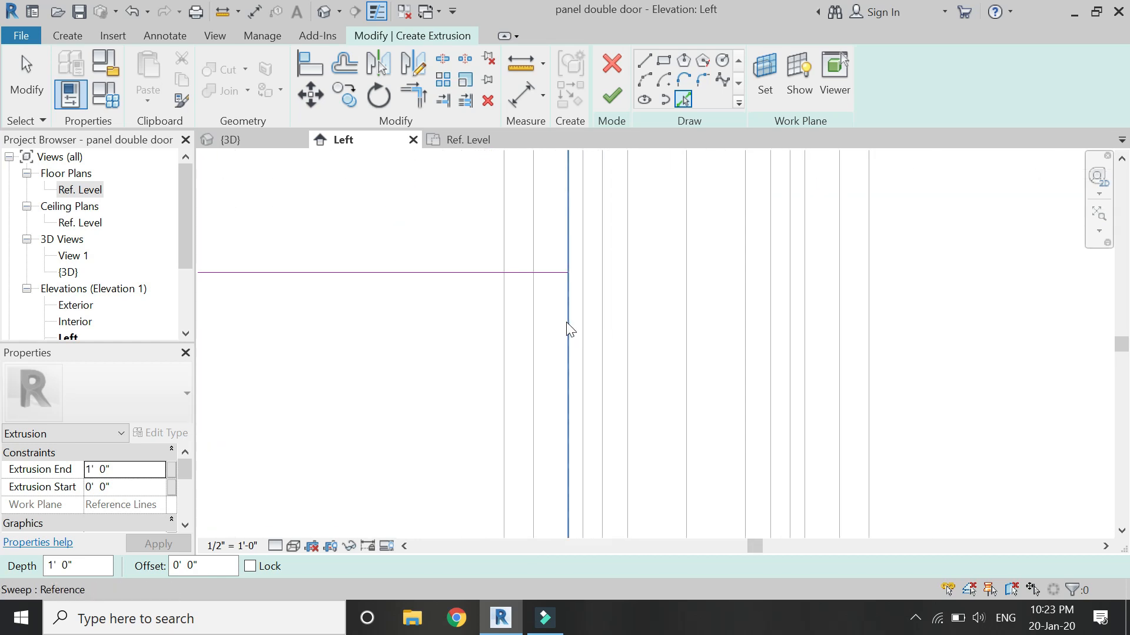
{"action": "left_click", "coordinate": [566, 322]}
{"action": "scroll", "coordinate": [542, 403], "scroll_direction": "down", "scroll_amount": 7}
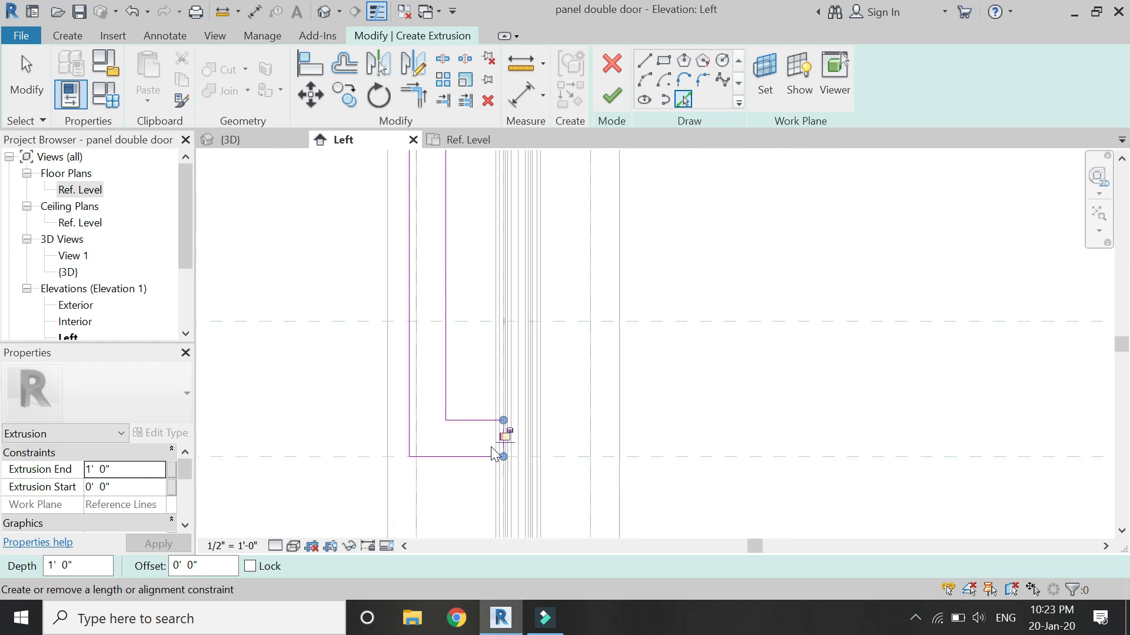
- Mirror a copy of the whole C-shaped profile to the opposite door face about an axis drawn down the panel's centre
{"action": "key", "text": "Escape"}
{"action": "scroll", "coordinate": [494, 356], "scroll_direction": "up", "scroll_amount": 1}
{"action": "left_click_drag", "start_coordinate": [547, 168], "coordinate": [412, 494]}
{"action": "left_click", "coordinate": [412, 63]}
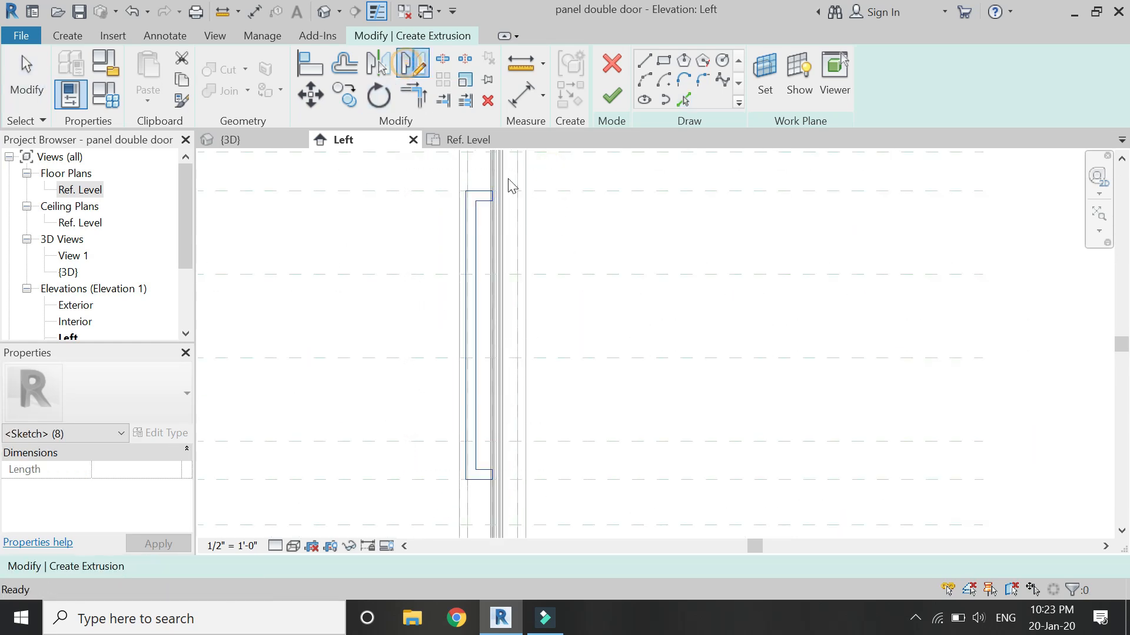
{"action": "scroll", "coordinate": [494, 187], "scroll_direction": "up", "scroll_amount": 6}
{"action": "scroll", "coordinate": [465, 218], "scroll_direction": "up", "scroll_amount": 4}
{"action": "left_click", "coordinate": [499, 238]}
{"action": "left_click", "coordinate": [501, 317]}
{"action": "scroll", "coordinate": [502, 323], "scroll_direction": "down", "scroll_amount": 4}
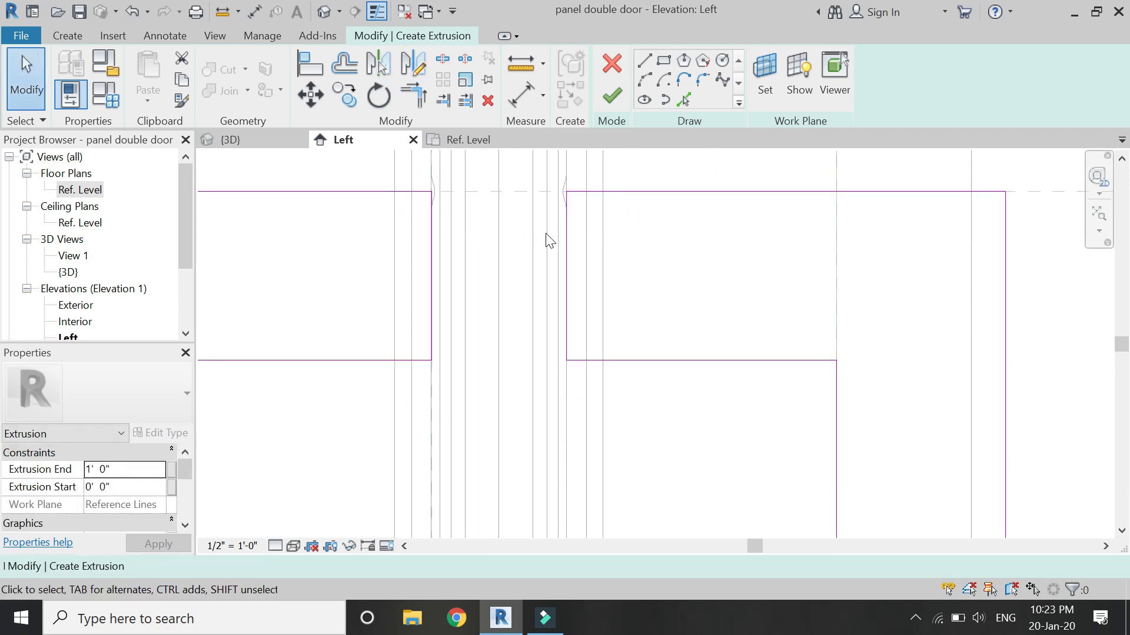
{"action": "scroll", "coordinate": [553, 206], "scroll_direction": "down", "scroll_amount": 4}
{"action": "scroll", "coordinate": [555, 210], "scroll_direction": "down", "scroll_amount": 4}
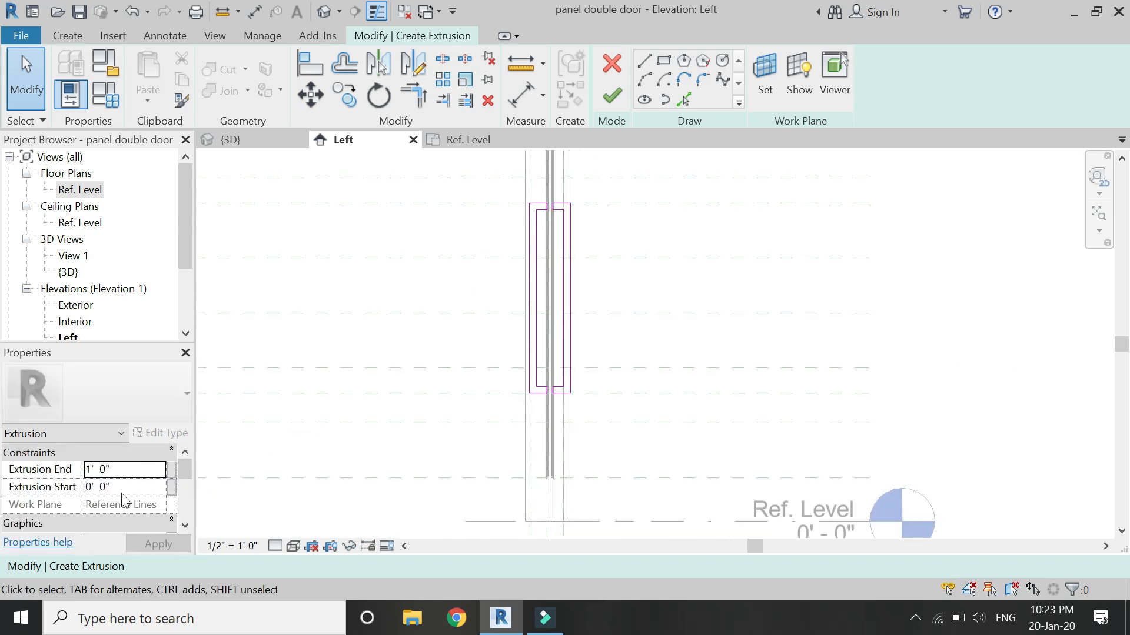
- In the Ref. Level floor plan, set Extrusion End to -1" and Extrusion Start to -2", and finish the two-sided handle extrusion
{"action": "left_click", "coordinate": [470, 140]}
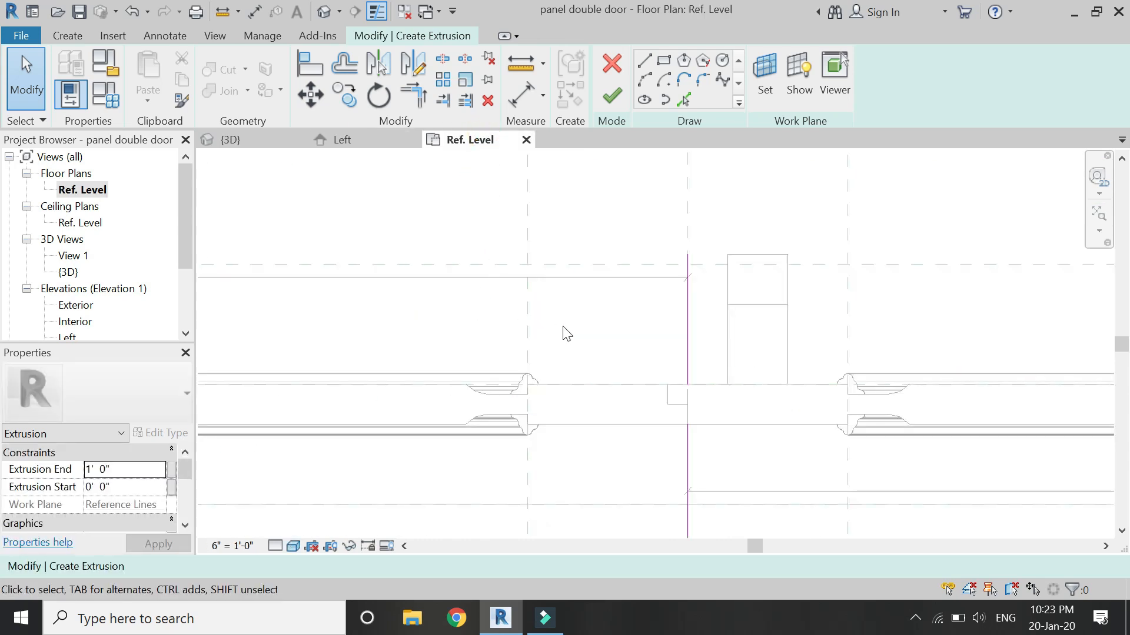
{"action": "left_click", "coordinate": [120, 470]}
{"action": "type", "text": "-1"}
{"action": "left_click", "coordinate": [130, 489]}
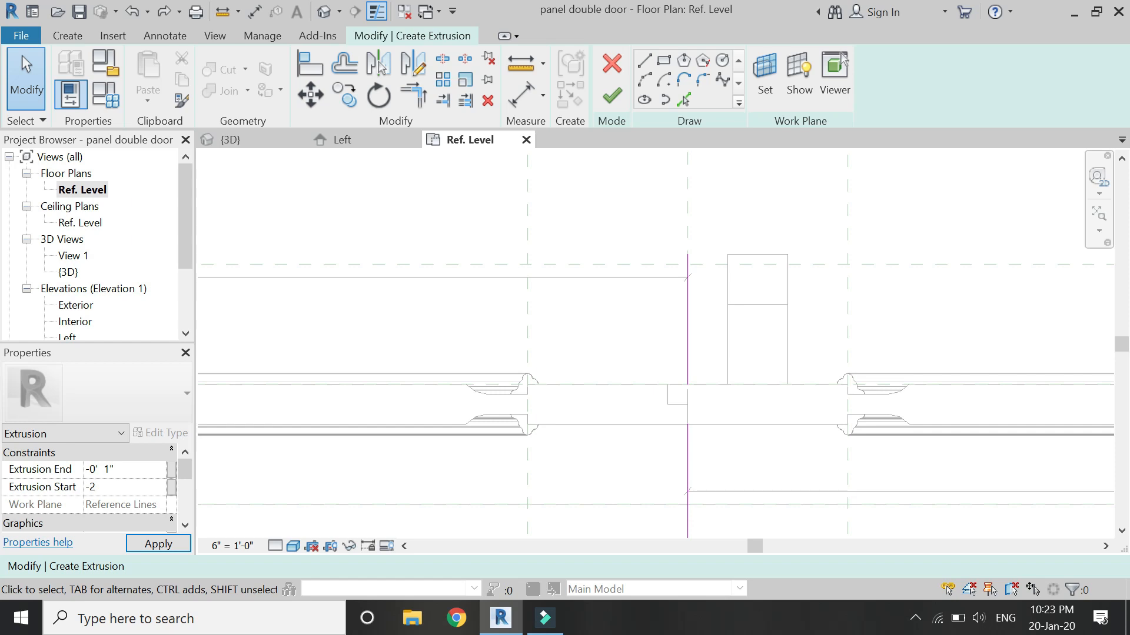
{"action": "left_click", "coordinate": [153, 540]}
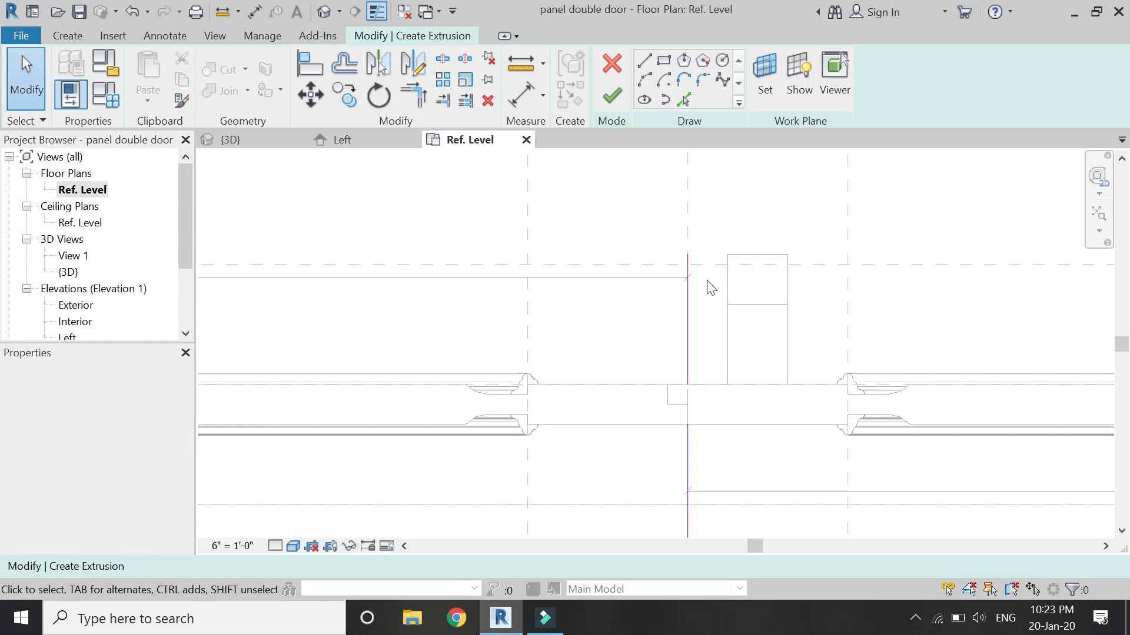
{"action": "left_click", "coordinate": [615, 94]}
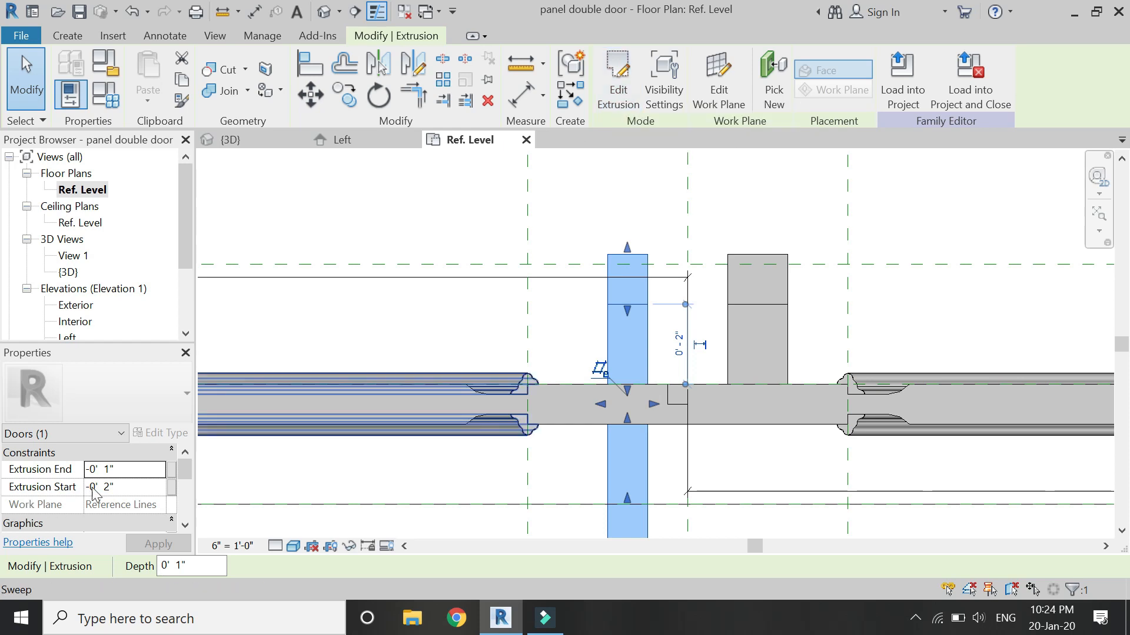
- Check the first handle's extrusion values and set the new handle's Extrusion Start to -2 1/2" to match
{"action": "left_click", "coordinate": [109, 490]}
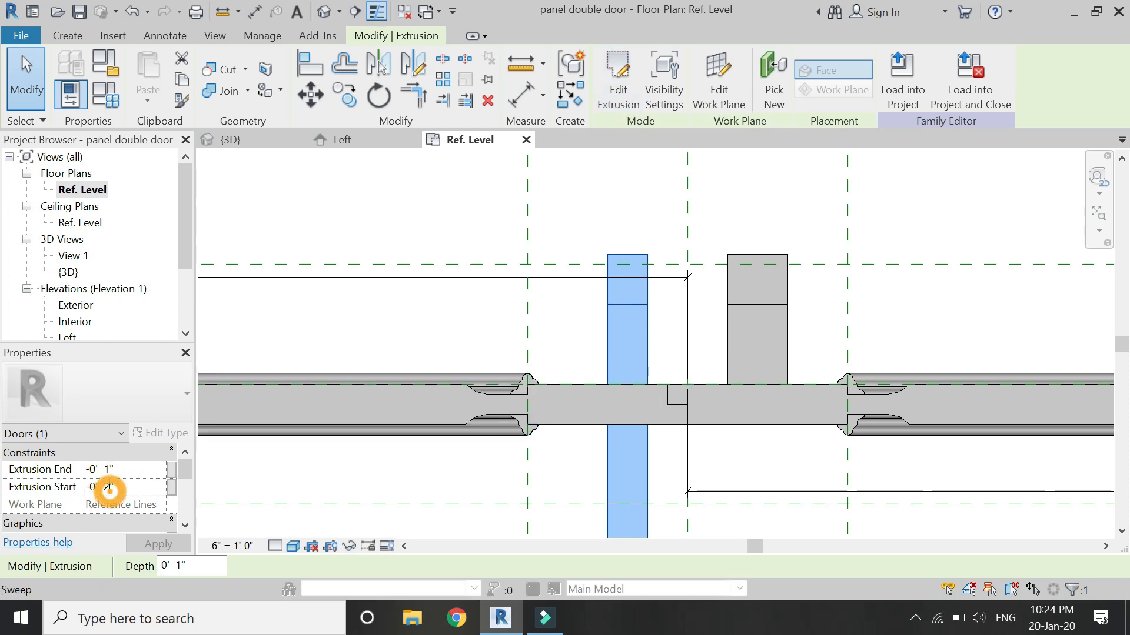
{"action": "left_click", "coordinate": [327, 234]}
{"action": "left_click", "coordinate": [723, 305]}
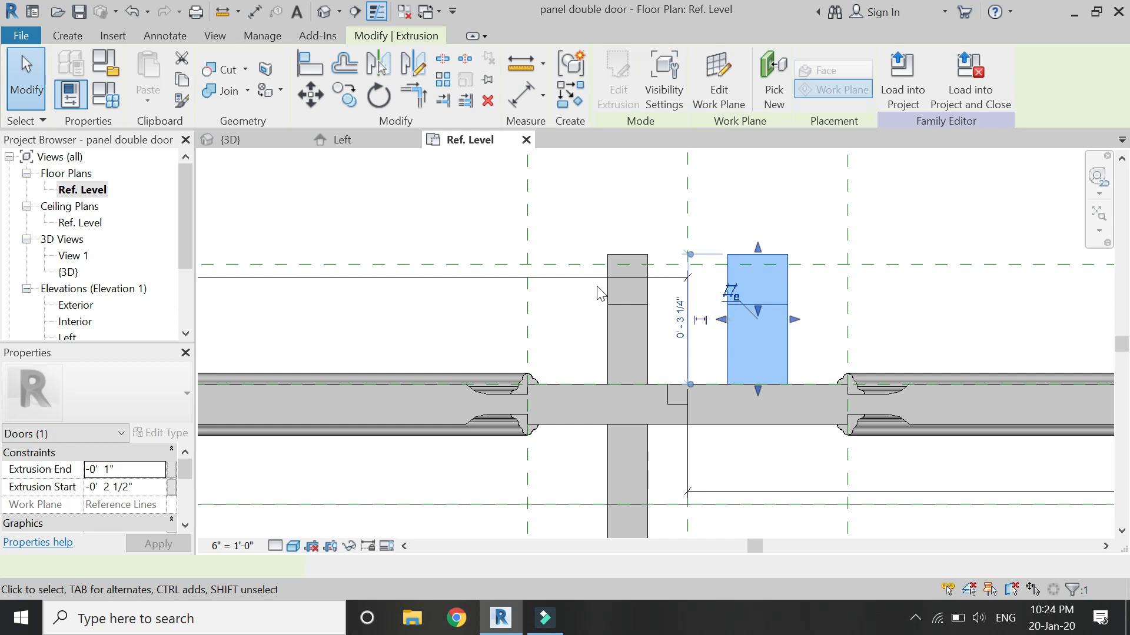
{"action": "scroll", "coordinate": [553, 278], "scroll_direction": "down", "scroll_amount": 2}
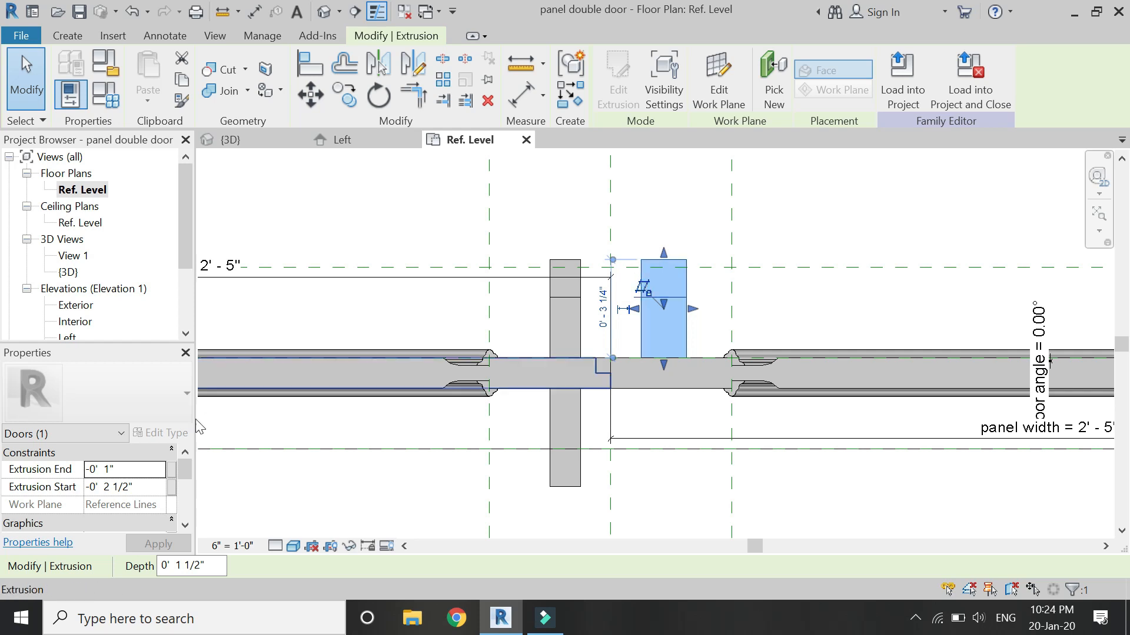
{"action": "key", "text": "Escape"}
{"action": "left_click", "coordinate": [549, 301]}
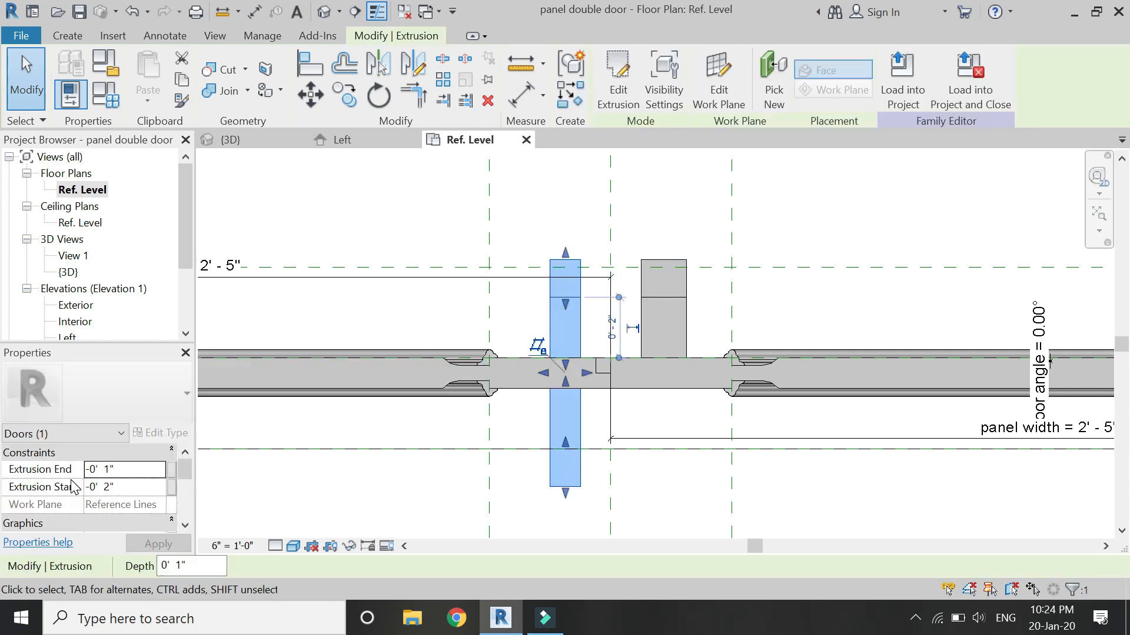
{"action": "left_click", "coordinate": [116, 488]}
{"action": "type", "text": "."}
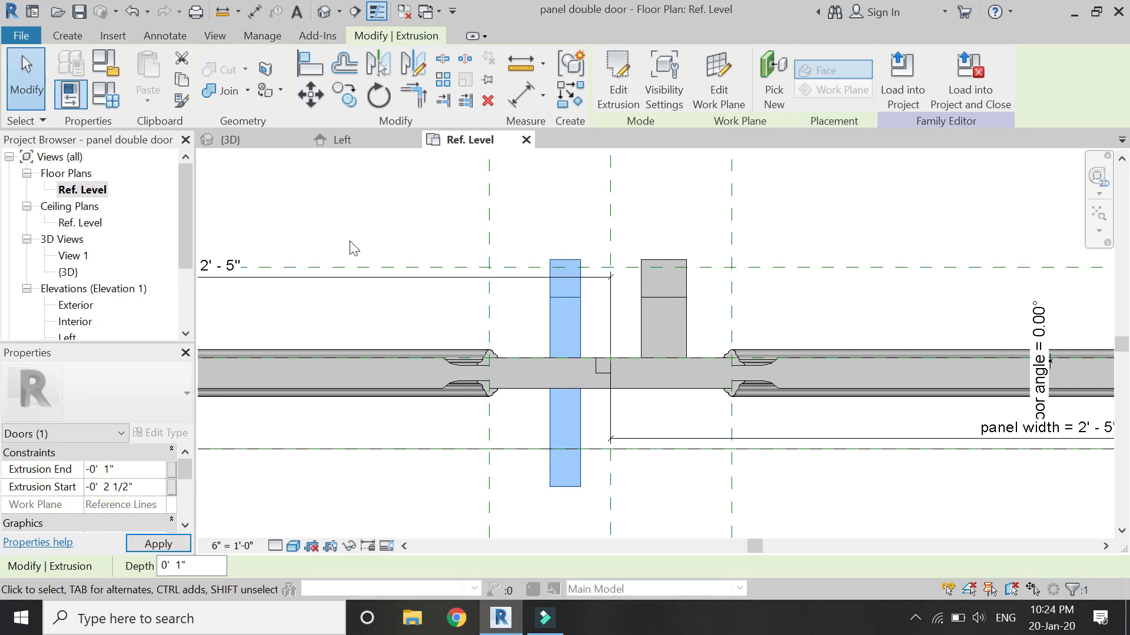
{"action": "left_click", "coordinate": [353, 248]}
- Edit the one-sided handle's sketch in the Left elevation and mirror a copy of its C-shaped profile about the panel's centre axis
{"action": "left_click", "coordinate": [664, 294]}
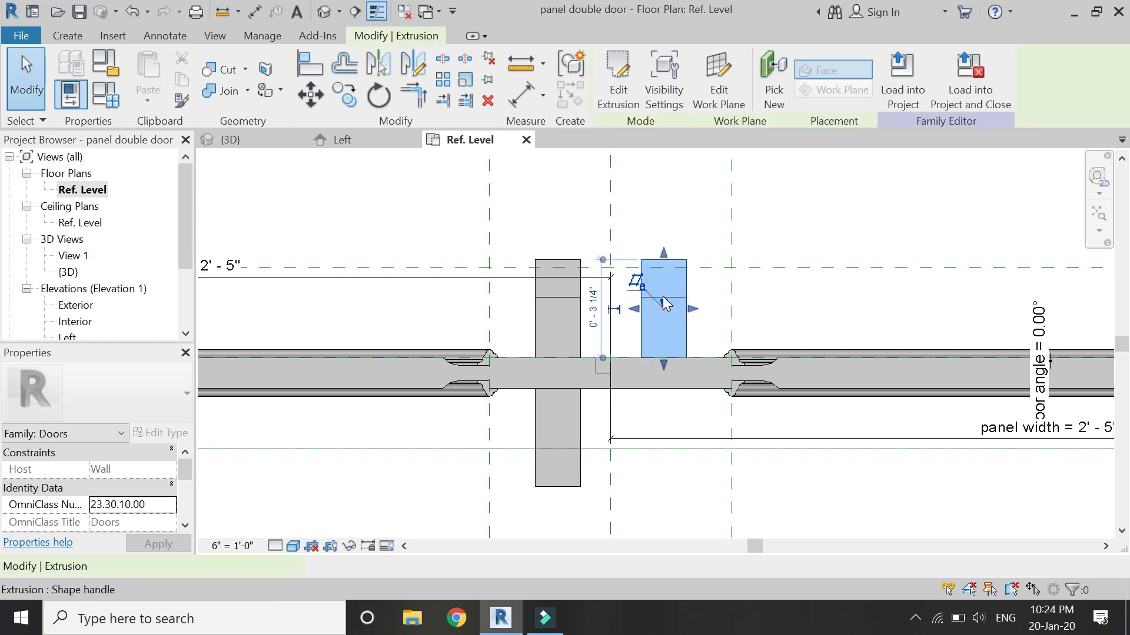
{"action": "double_click", "coordinate": [682, 296]}
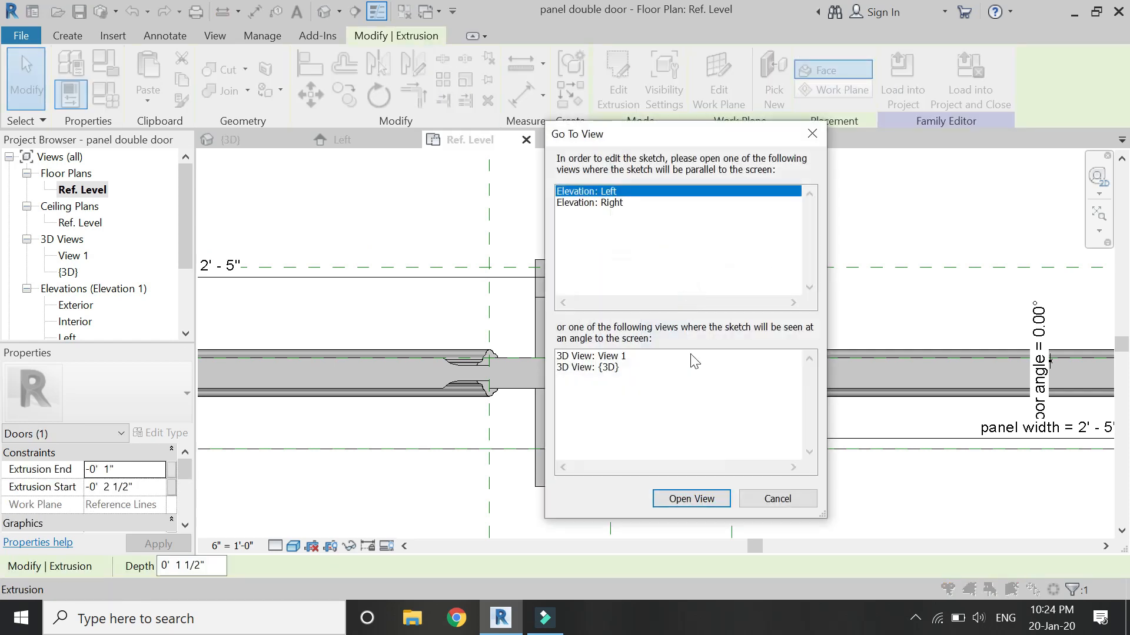
{"action": "left_click", "coordinate": [685, 498]}
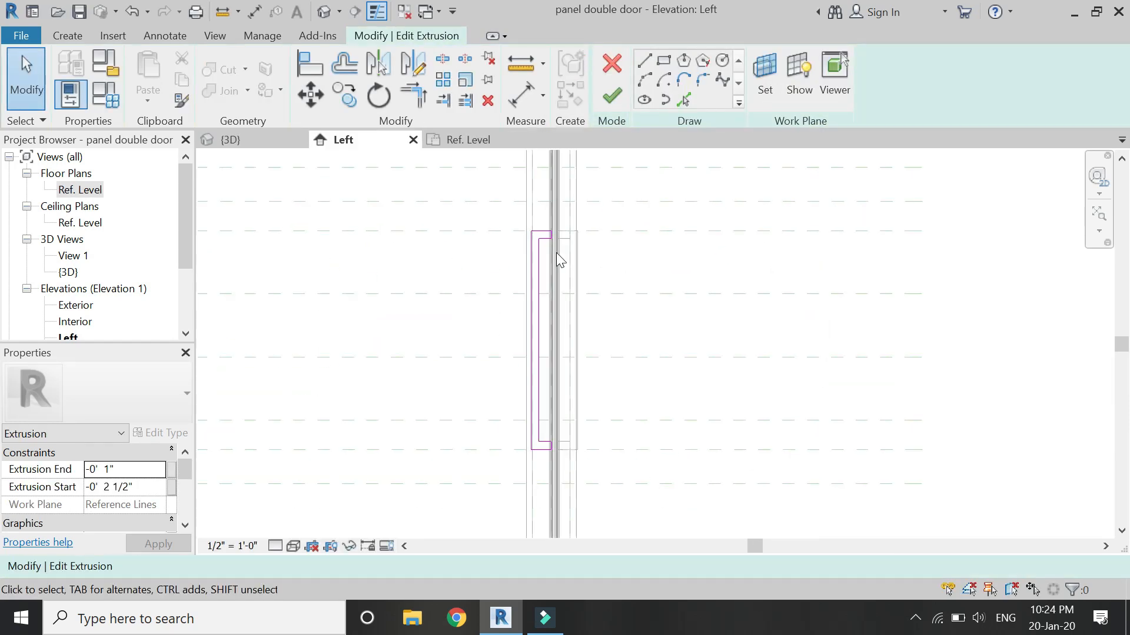
{"action": "left_click_drag", "start_coordinate": [585, 202], "coordinate": [406, 560]}
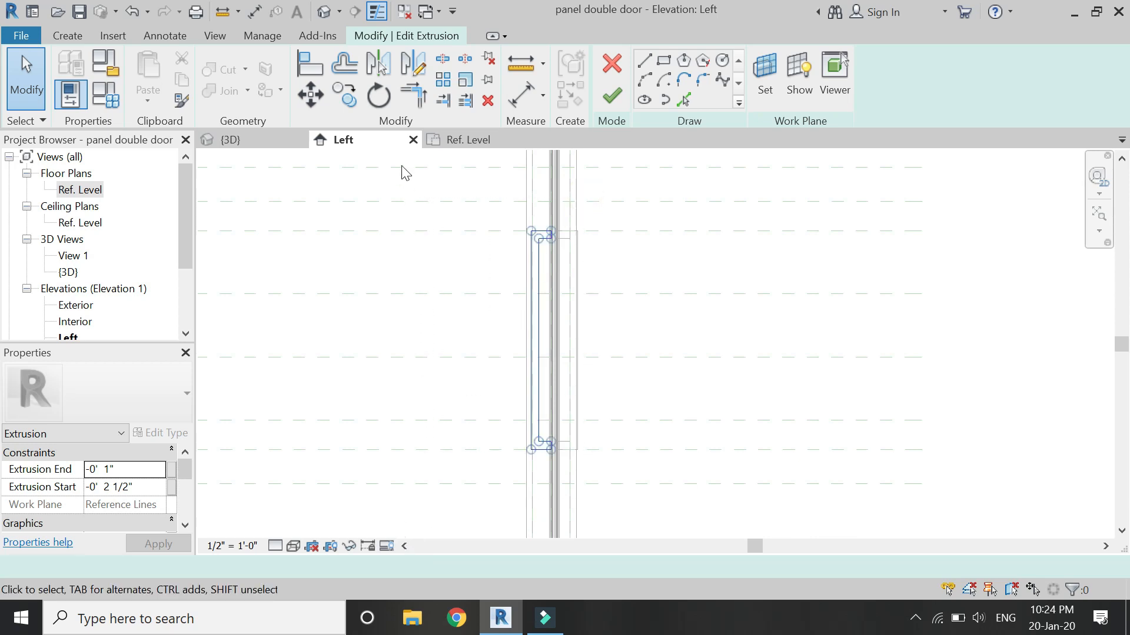
{"action": "left_click", "coordinate": [412, 60]}
{"action": "scroll", "coordinate": [559, 212], "scroll_direction": "up", "scroll_amount": 4}
{"action": "left_click", "coordinate": [547, 267]}
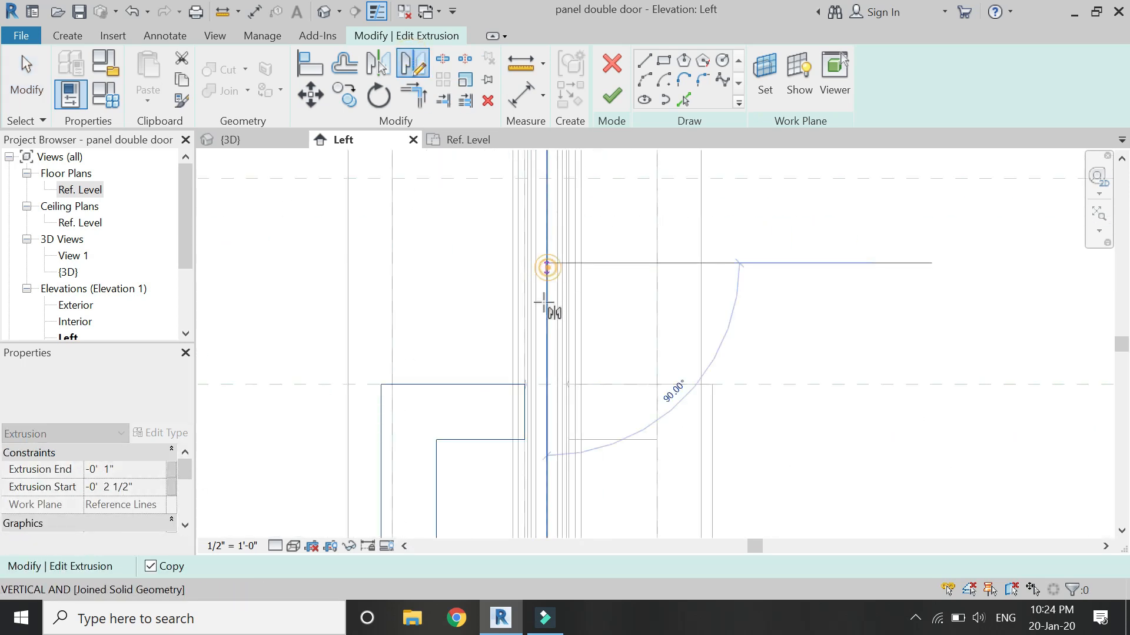
{"action": "left_click", "coordinate": [542, 325]}
{"action": "scroll", "coordinate": [656, 261], "scroll_direction": "down", "scroll_amount": 4}
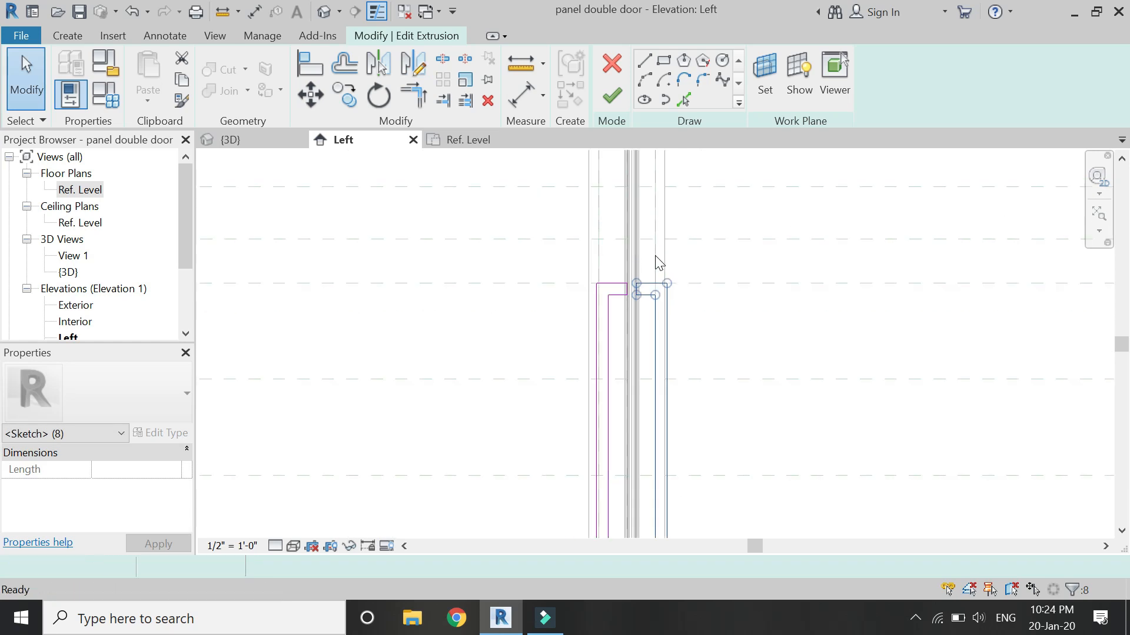
- Finish the handle's mirrored sketch, and inspect both two-sided handles in the Ref. Level floor plan and the {3D} view
{"action": "left_click", "coordinate": [612, 95]}
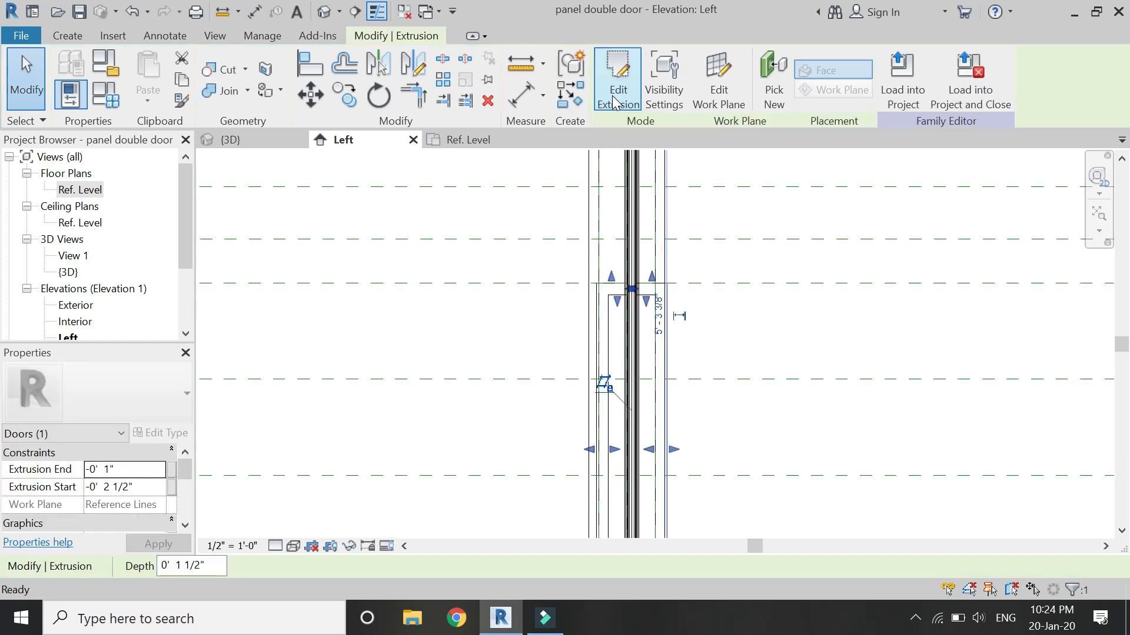
{"action": "left_click", "coordinate": [471, 140]}
{"action": "left_click", "coordinate": [524, 286]}
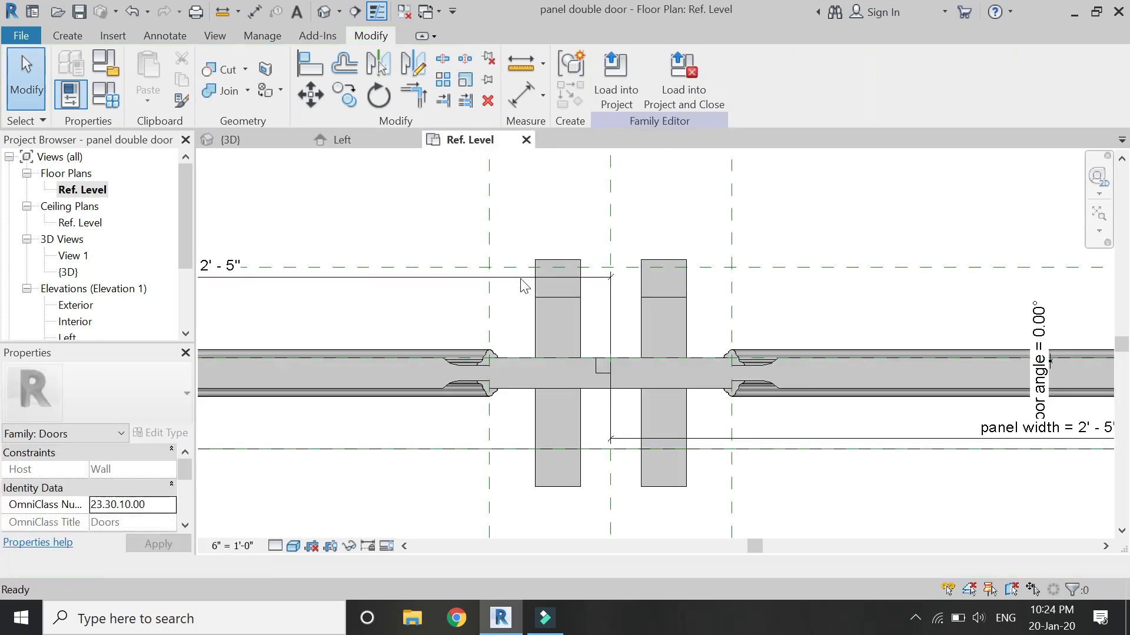
{"action": "scroll", "coordinate": [711, 323], "scroll_direction": "down", "scroll_amount": 5}
{"action": "left_click", "coordinate": [226, 141]}
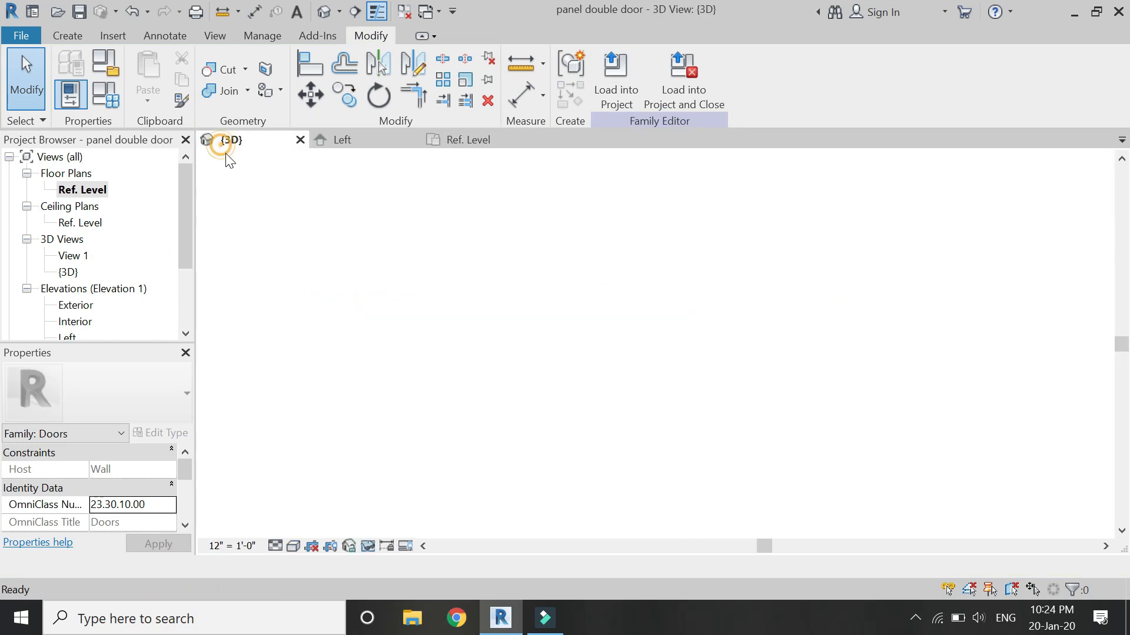
{"action": "scroll", "coordinate": [605, 429], "scroll_direction": "down", "scroll_amount": 5}
{"action": "scroll", "coordinate": [510, 395], "scroll_direction": "up", "scroll_amount": 5}
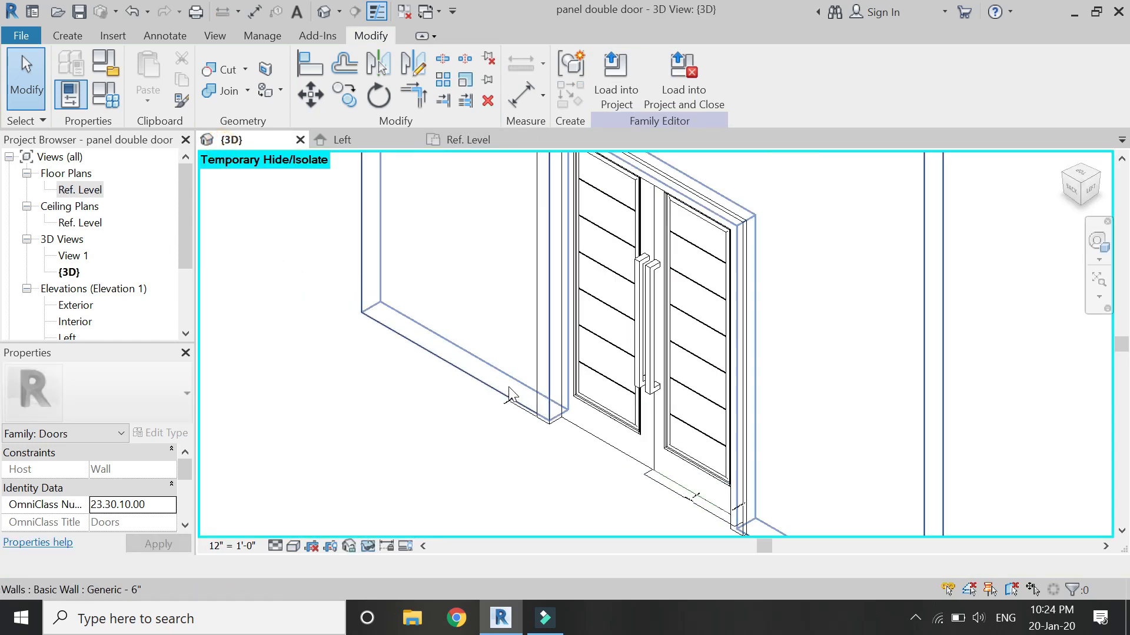
{"action": "left_click", "coordinate": [1097, 241]}
{"action": "left_click_drag", "start_coordinate": [1022, 242], "coordinate": [681, 306]}
{"action": "left_click_drag", "start_coordinate": [760, 355], "coordinate": [557, 220]}
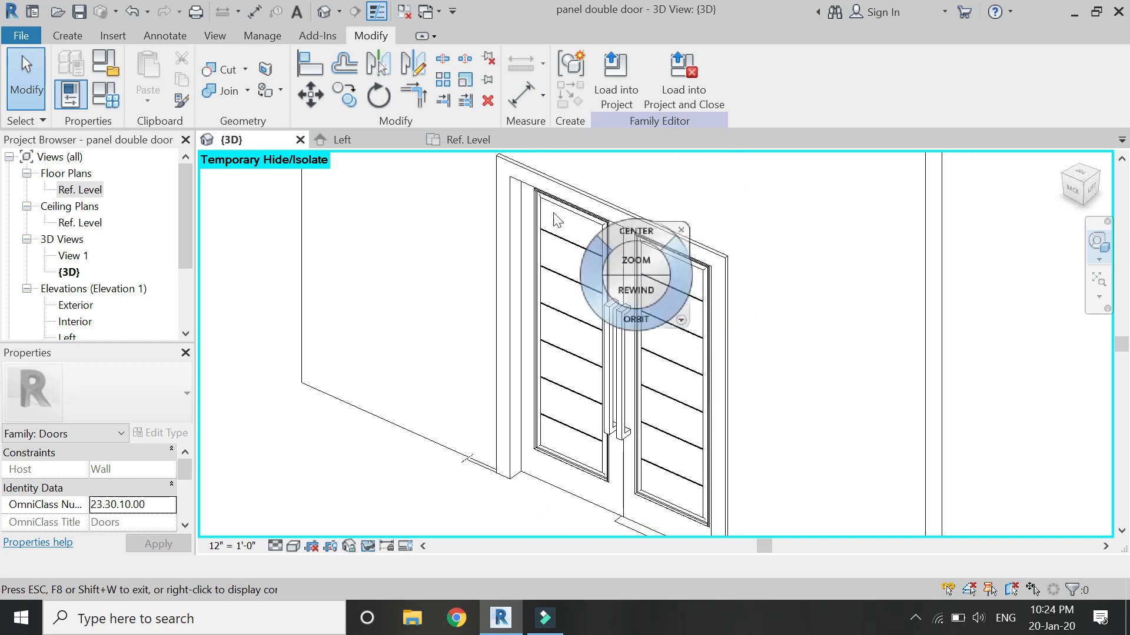
- In the Ref. Level floor plan, flex the family's door angle parameter by applying 45°, 30° and 90° in turn
{"action": "left_click", "coordinate": [460, 140]}
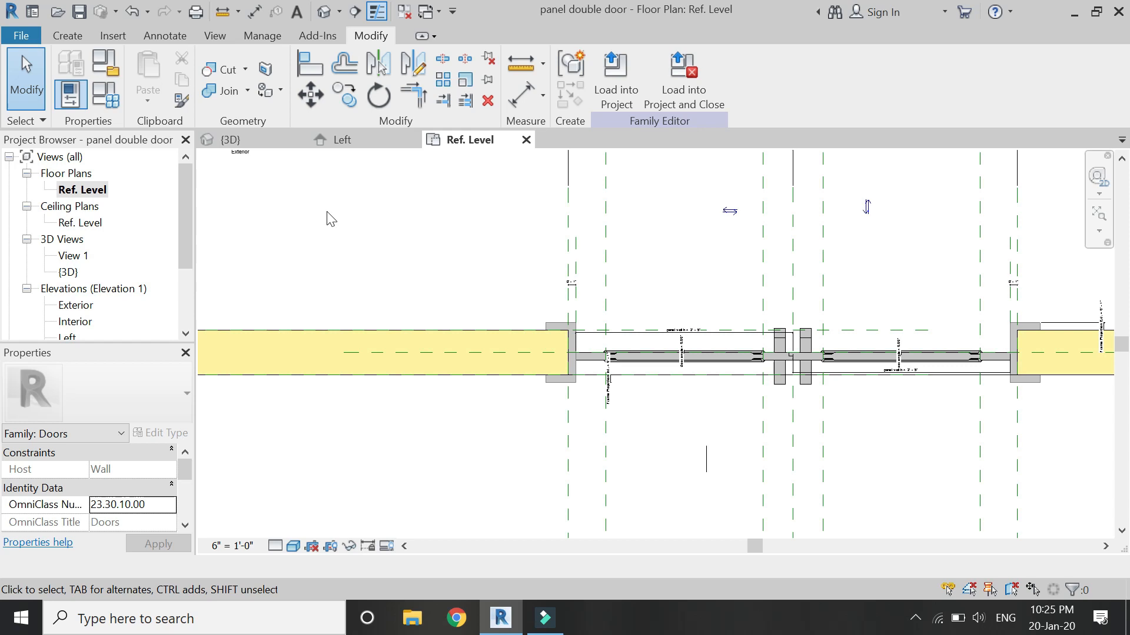
{"action": "left_click", "coordinate": [103, 101]}
{"action": "left_click", "coordinate": [203, 361]}
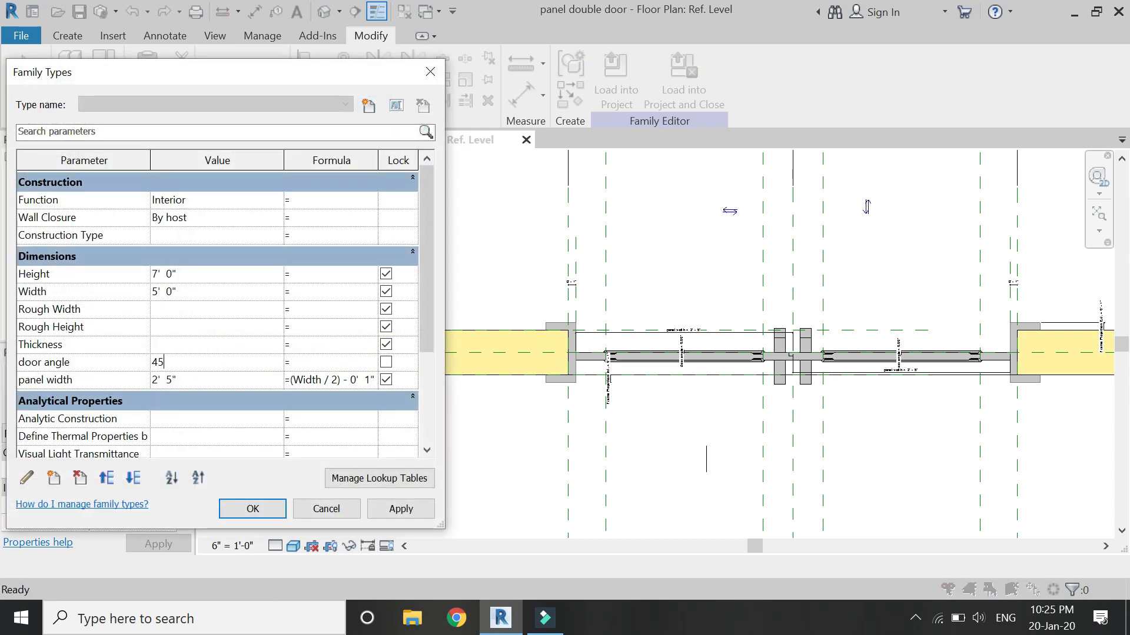
{"action": "left_click", "coordinate": [393, 509]}
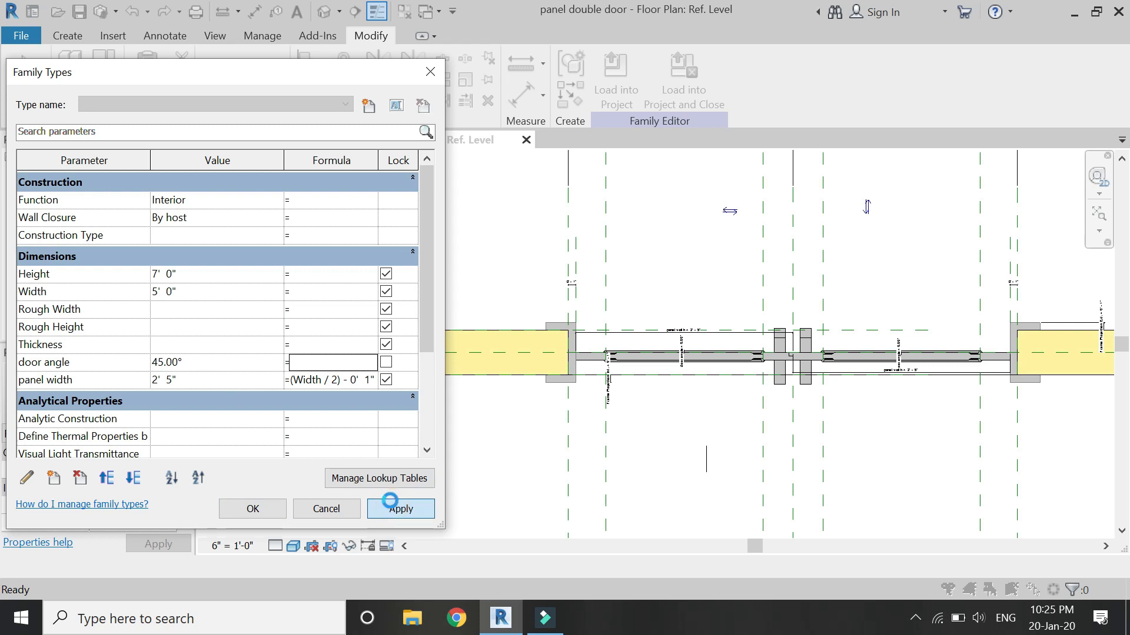
{"action": "left_click", "coordinate": [207, 362]}
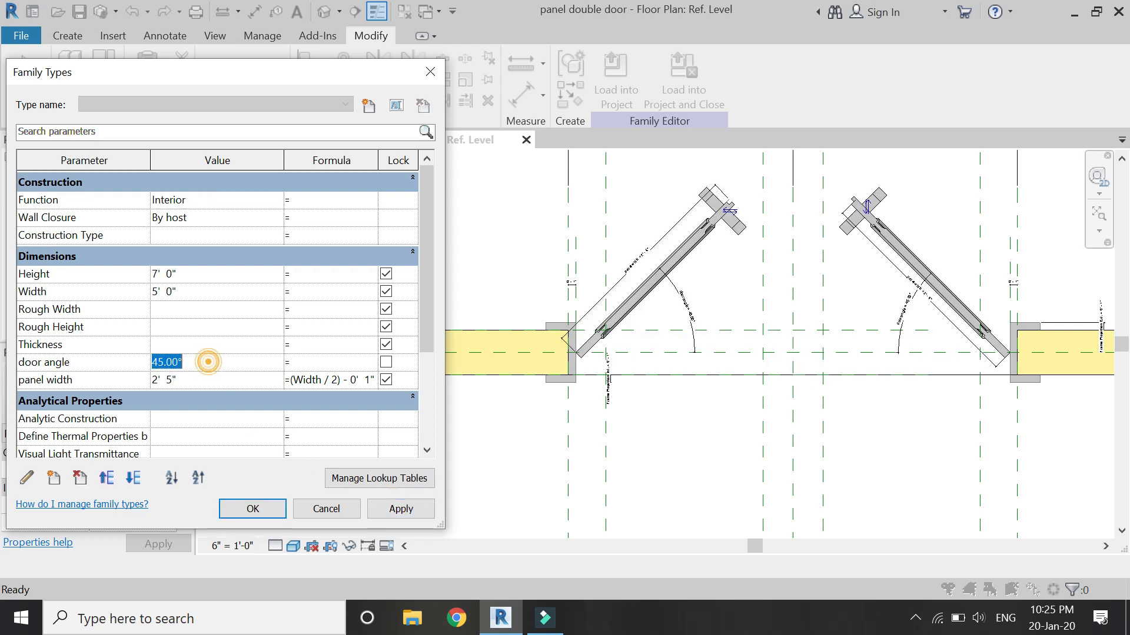
{"action": "left_click", "coordinate": [392, 510]}
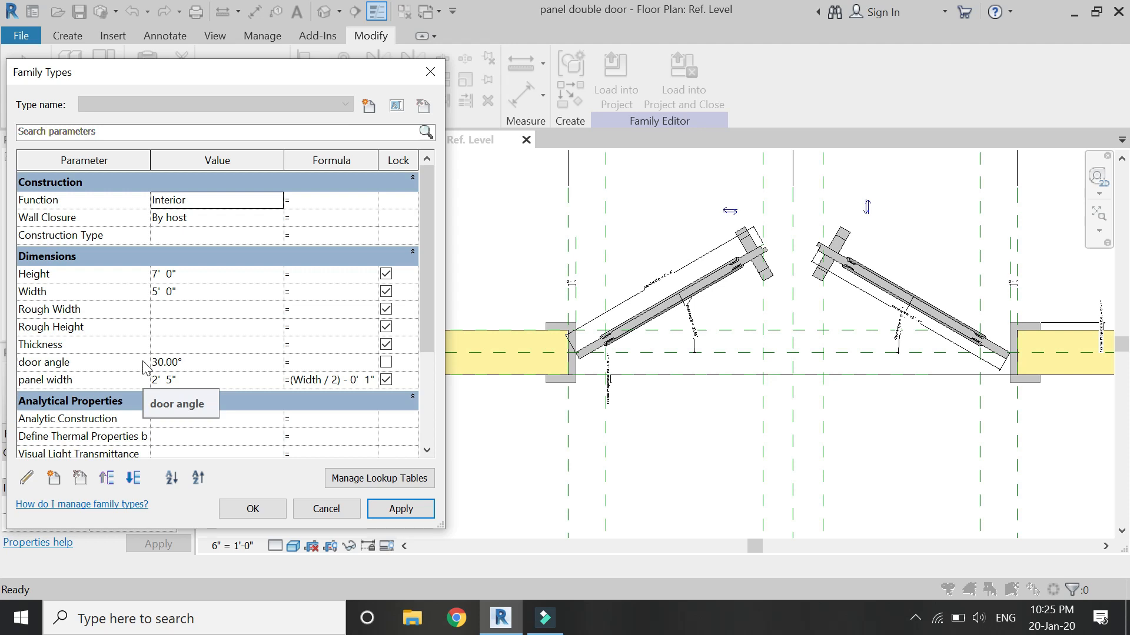
{"action": "left_click", "coordinate": [200, 361]}
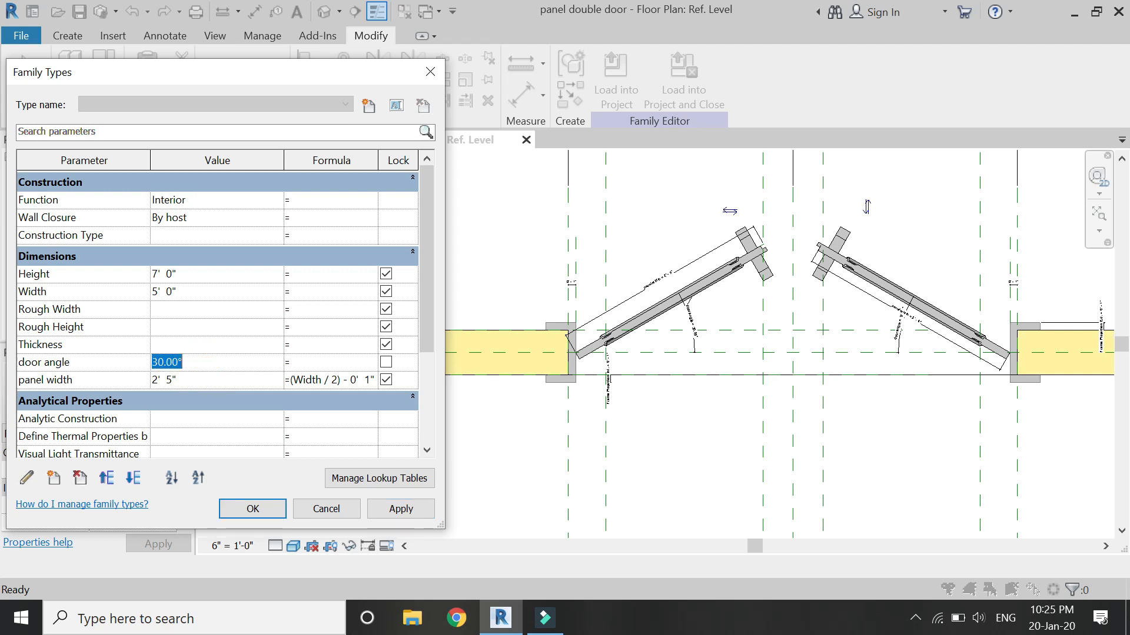
{"action": "left_click", "coordinate": [411, 509]}
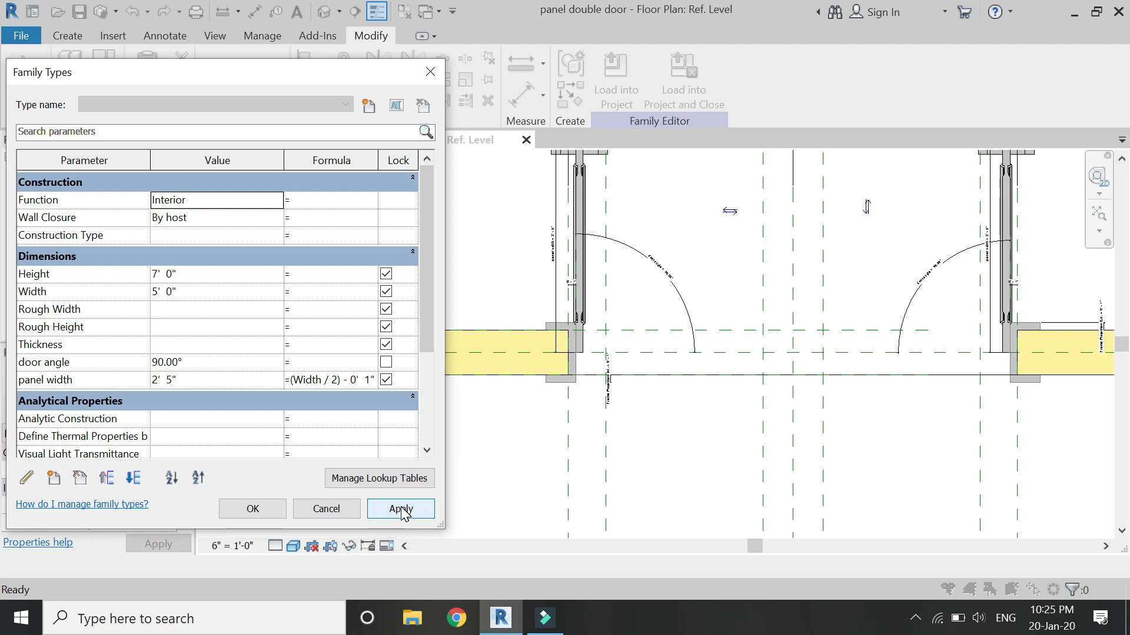
{"action": "left_click", "coordinate": [253, 509]}
{"action": "scroll", "coordinate": [630, 447], "scroll_direction": "down", "scroll_amount": 2}
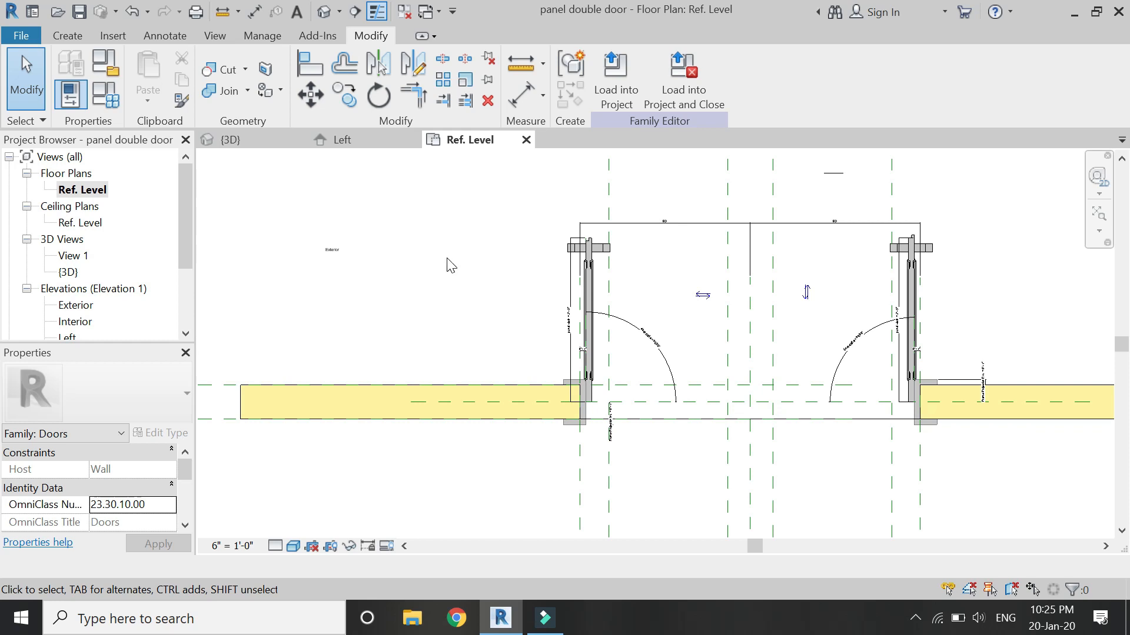
- Reset the door angle parameter to 0° to close both leaves
{"action": "left_click", "coordinate": [106, 95]}
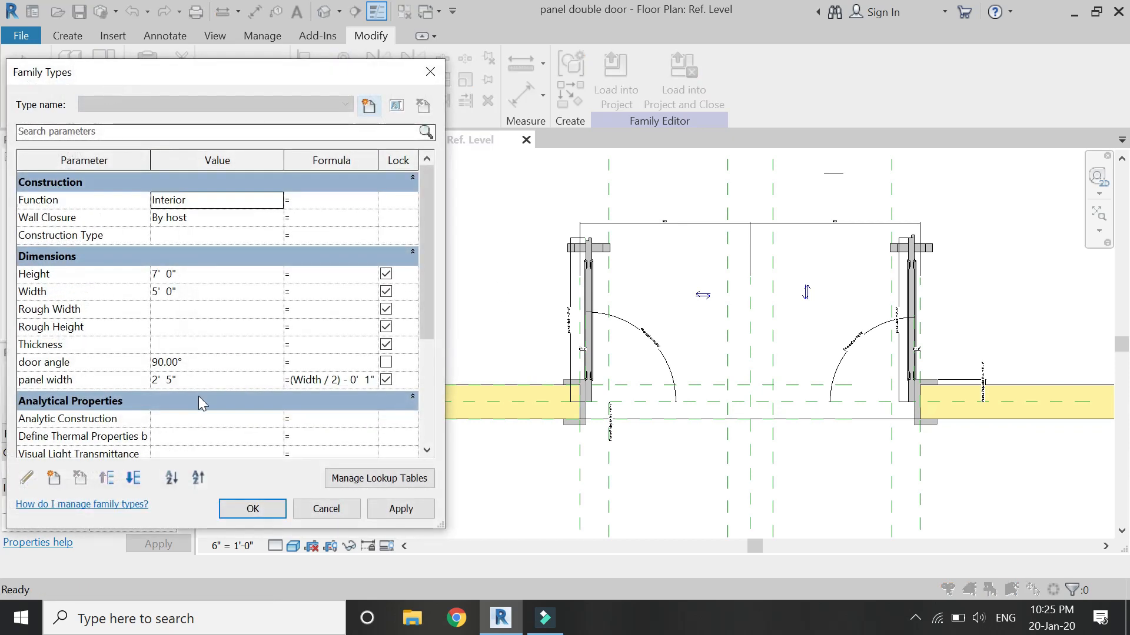
{"action": "left_click", "coordinate": [206, 362]}
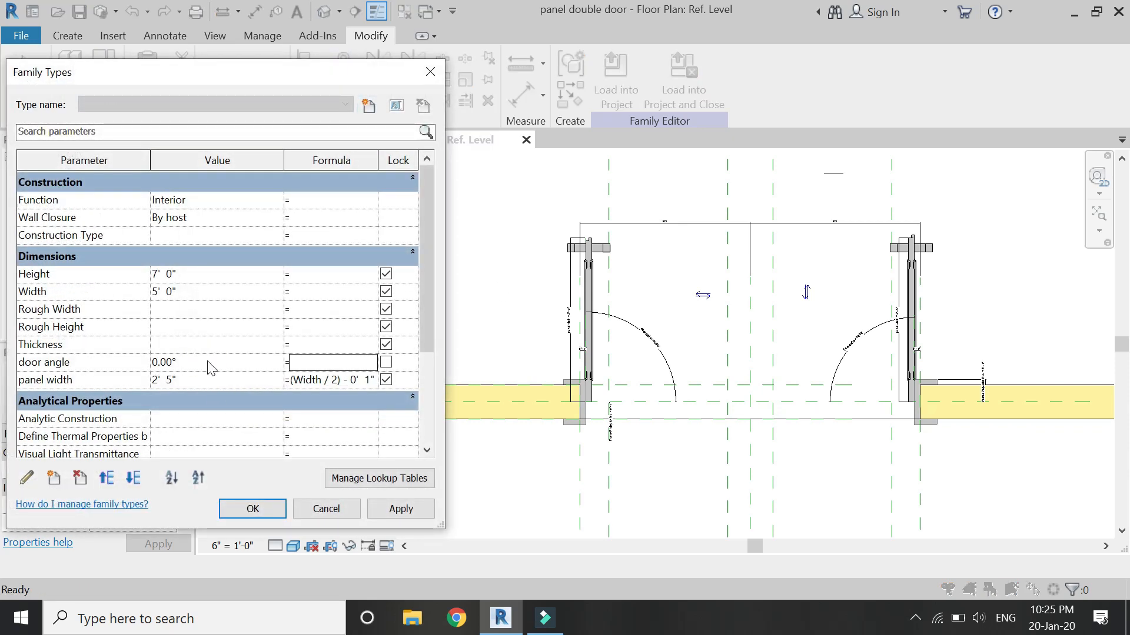
{"action": "left_click", "coordinate": [280, 508]}
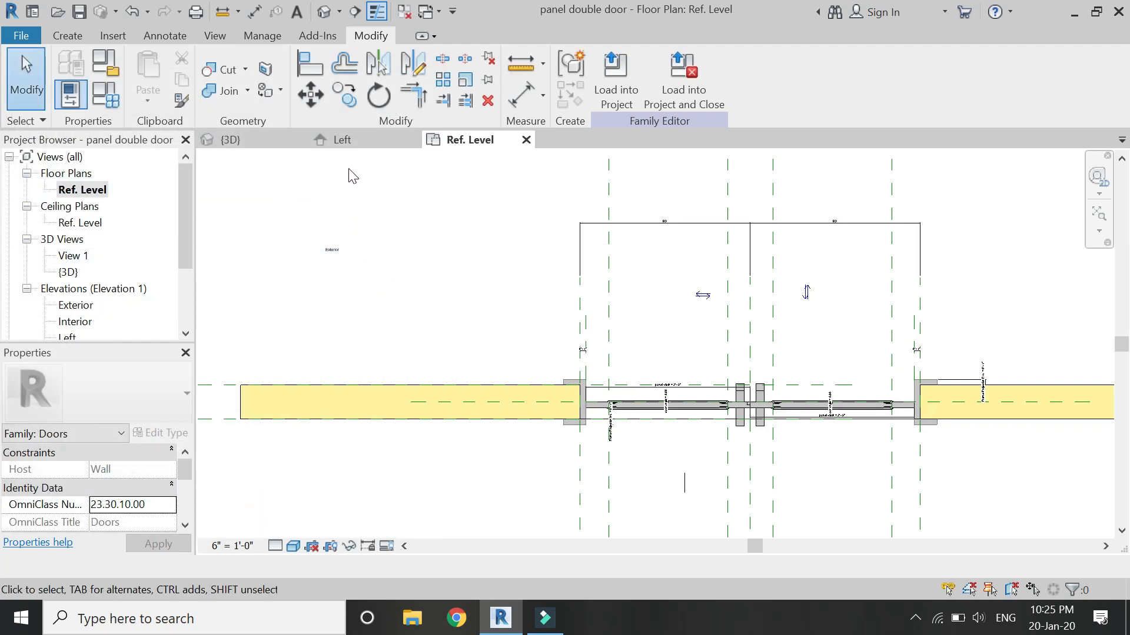
- Open the Exterior elevation and display the double door in a shaded visual style
{"action": "double_click", "coordinate": [75, 305]}
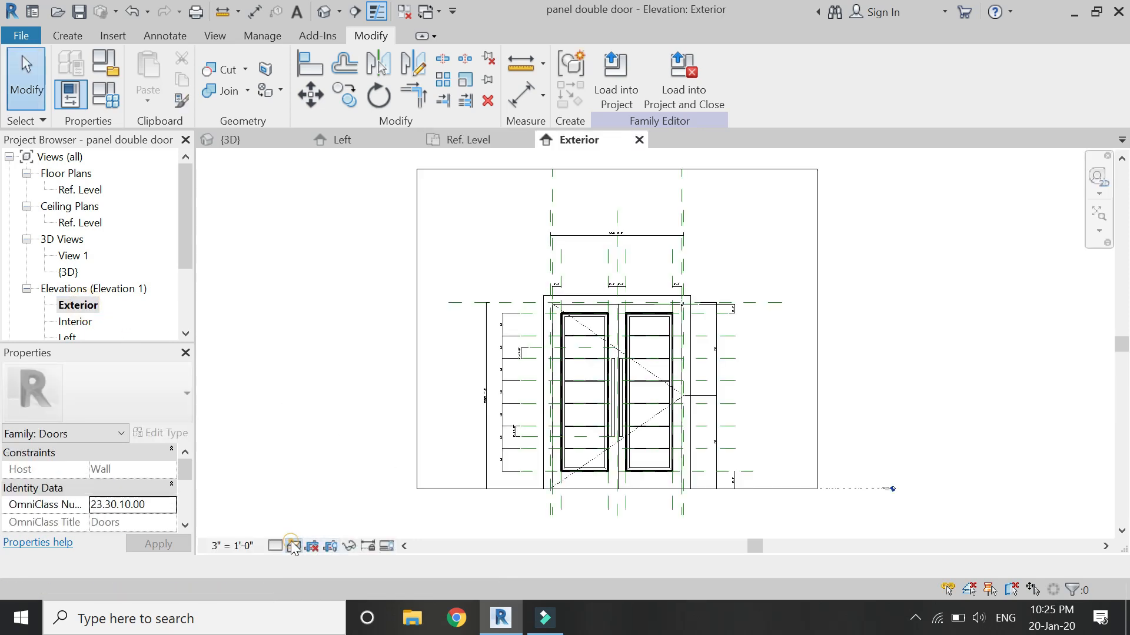
{"action": "left_click", "coordinate": [330, 545]}
{"action": "left_click", "coordinate": [341, 472]}
{"action": "scroll", "coordinate": [575, 499], "scroll_direction": "up", "scroll_amount": 2}
{"action": "scroll", "coordinate": [582, 493], "scroll_direction": "up", "scroll_amount": 2}
{"action": "scroll", "coordinate": [545, 491], "scroll_direction": "down", "scroll_amount": 1}
{"action": "scroll", "coordinate": [518, 424], "scroll_direction": "up", "scroll_amount": 1}
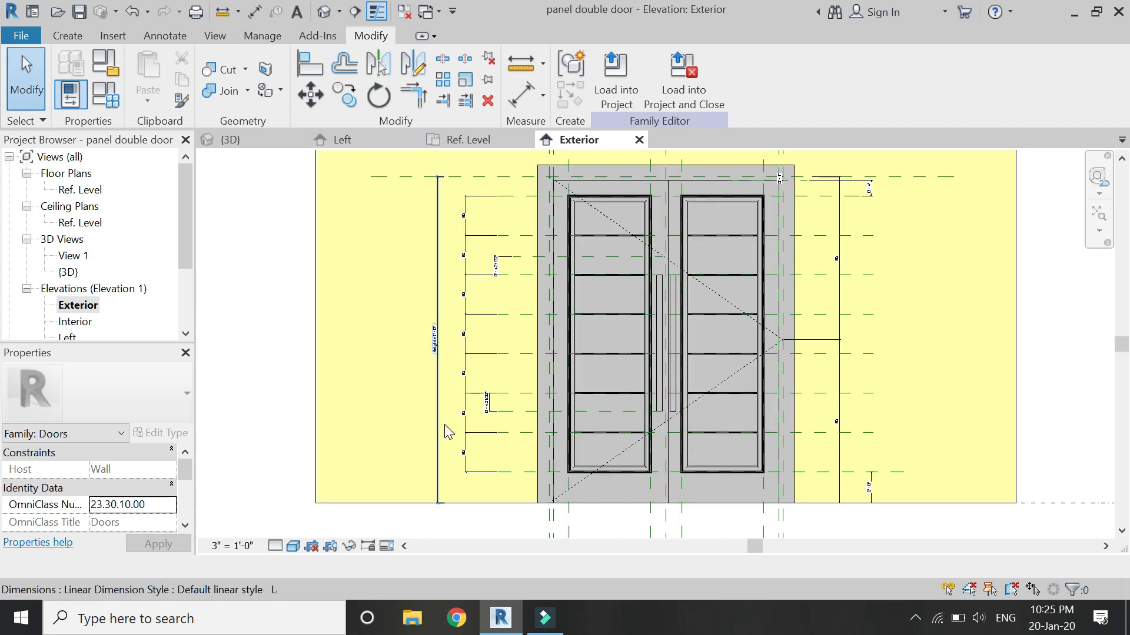
- Set the door family's Width to 6' 0" and Height to 8' 0" to flex the panels, grooves and handles
{"action": "left_click", "coordinate": [106, 95]}
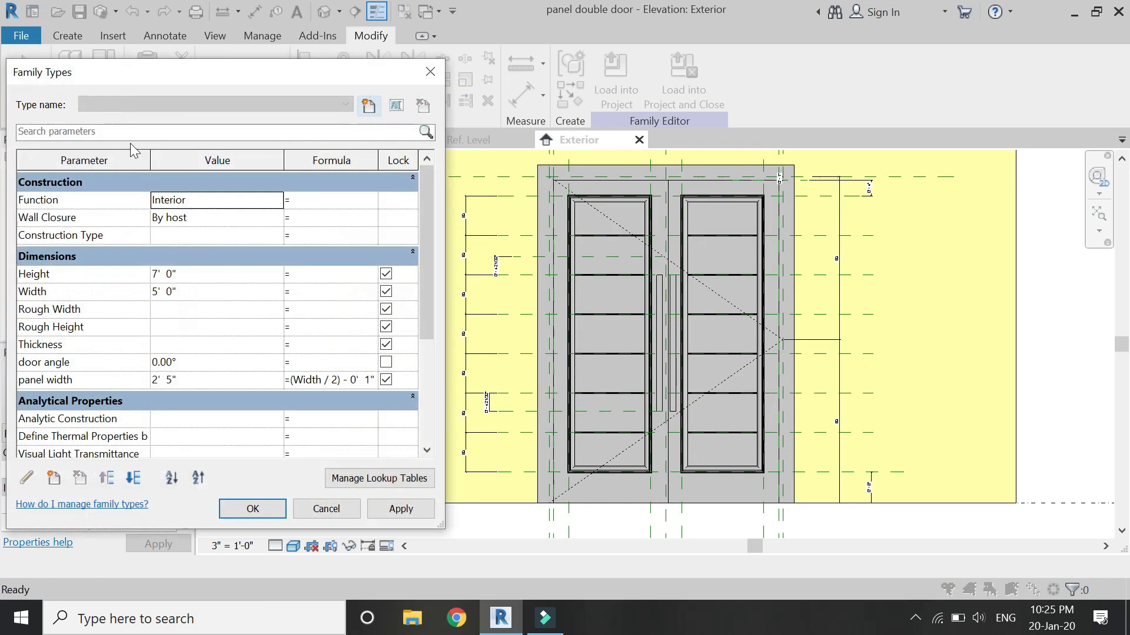
{"action": "left_click", "coordinate": [200, 293]}
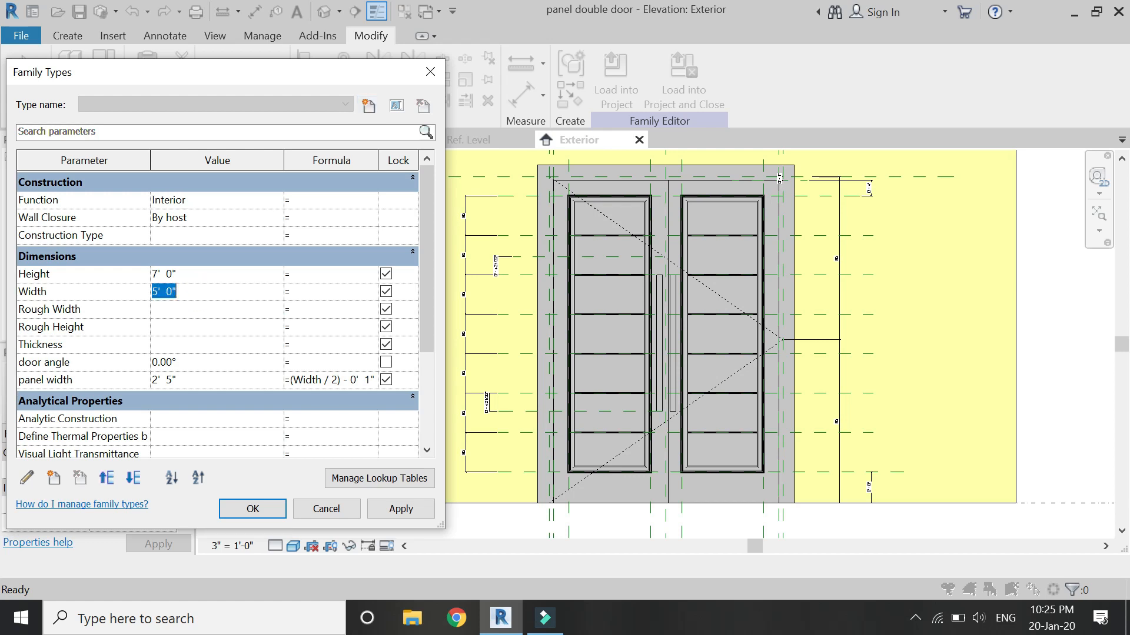
{"action": "left_click", "coordinate": [380, 505]}
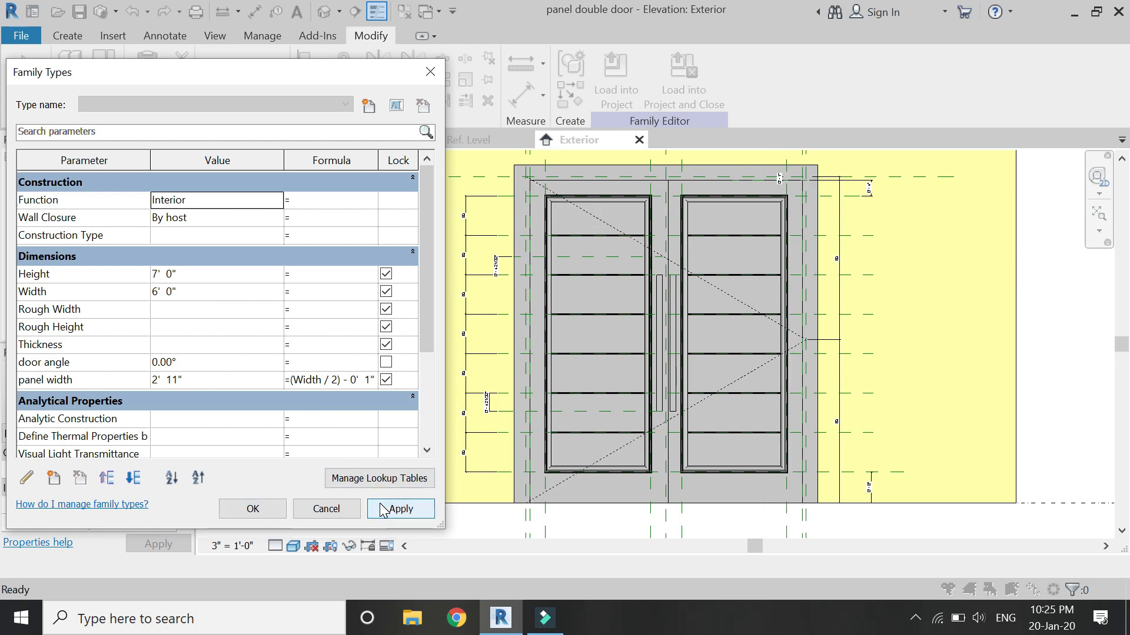
{"action": "left_click", "coordinate": [223, 274]}
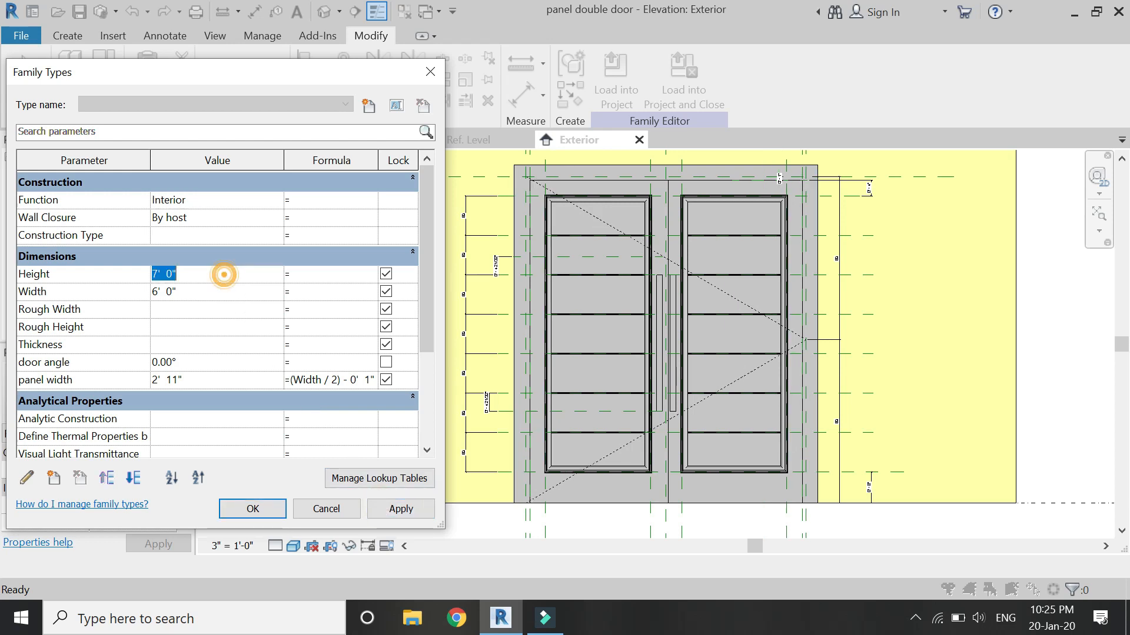
{"action": "left_click", "coordinate": [374, 509]}
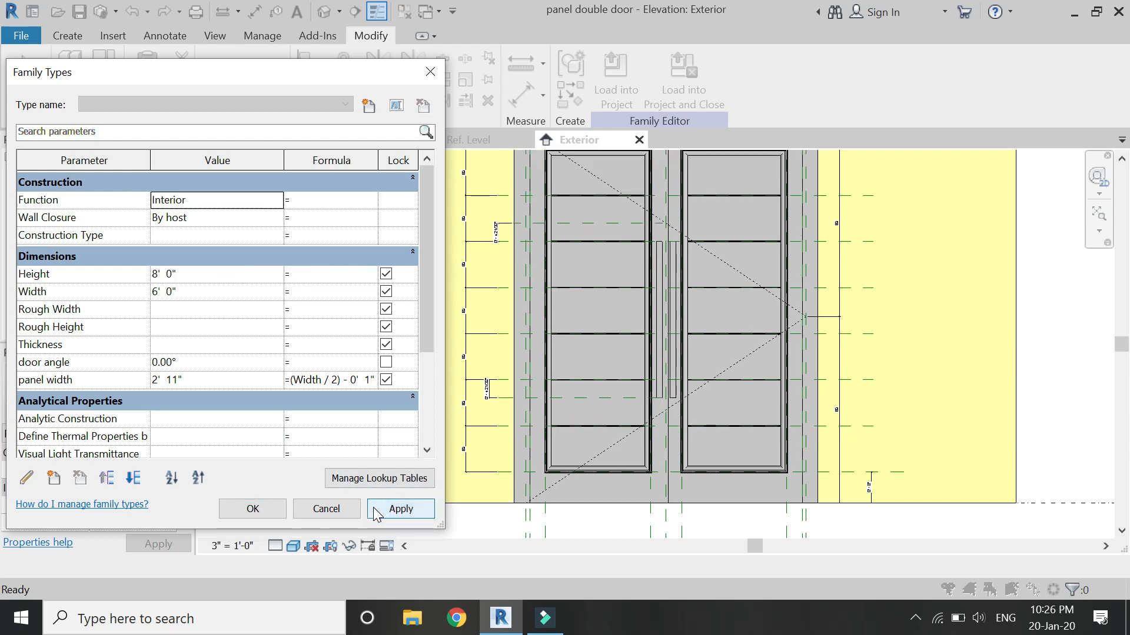
{"action": "left_click", "coordinate": [259, 510]}
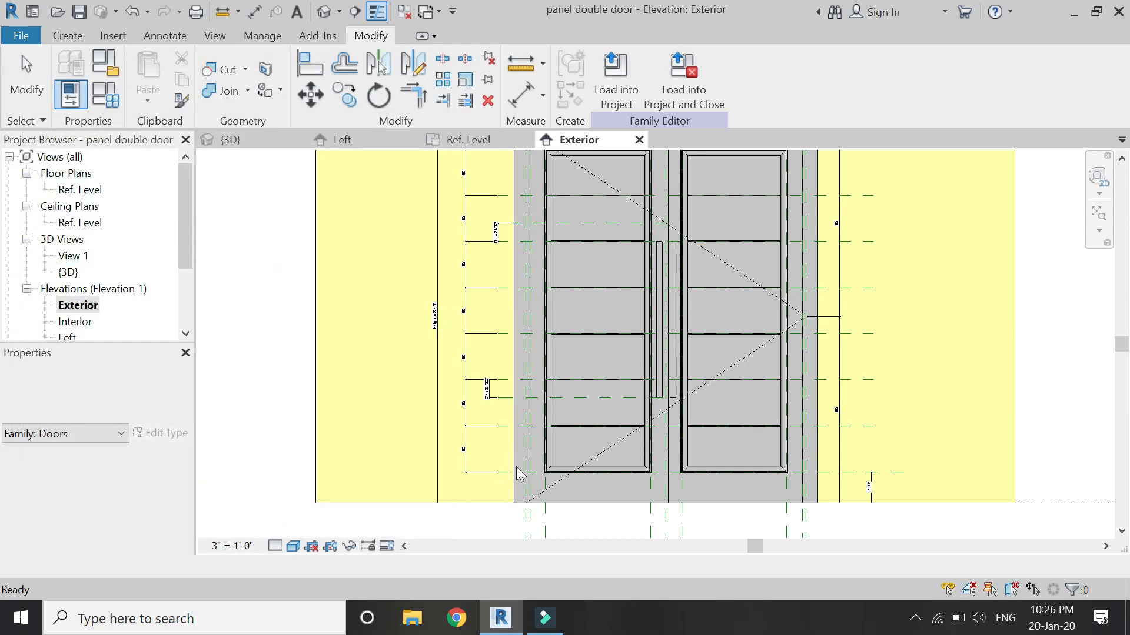
{"action": "scroll", "coordinate": [516, 468], "scroll_direction": "down", "scroll_amount": 2}
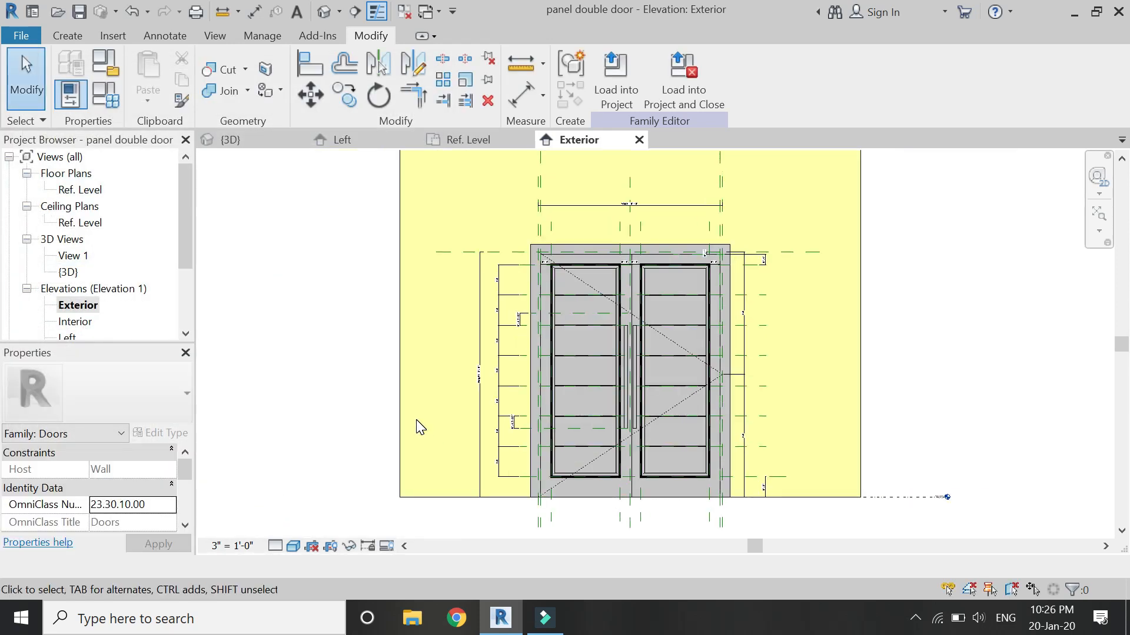